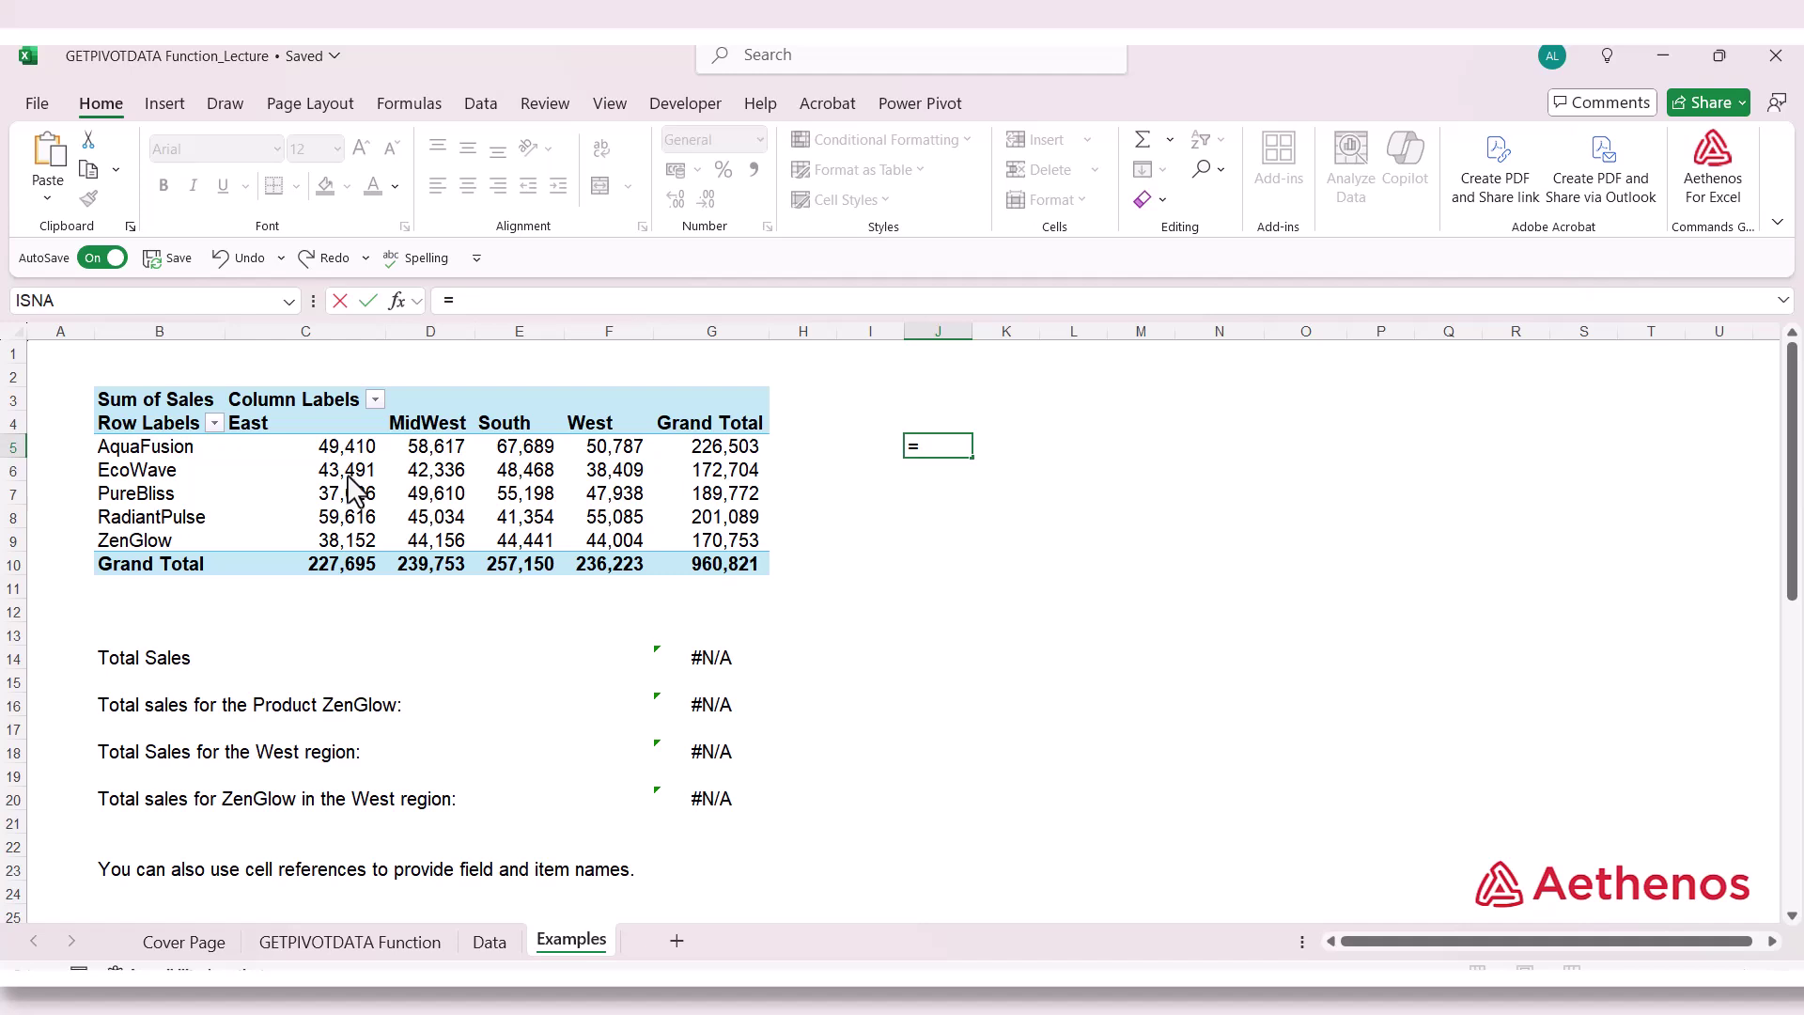
Complete the formula in J5 with a GETPIVOTDATA reference to the pivot table's EcoWave sales for the East region
click(355, 475)
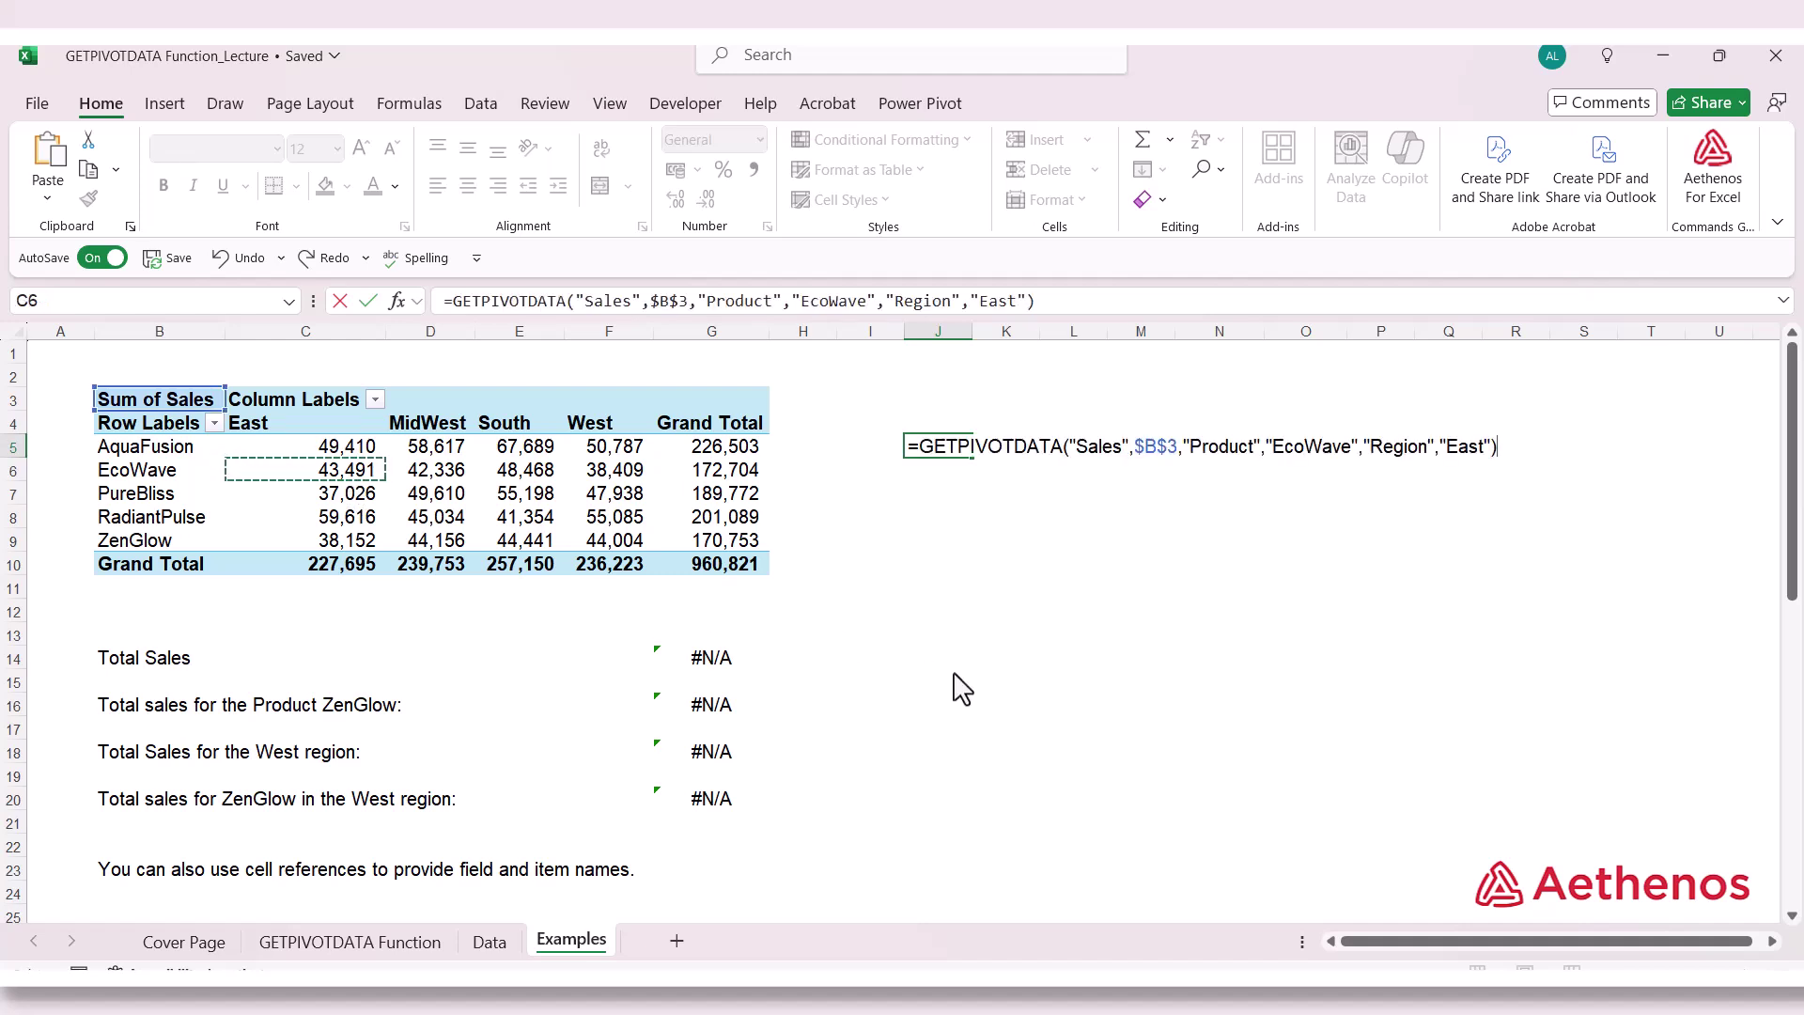
key(Return)
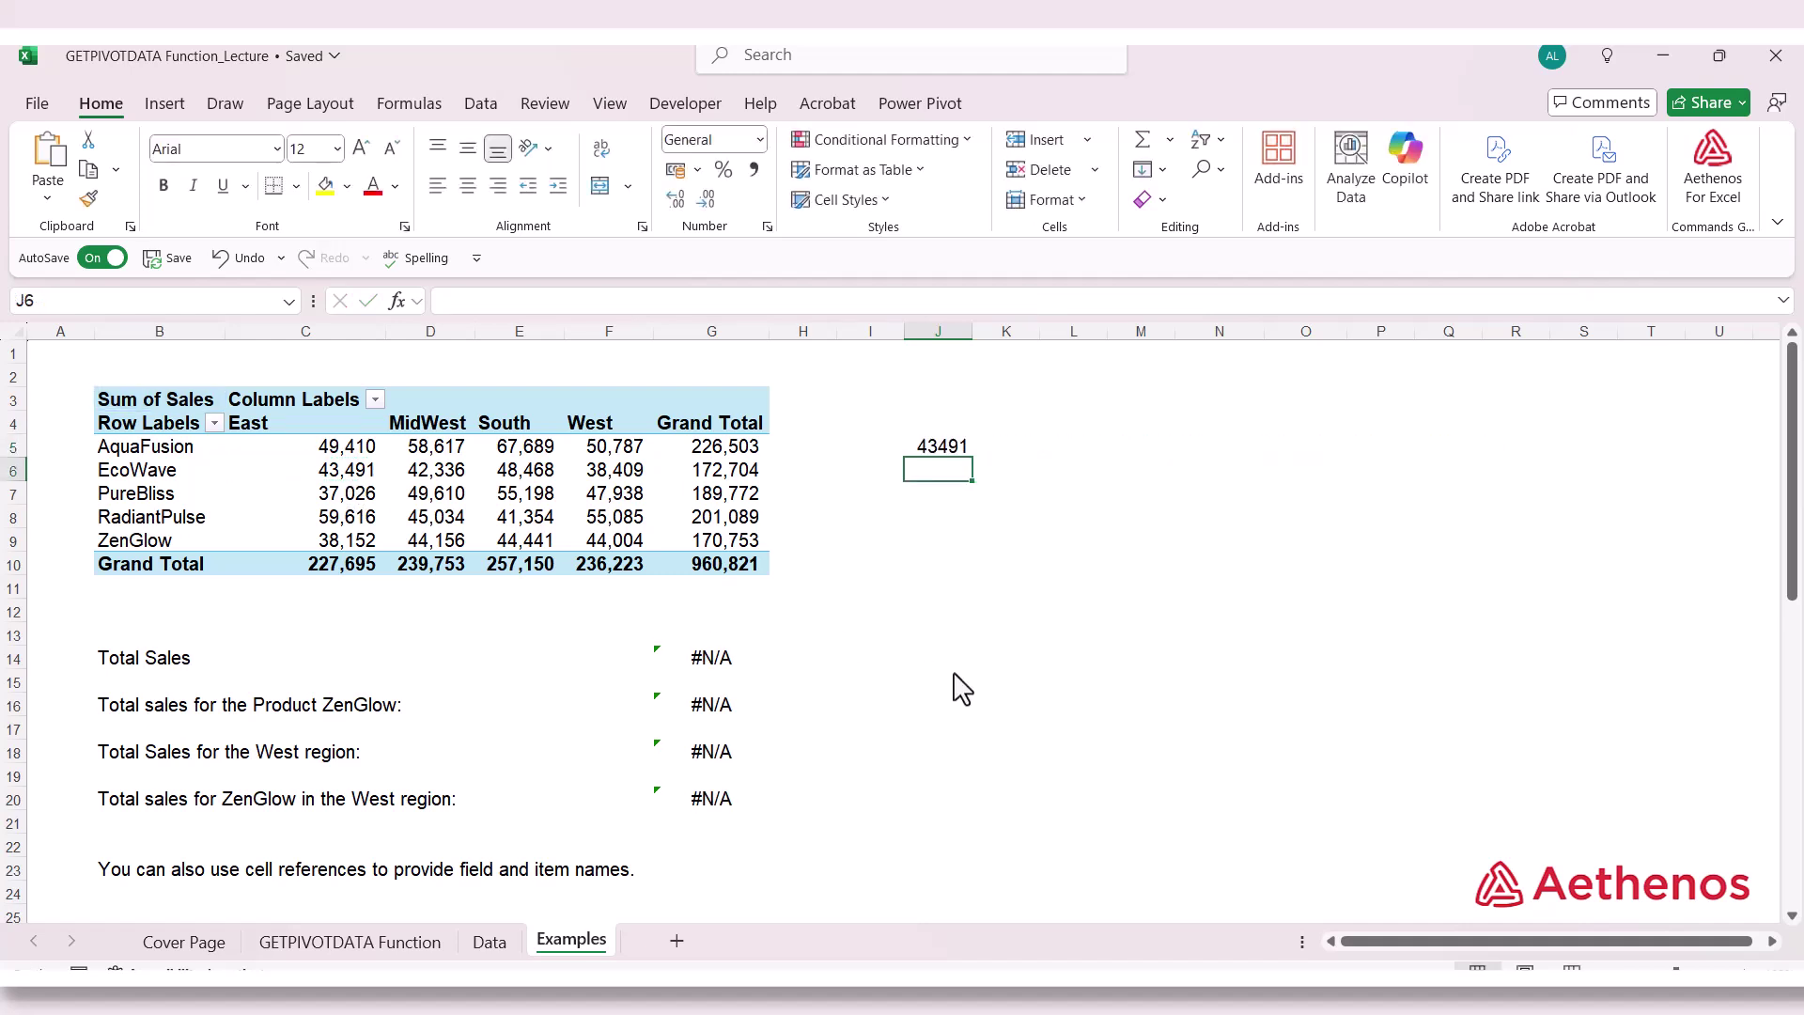
Examine the GETPIVOTDATA formula in J5 argument by argument: data field, pivot table reference, and the Product and Region field/item pairs
double_click(942, 450)
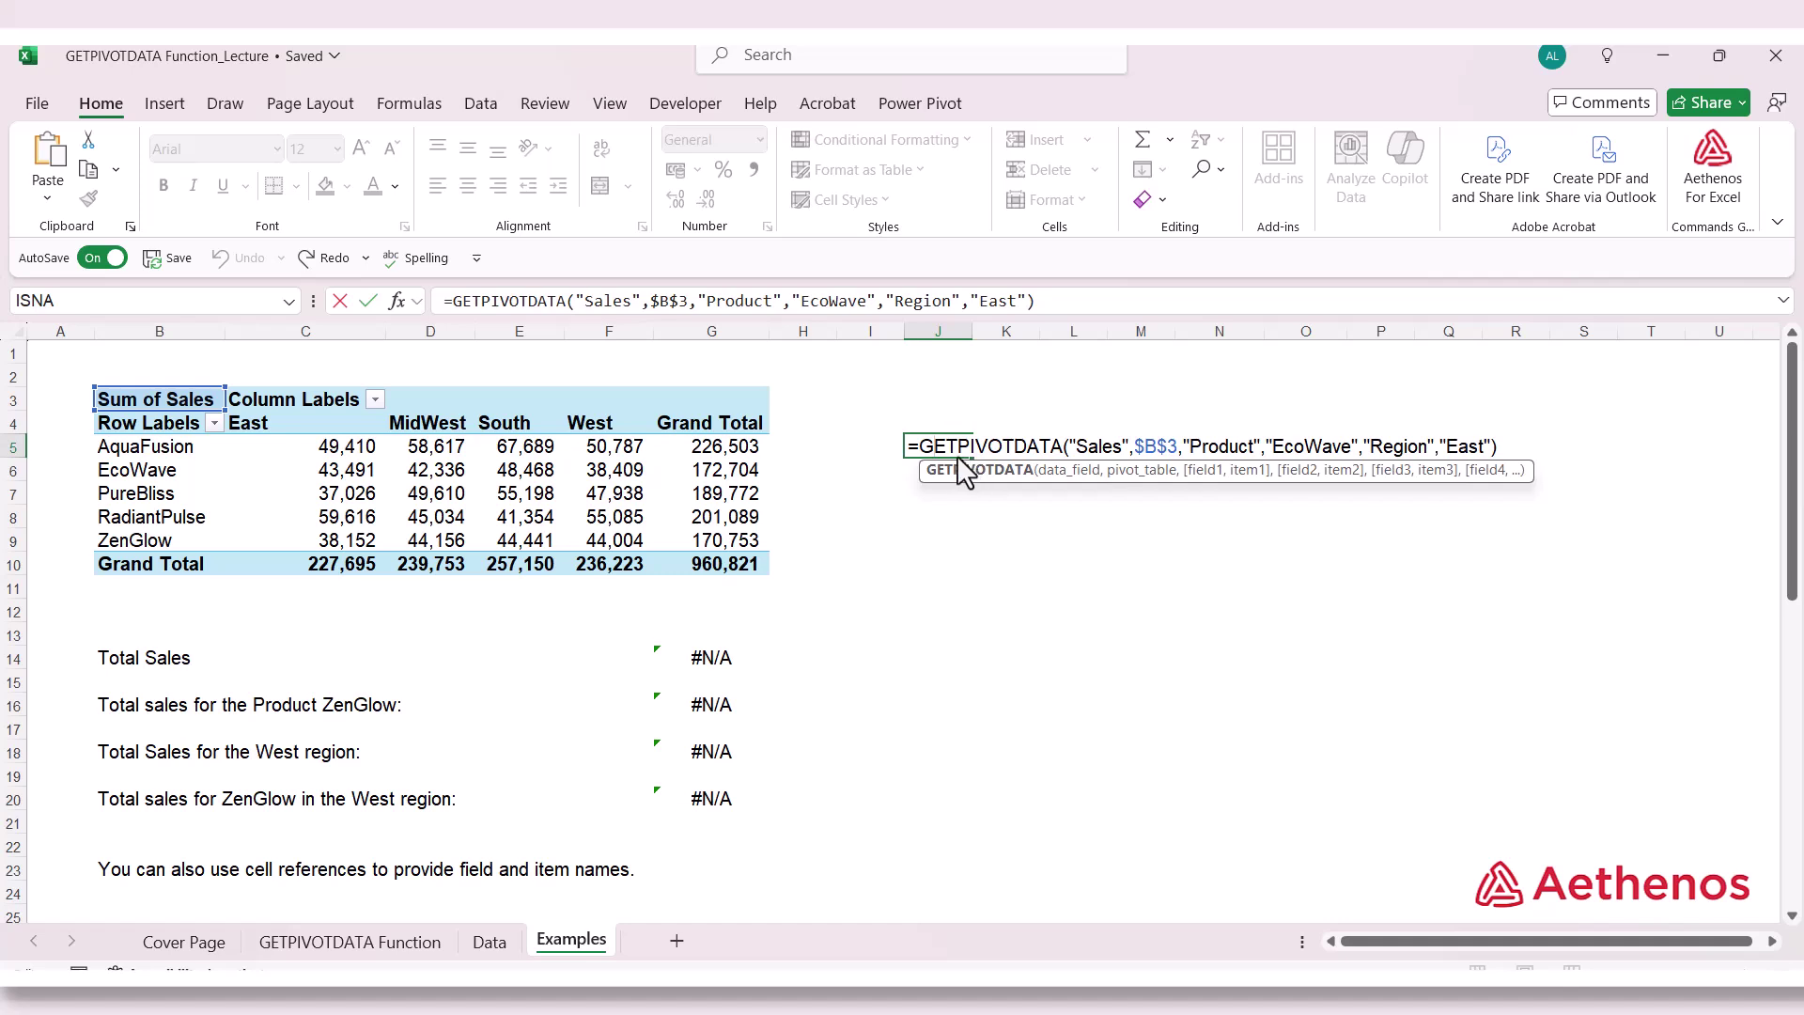
click(1061, 478)
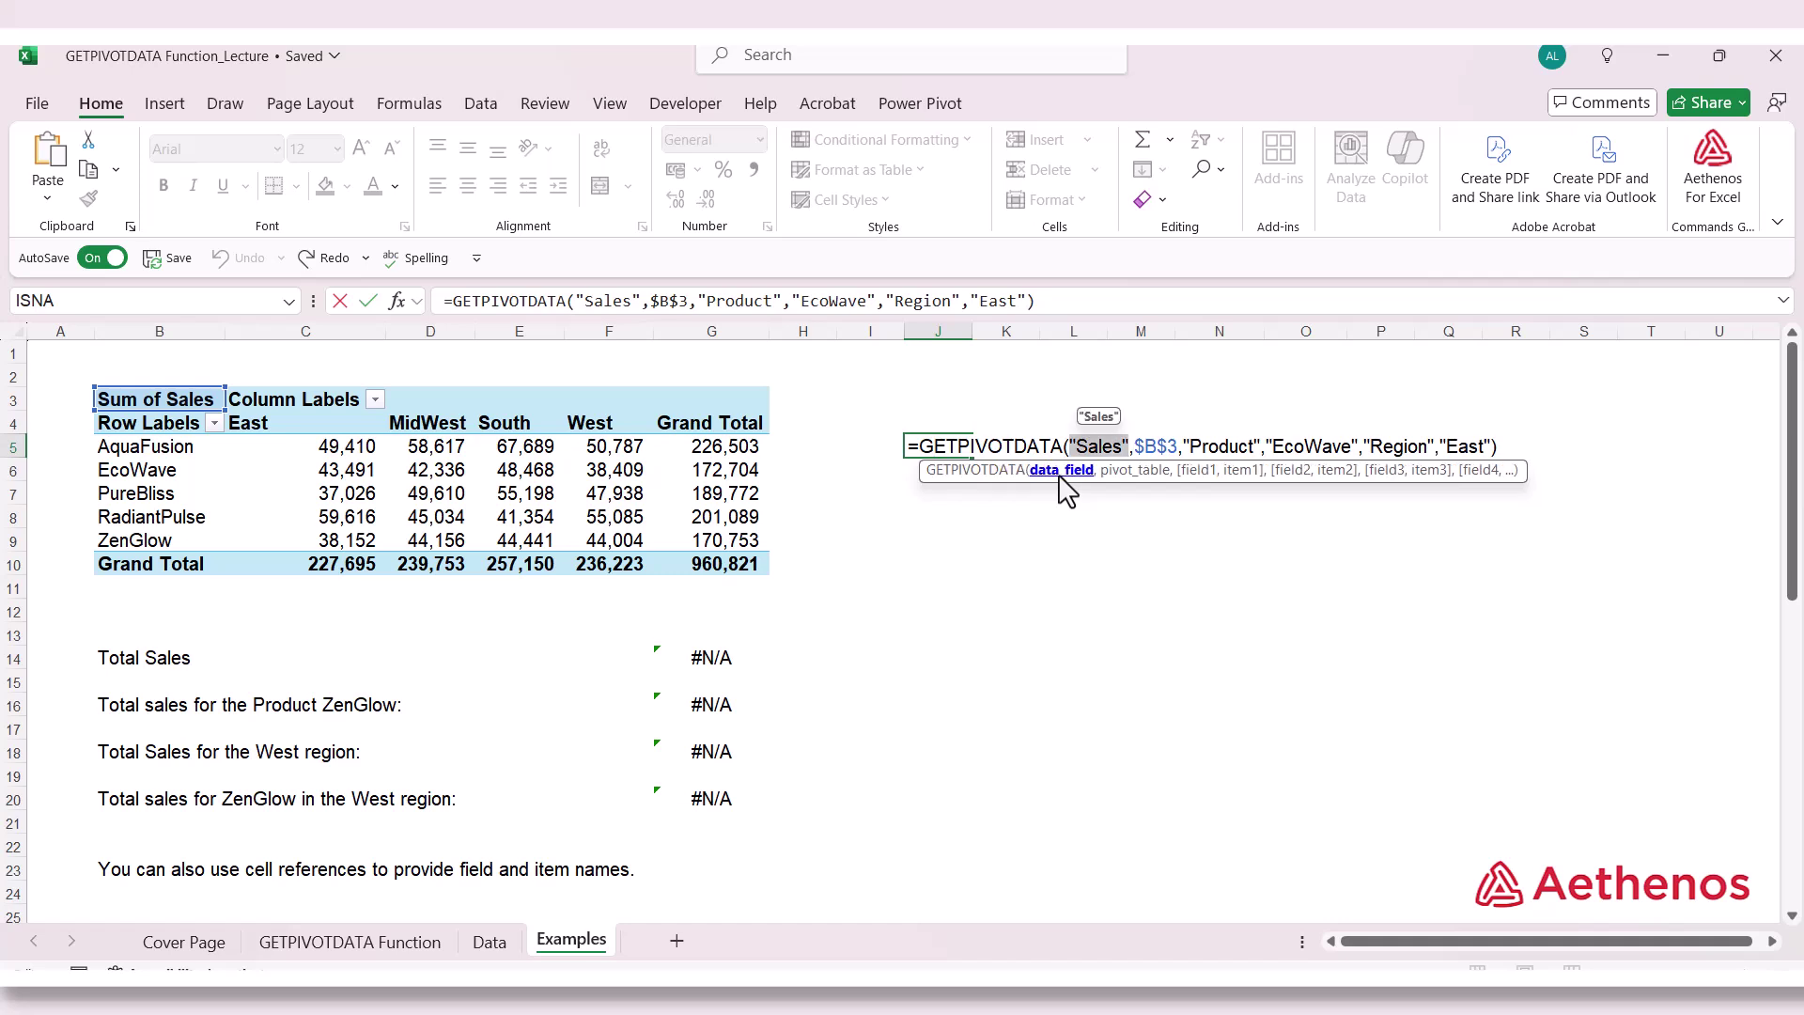
click(1131, 477)
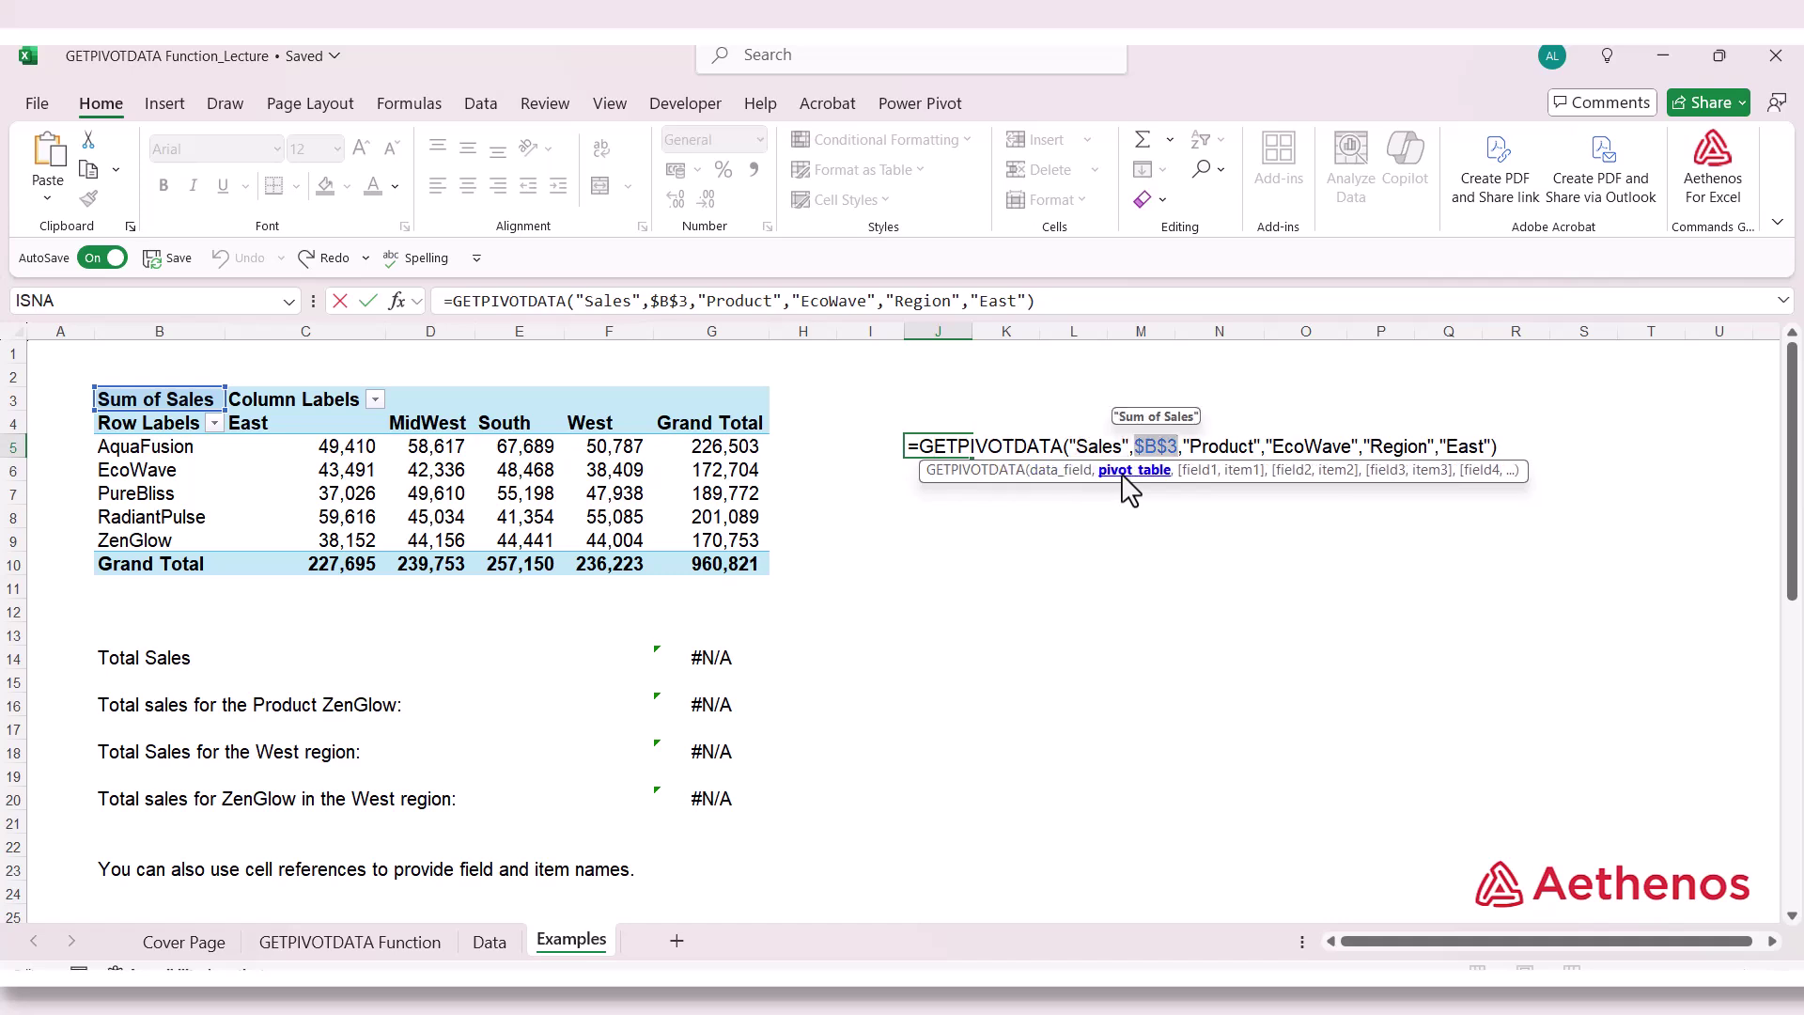
click(1196, 474)
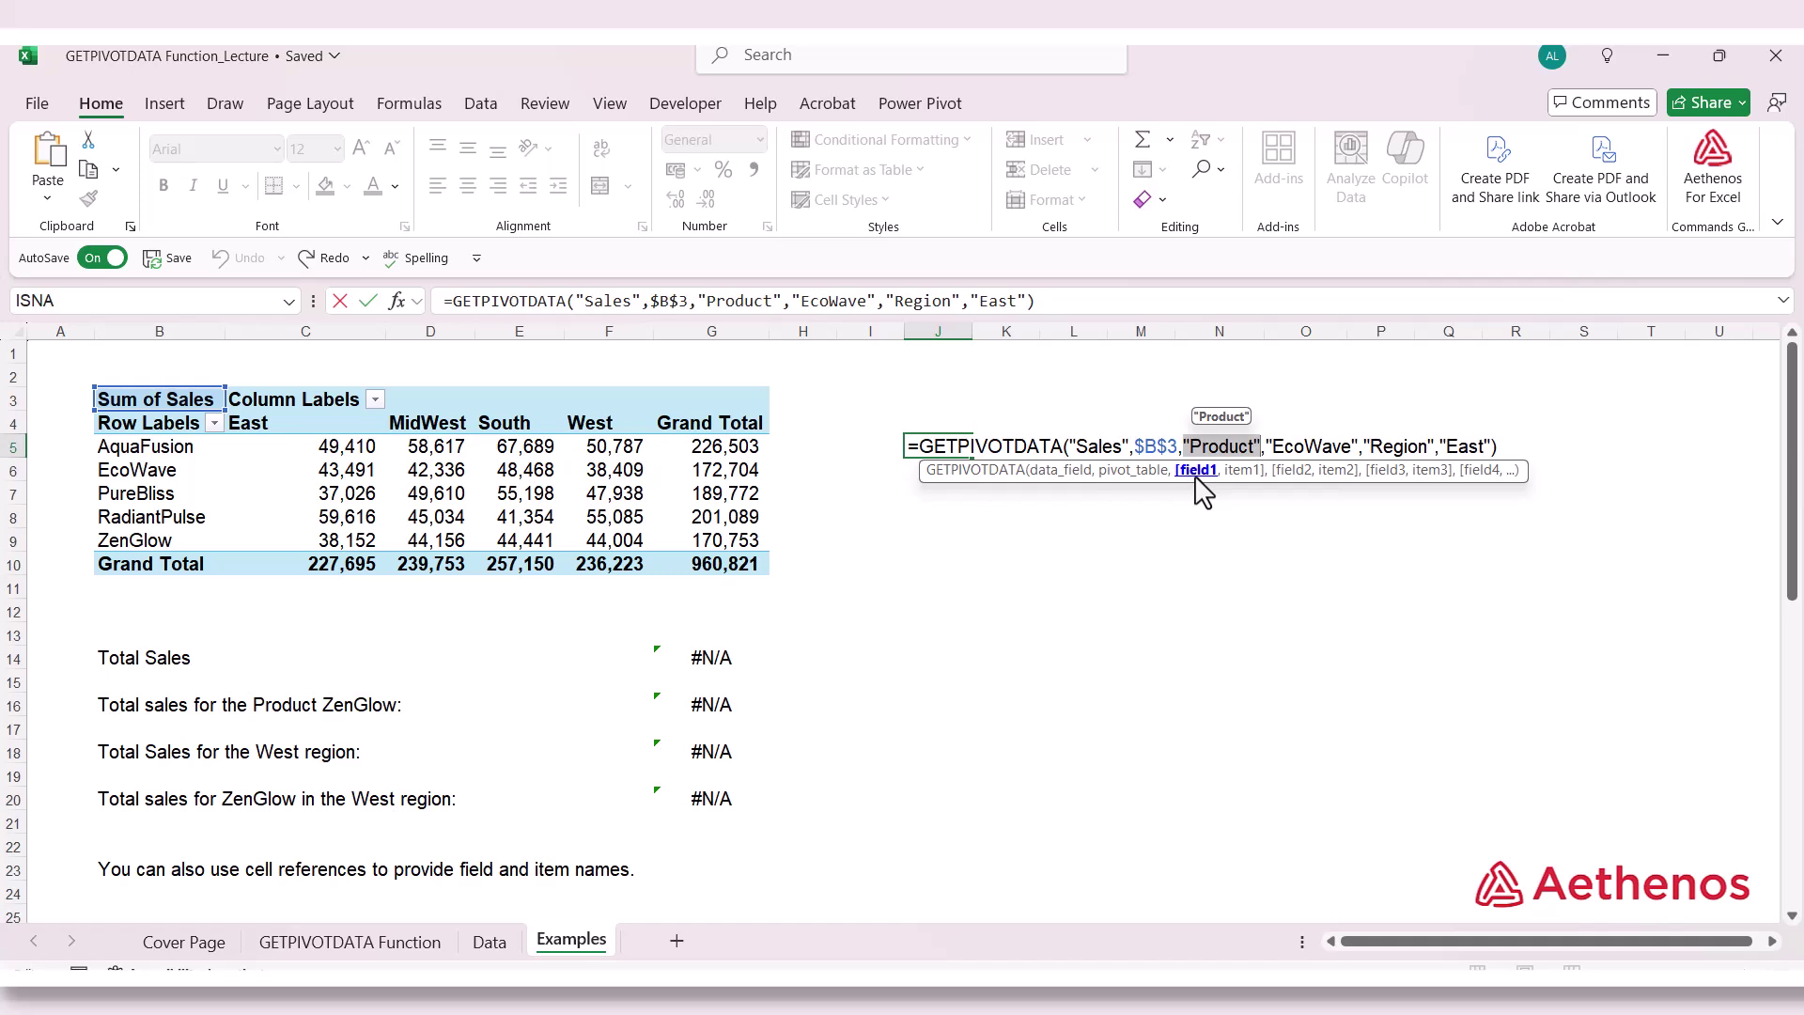
click(1240, 471)
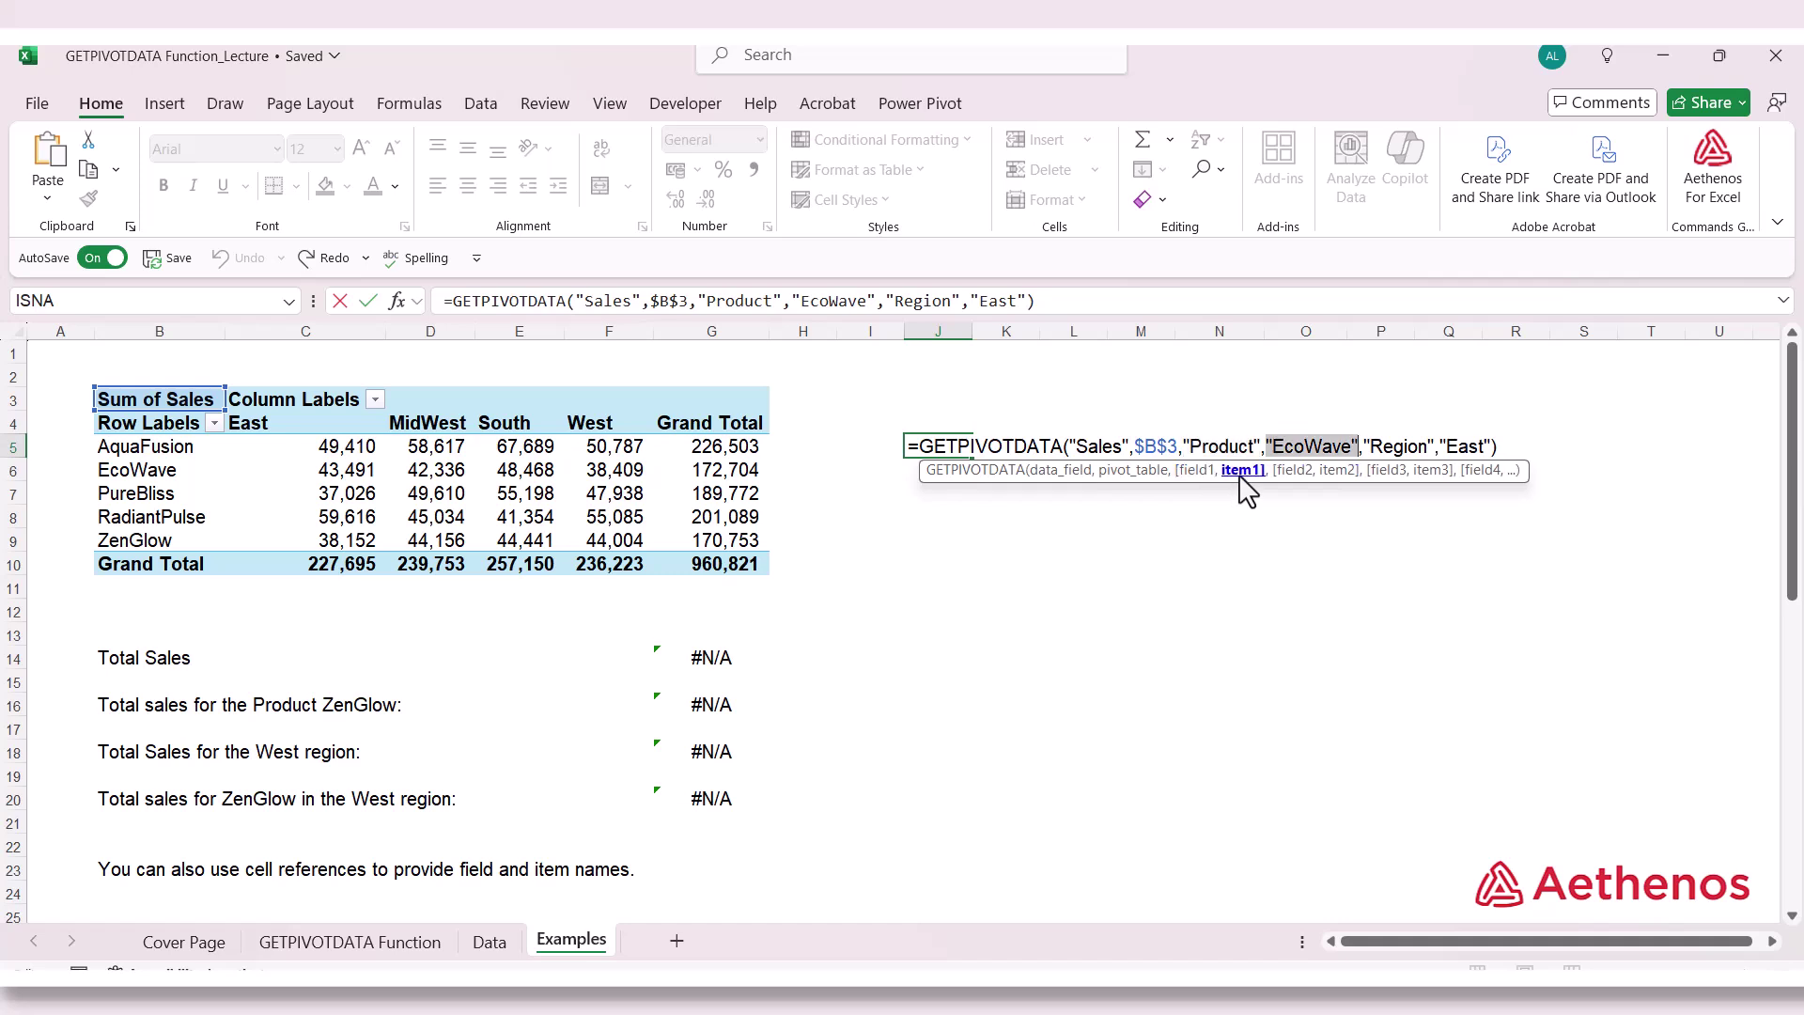
click(1293, 474)
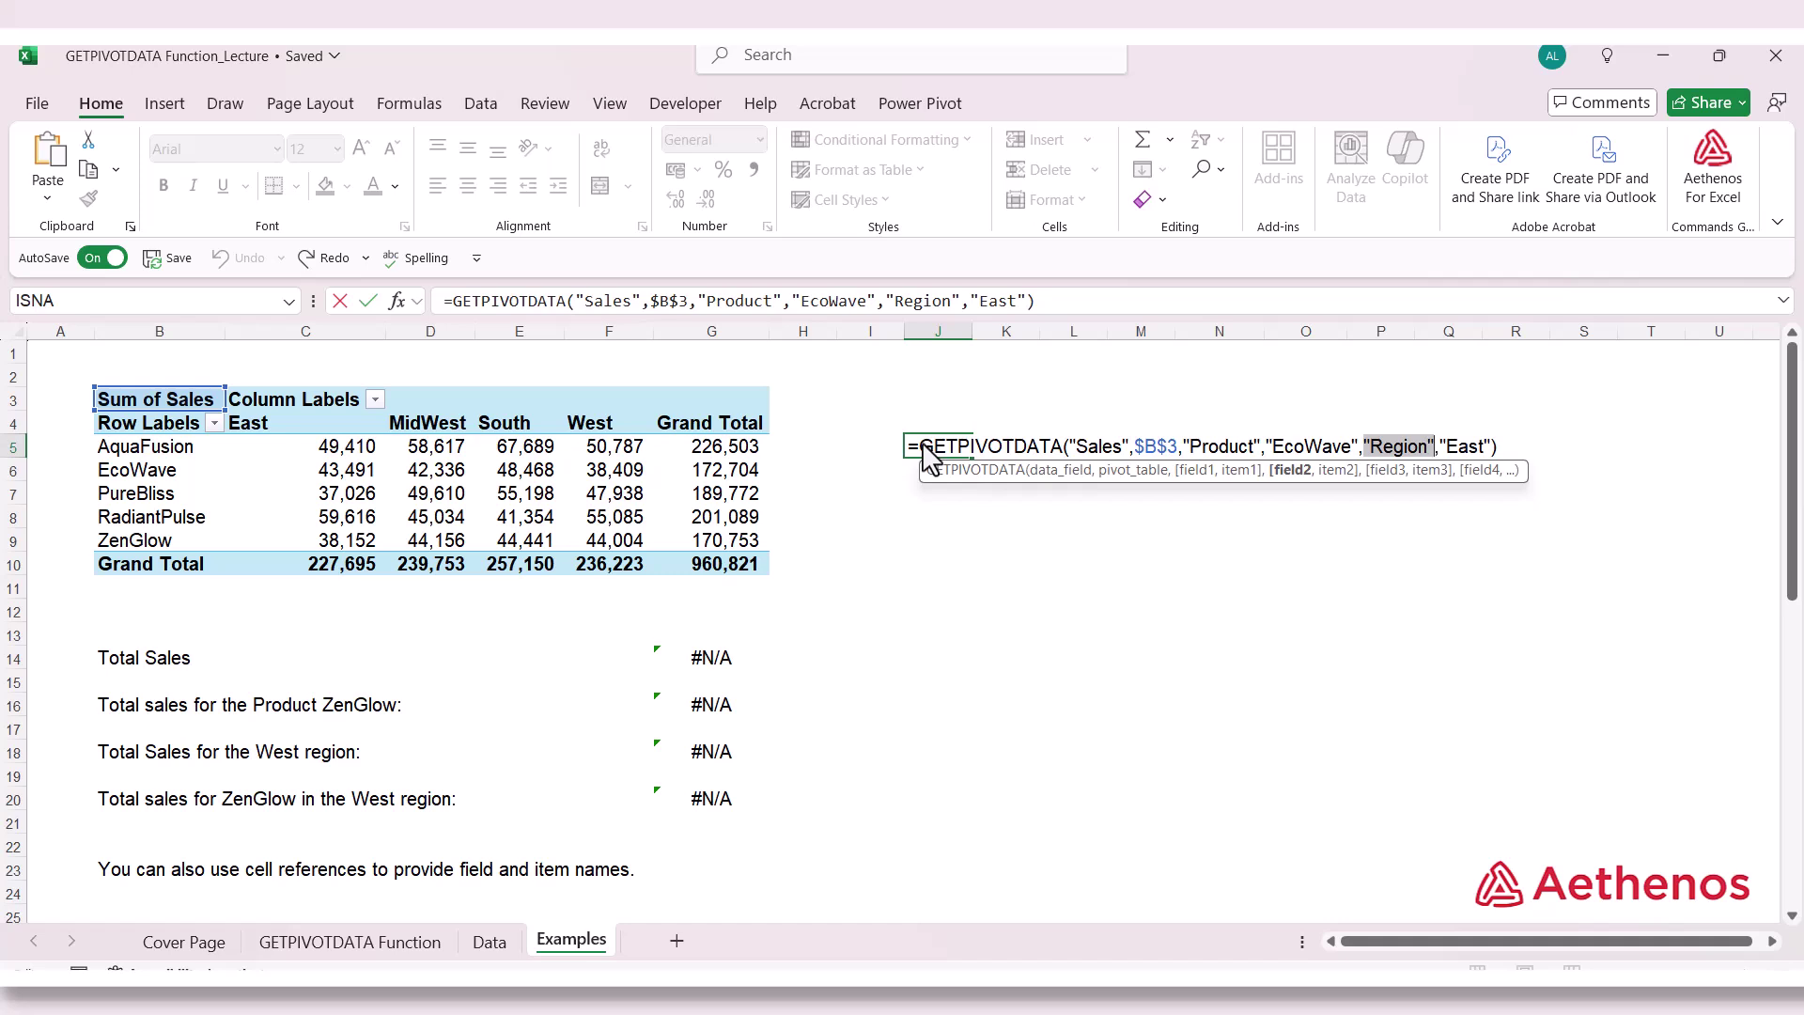
drag(922, 444, 1058, 444)
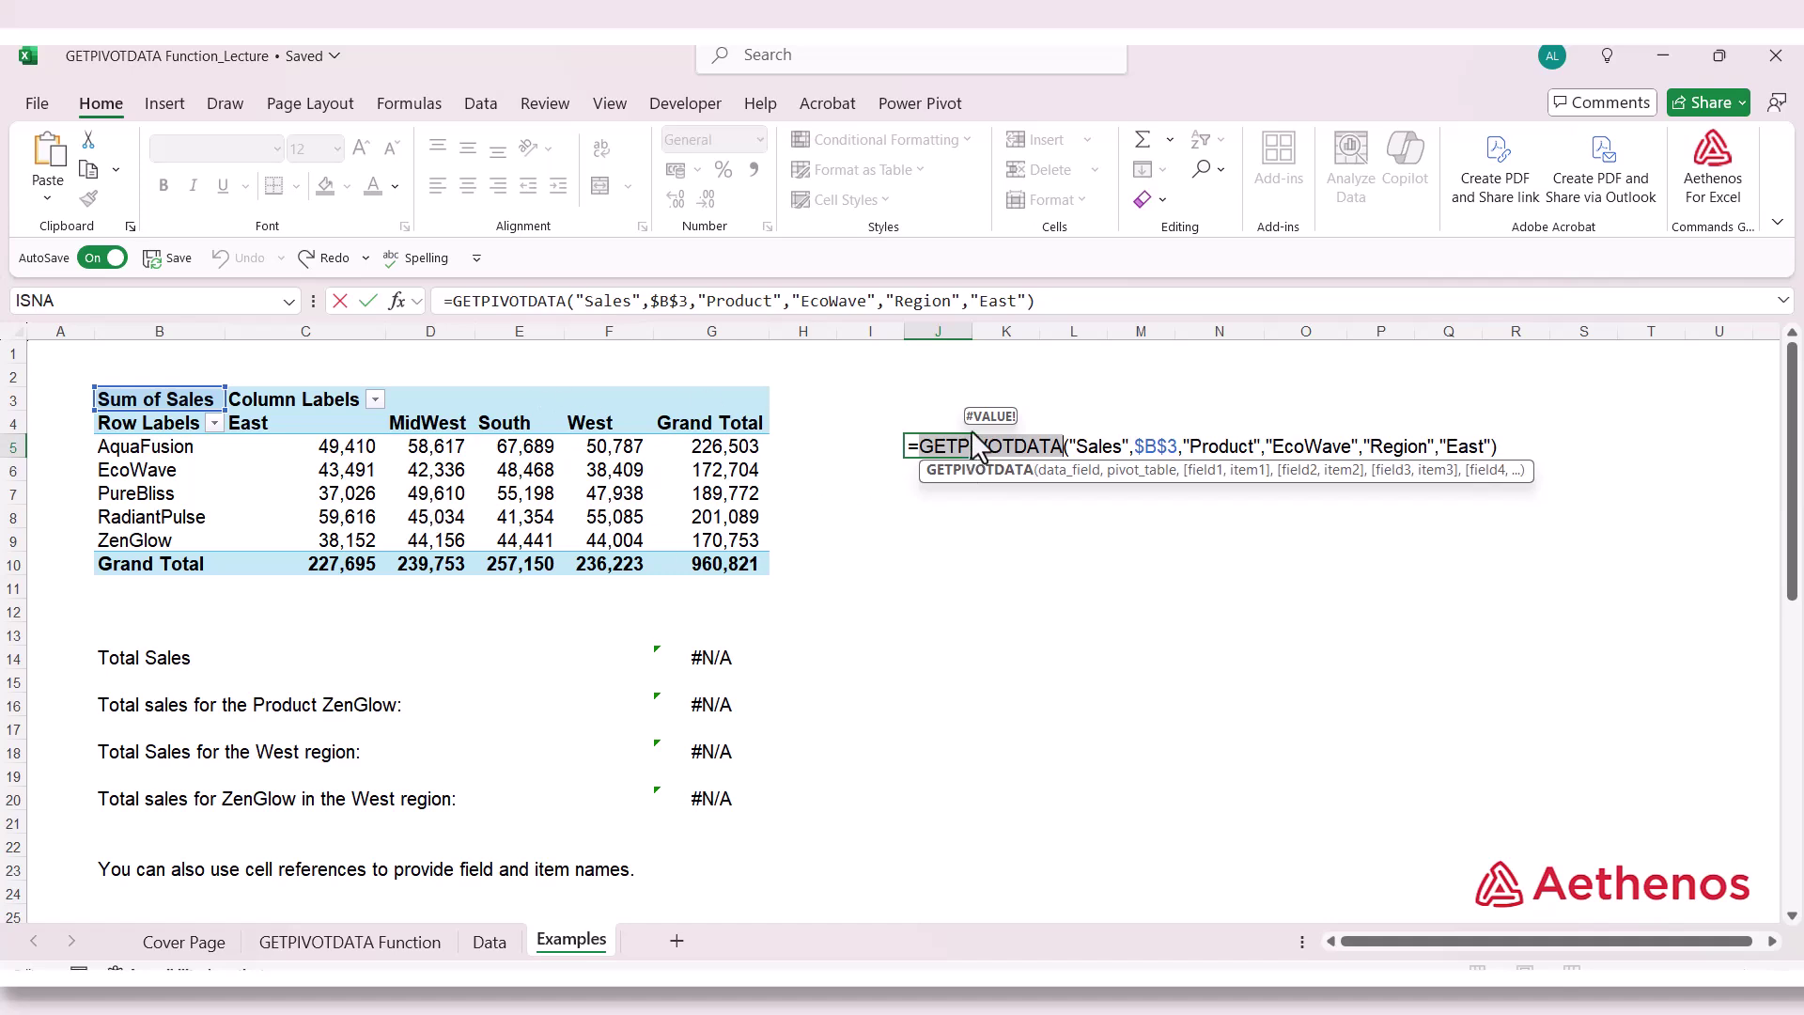
click(1074, 470)
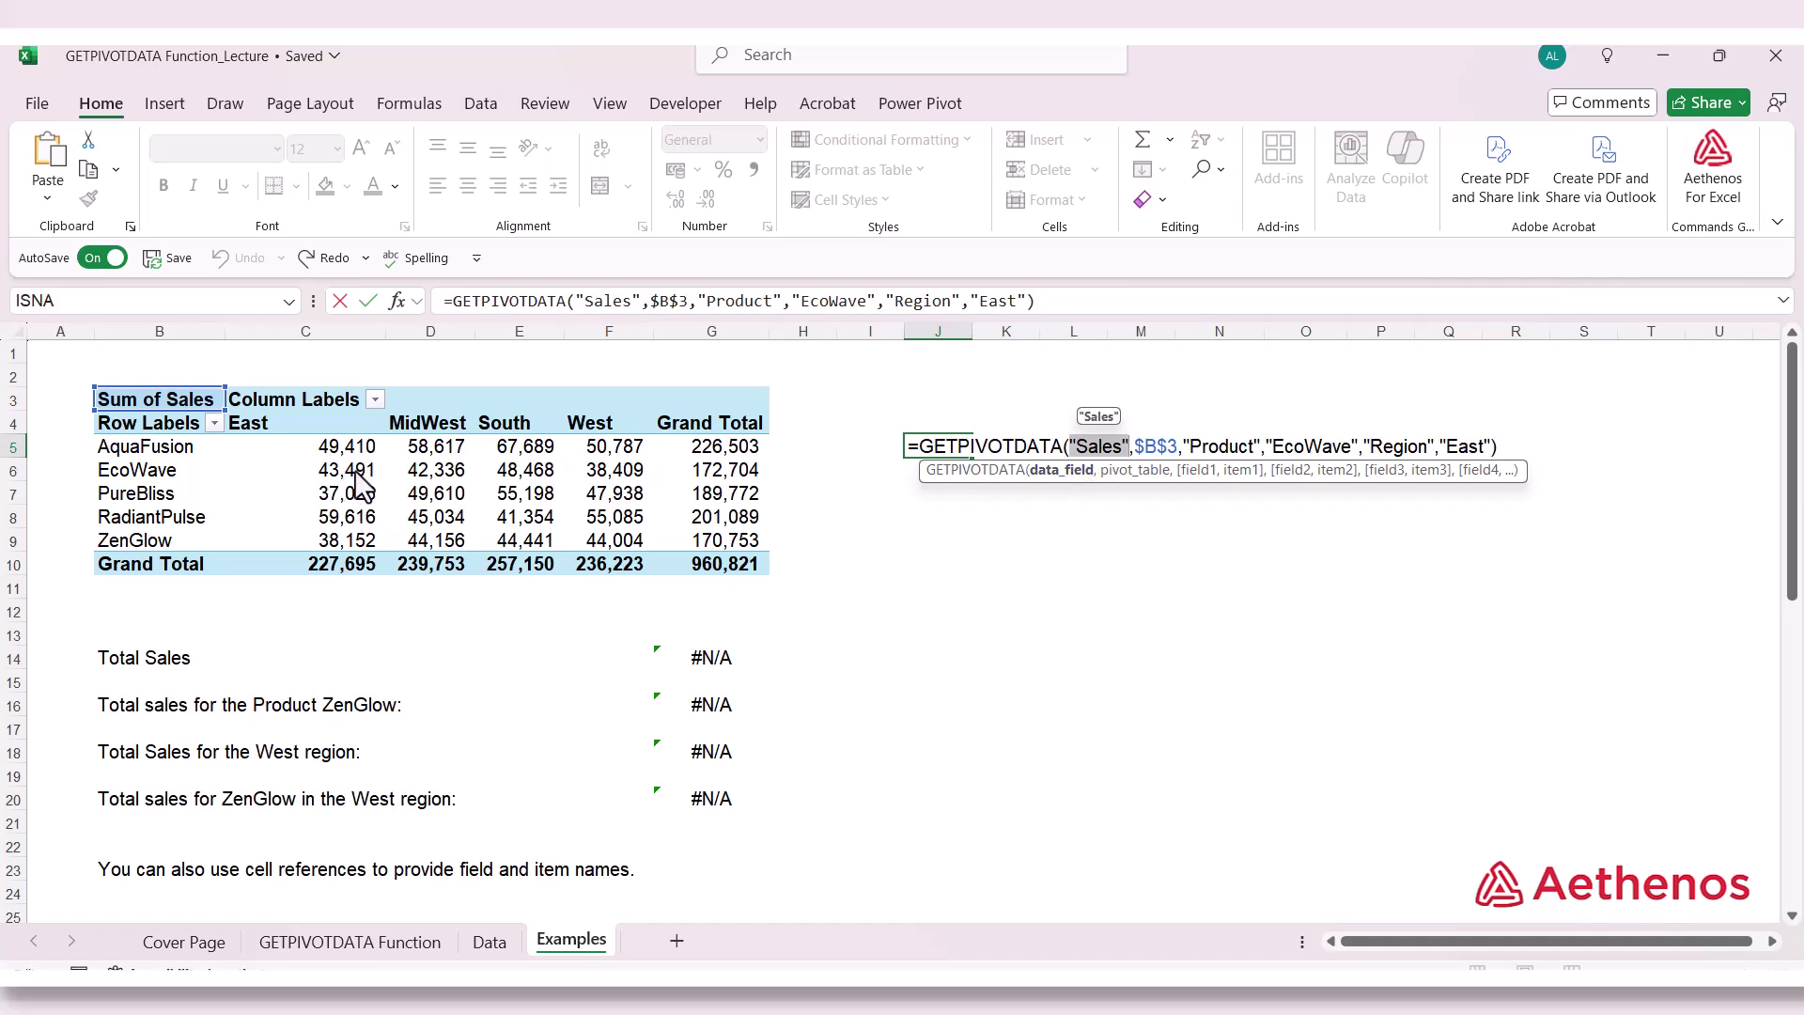
click(1137, 476)
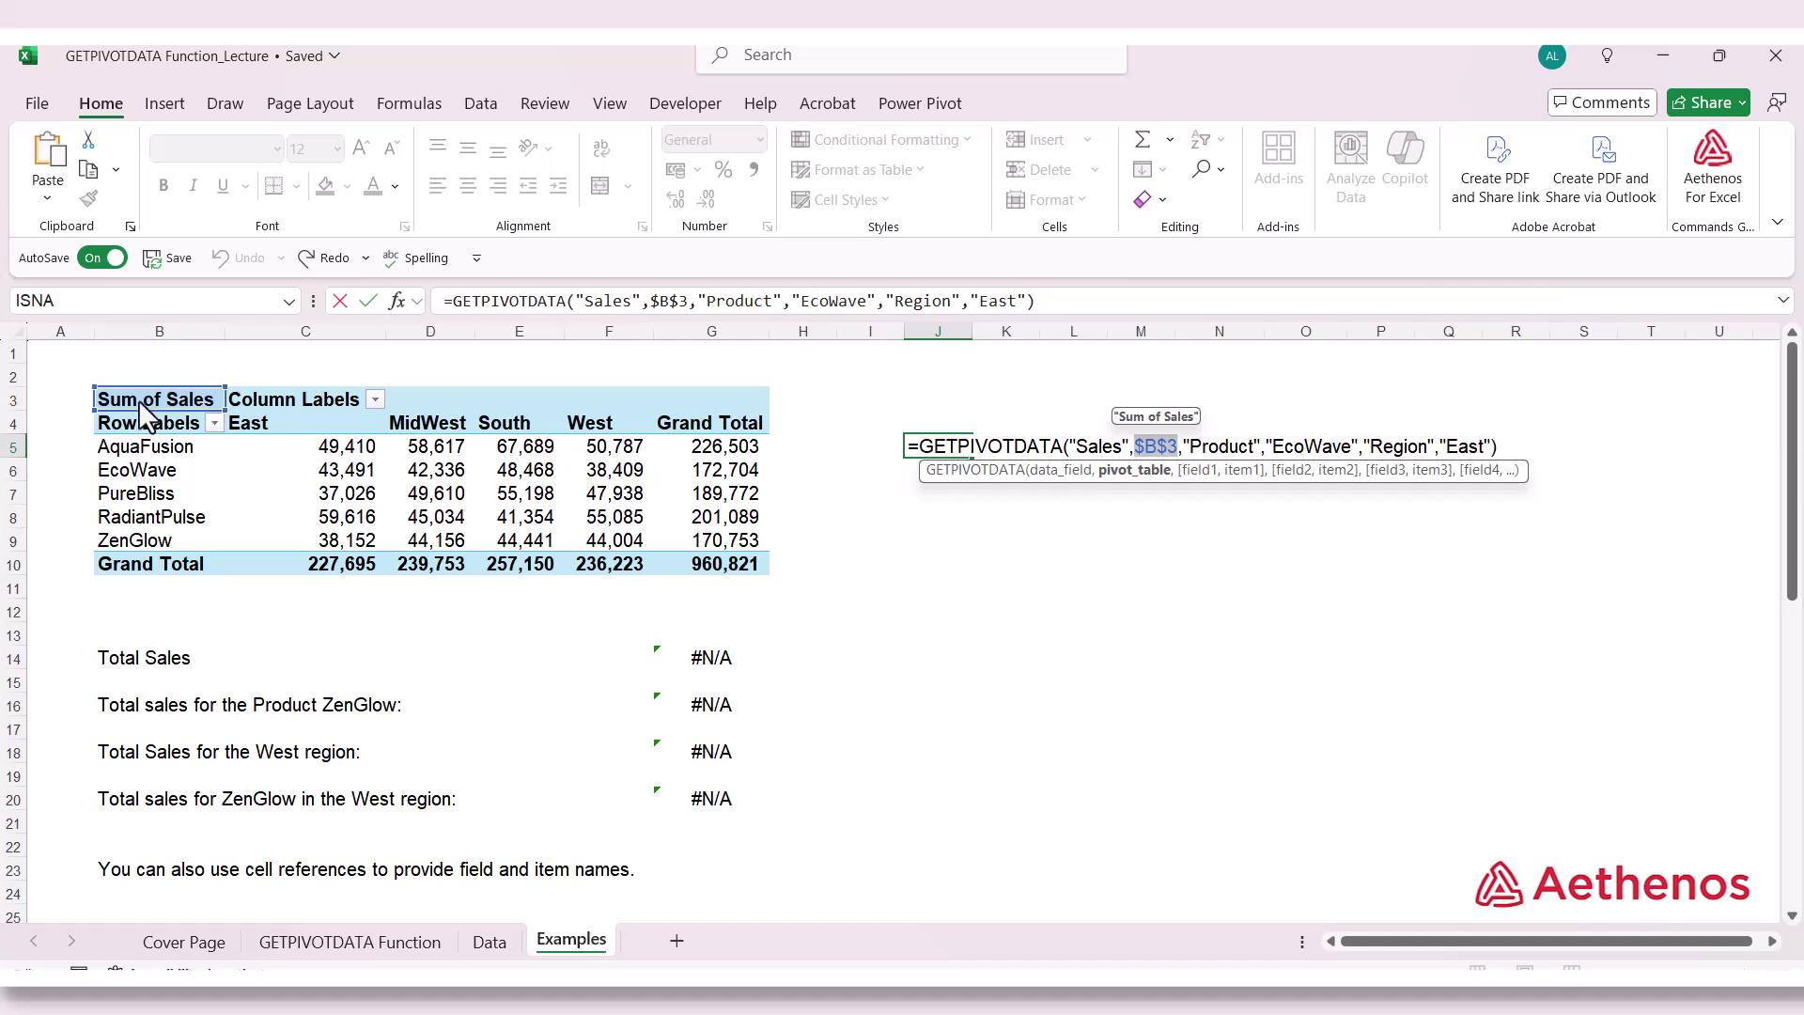
click(1205, 475)
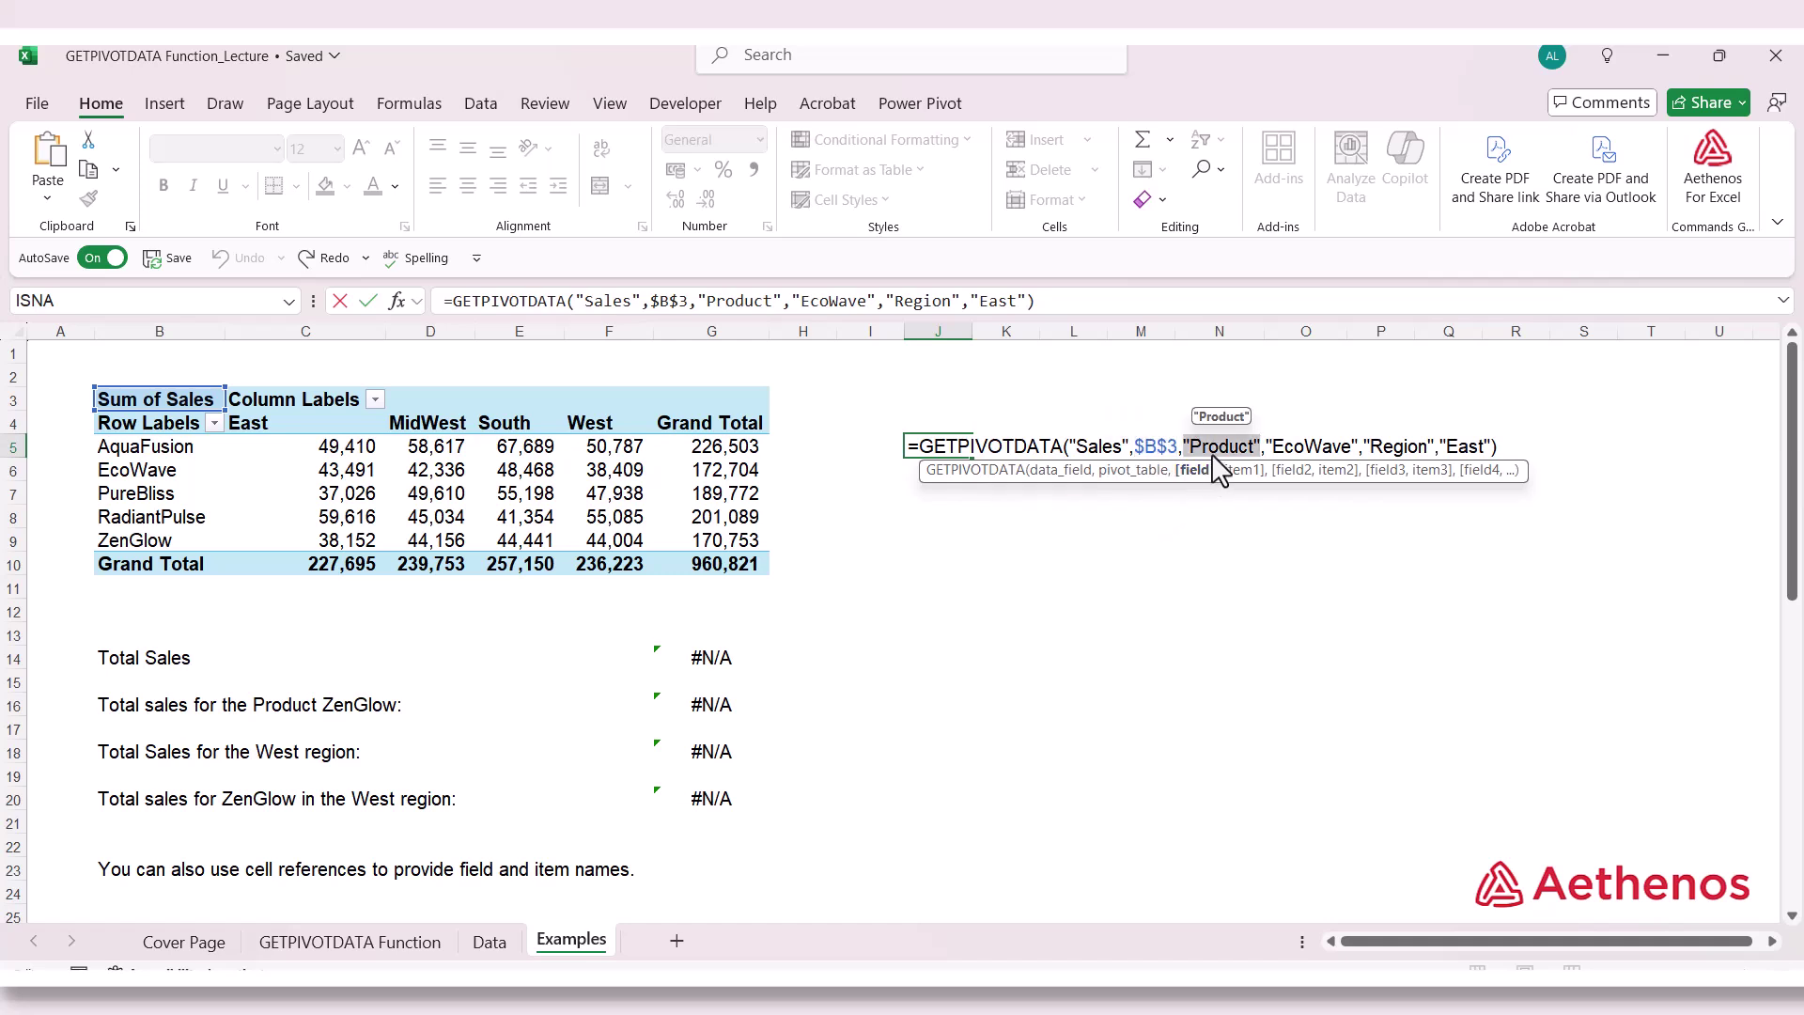
click(1242, 472)
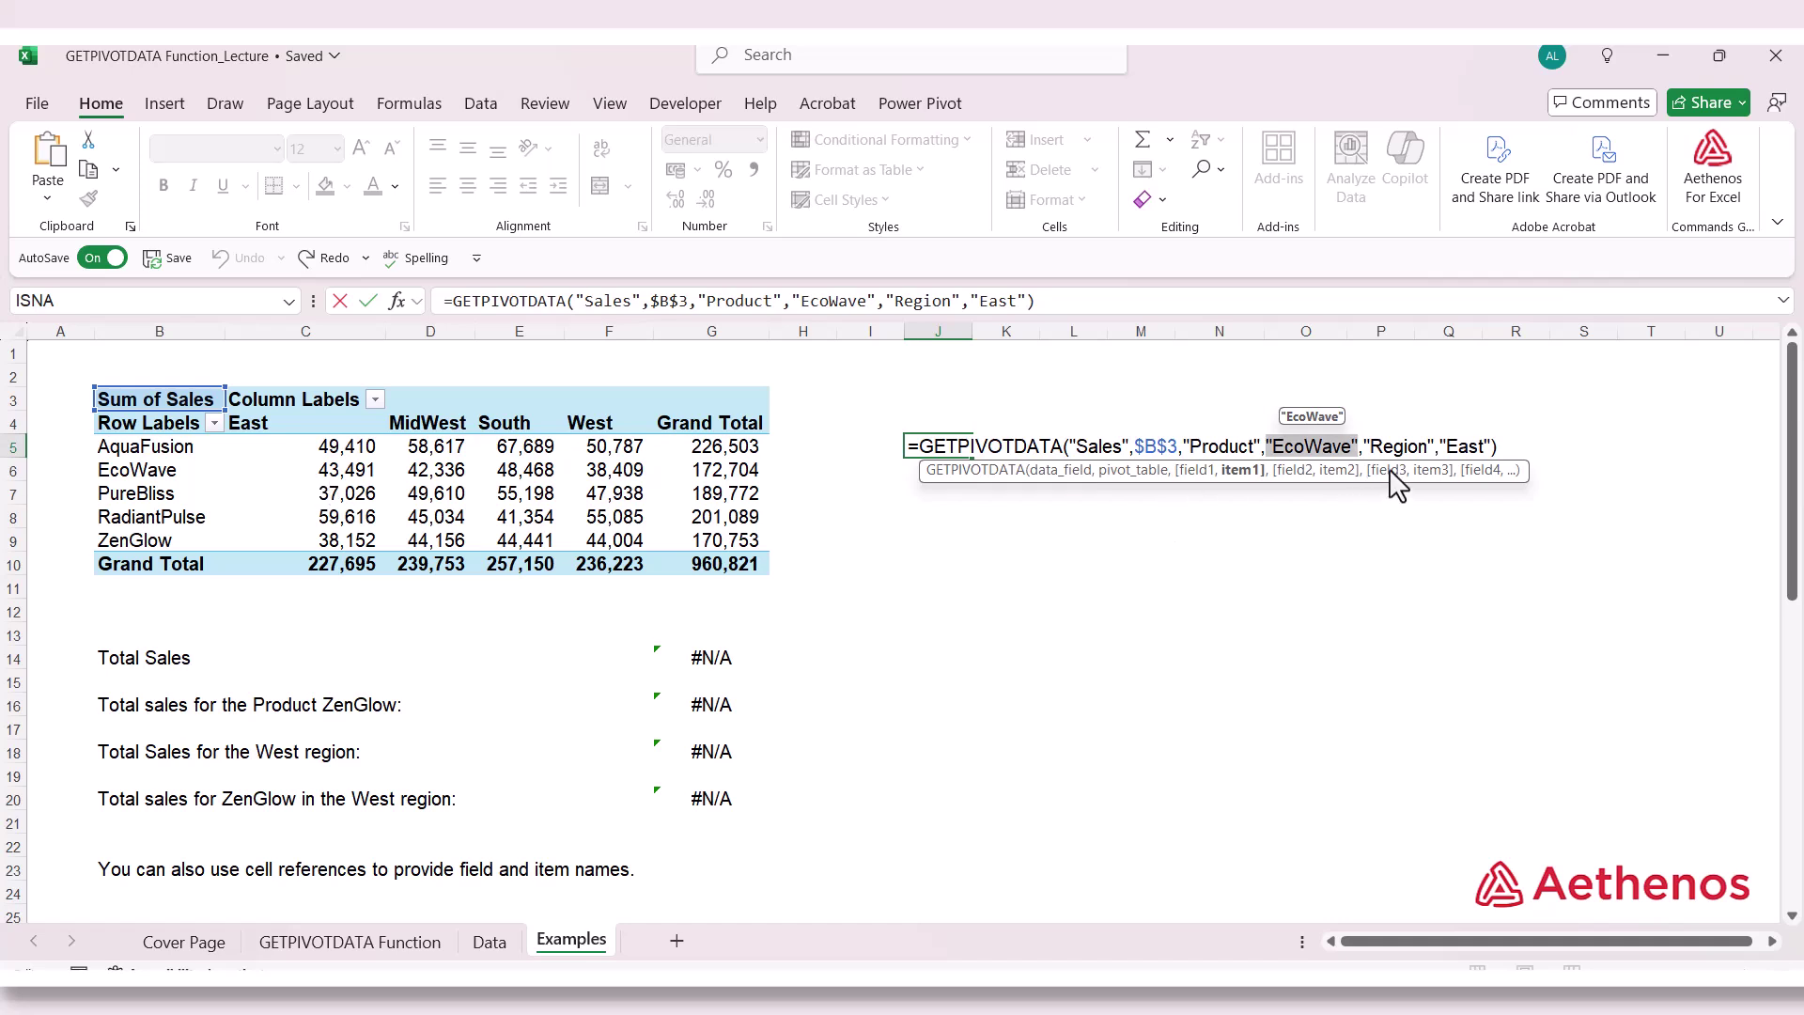
click(1406, 448)
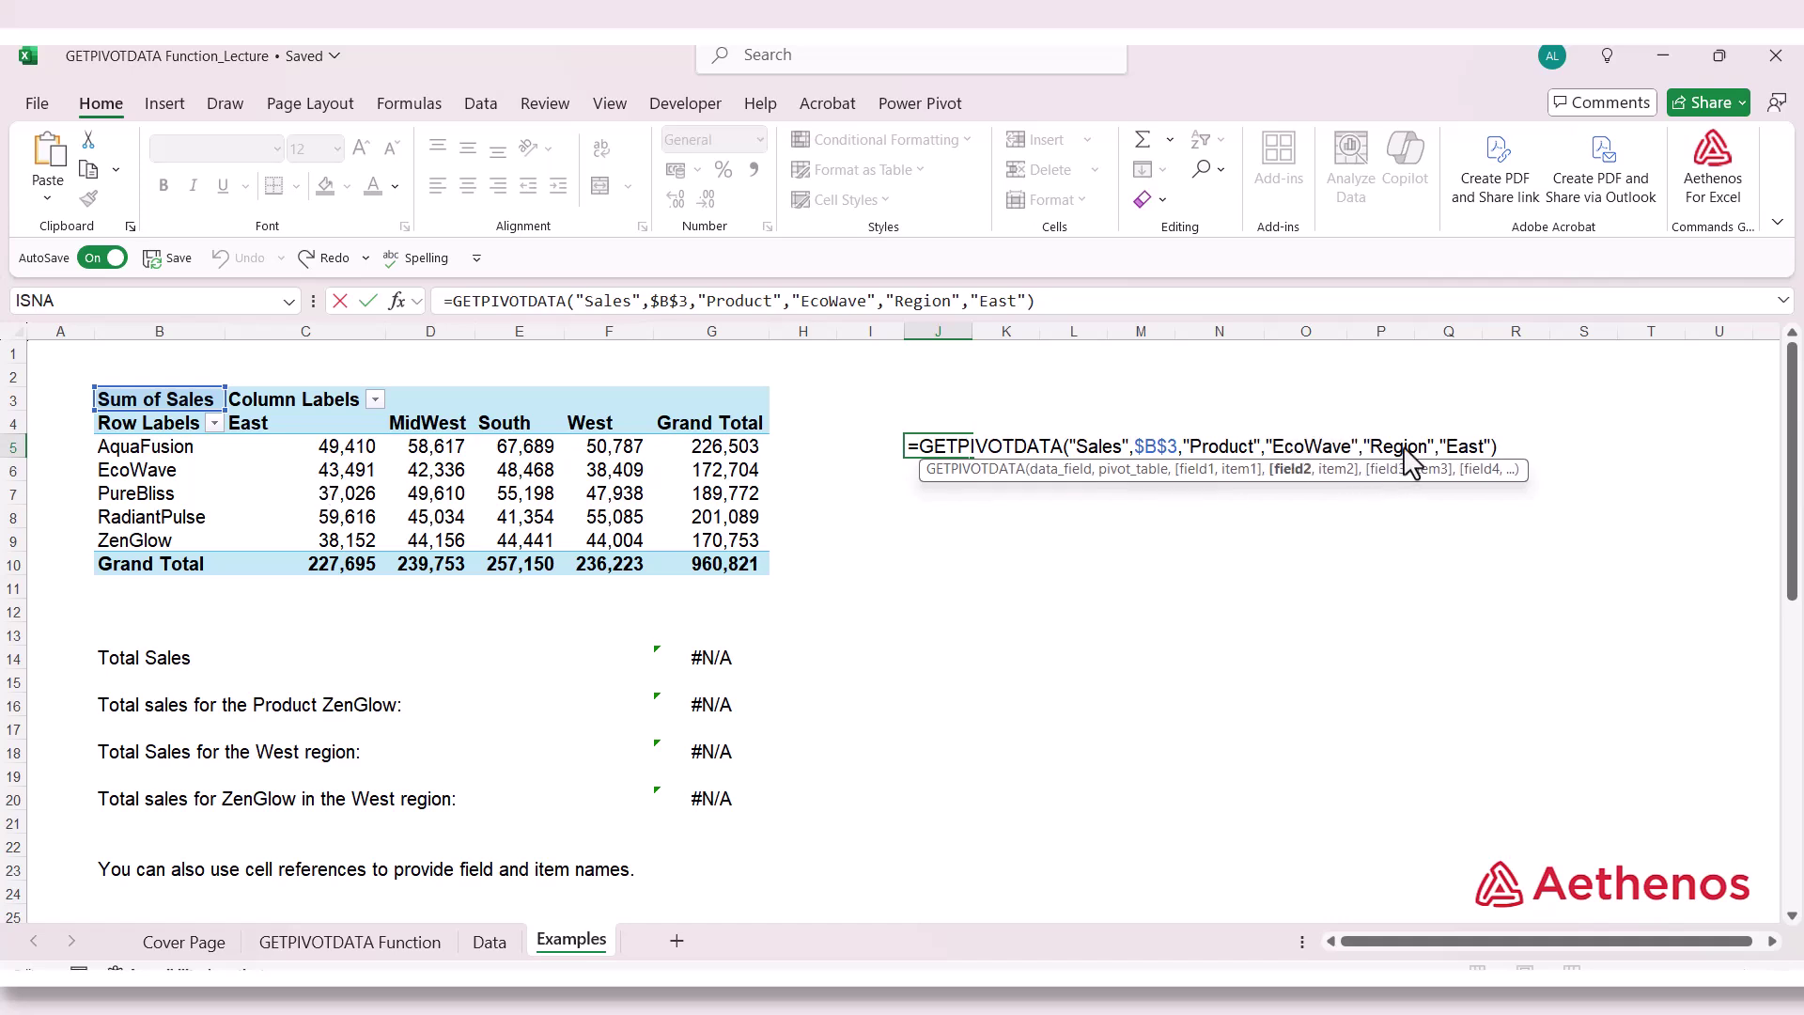
click(1295, 471)
click(1350, 470)
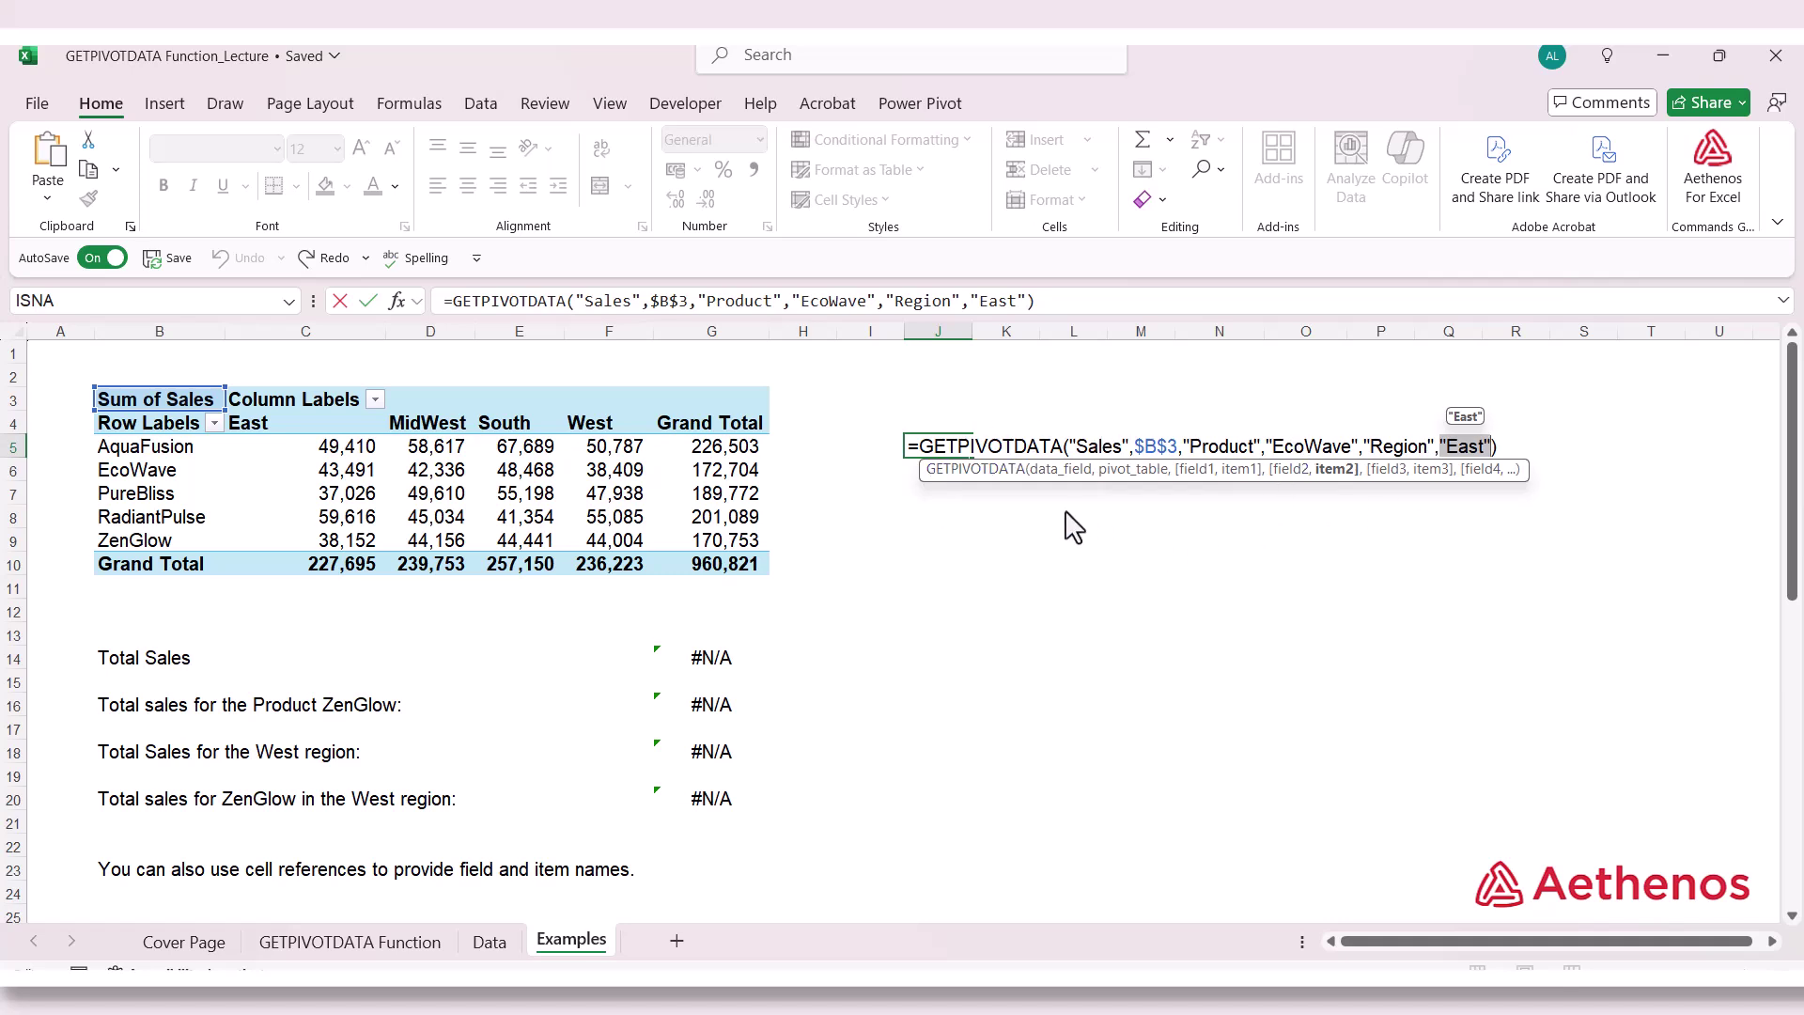
key(ctrl+Return)
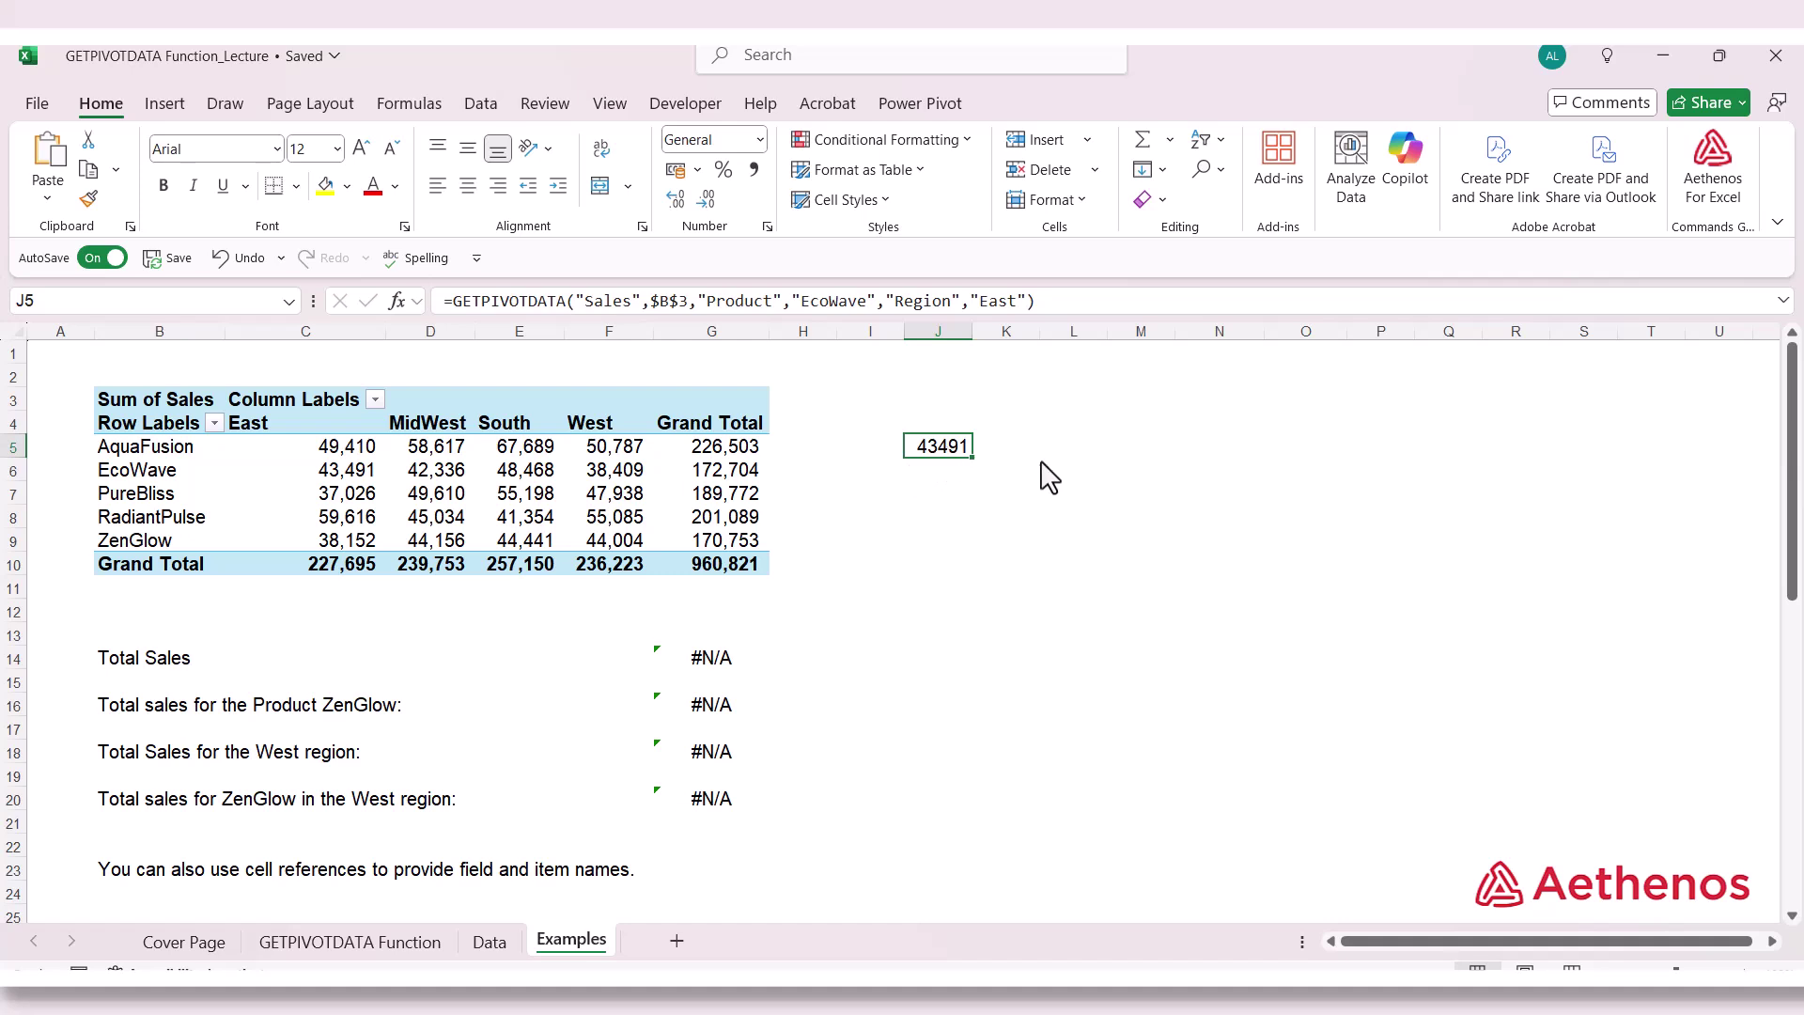
Enter a GETPIVOTDATA reference in J7 to the EcoWave sales for the MidWest region, and review its formula
click(964, 496)
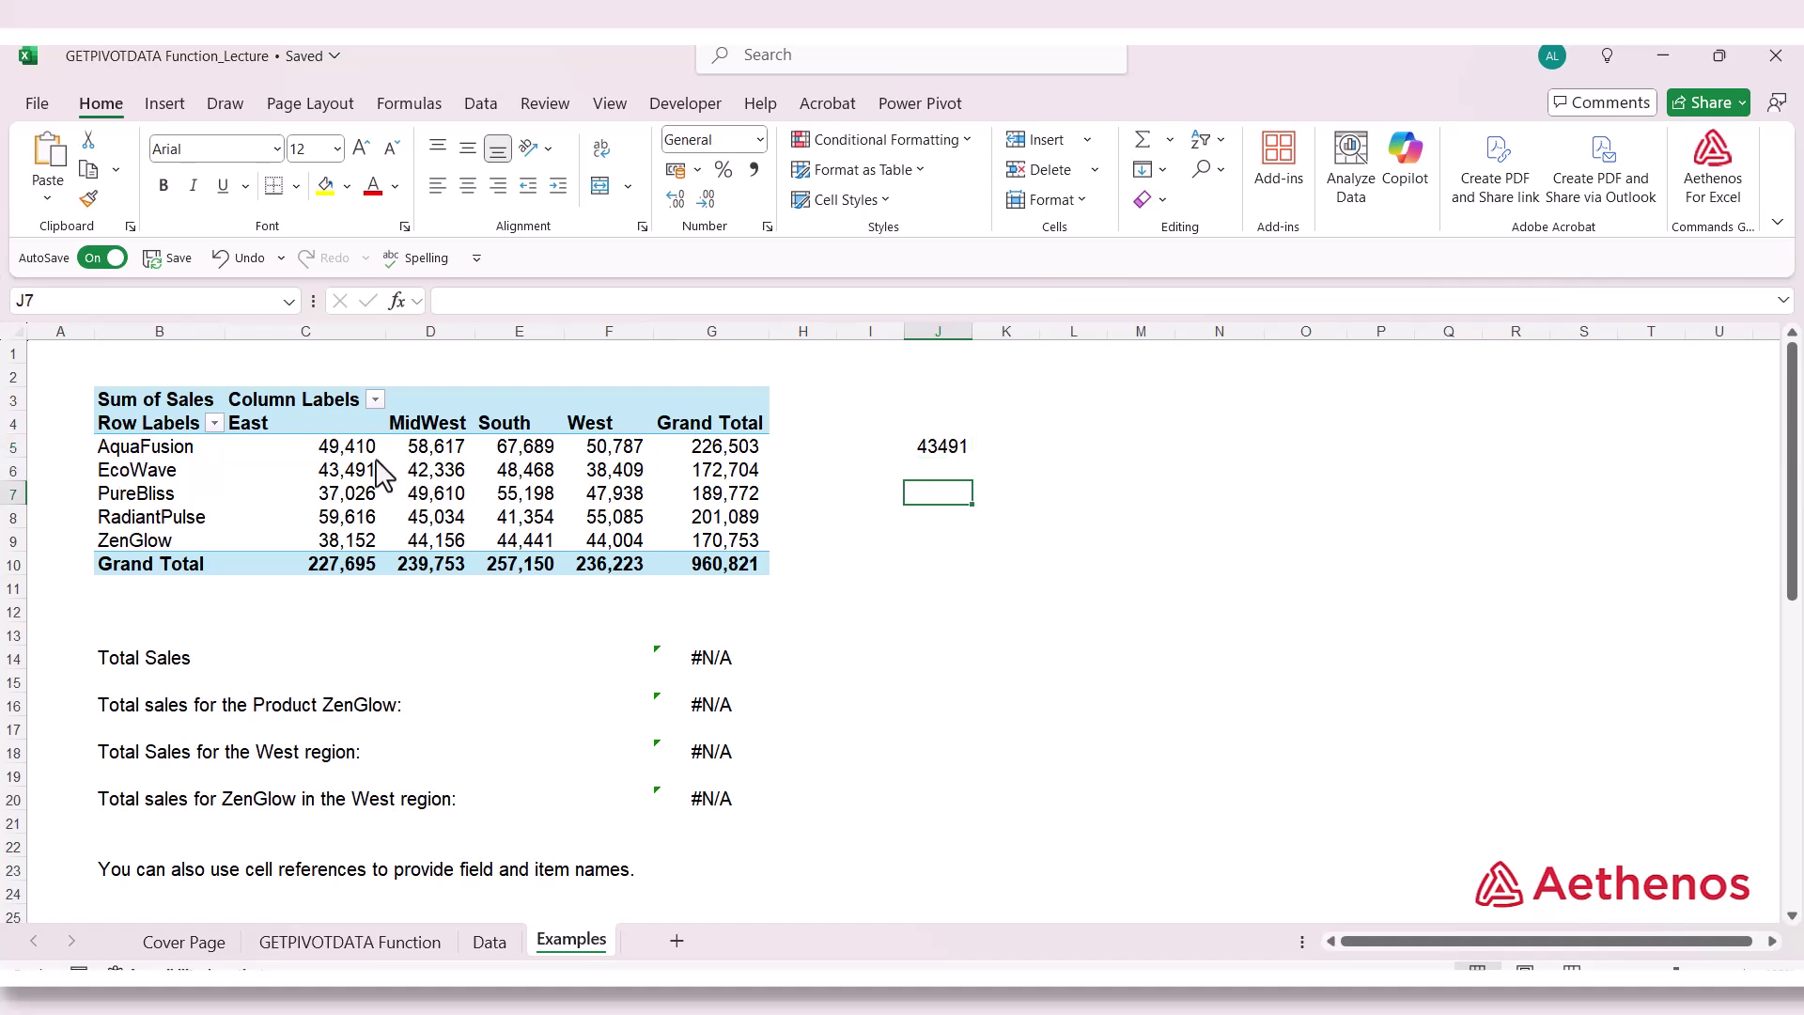
mouse_move(383, 474)
text(=)
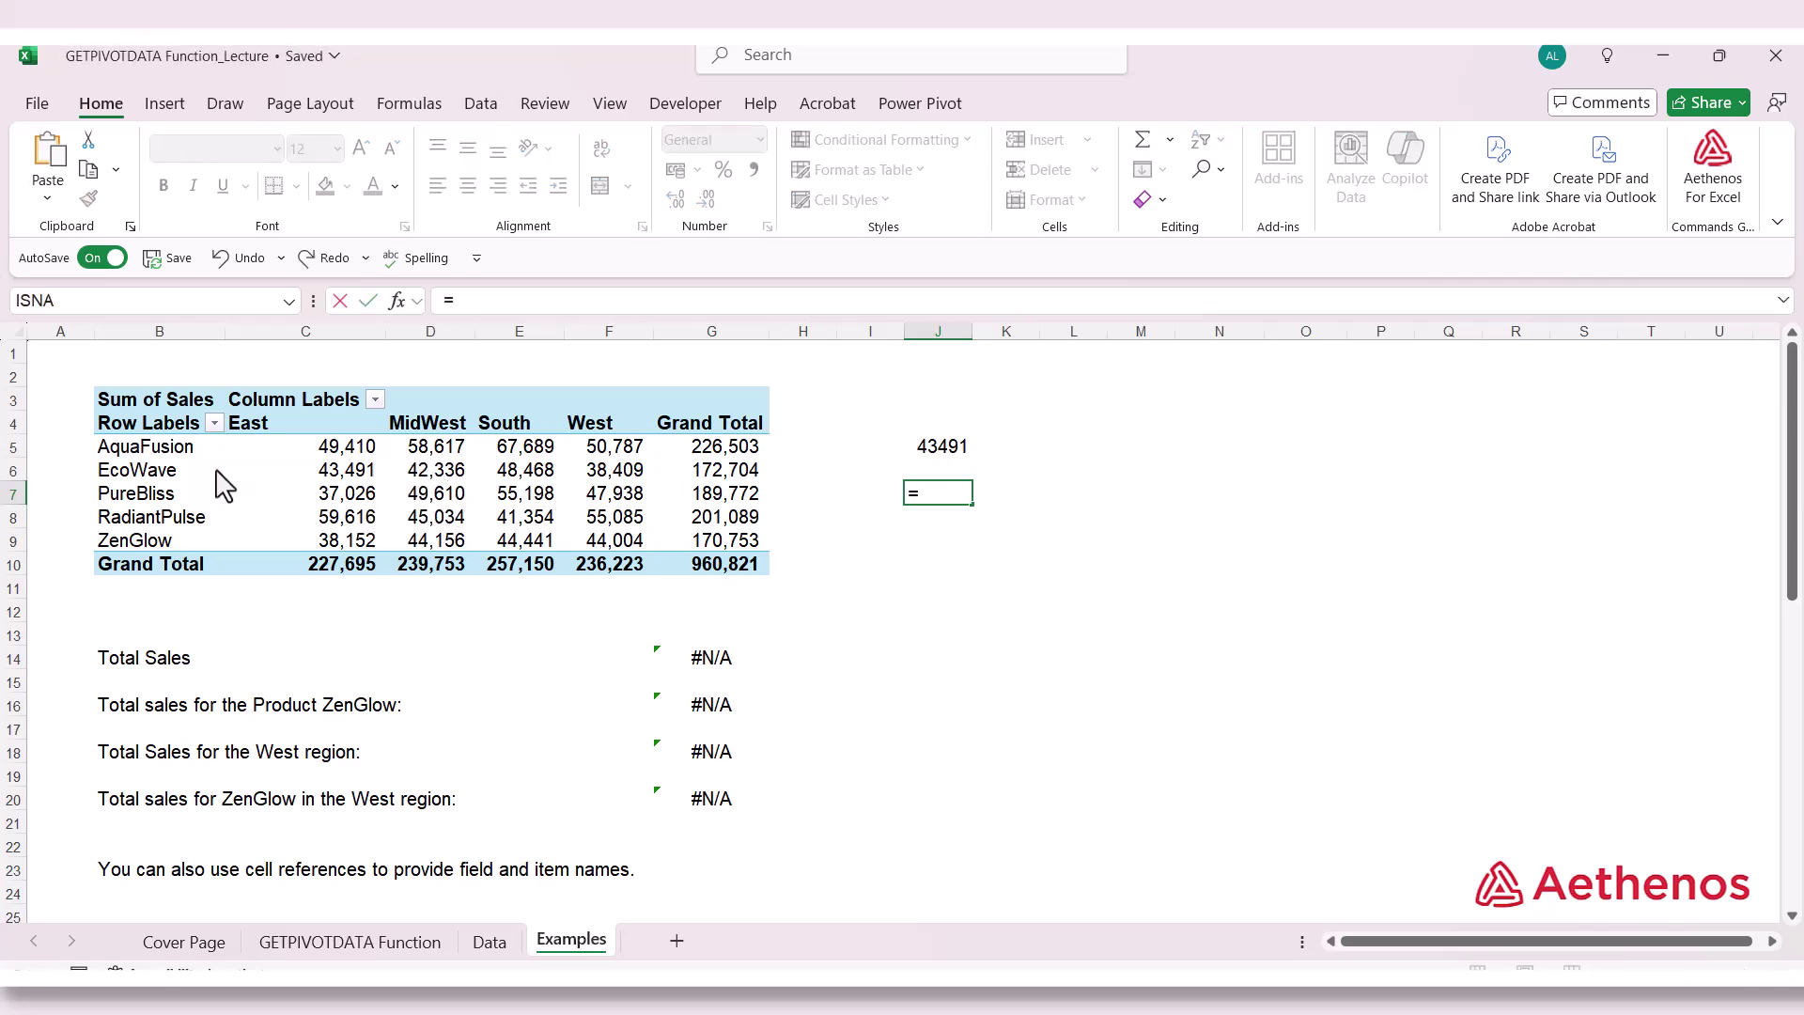
click(428, 472)
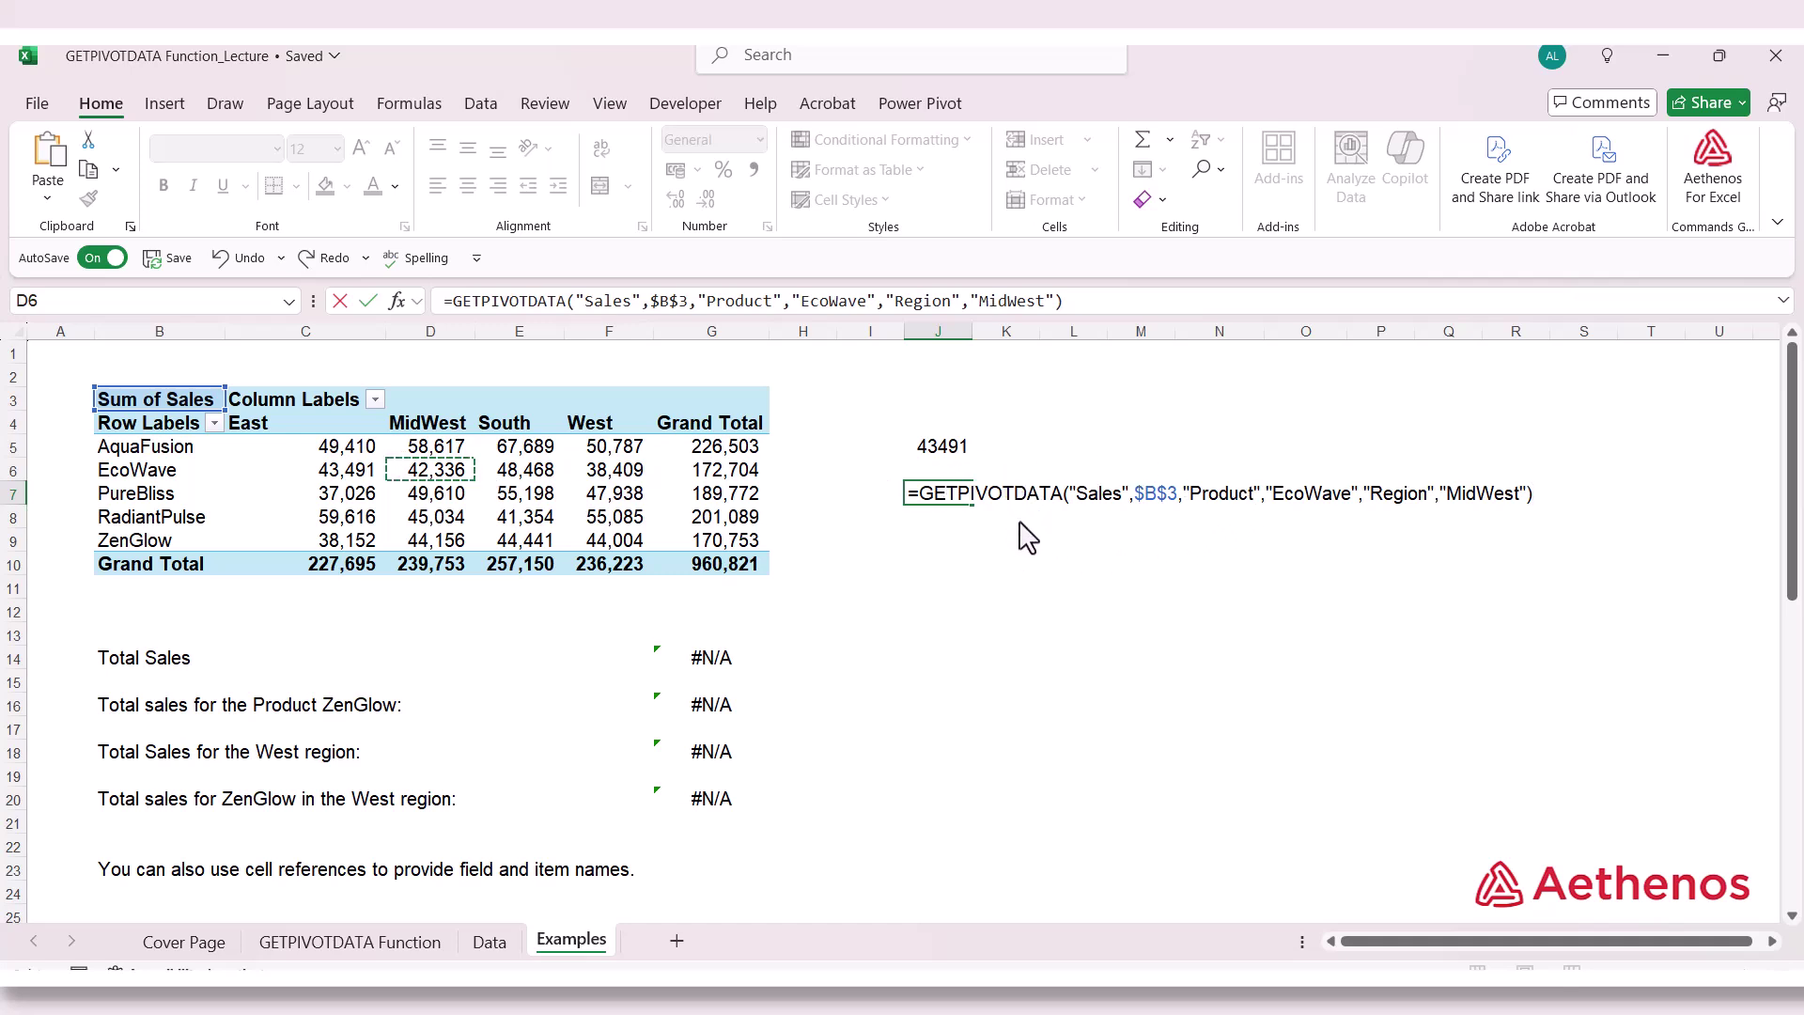
key(Return)
double_click(940, 496)
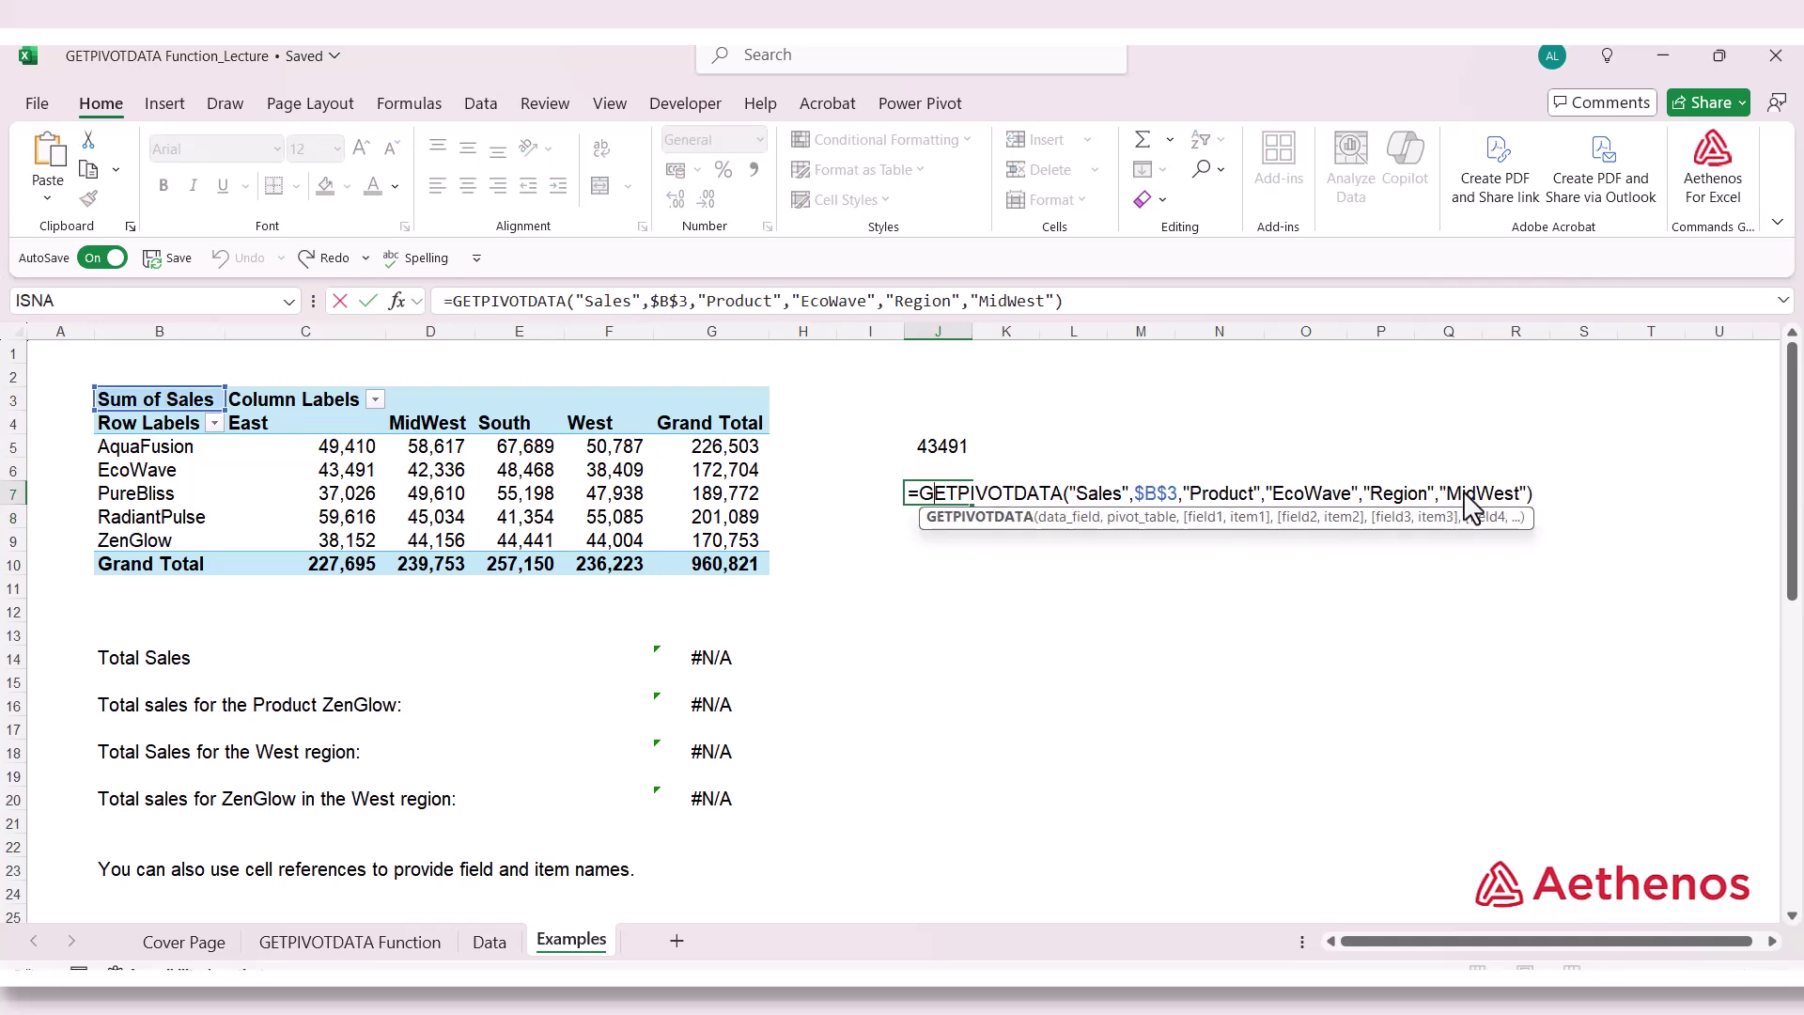
key(Escape)
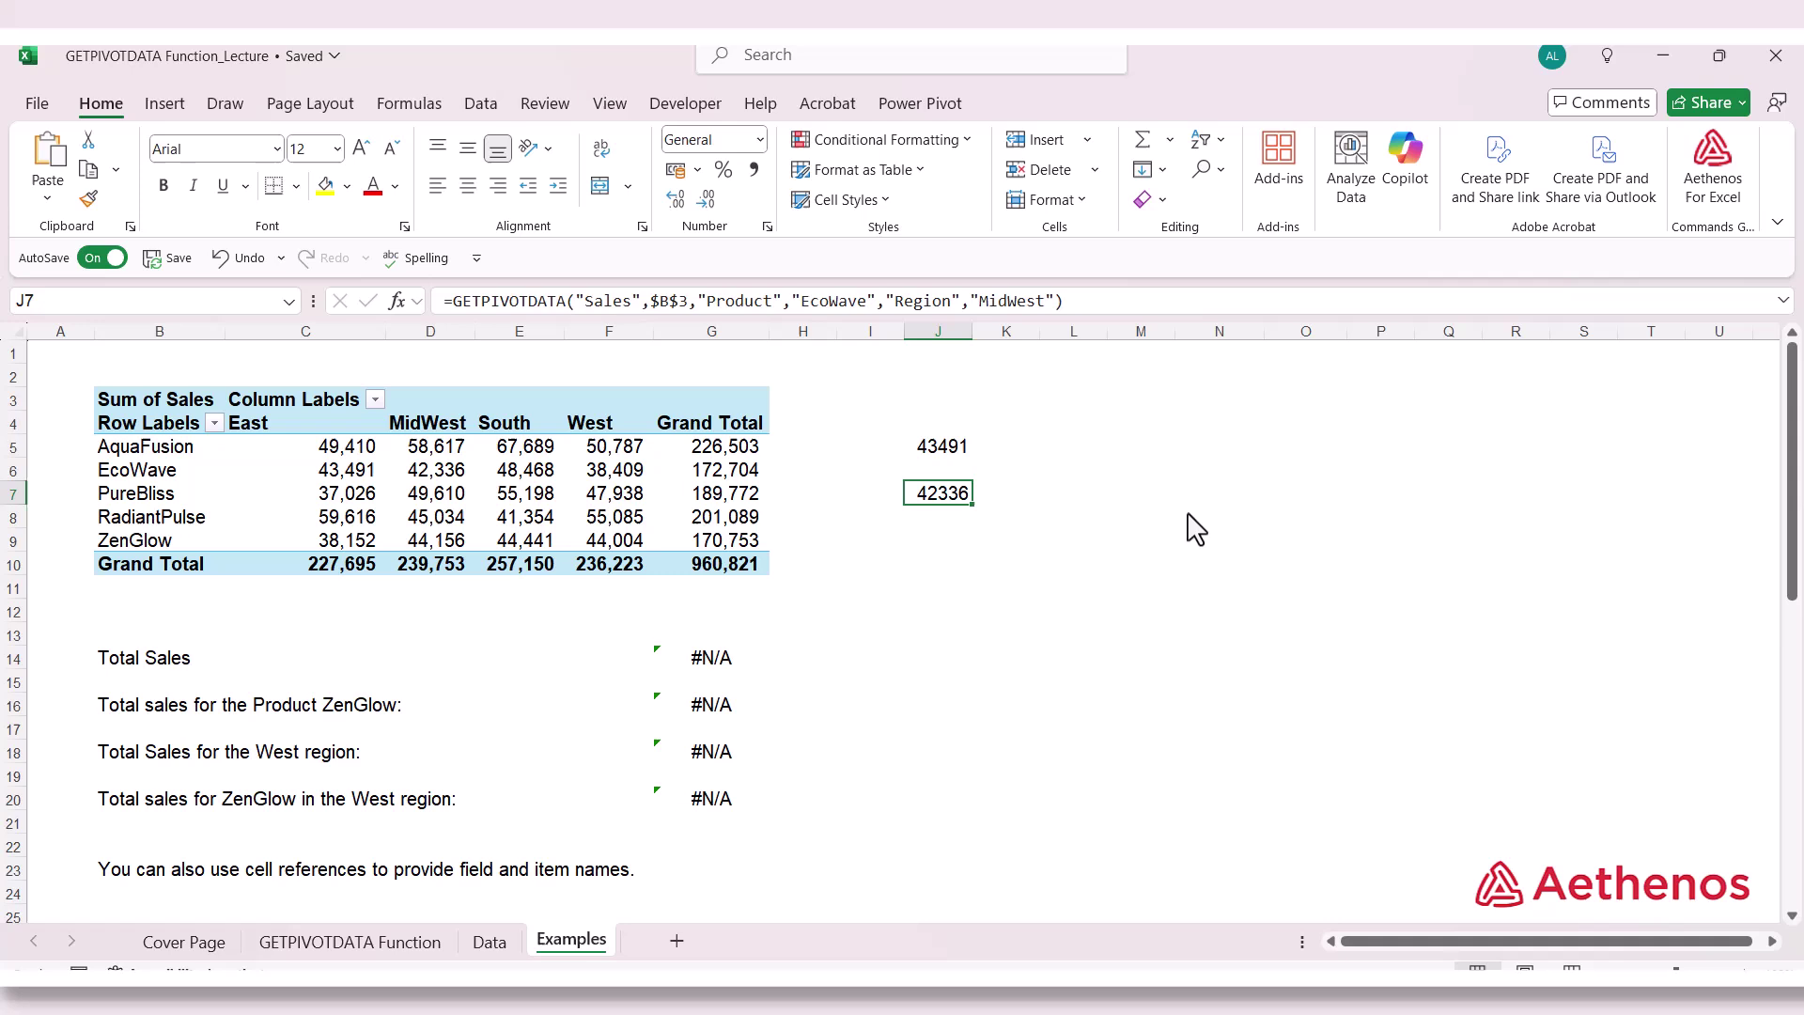
Turn off the Generate GetPivotData option for the pivot table
click(940, 540)
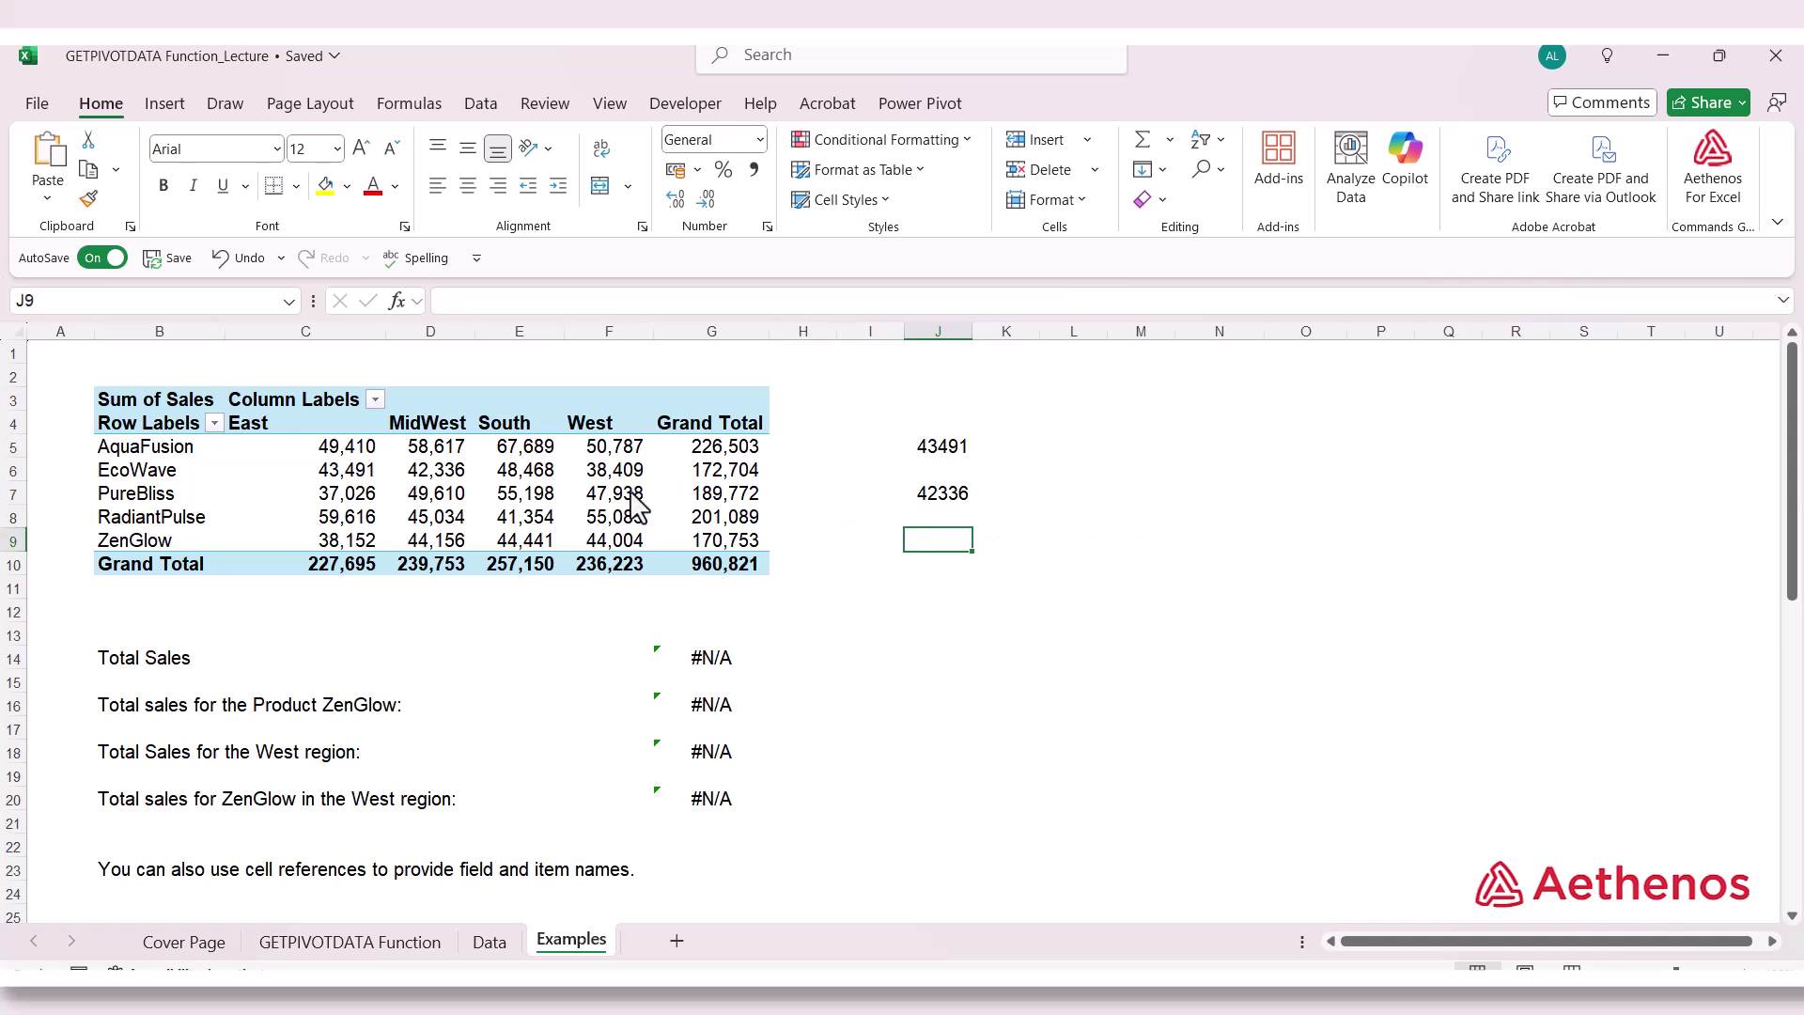
click(469, 479)
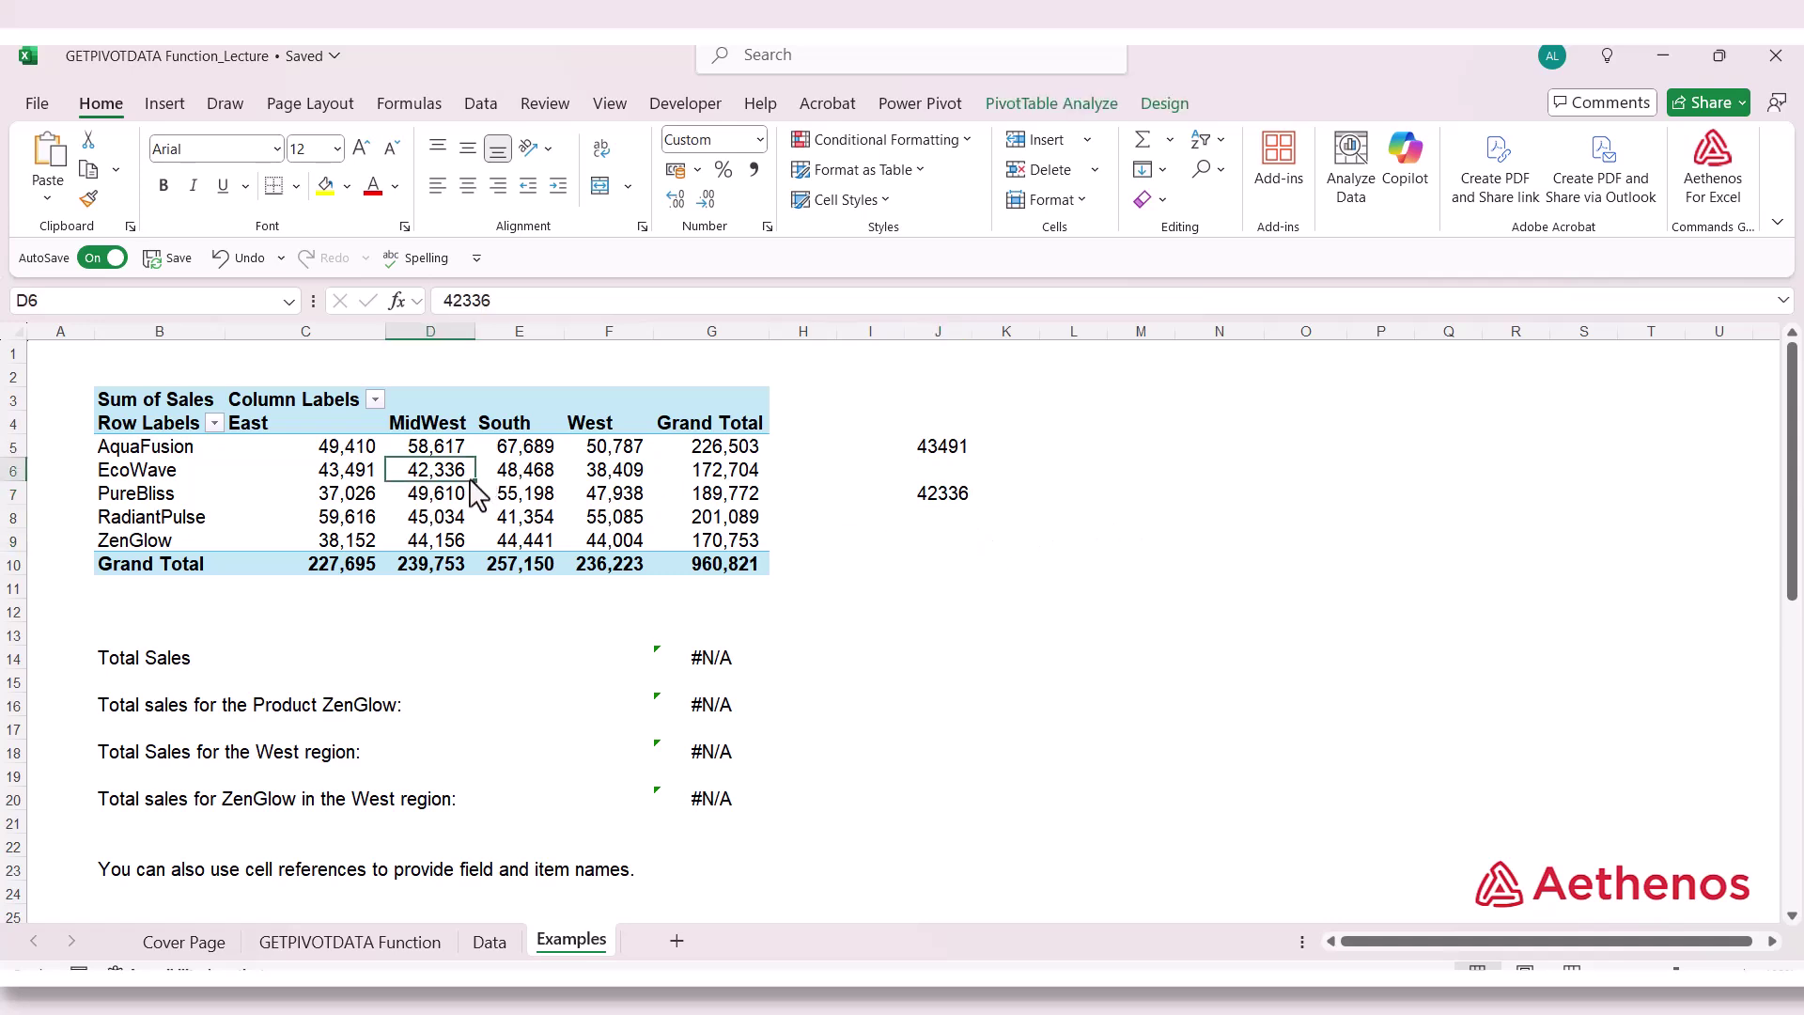
click(957, 543)
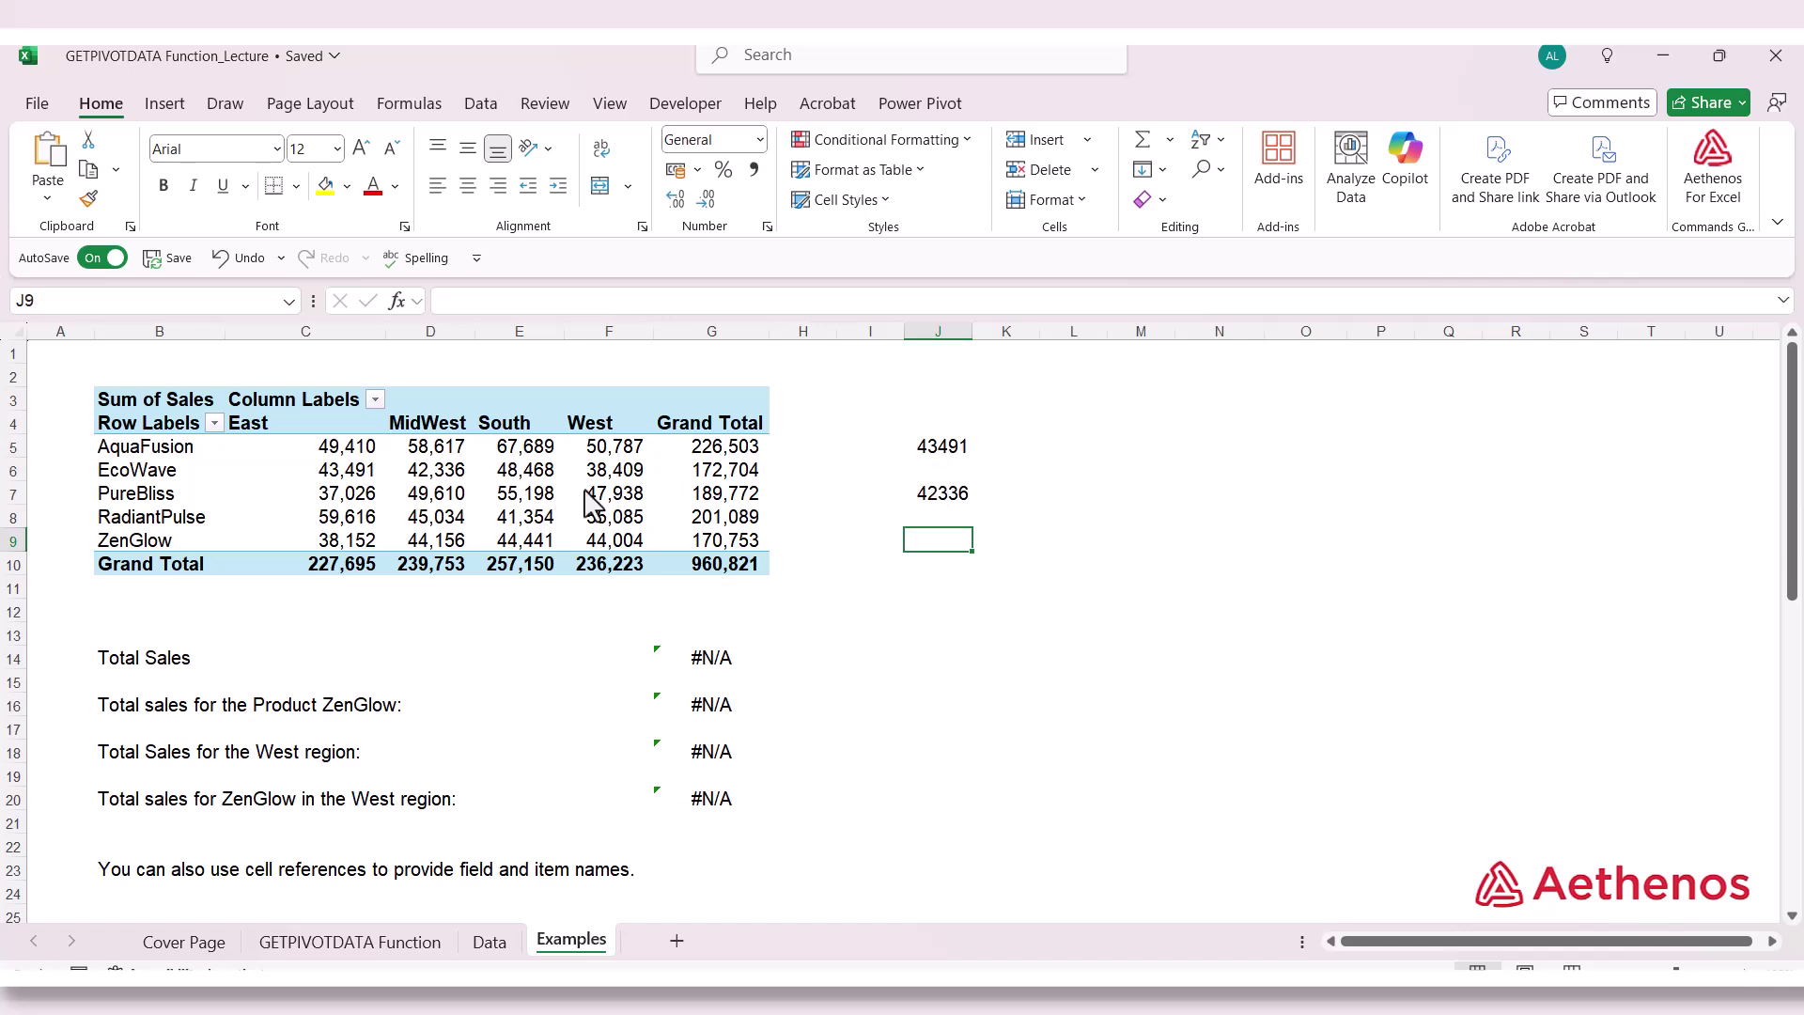
click(546, 501)
mouse_move(547, 503)
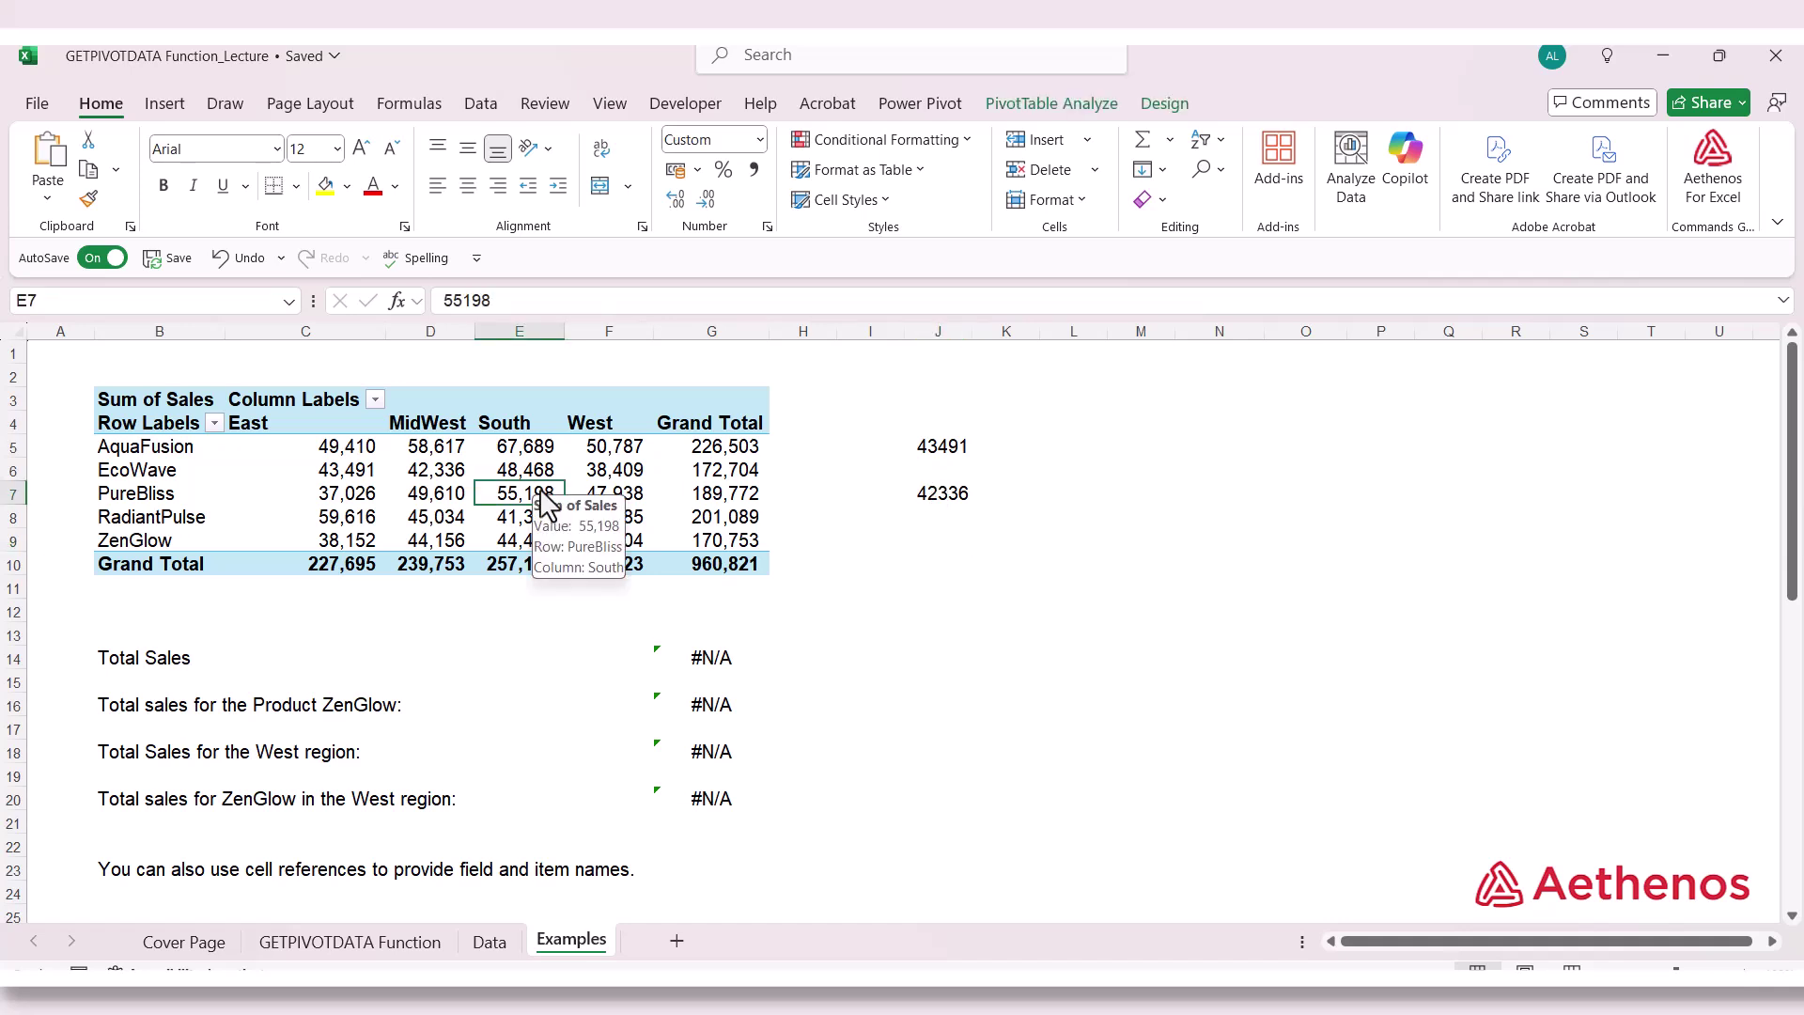
click(1053, 105)
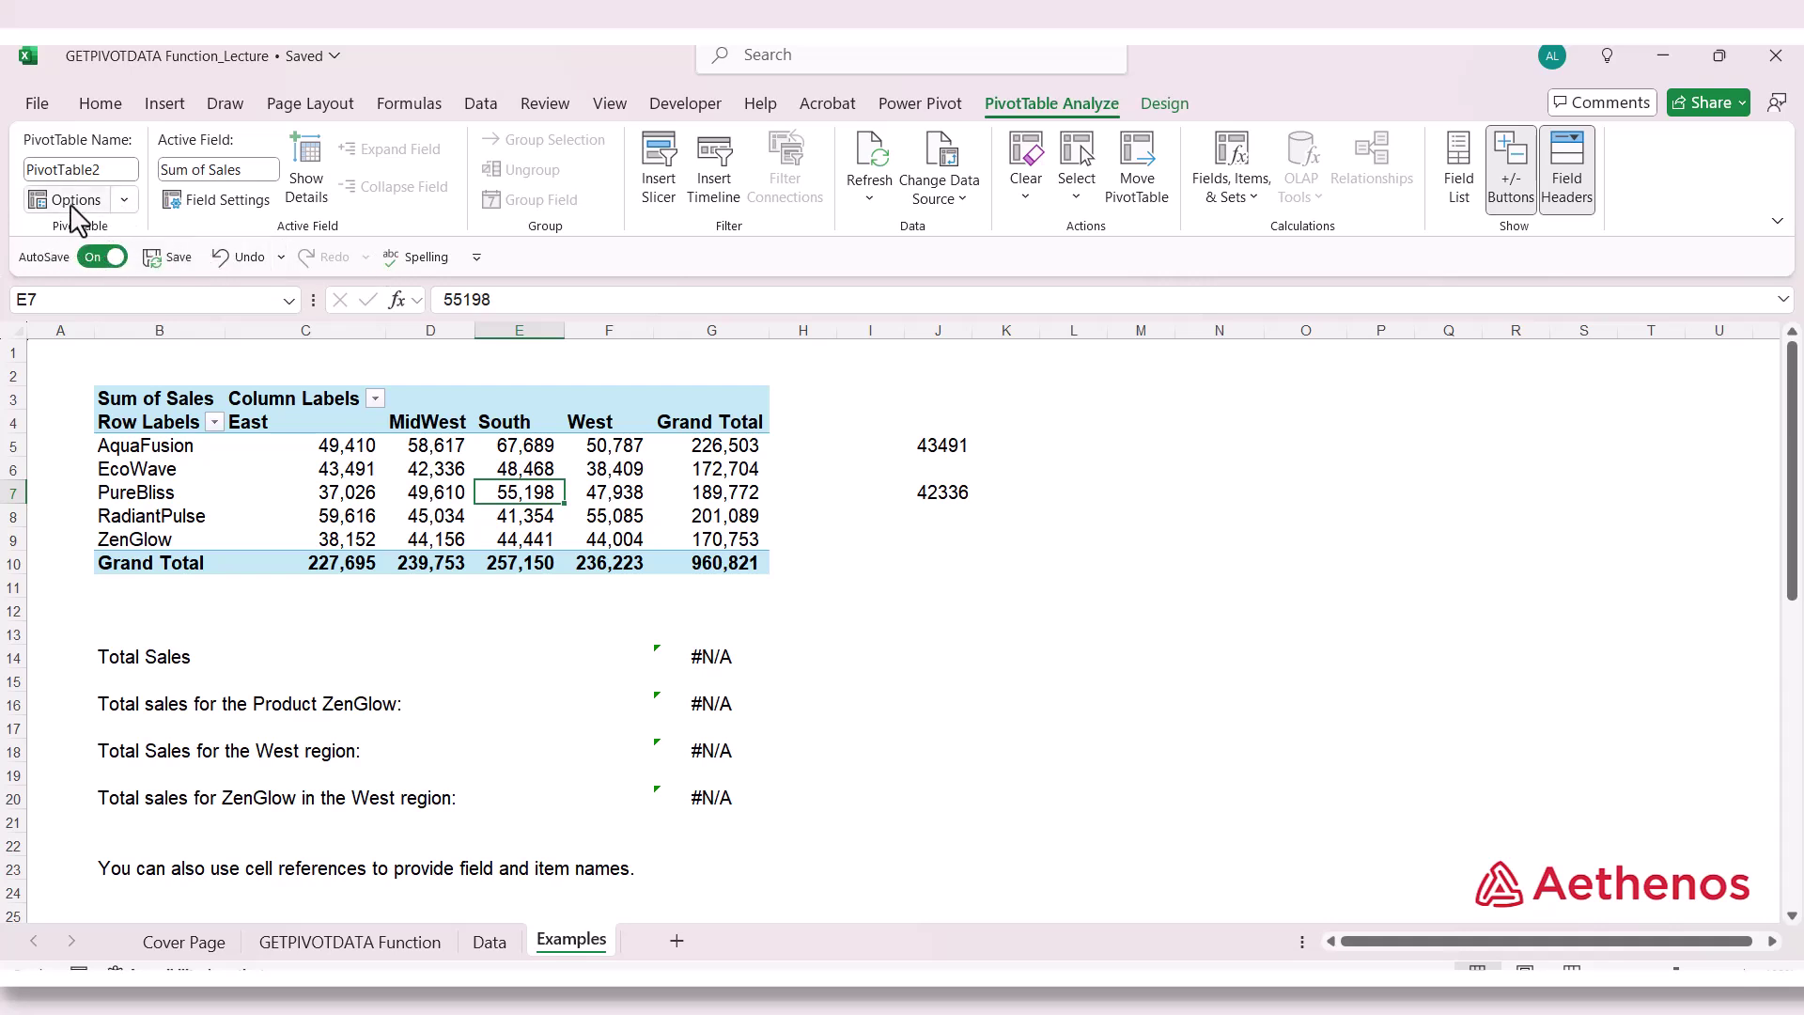
click(125, 200)
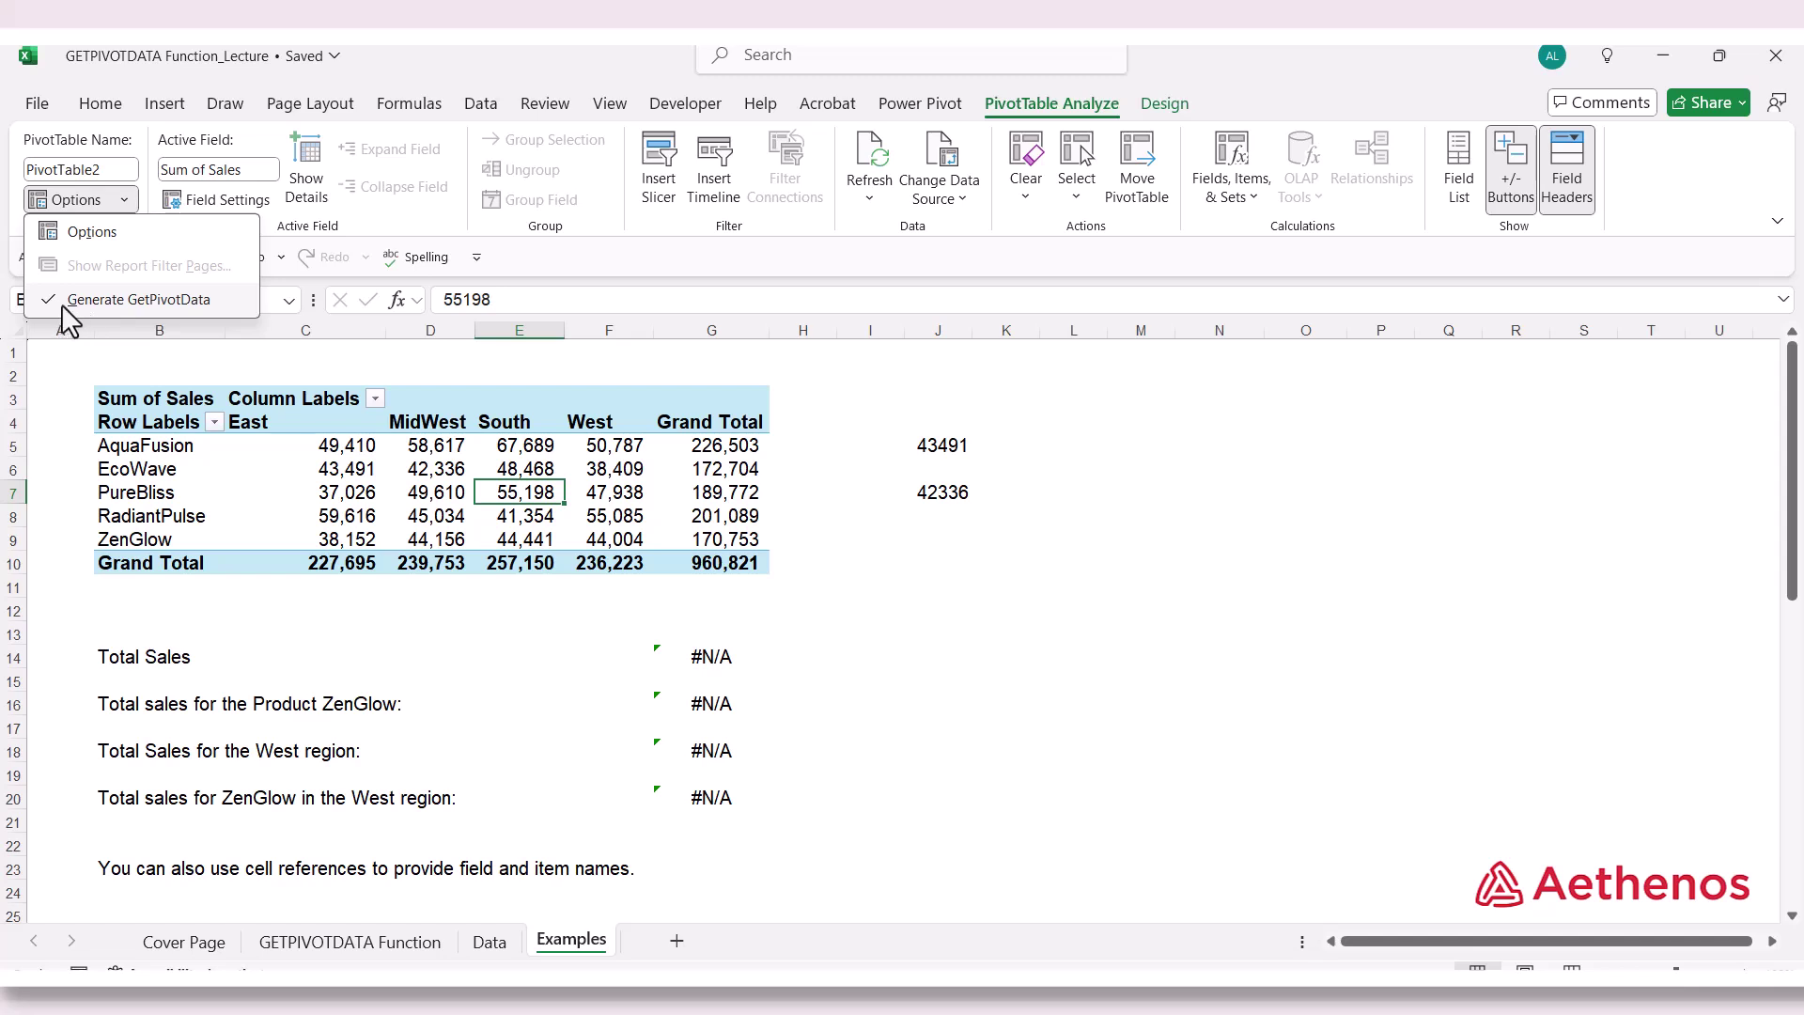
click(188, 297)
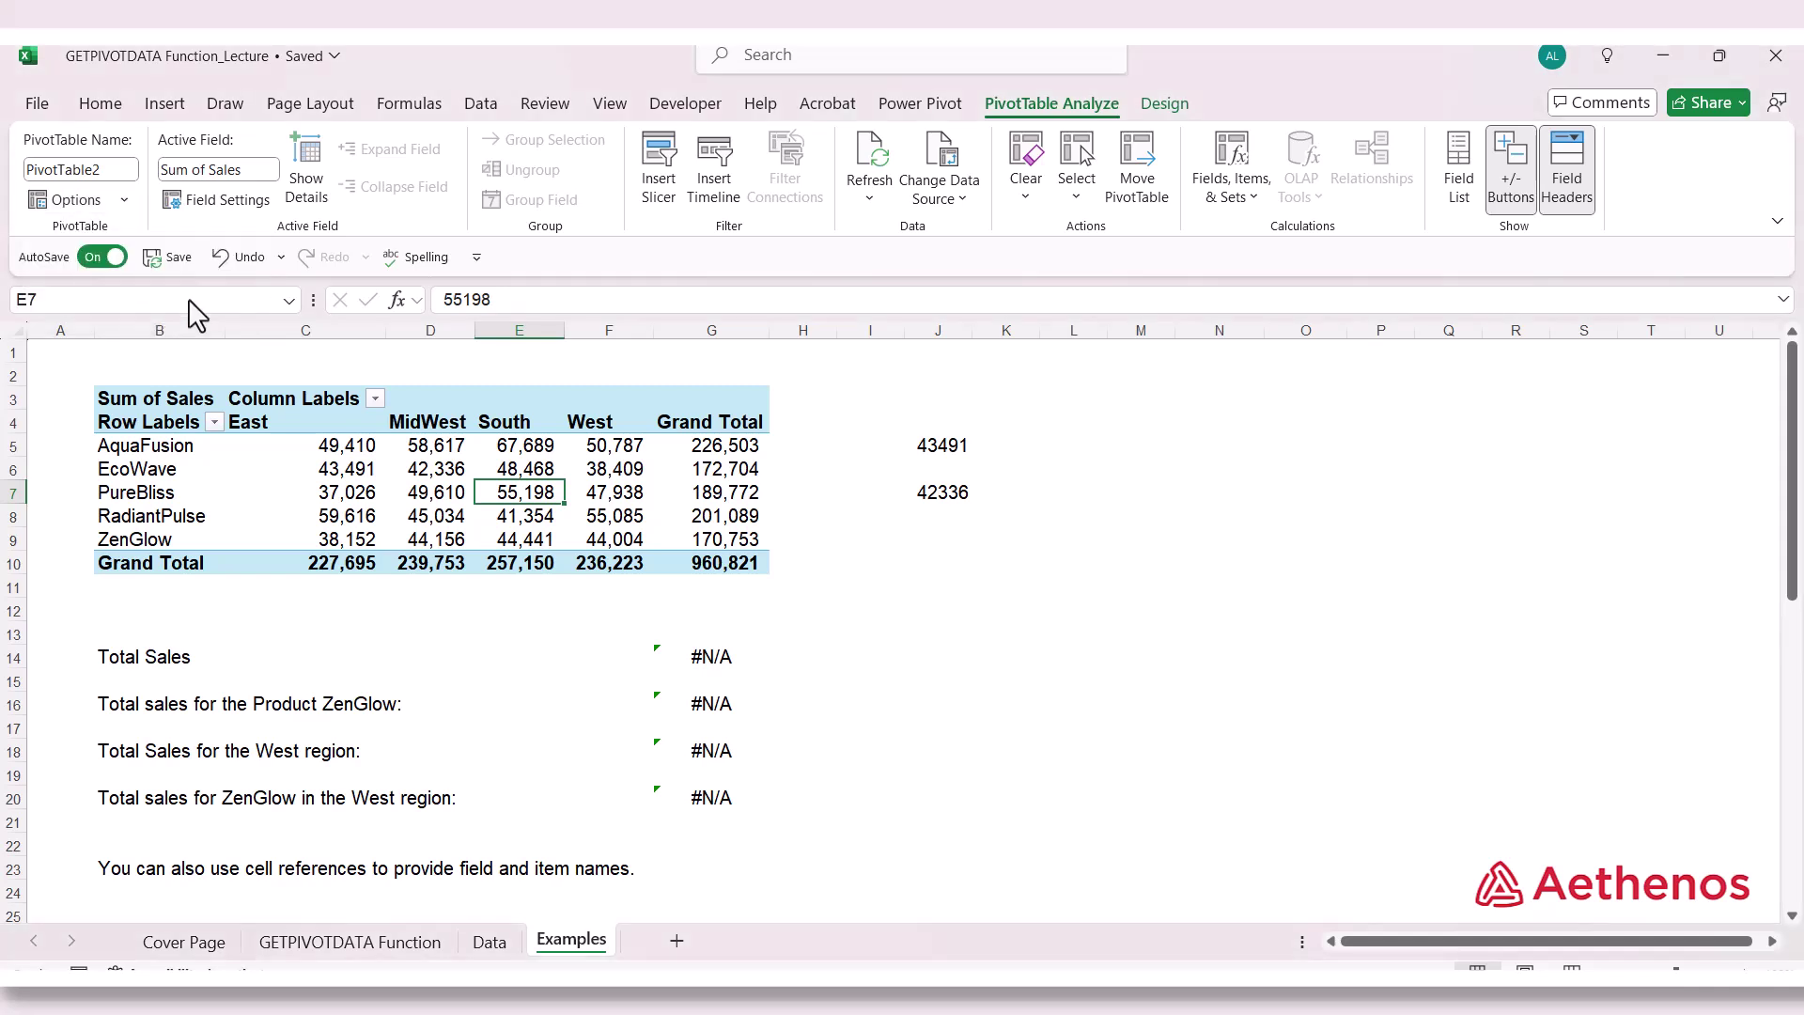
Try a plain cell reference in J9 to the pivot table's EcoWave East value, =C6, and discard it
click(960, 545)
text(=)
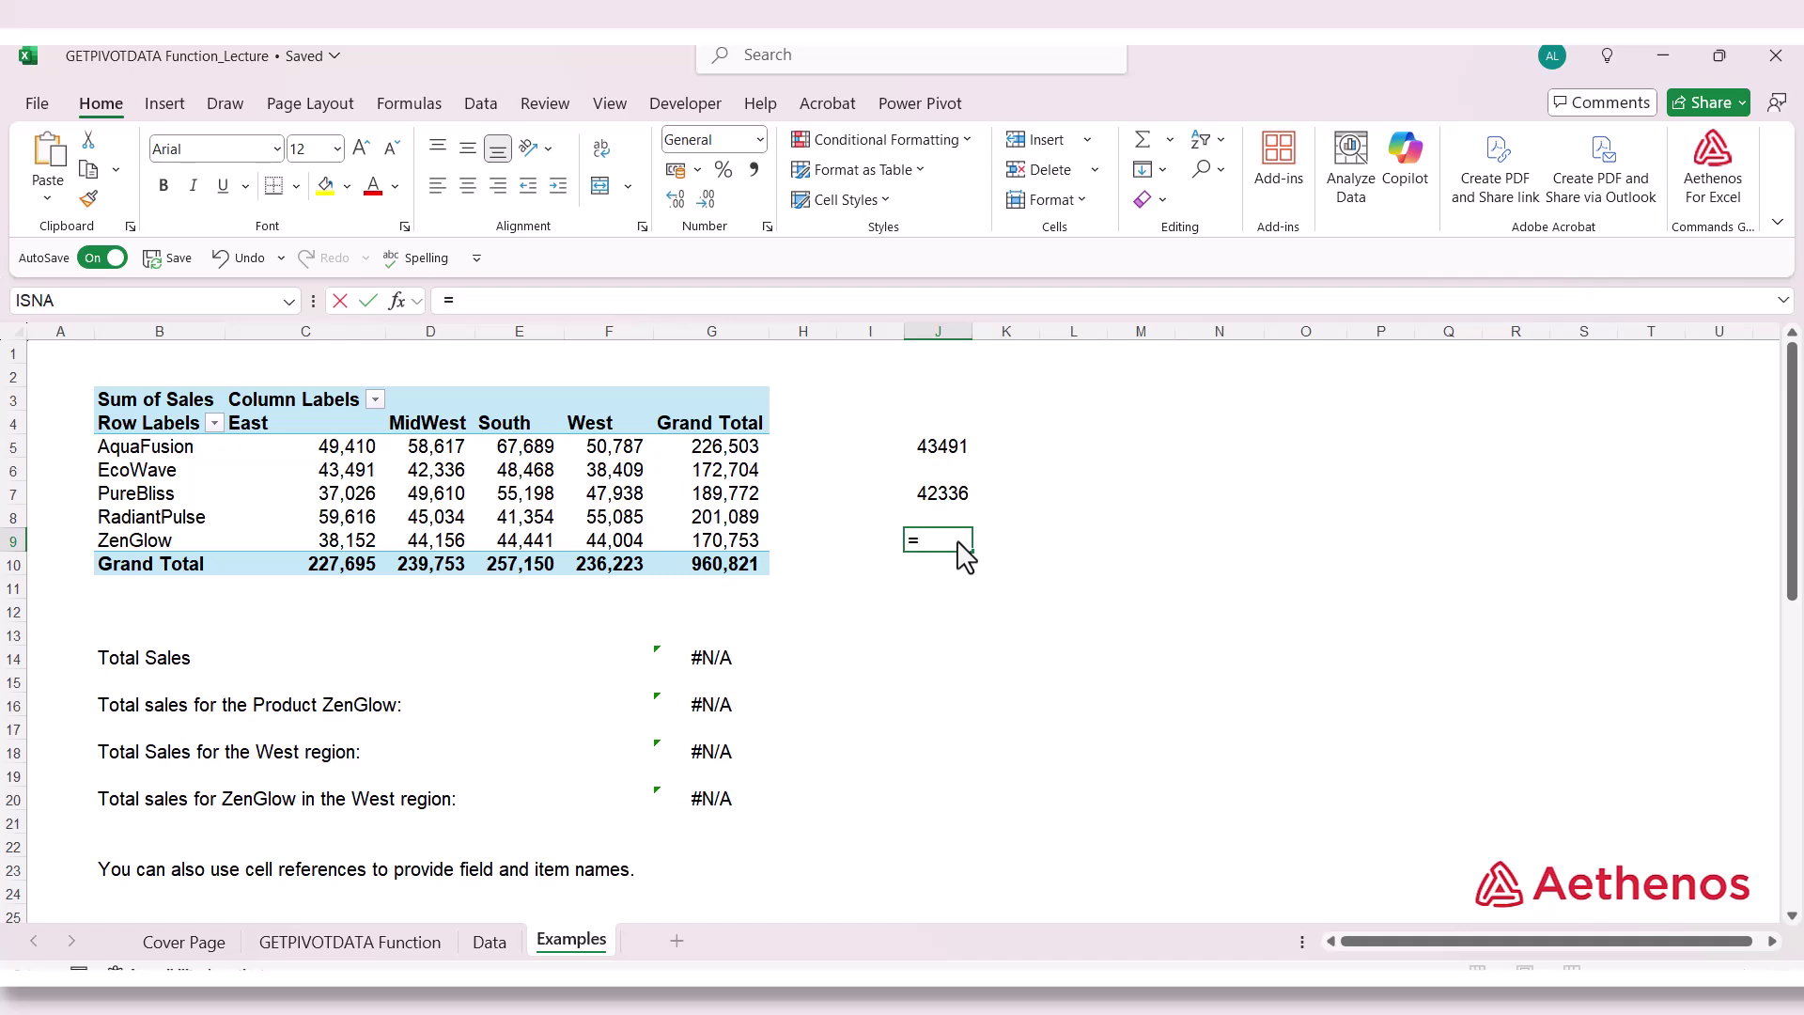
click(350, 473)
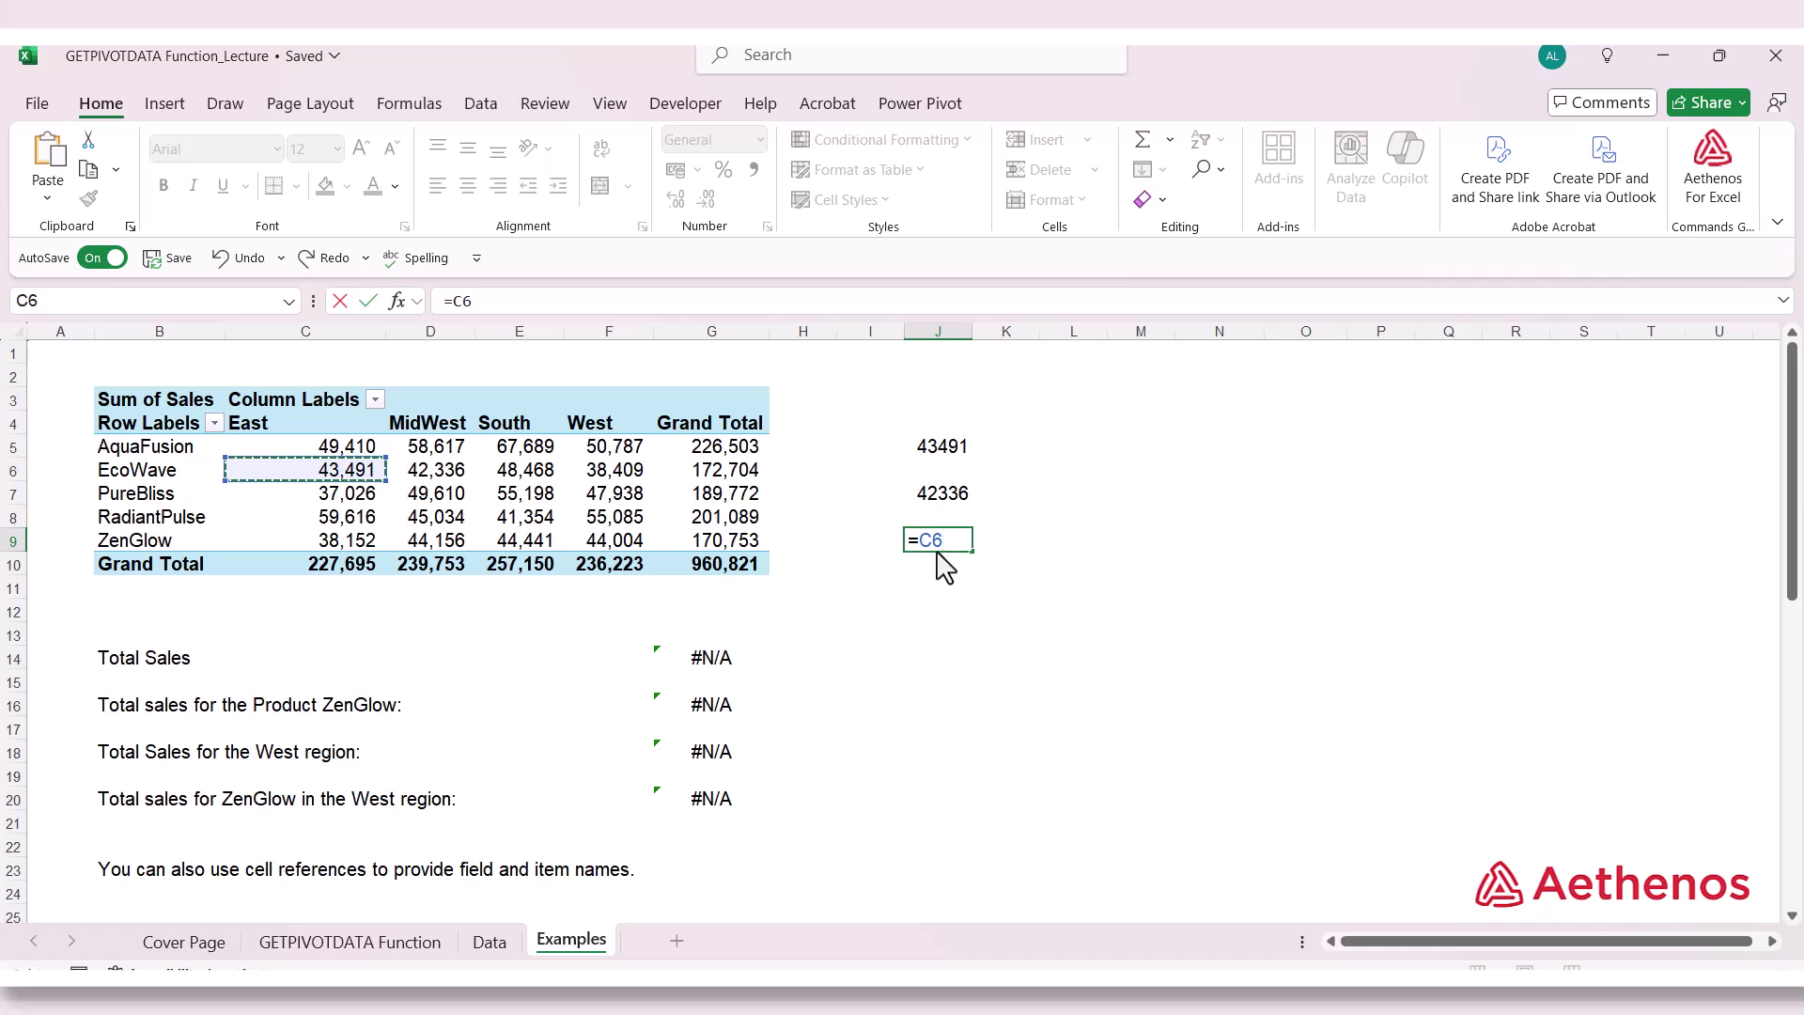
key(Escape)
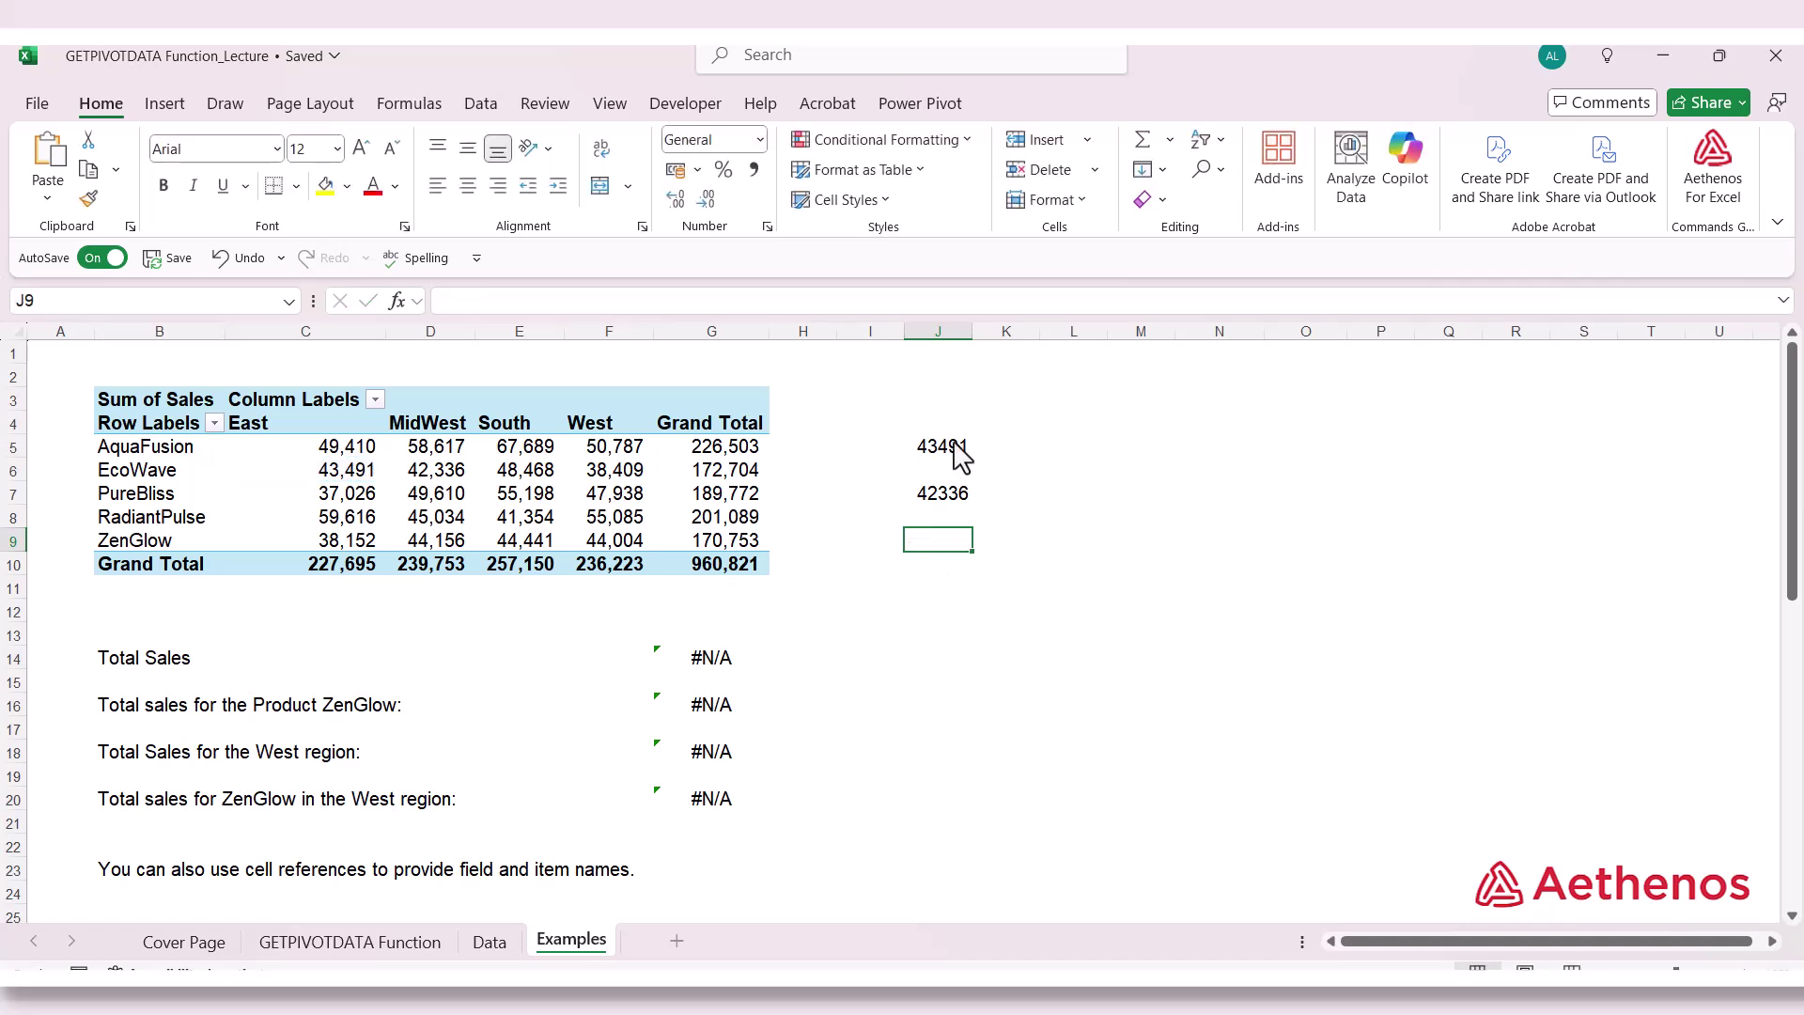
Turn the pivot table's Generate GetPivotData option back on
click(695, 495)
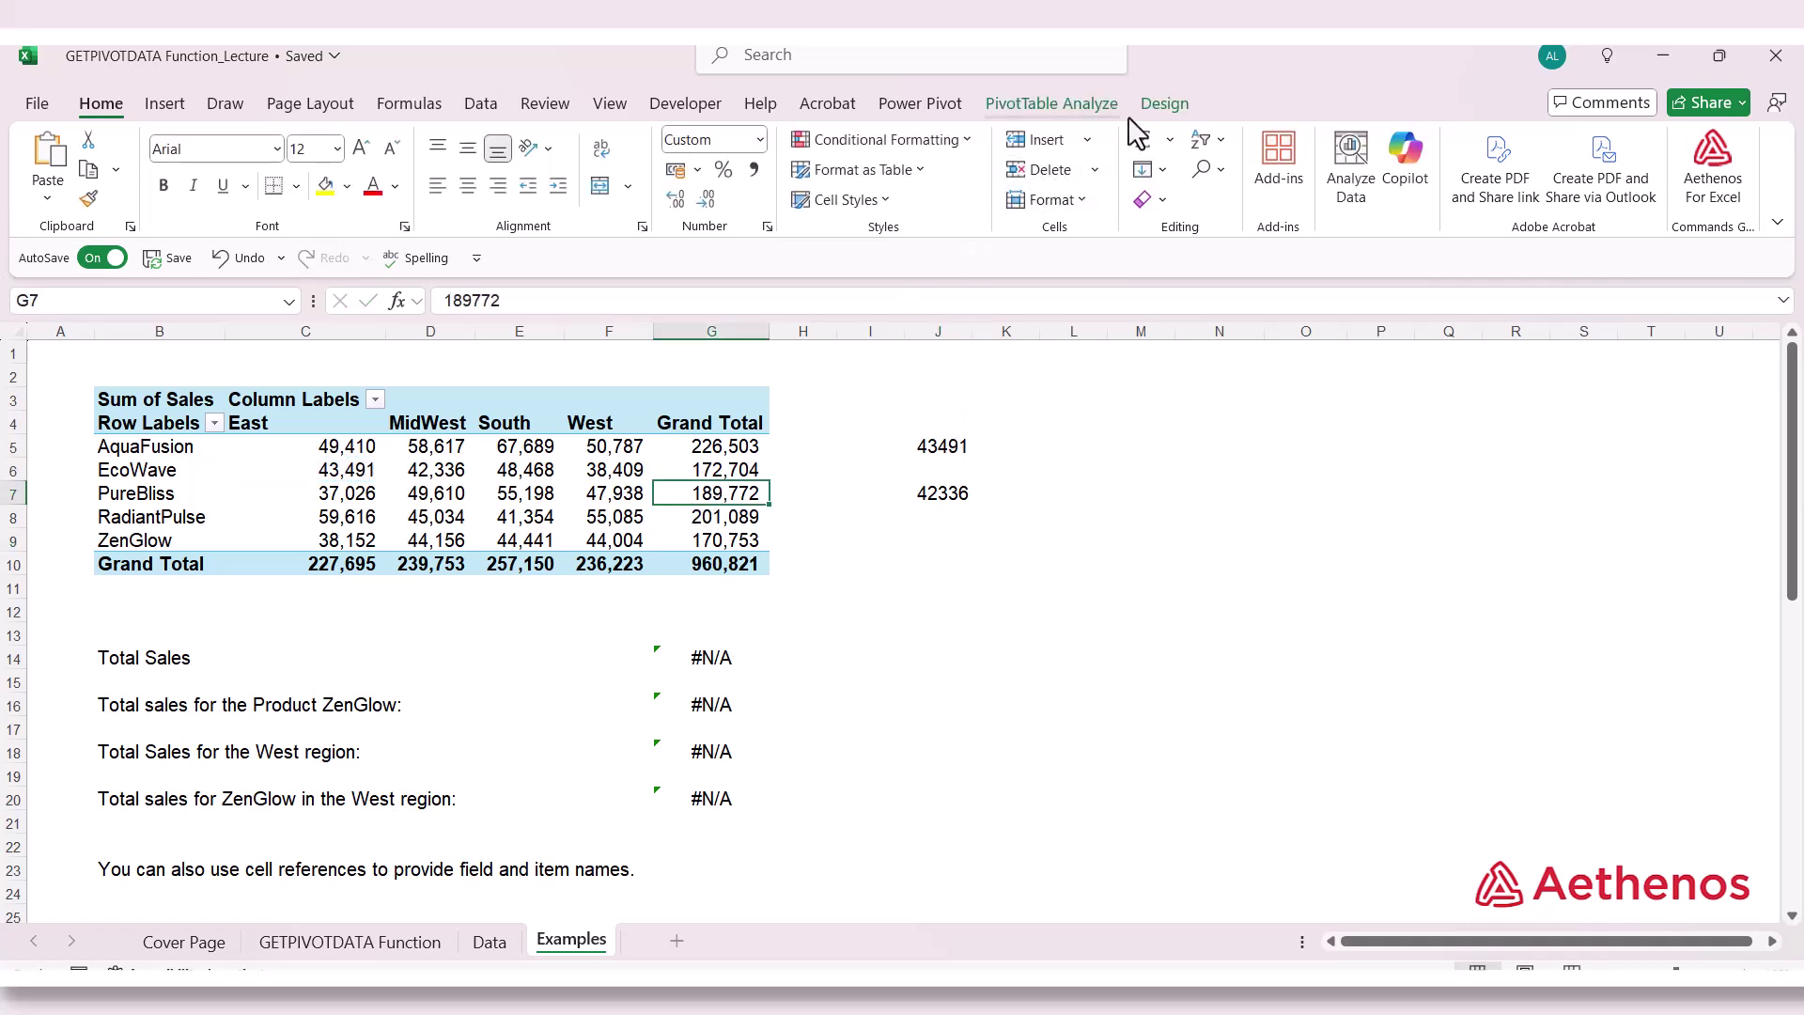
click(1088, 106)
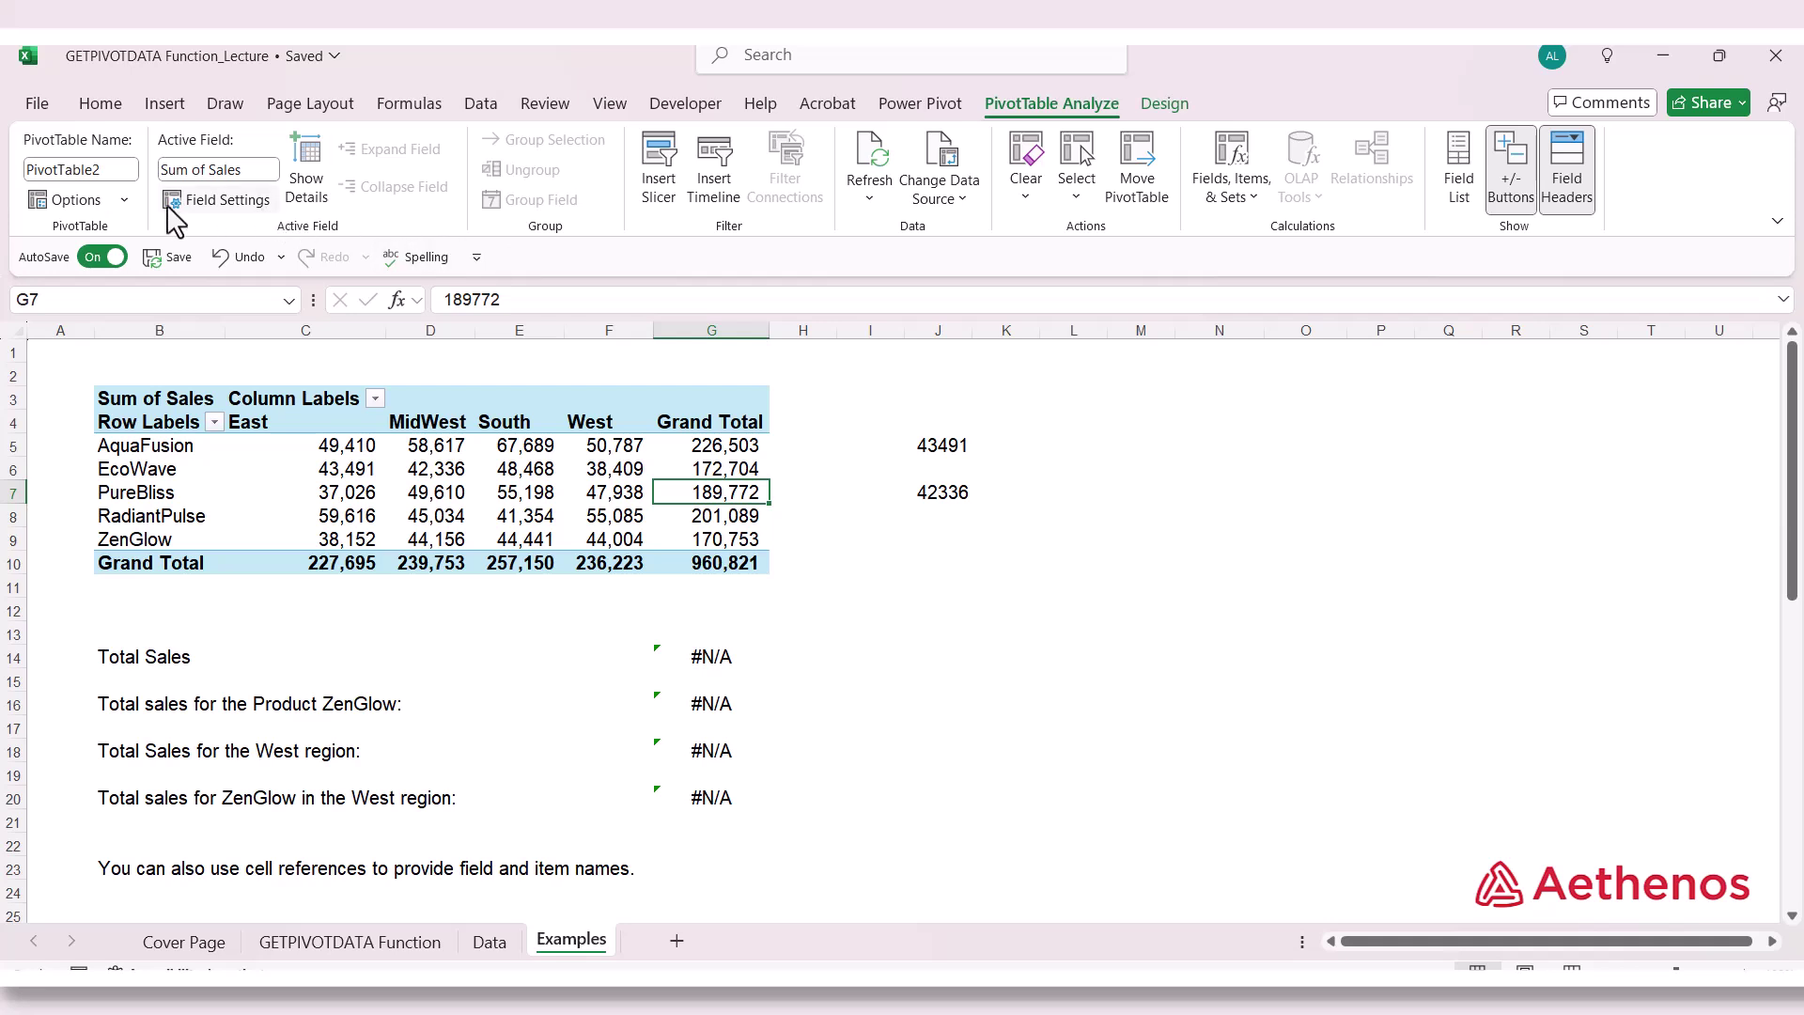
click(120, 199)
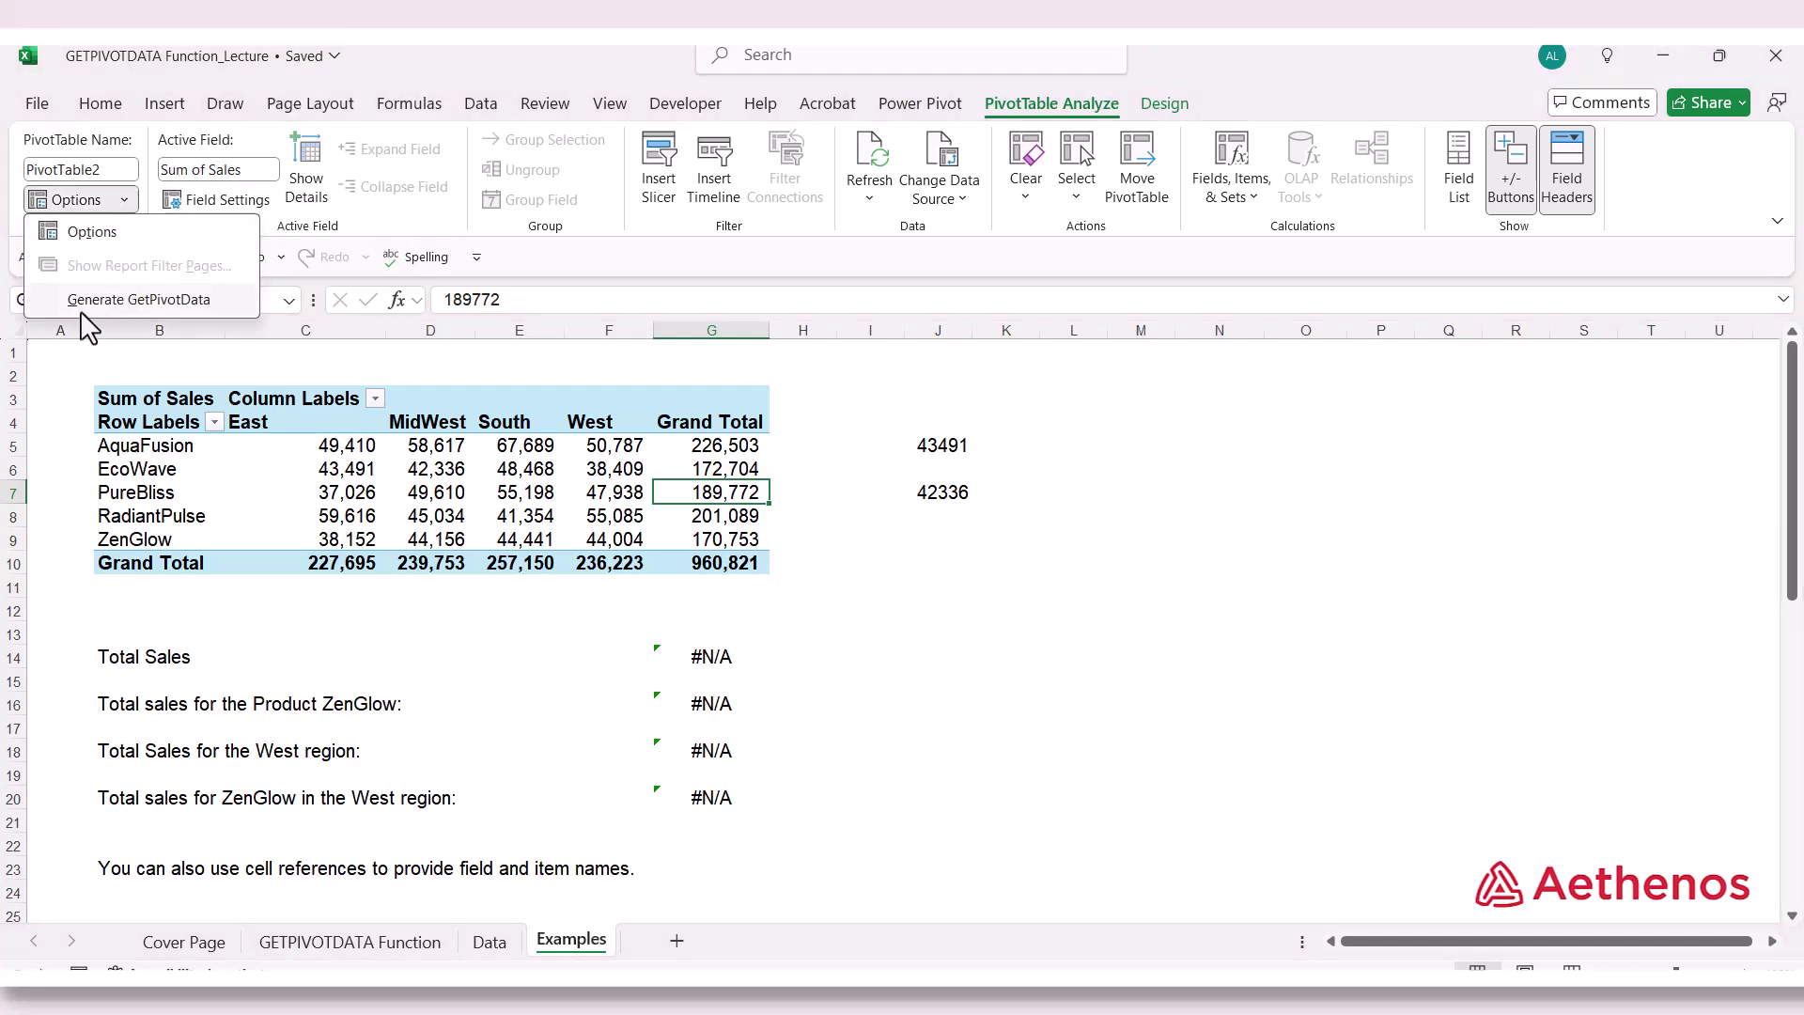
click(161, 301)
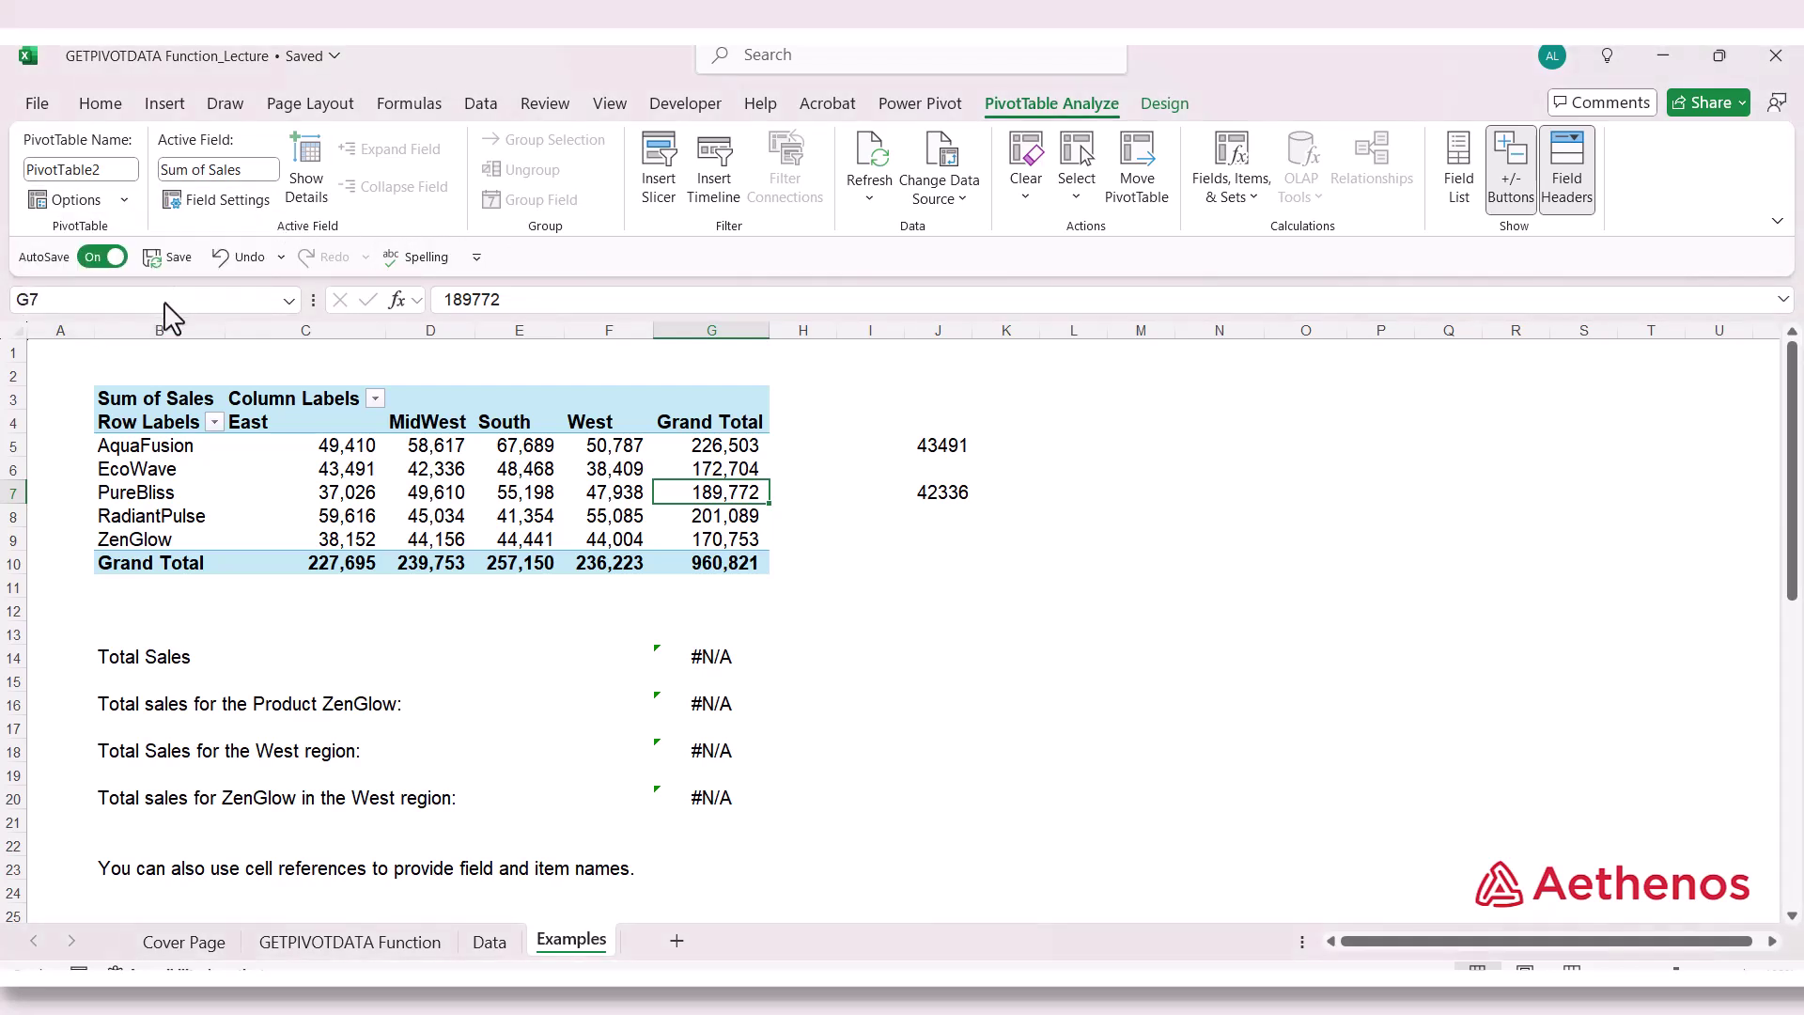
Enter a GETPIVOTDATA reference in J9 to the pivot table's RadiantPulse sales for the East region
click(983, 590)
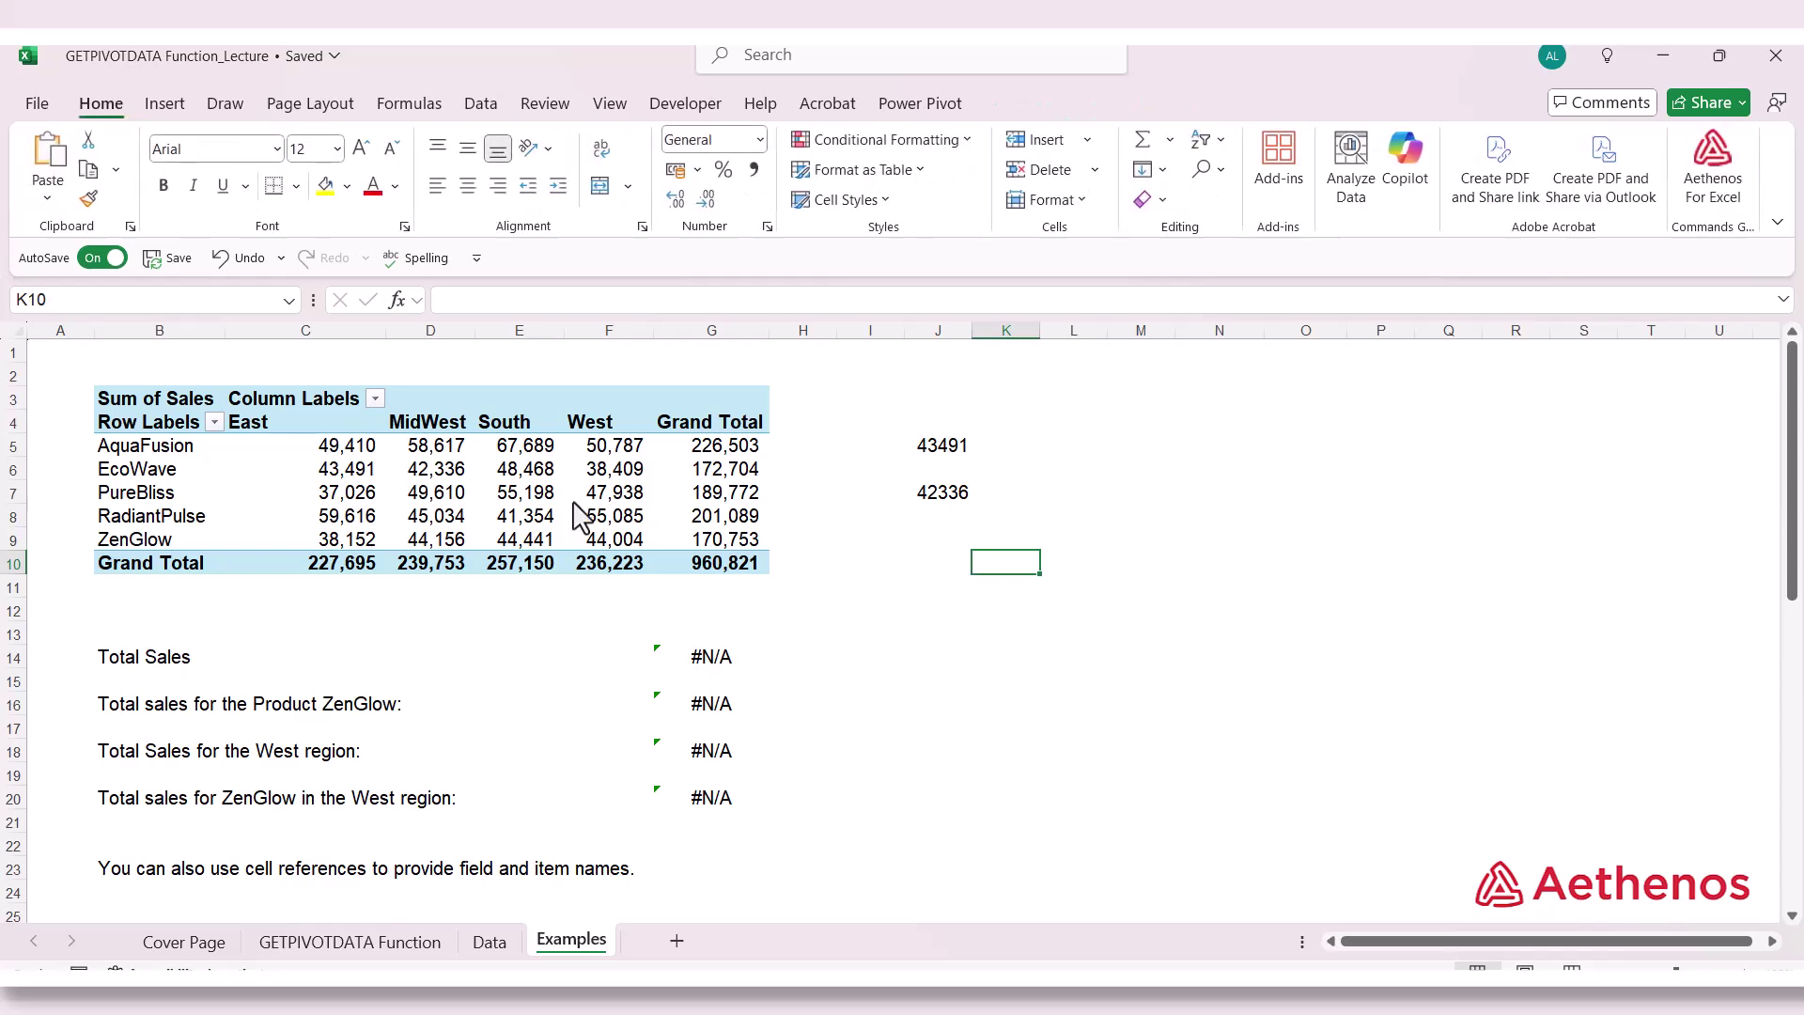
click(484, 494)
click(938, 541)
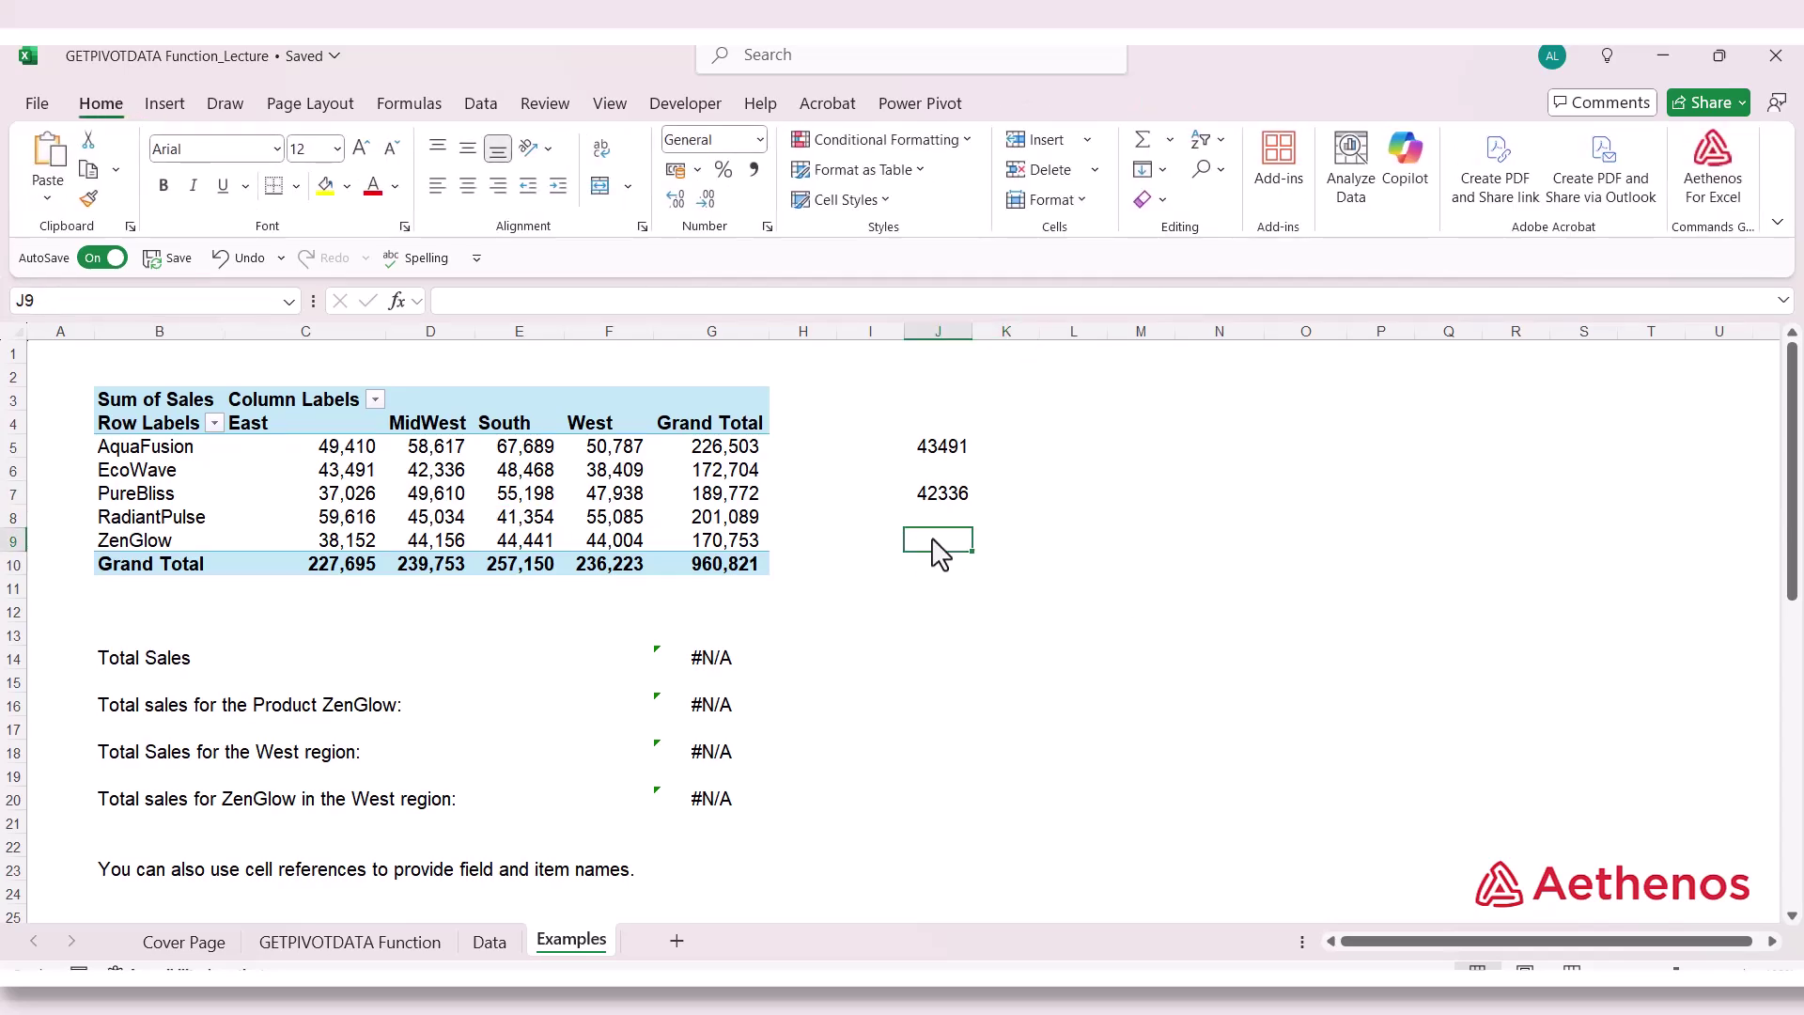
text(=)
click(357, 519)
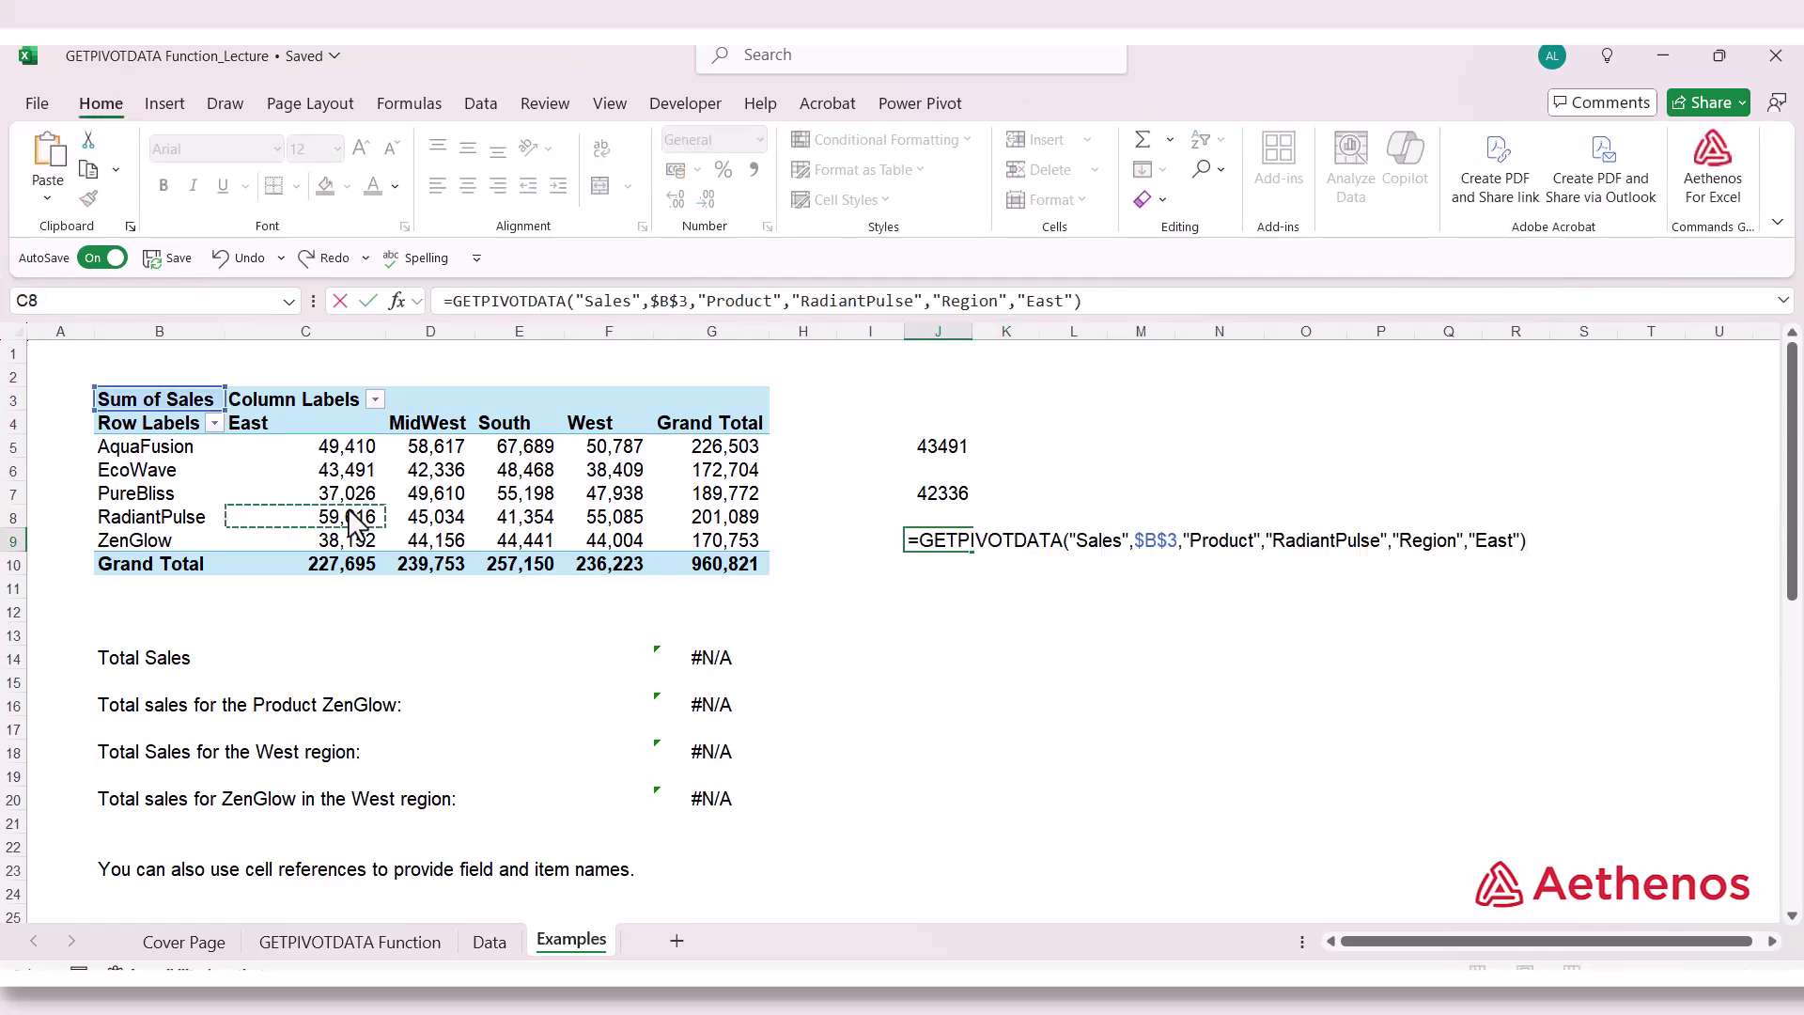
key(Return)
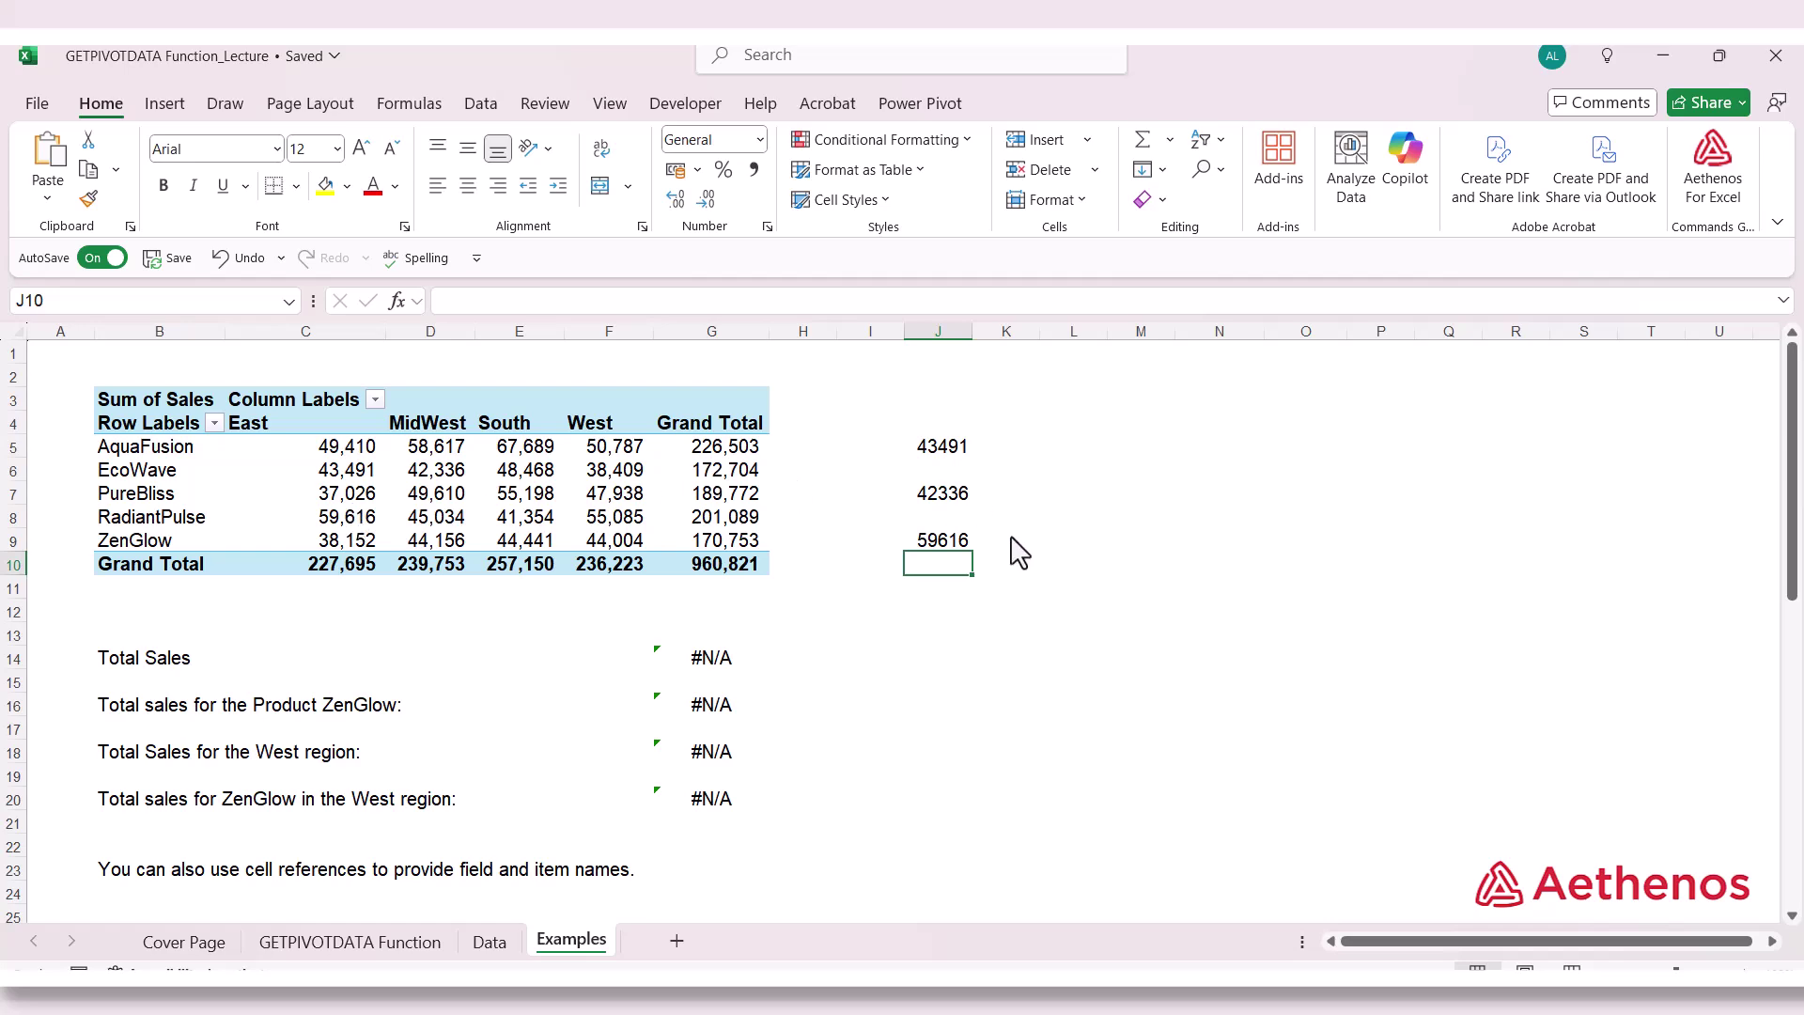
Review the syntax and usage notes on the GETPIVOTDATA Function sheet and the source records on the Data sheet
click(334, 941)
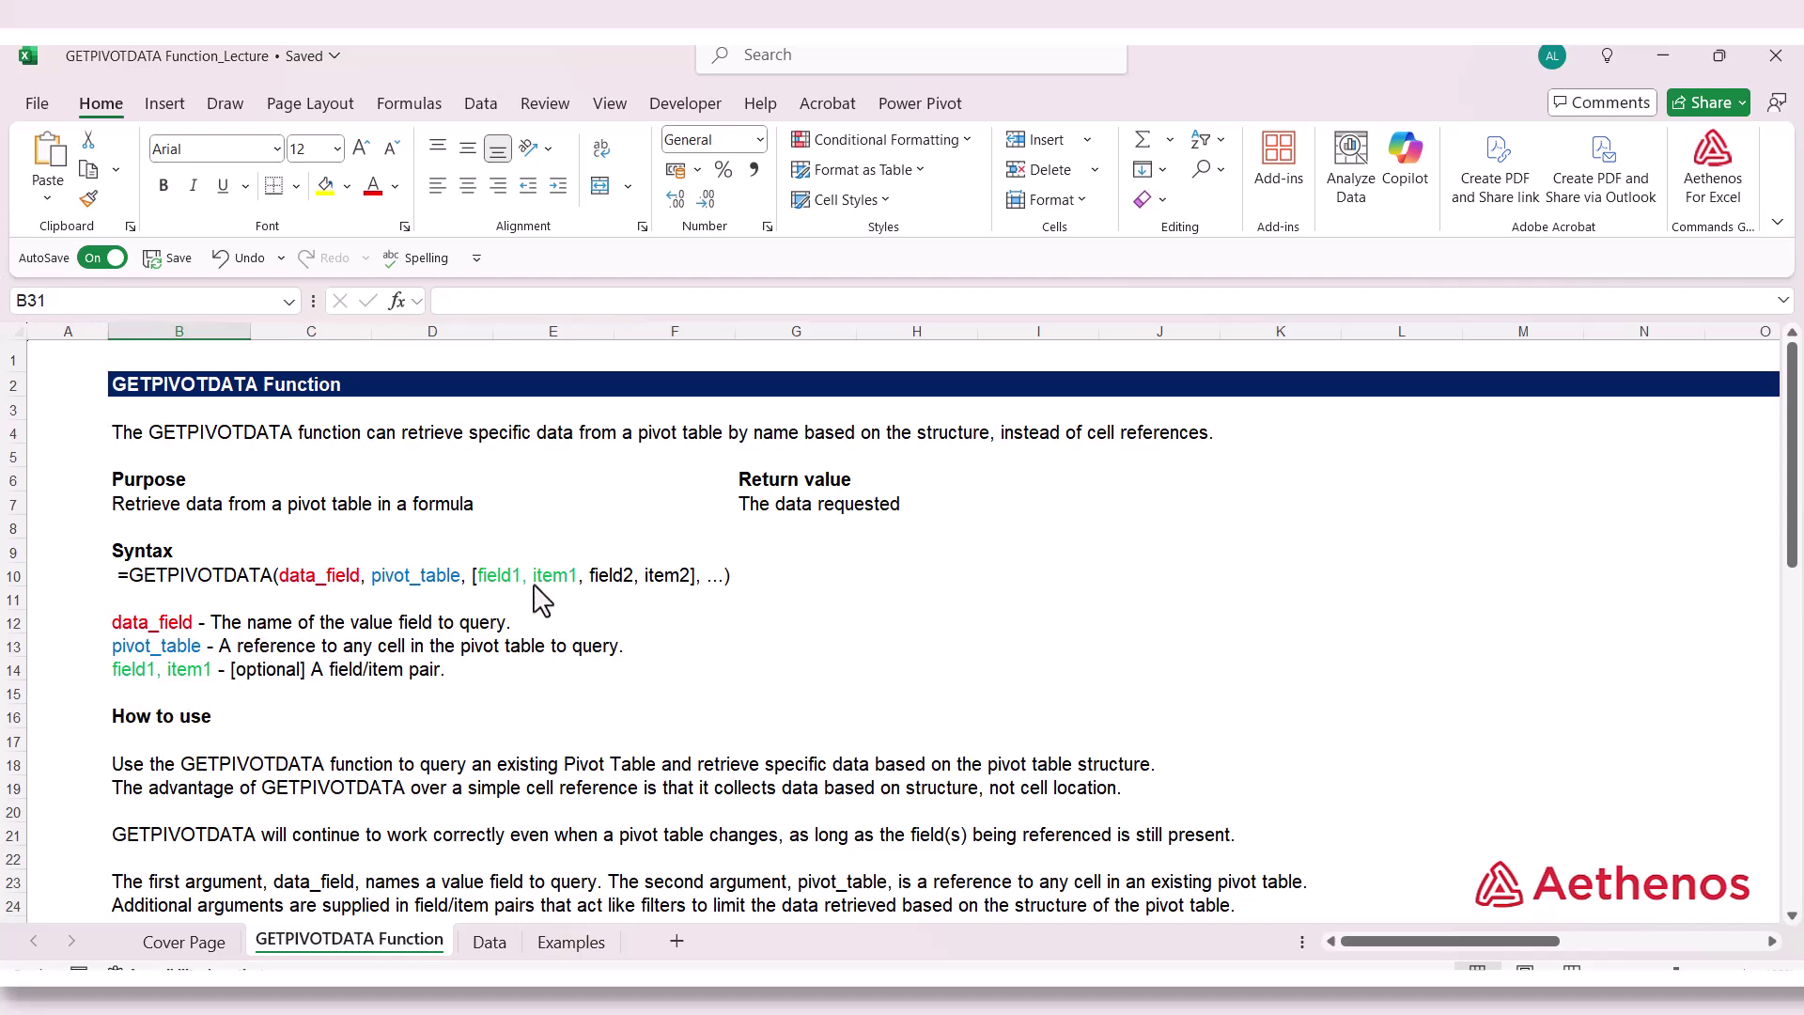
scroll(543, 599, down, 3)
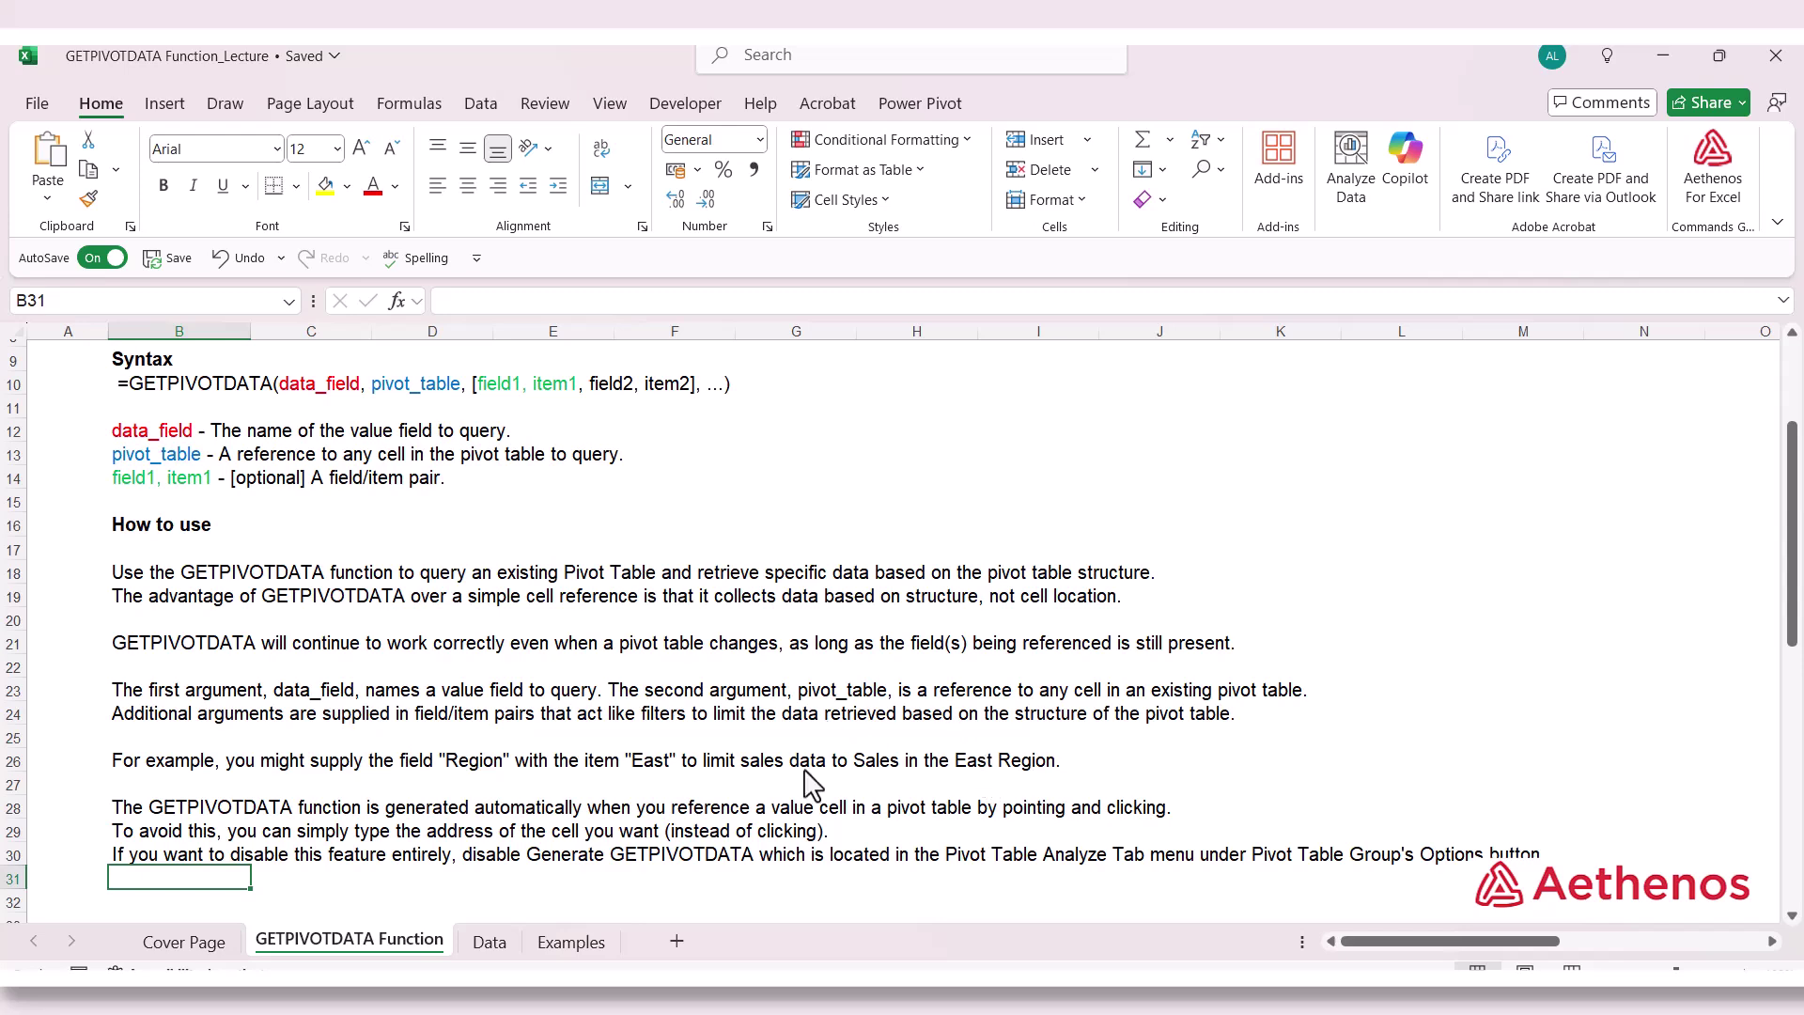
click(491, 943)
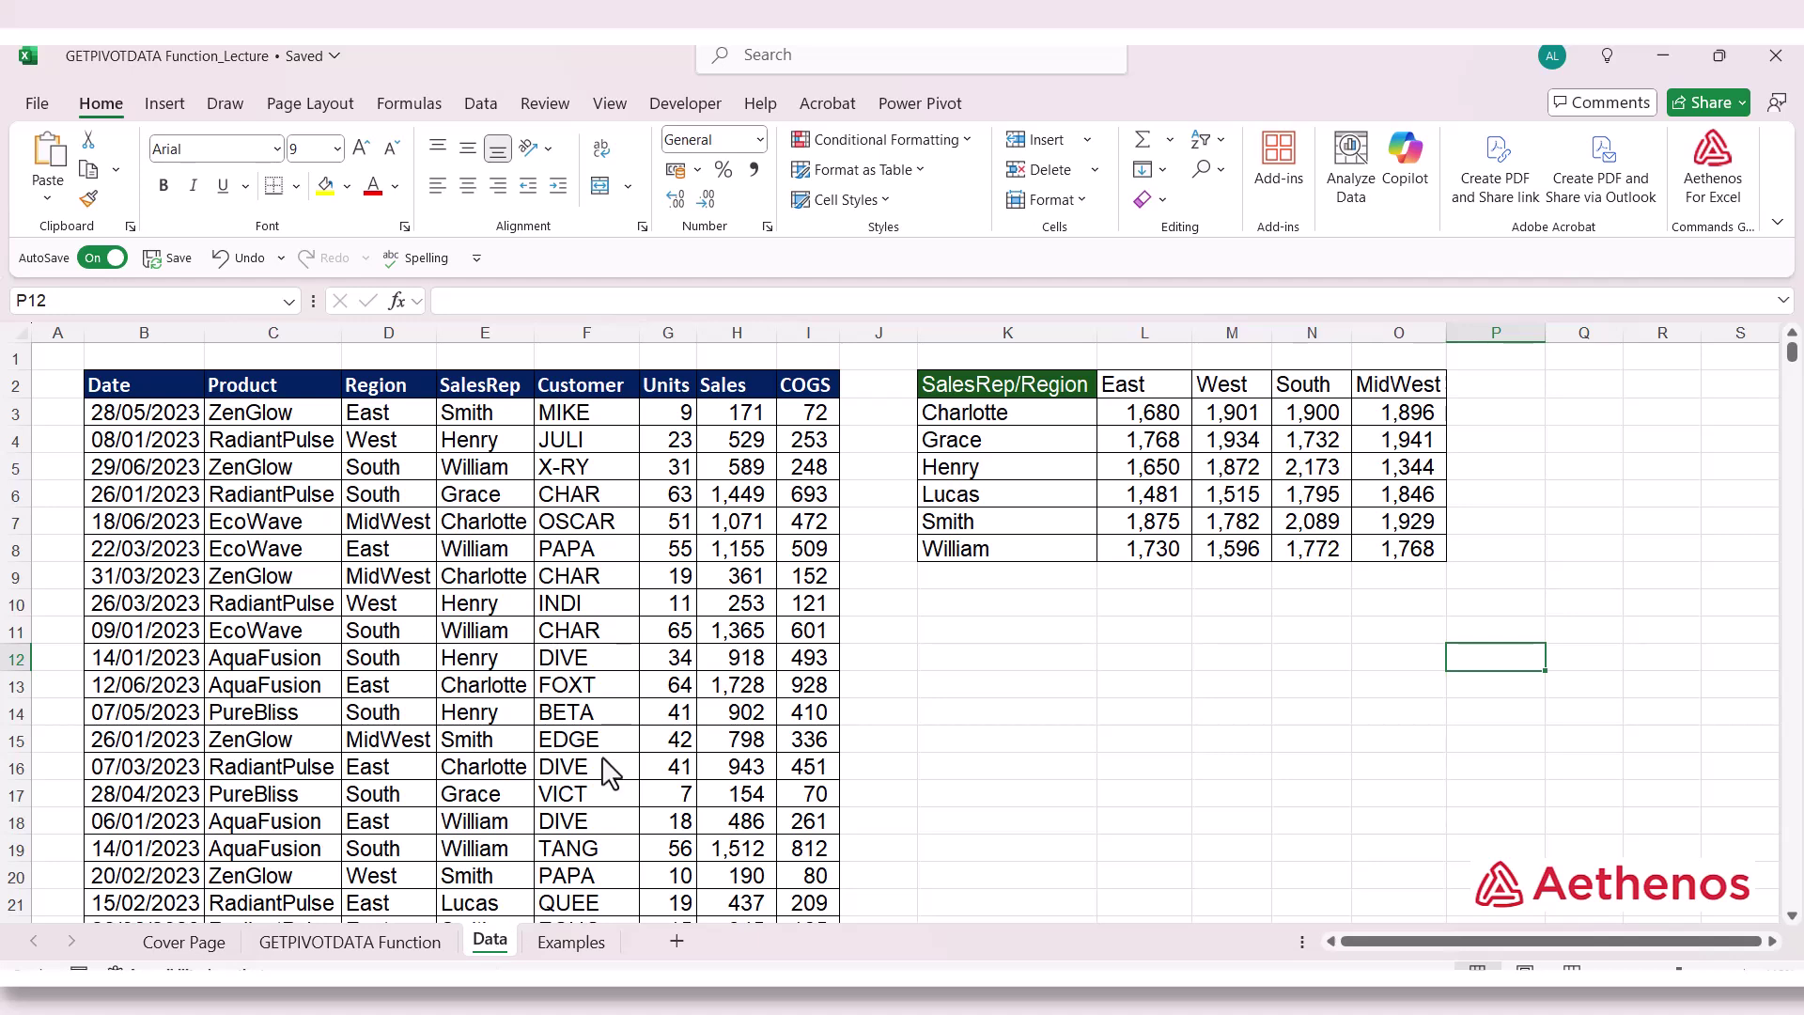
scroll(609, 772, down, 2)
scroll(609, 772, up, 2)
click(537, 475)
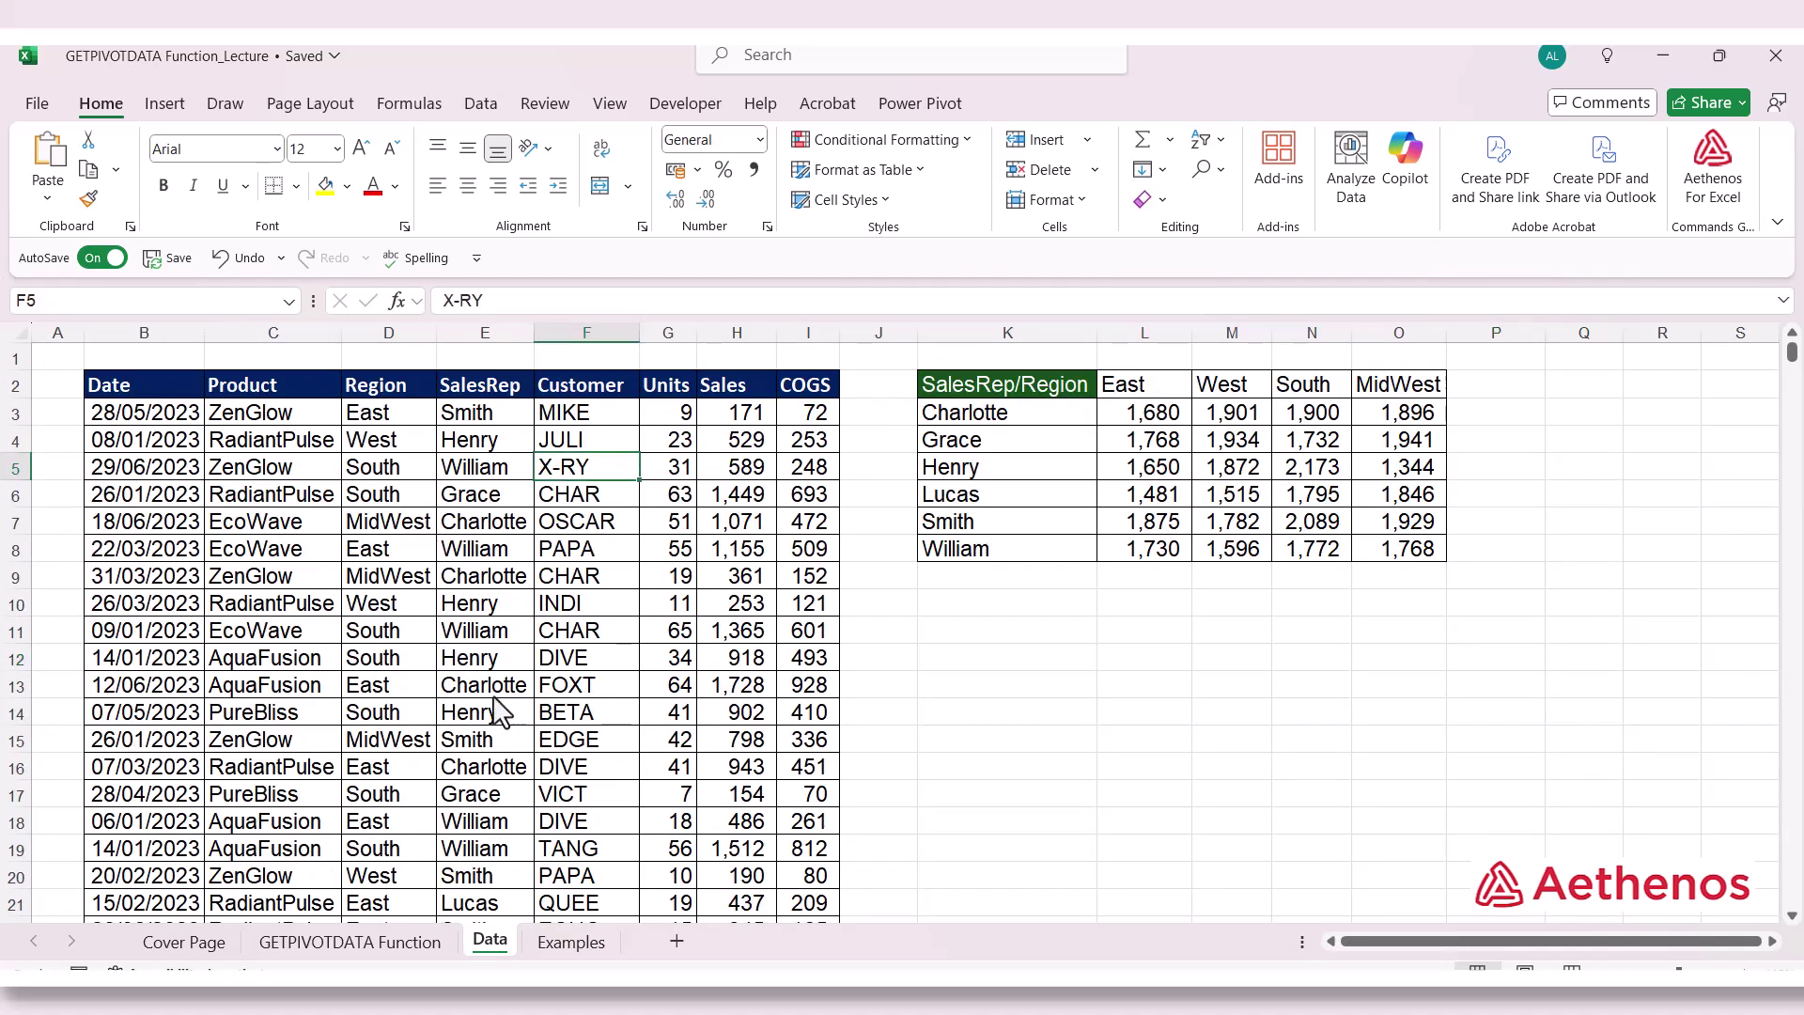
On the Examples sheet, calculate Total Sales in F14 with =GETPIVOTDATA("Sales",B3) and compare it with the pivot table's grand total
click(572, 943)
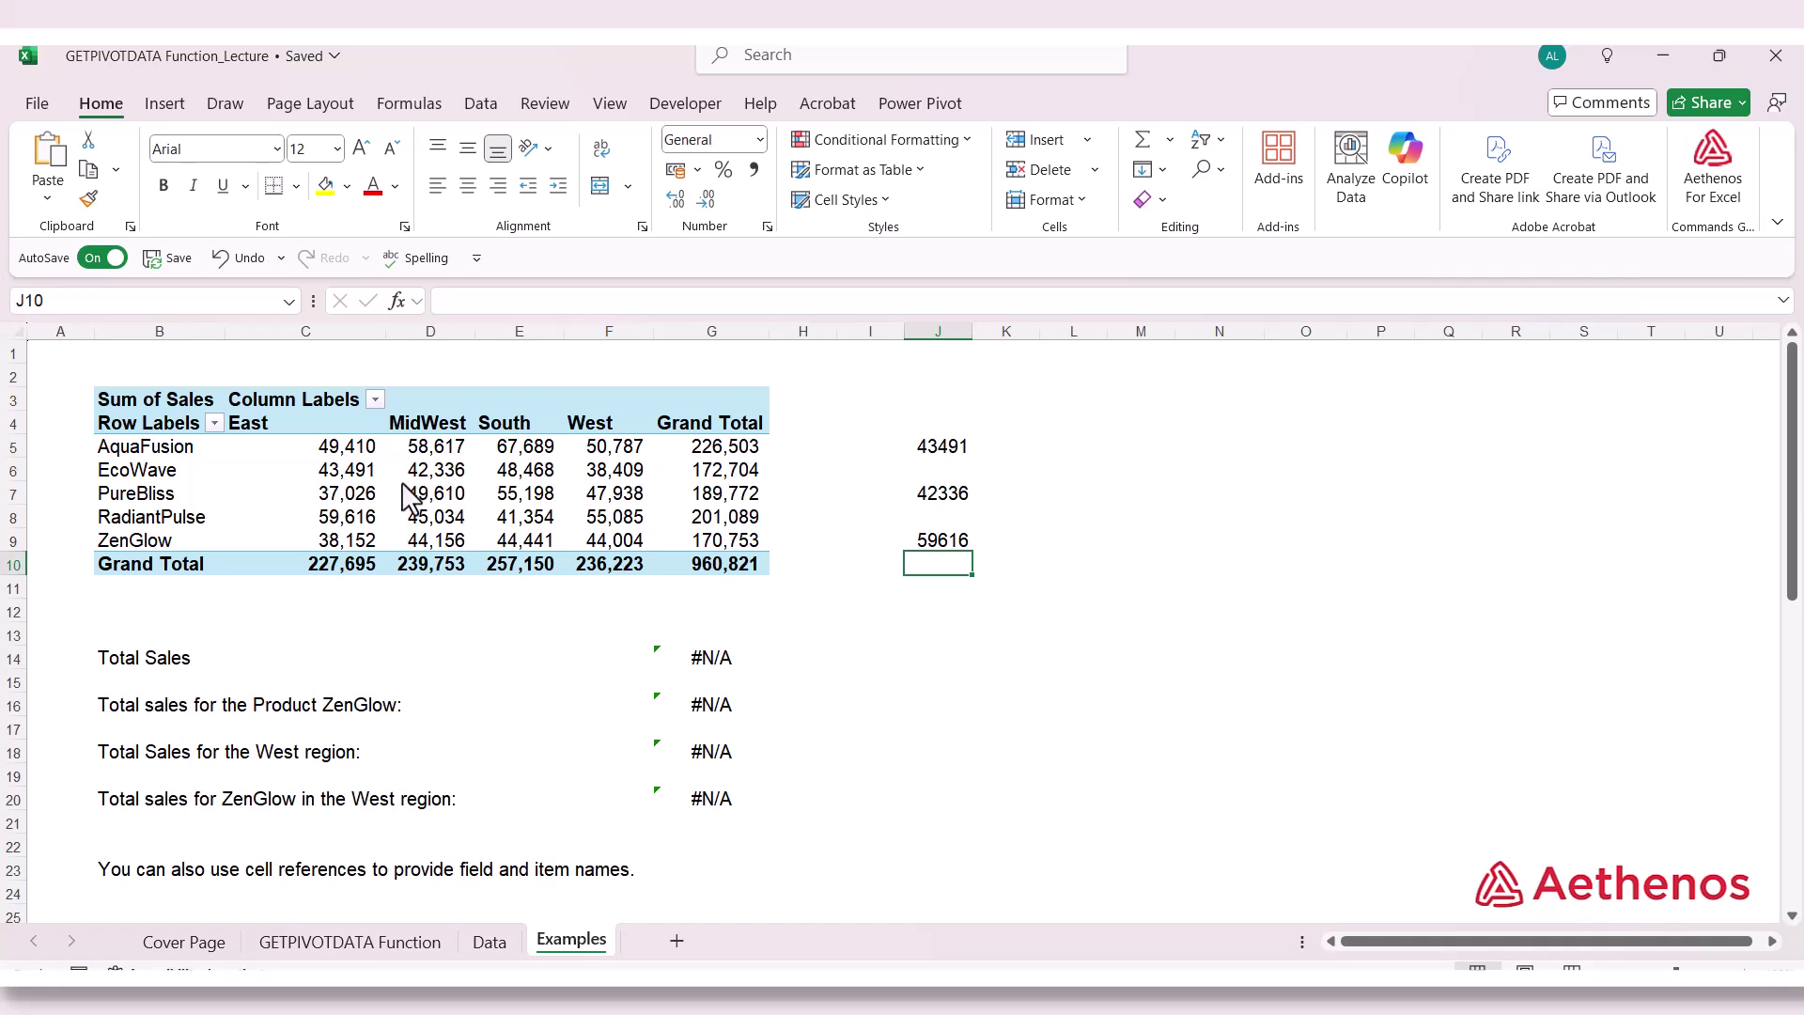
mouse_move(406, 495)
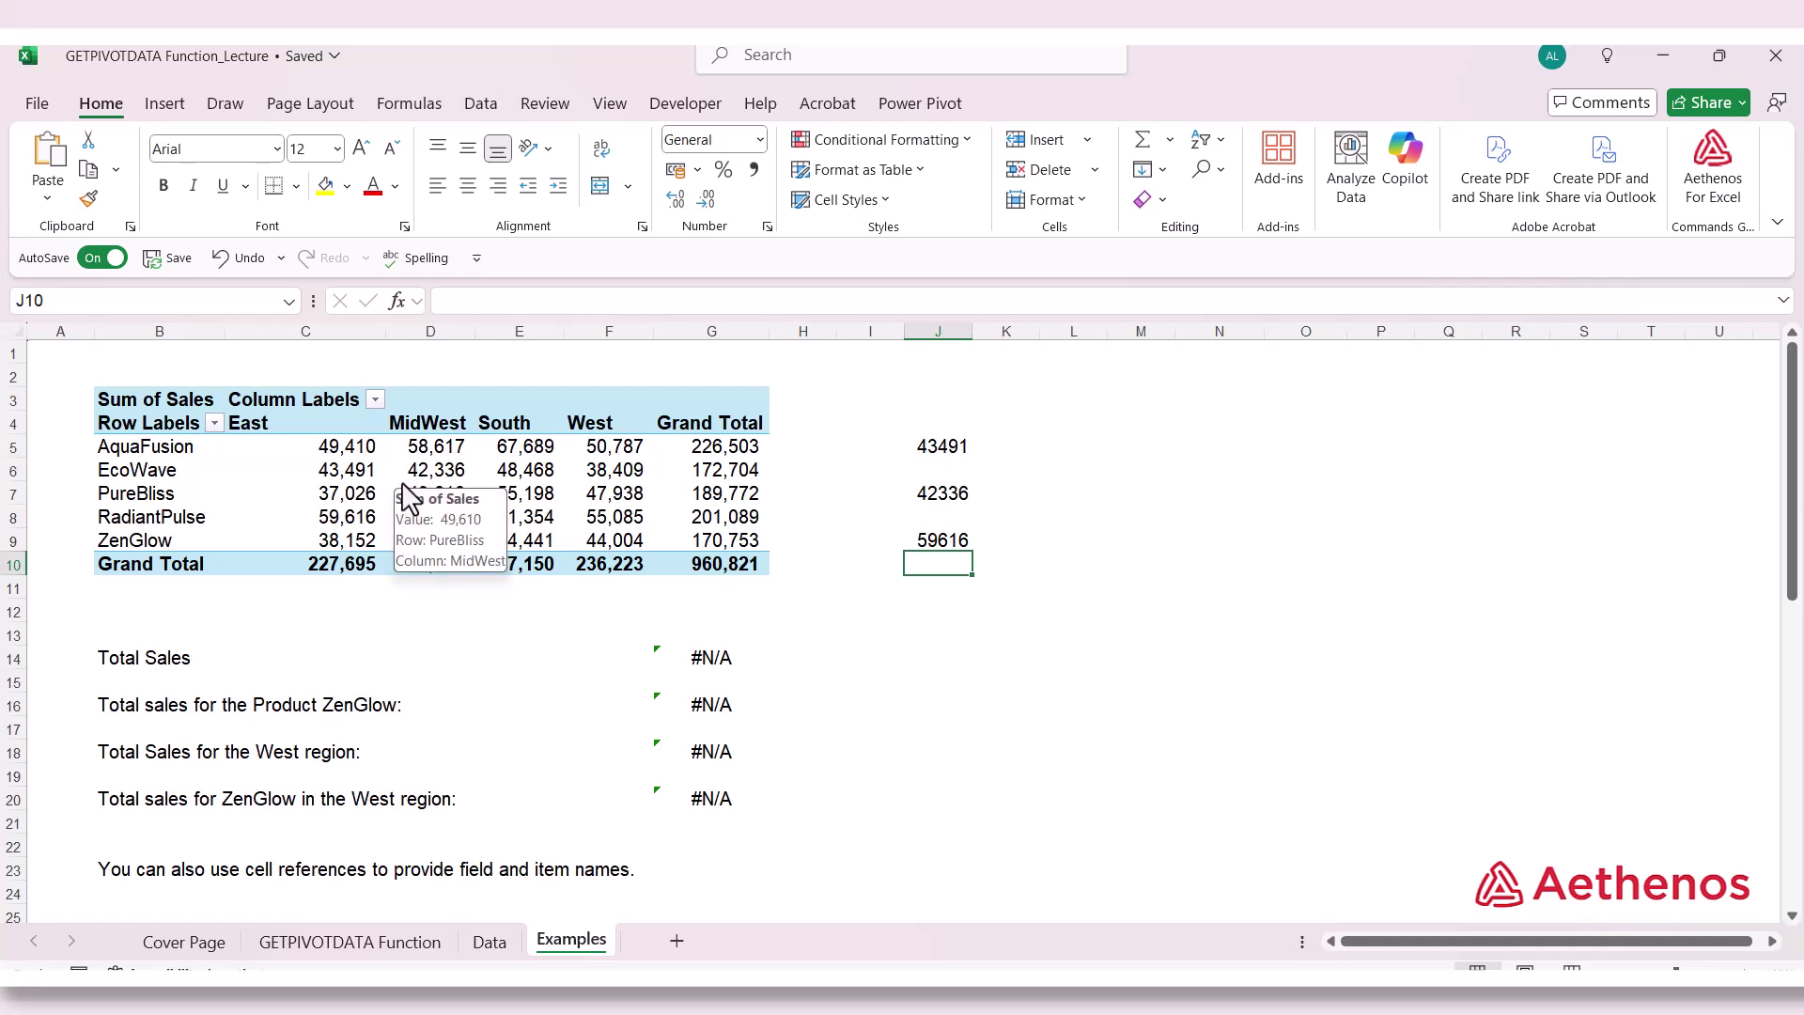
click(269, 661)
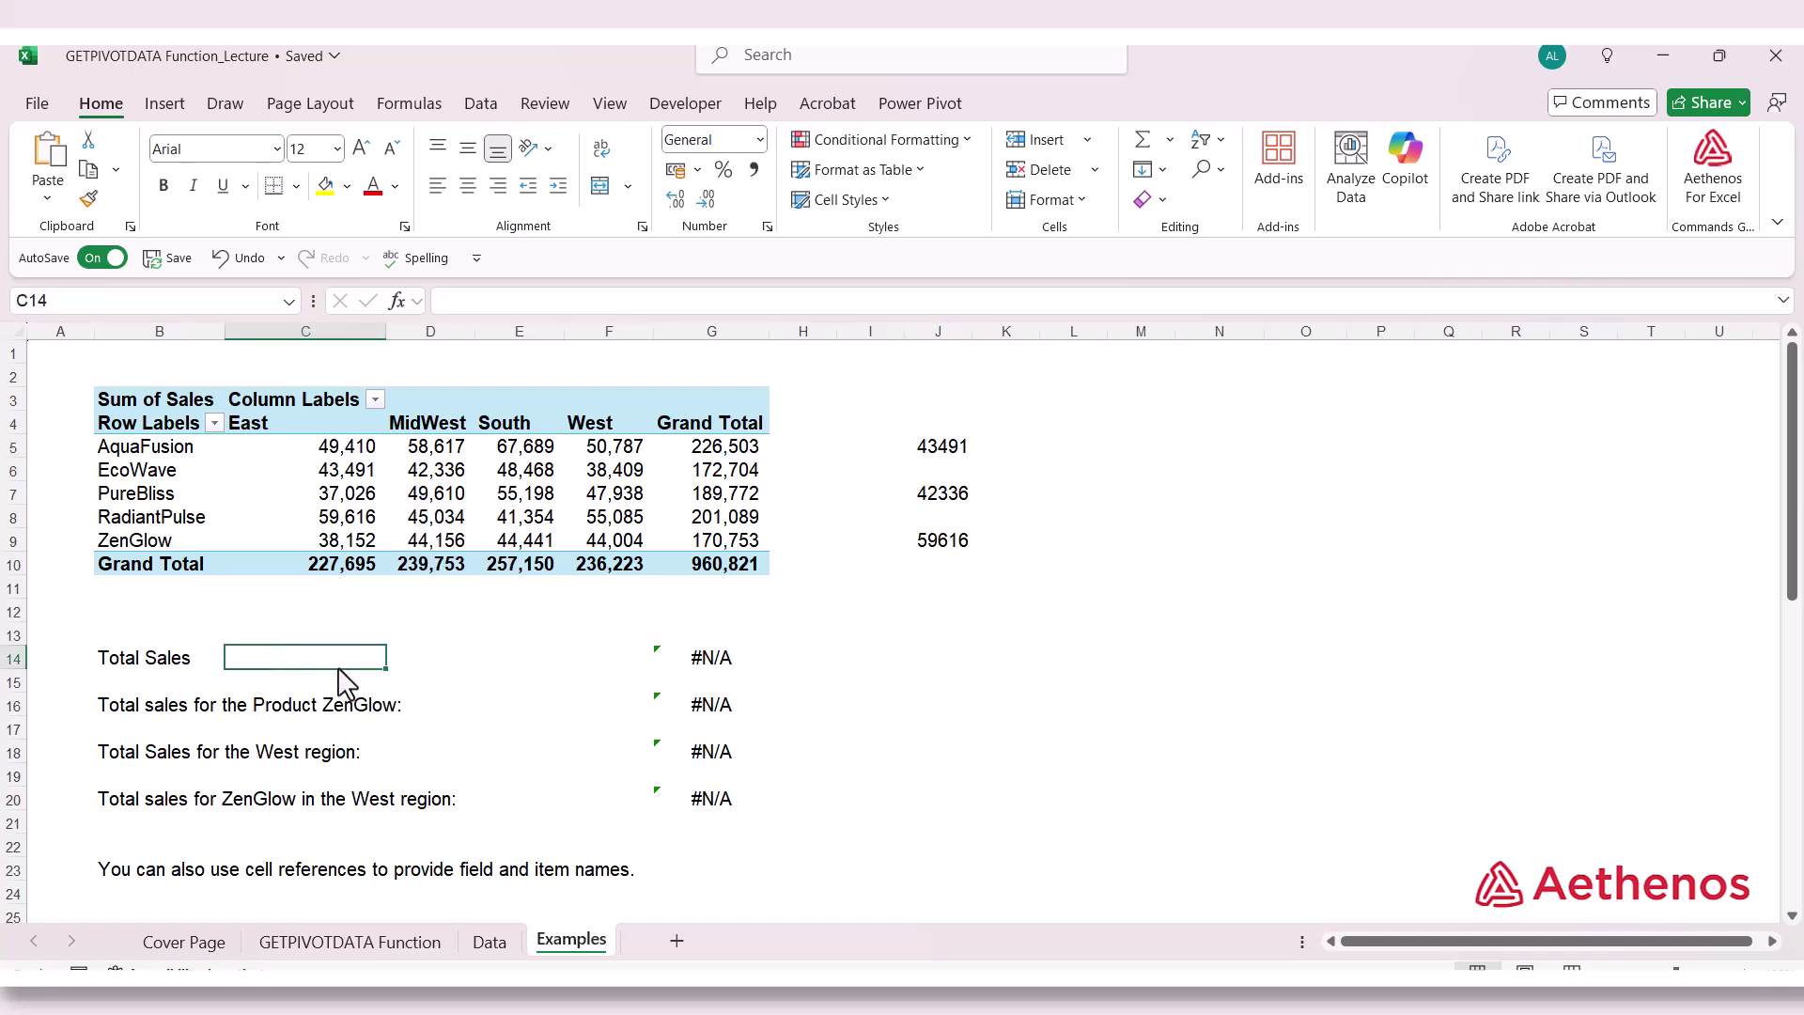
click(559, 658)
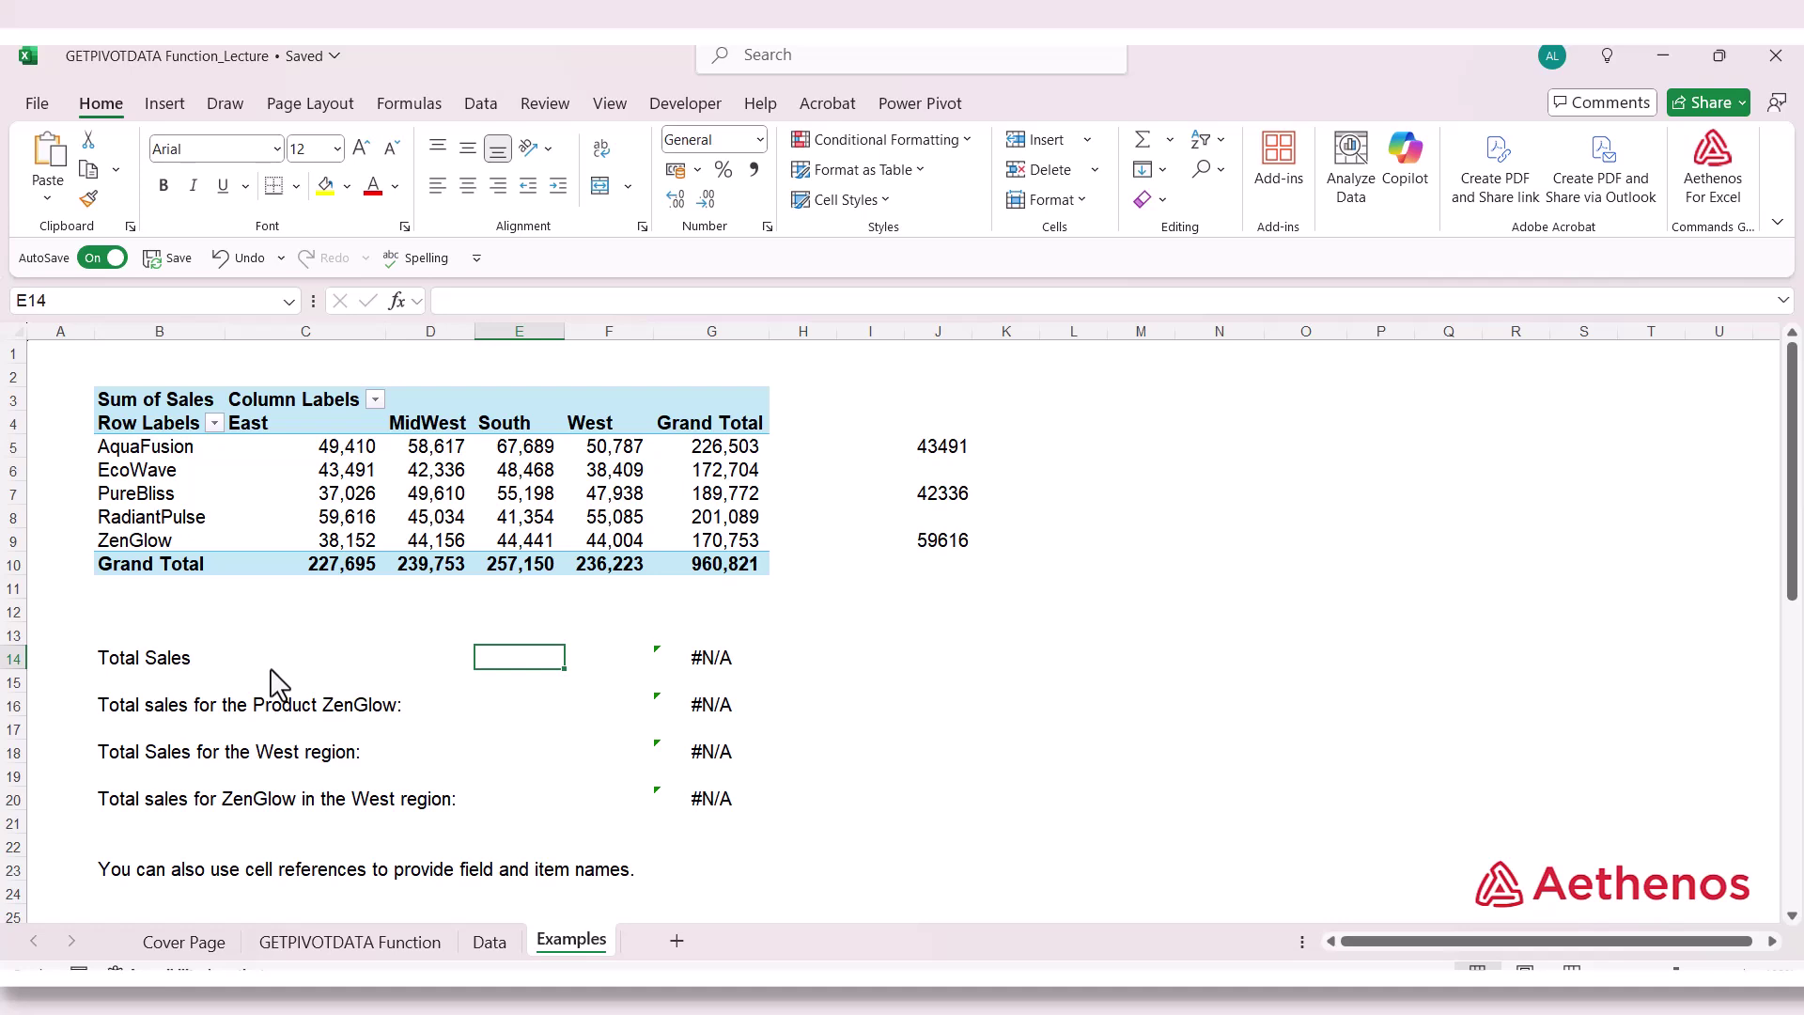
key(Right)
text(=)
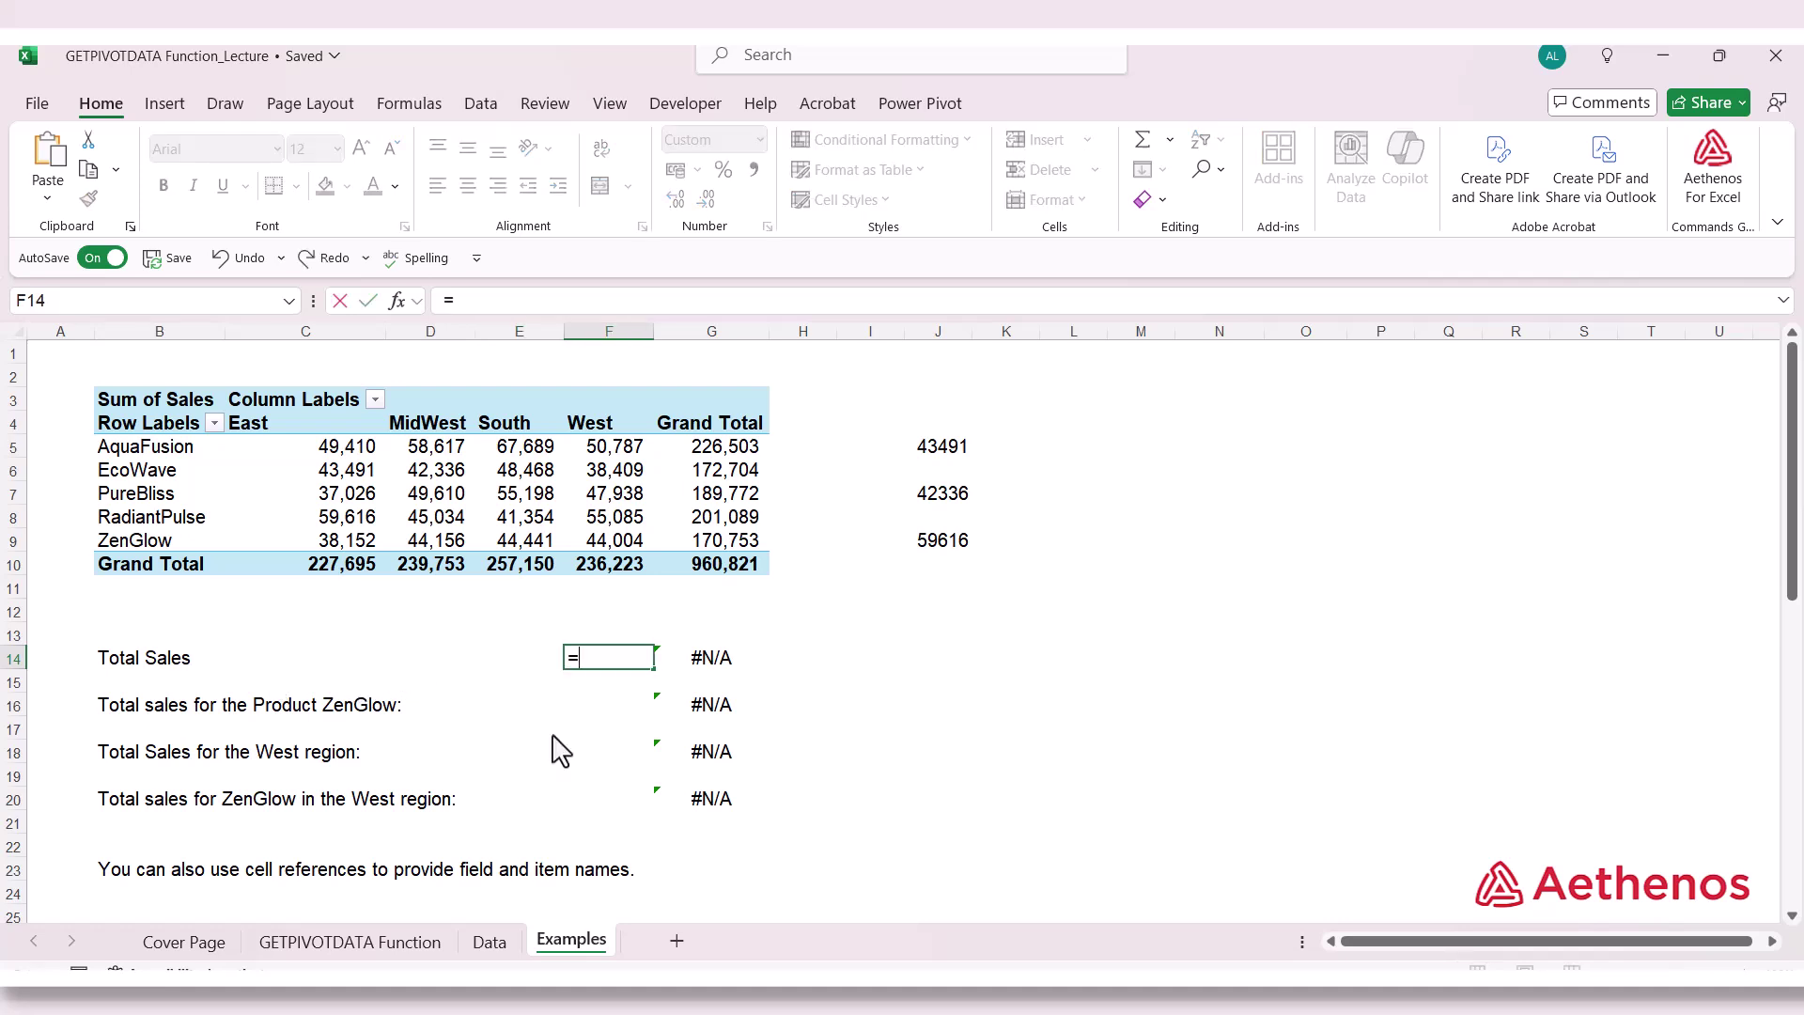
text(get)
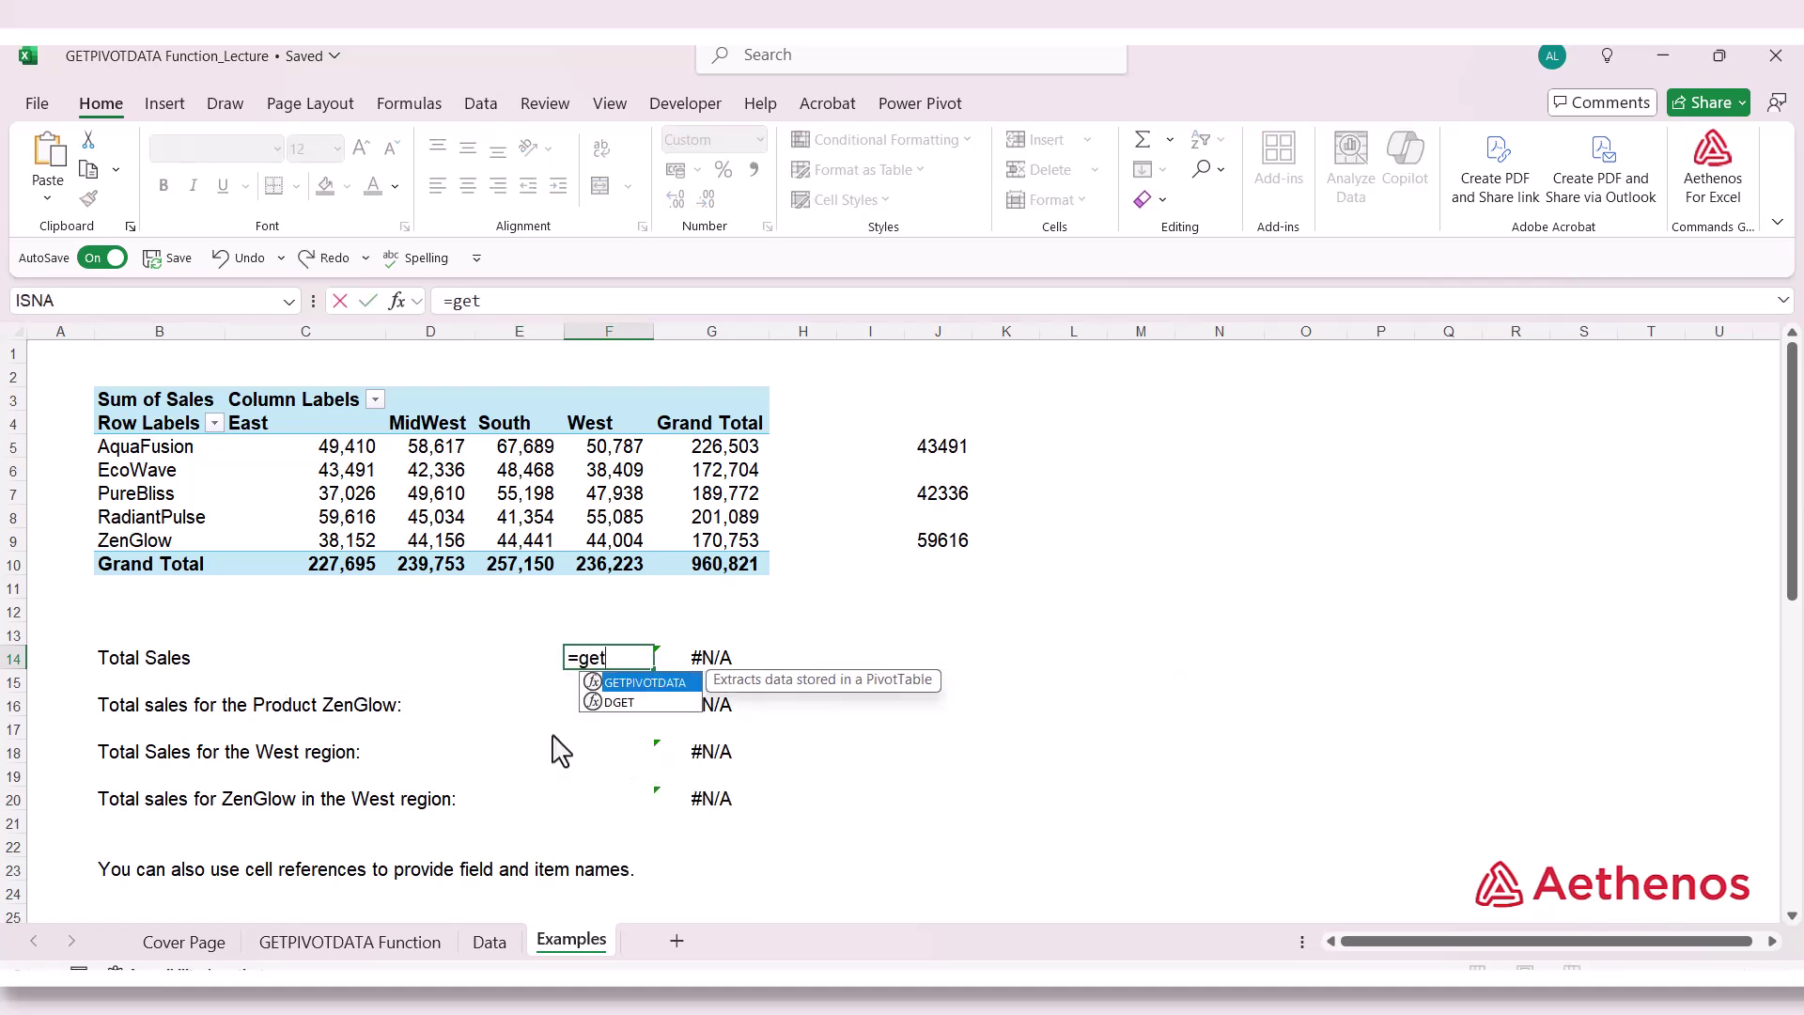
key(Tab)
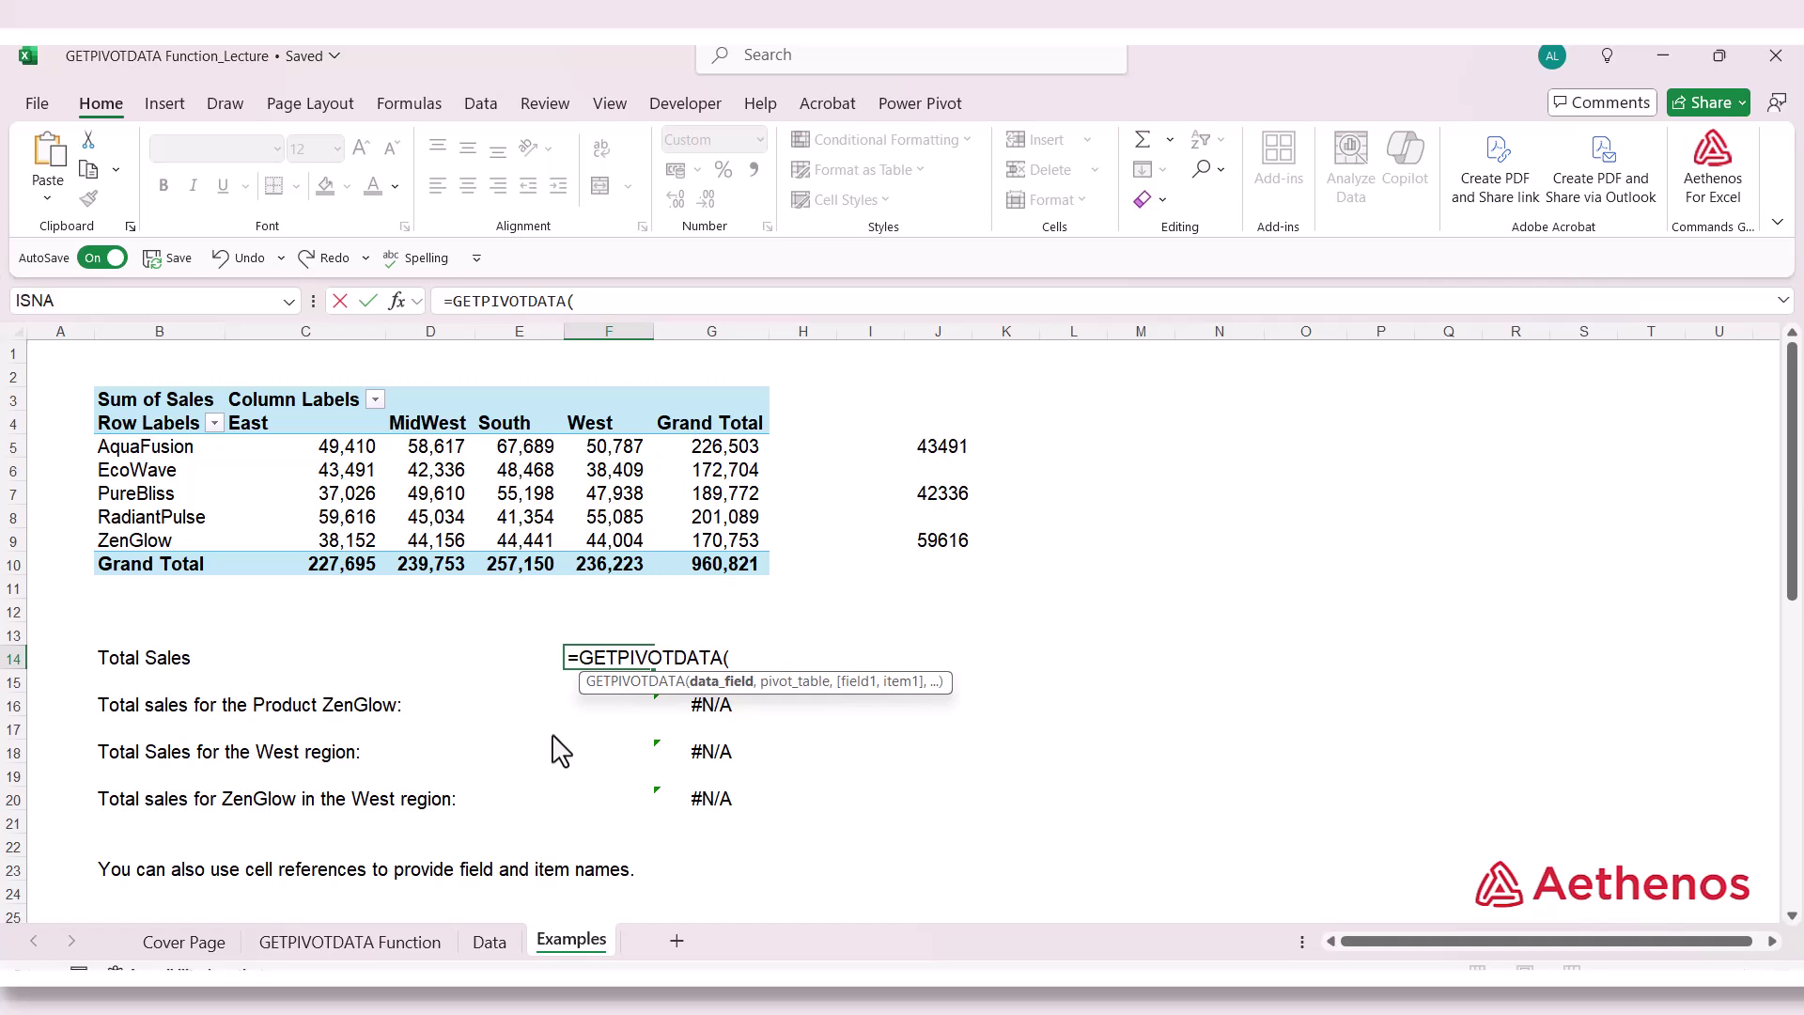
text(")
text(S)
text(al)
key(BackSpace)
text(les",)
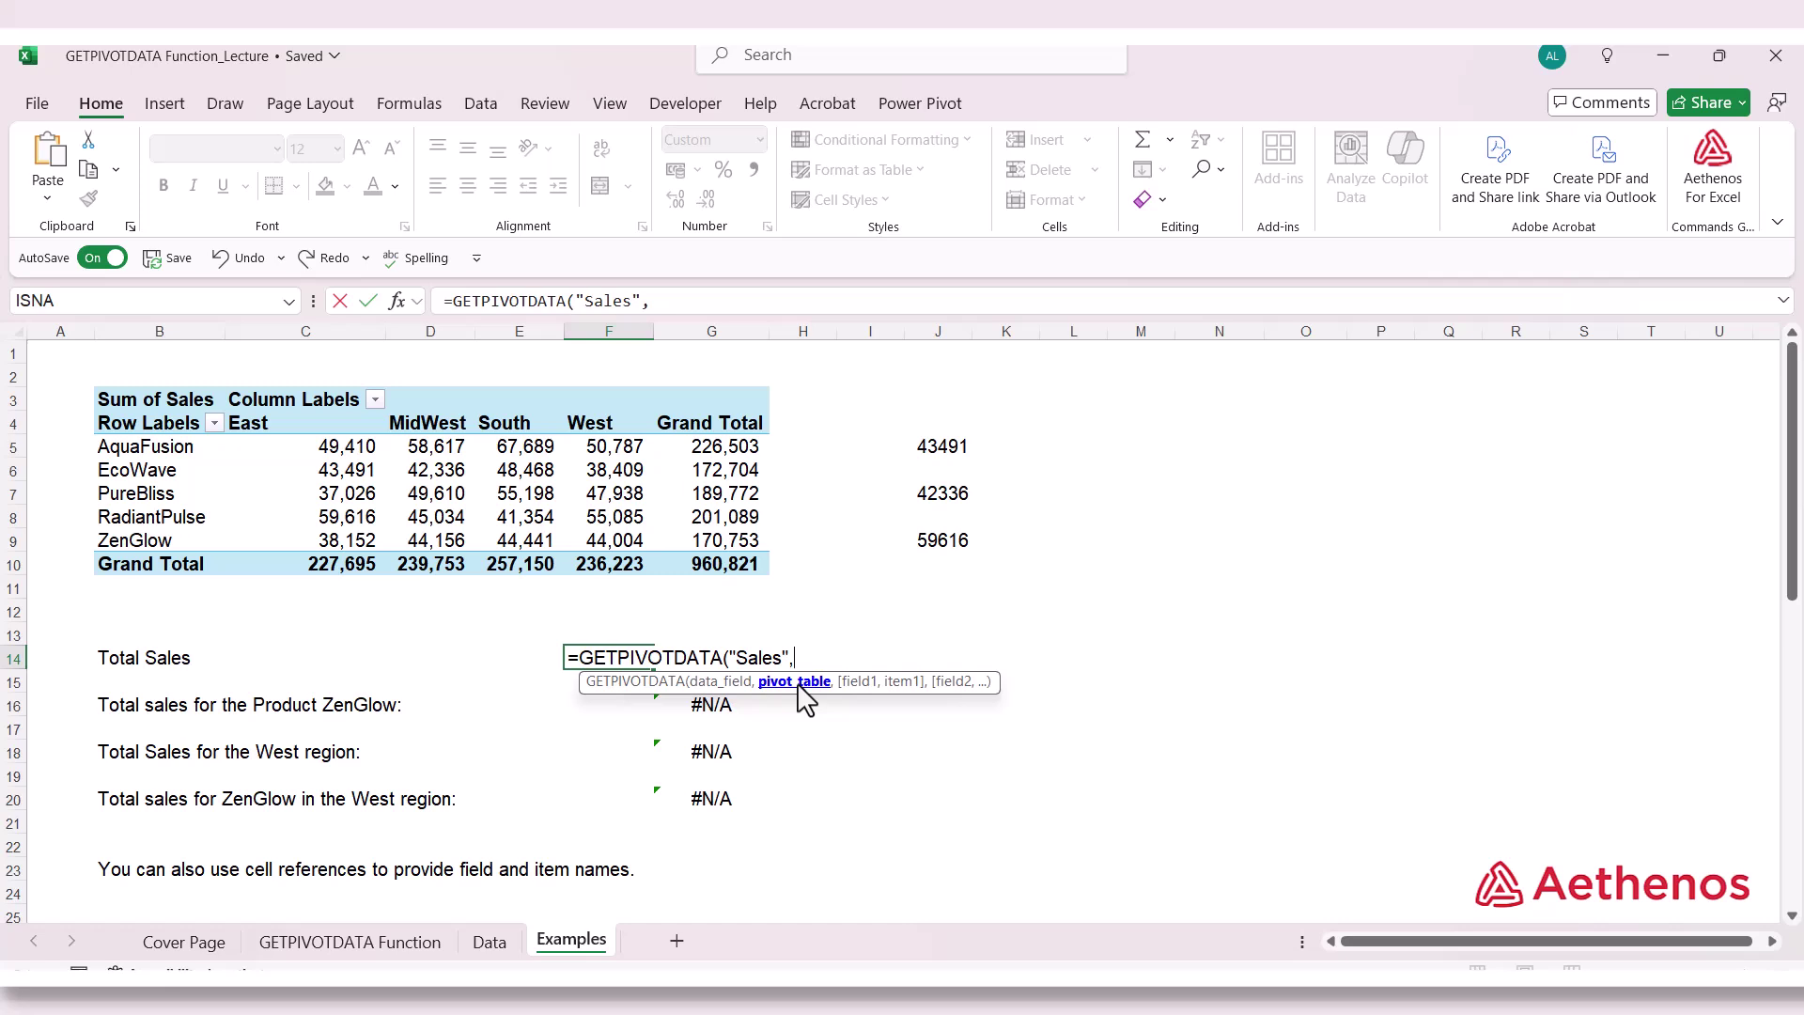
click(140, 399)
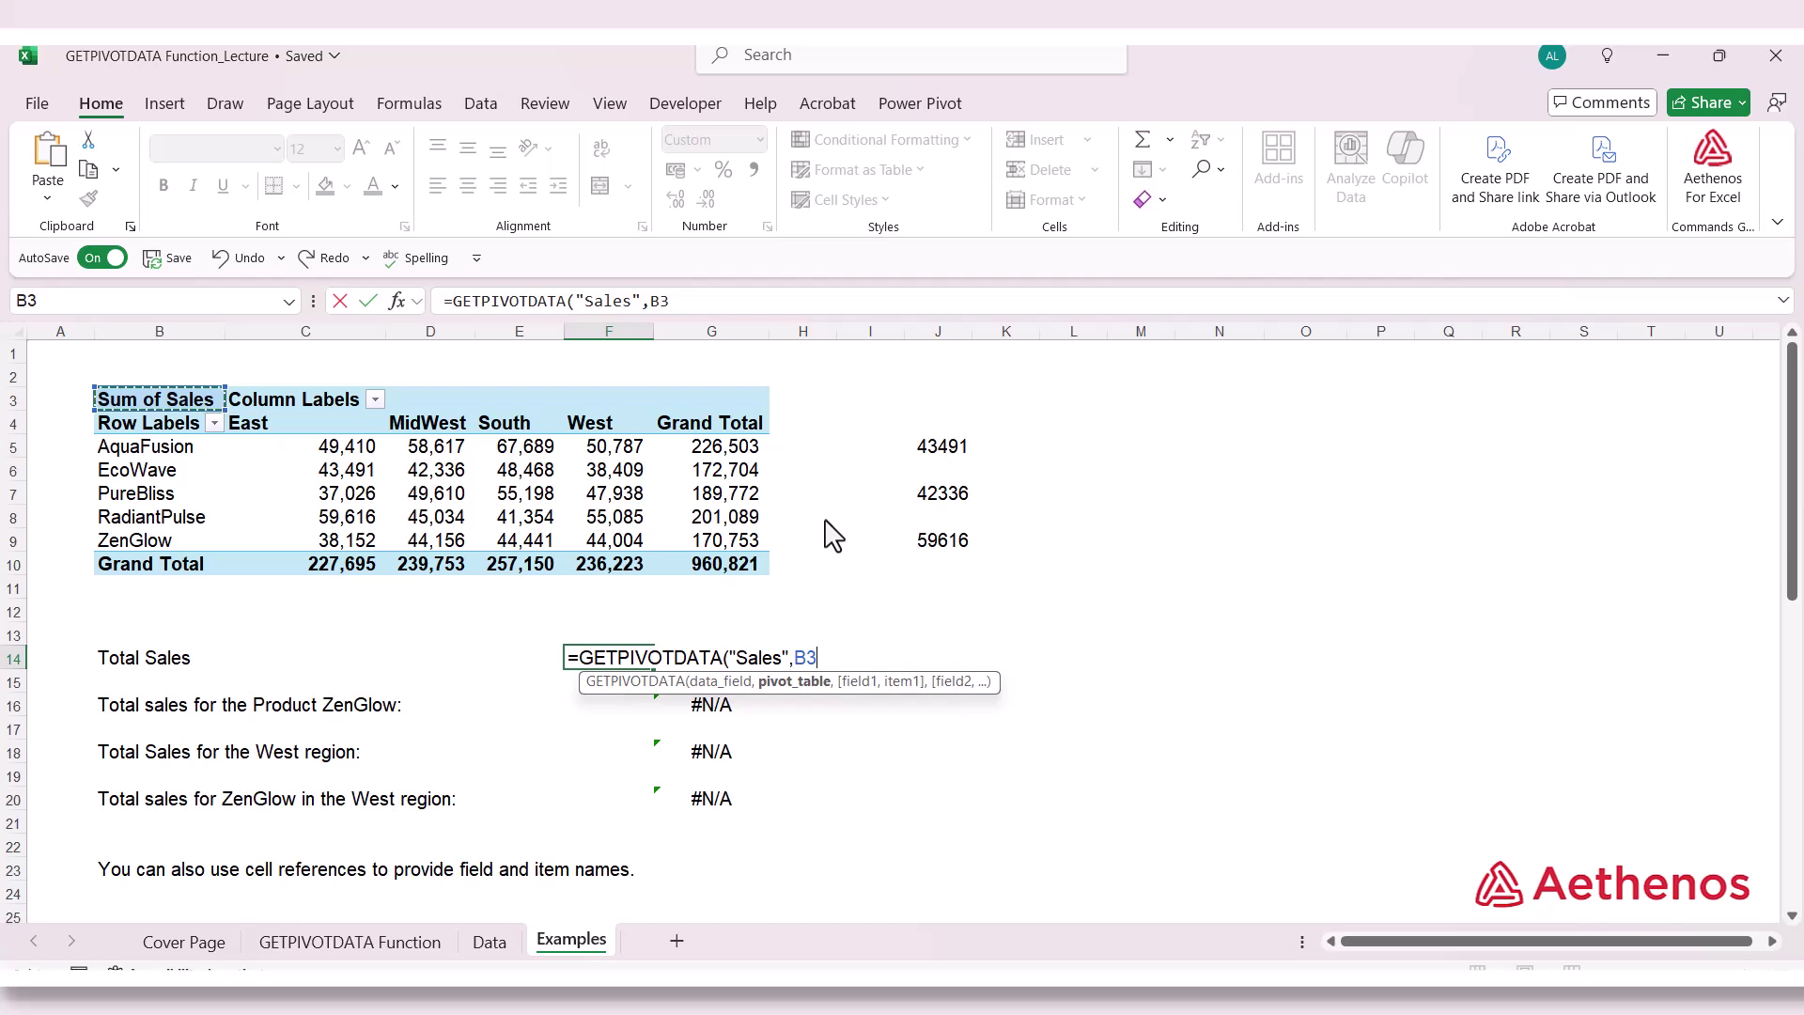
text())
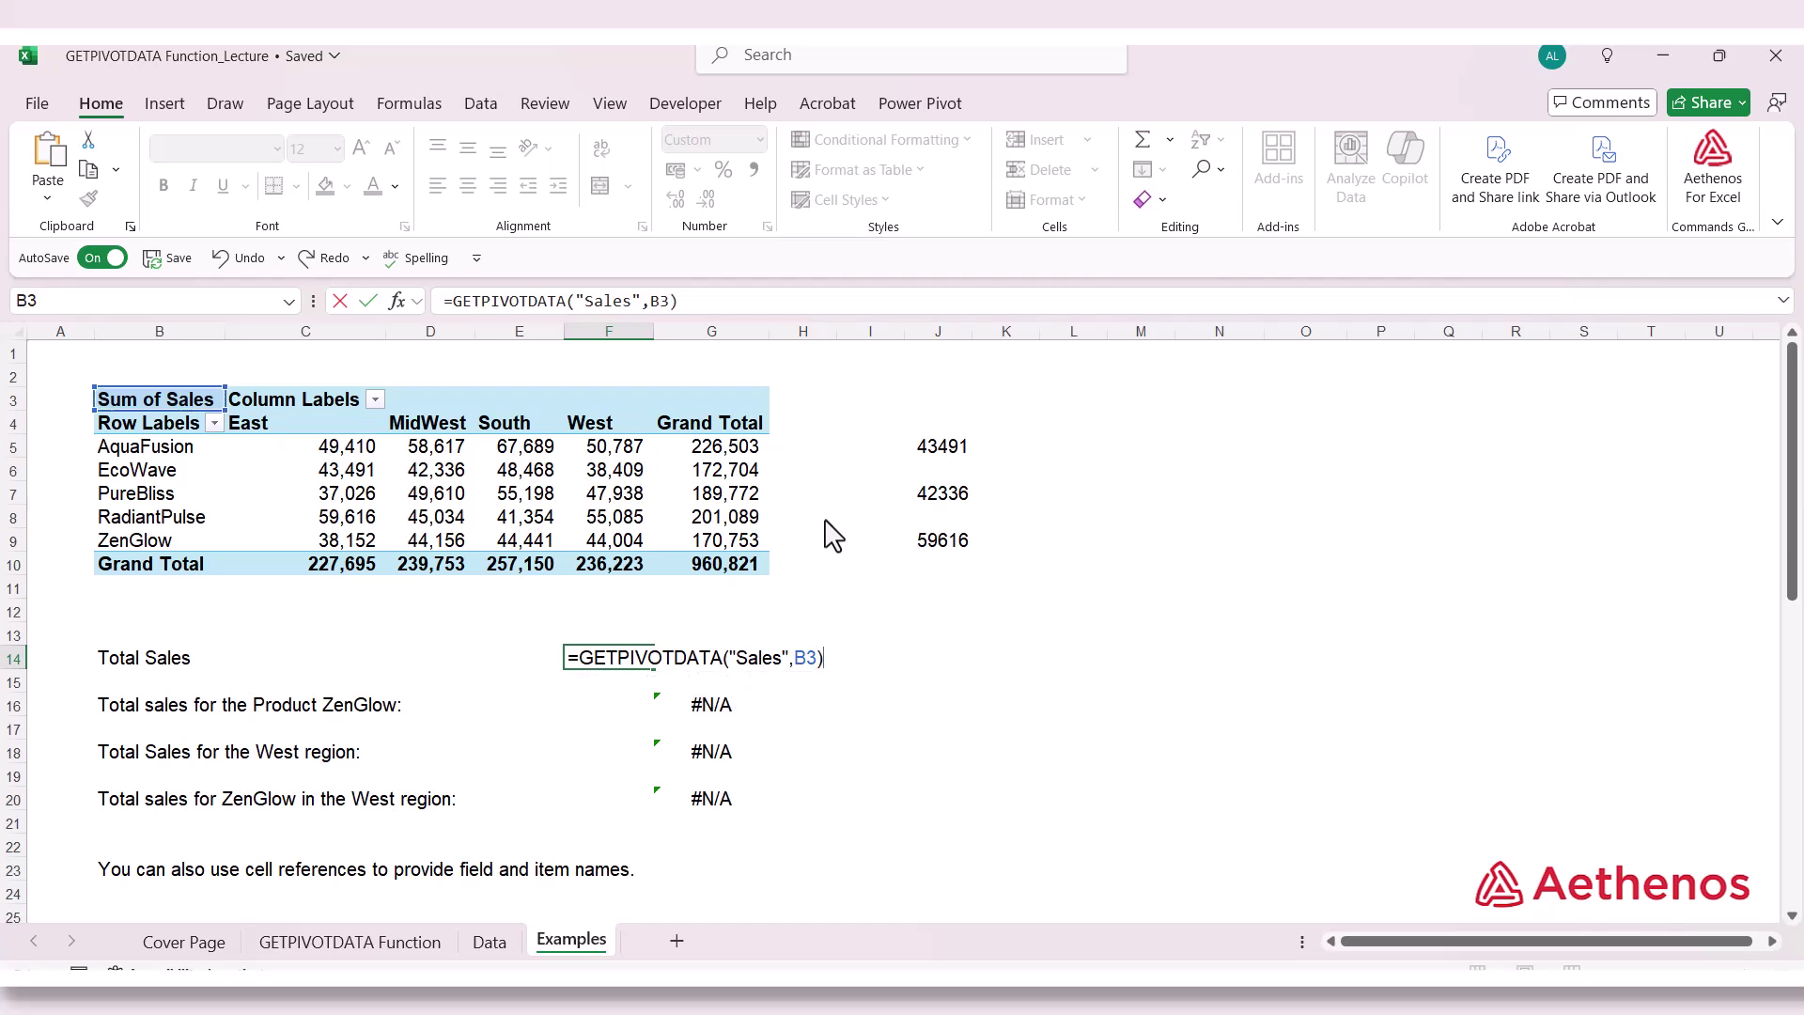
key(Return)
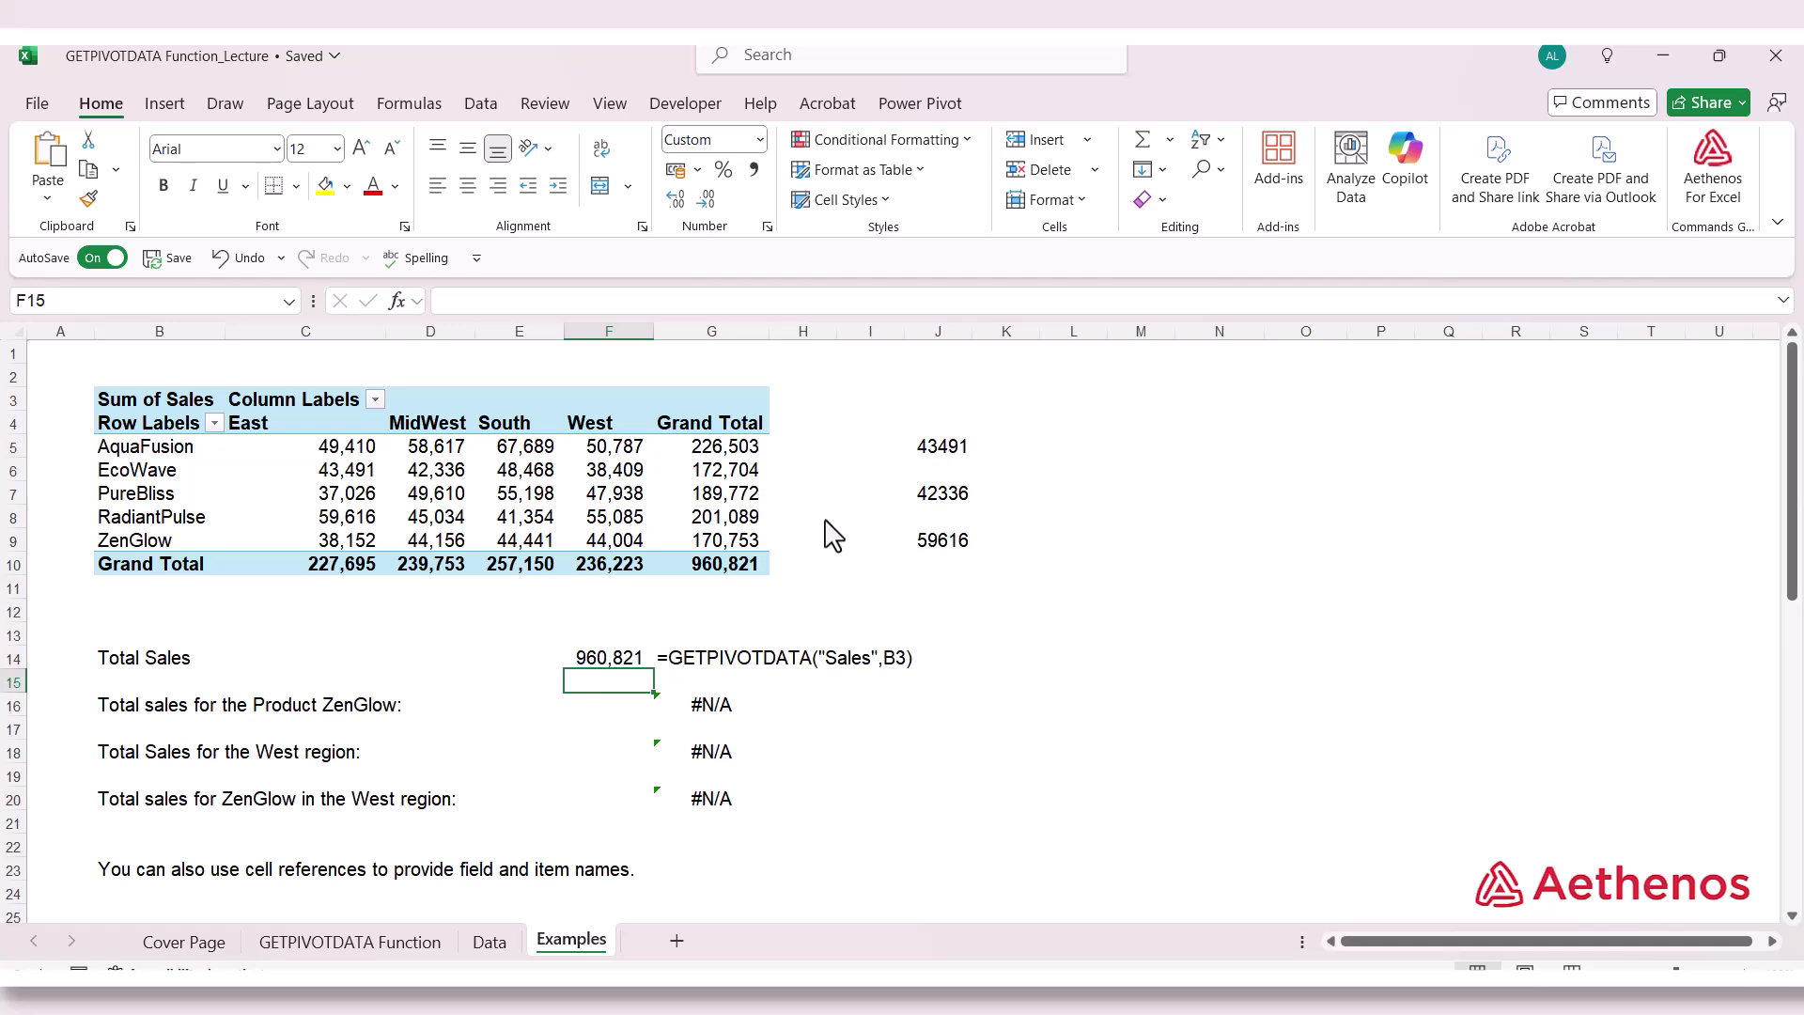
click(688, 565)
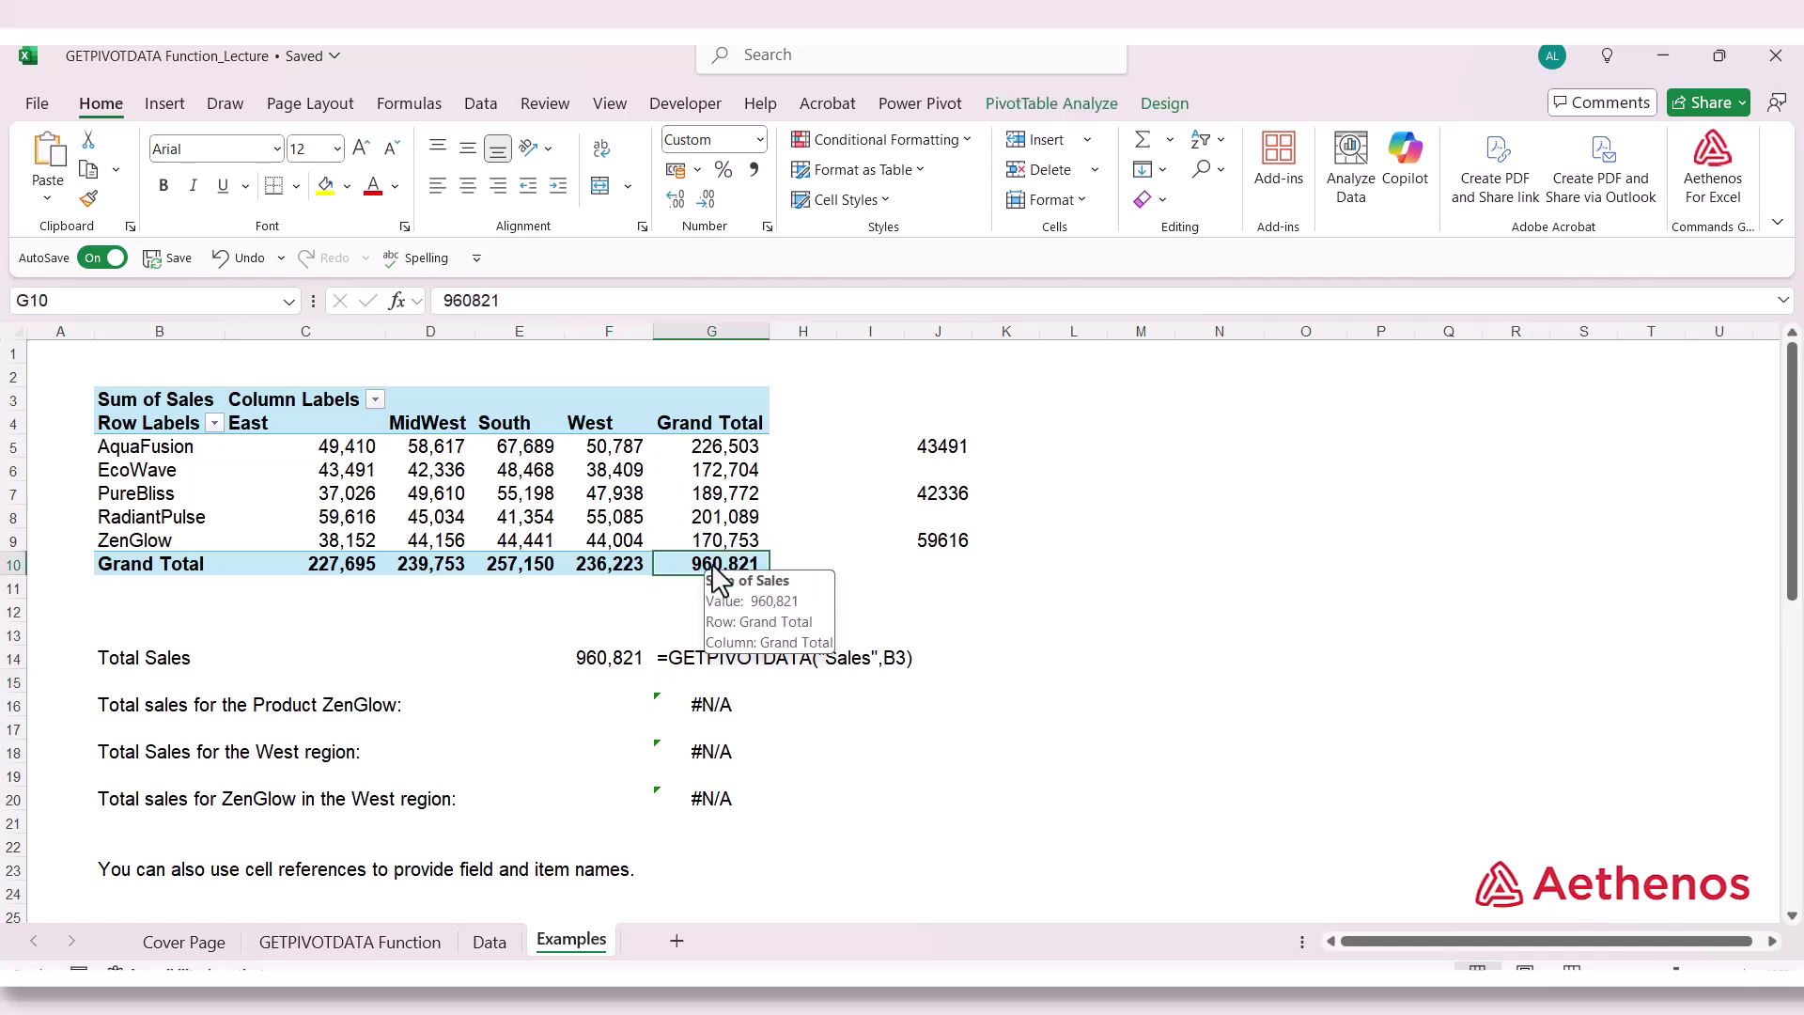
click(608, 664)
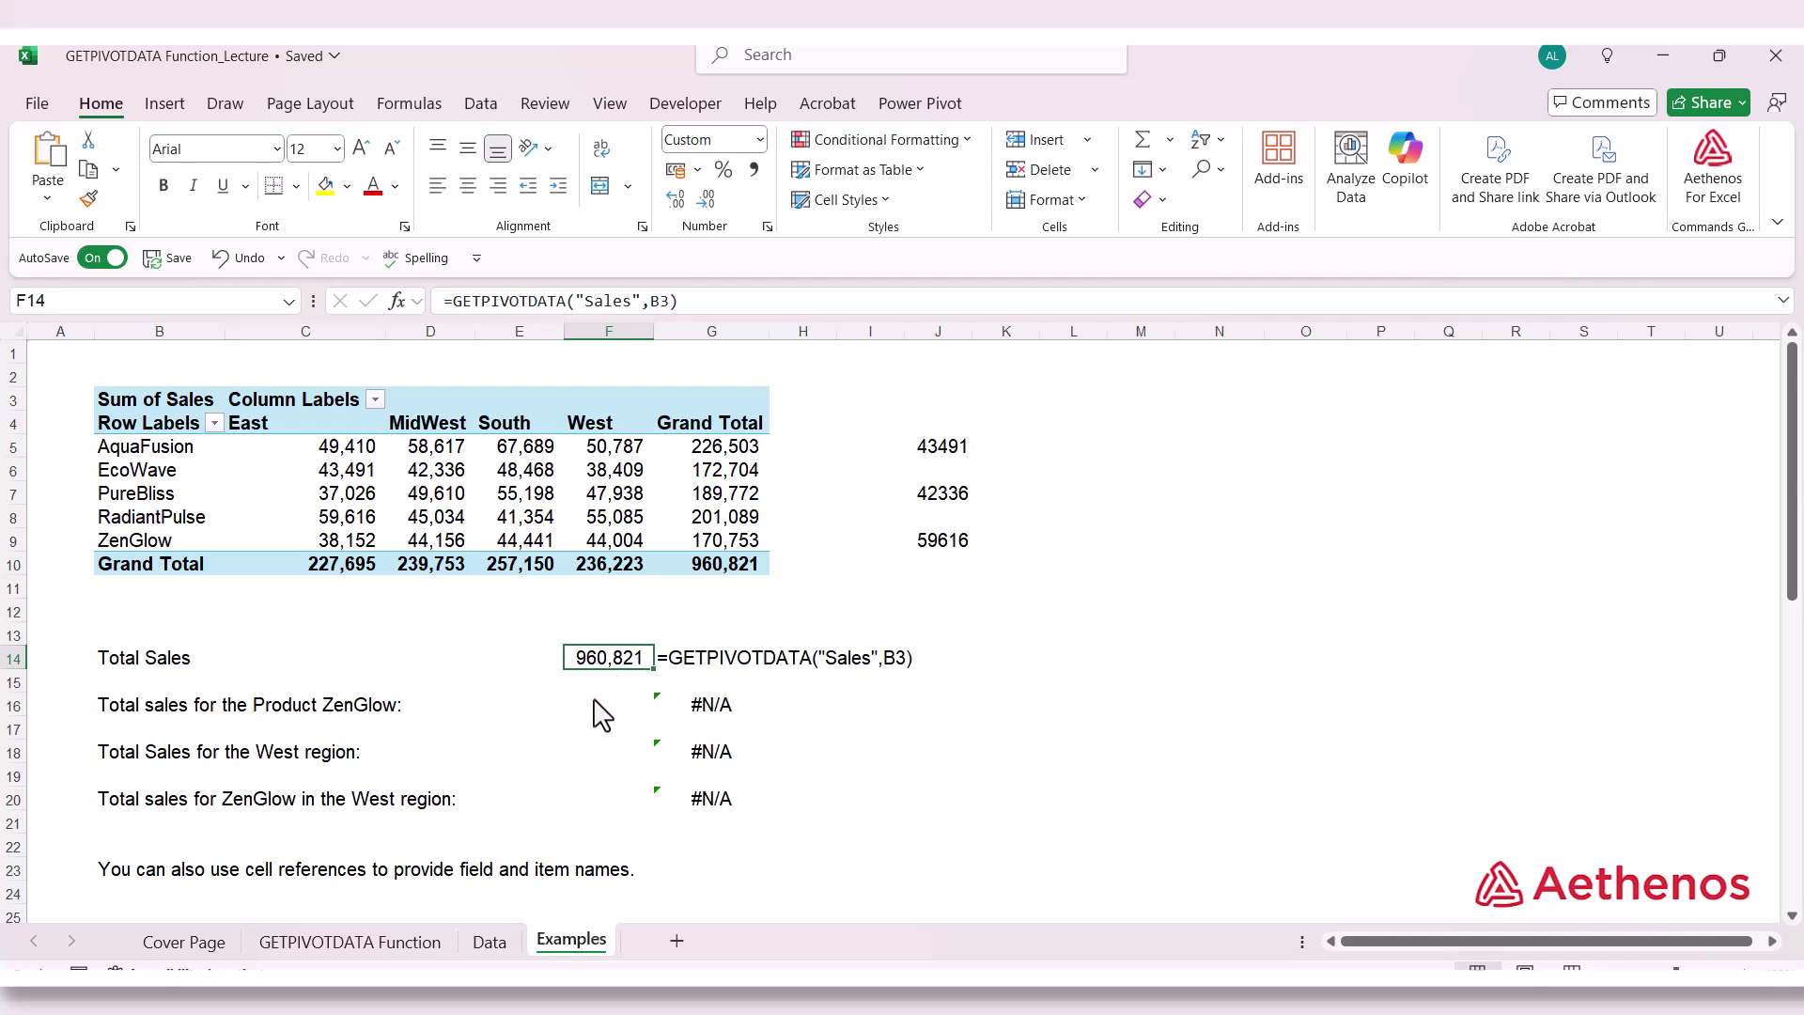
Calculate the ZenGlow product's total sales in F16 with =GETPIVOTDATA("Sales",B3,"Product","ZenGlow") and check it against the pivot table
click(603, 707)
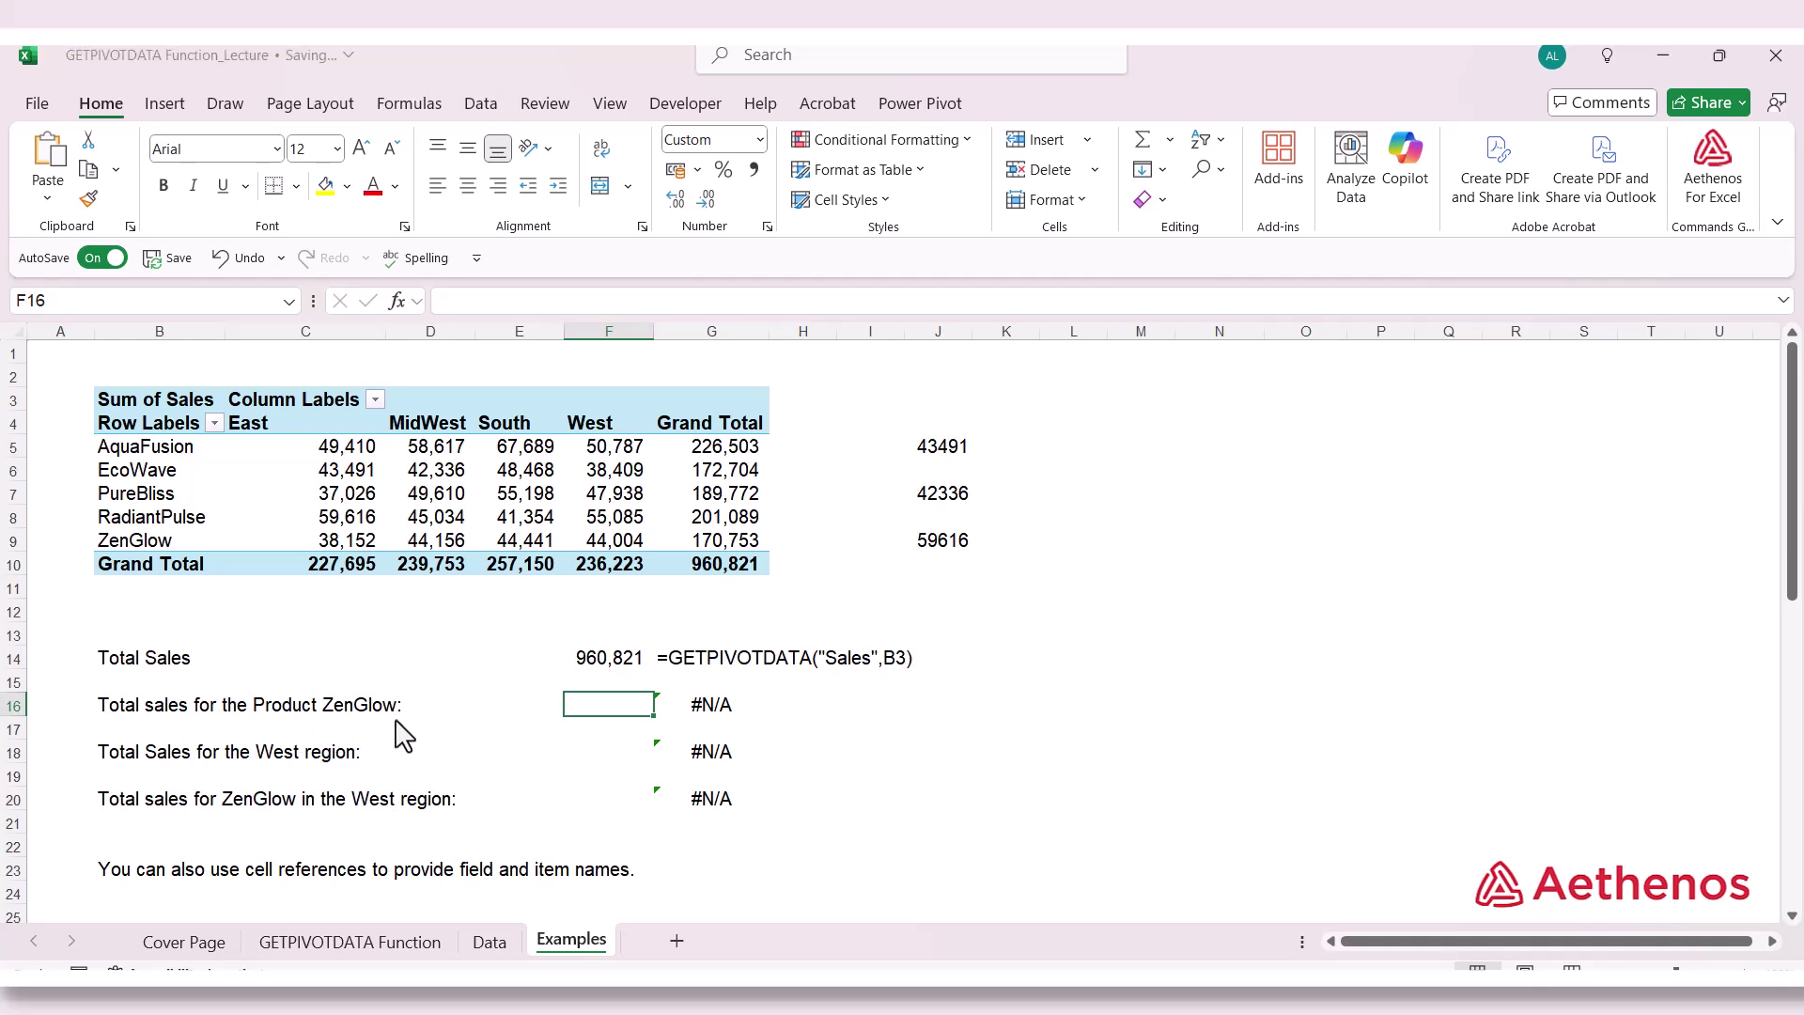
text(=)
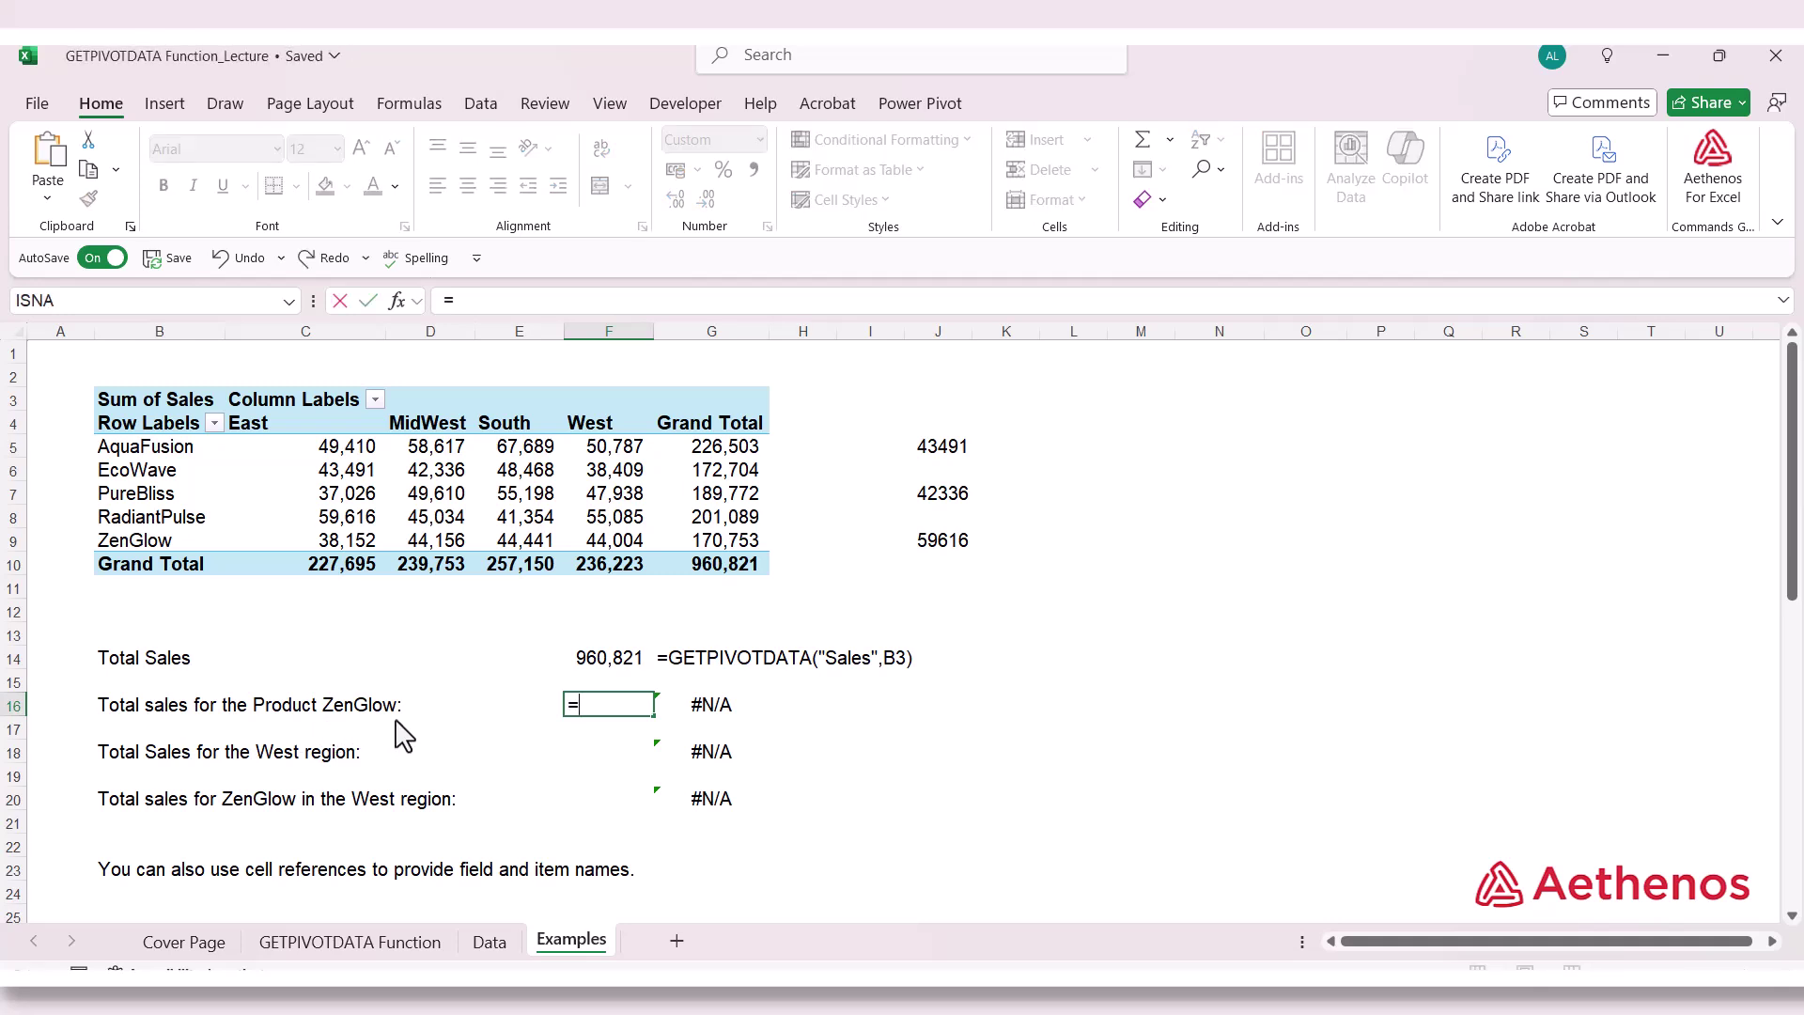
text(getp)
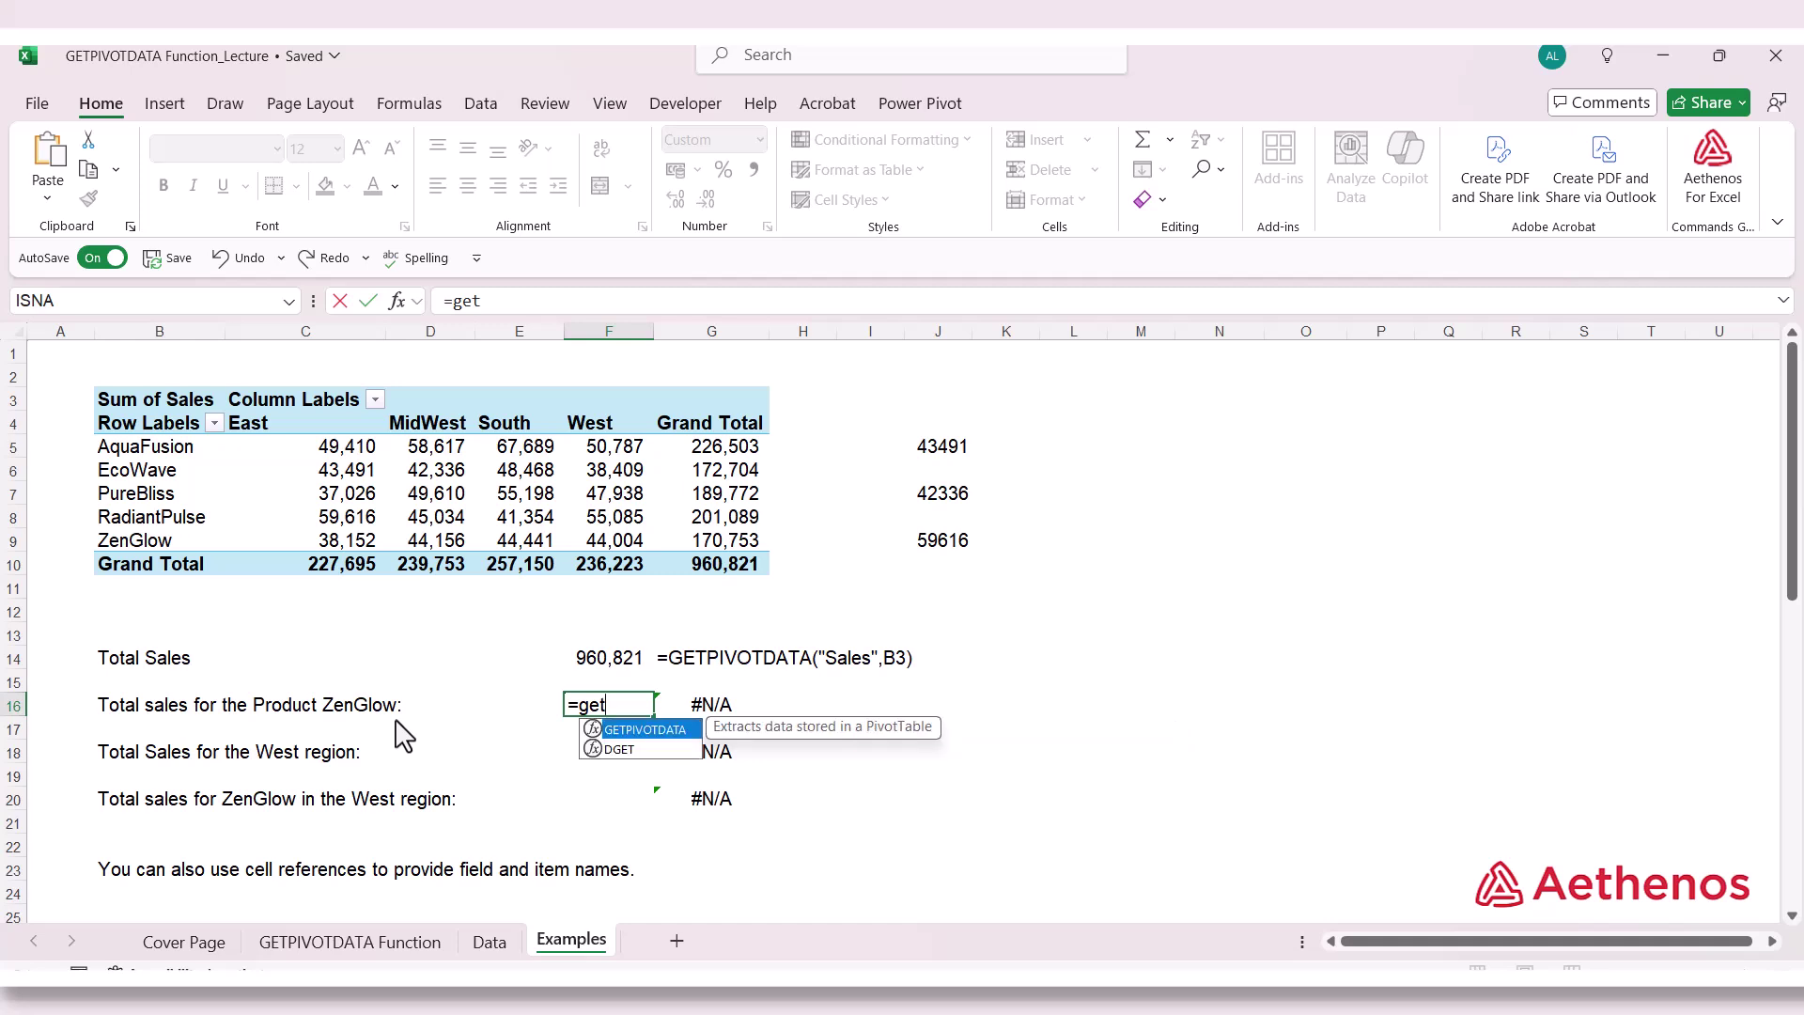
key(Tab)
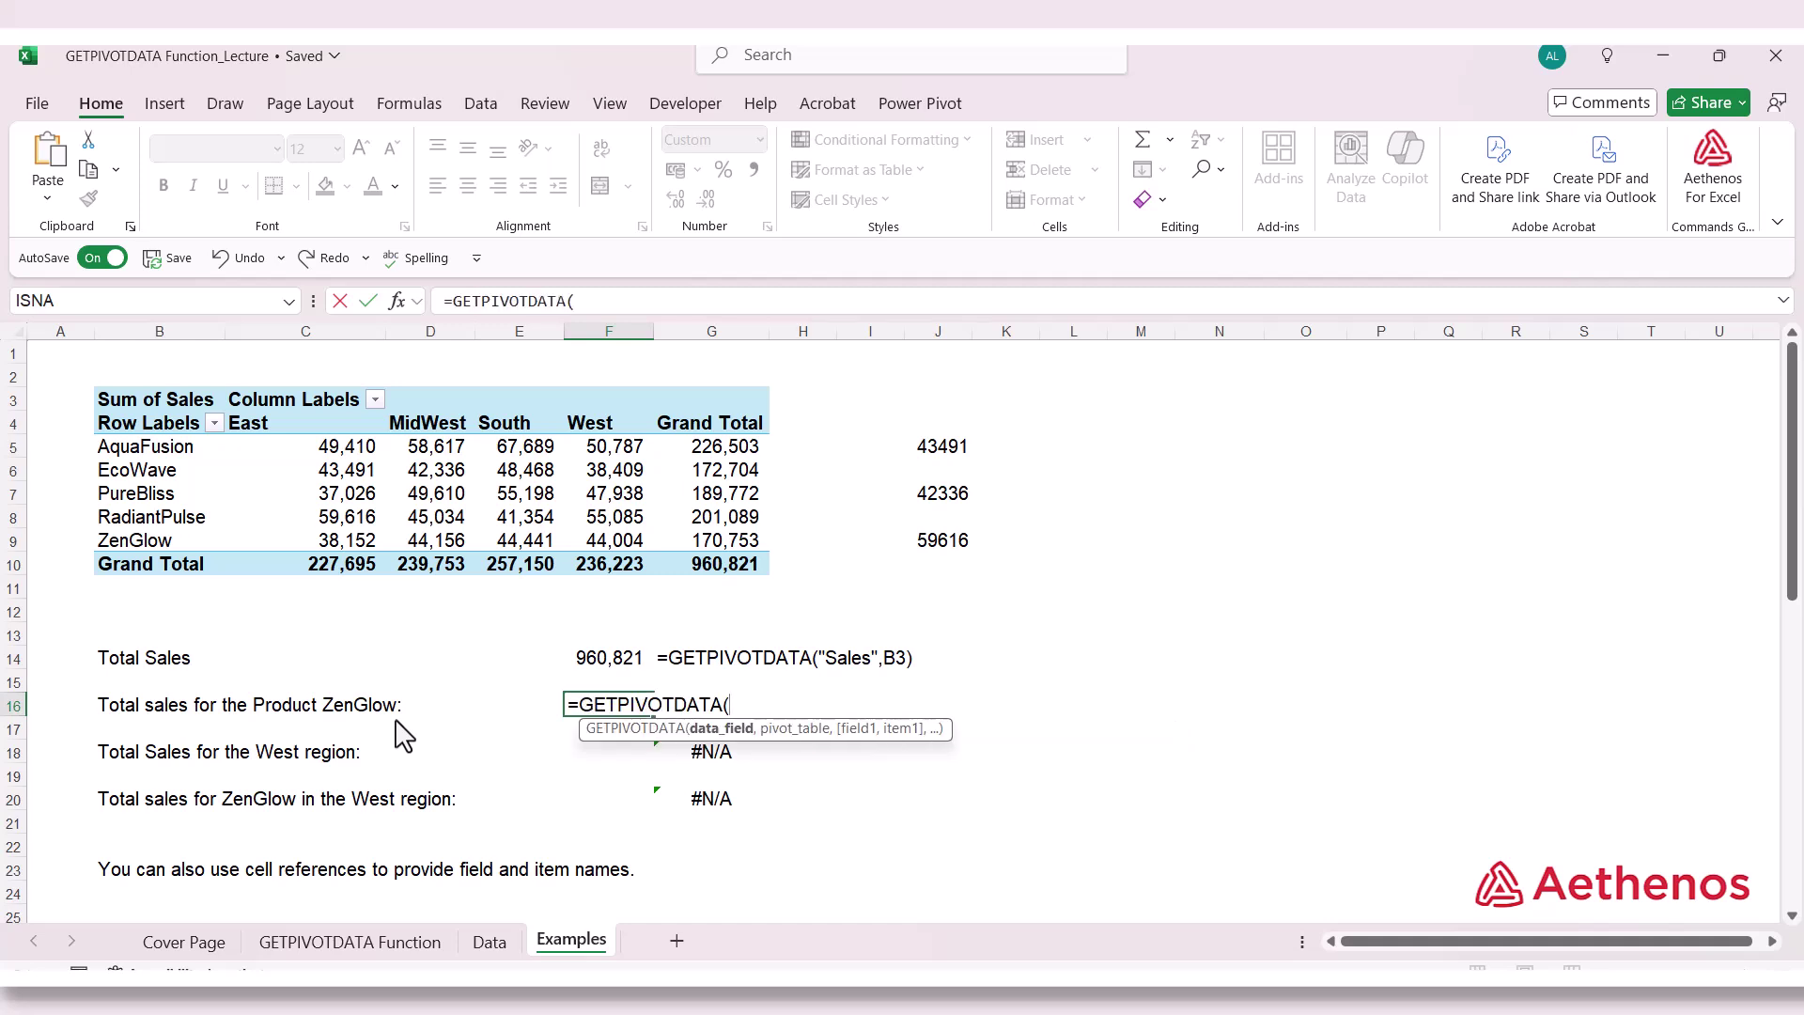
text("Sales)
text(,)
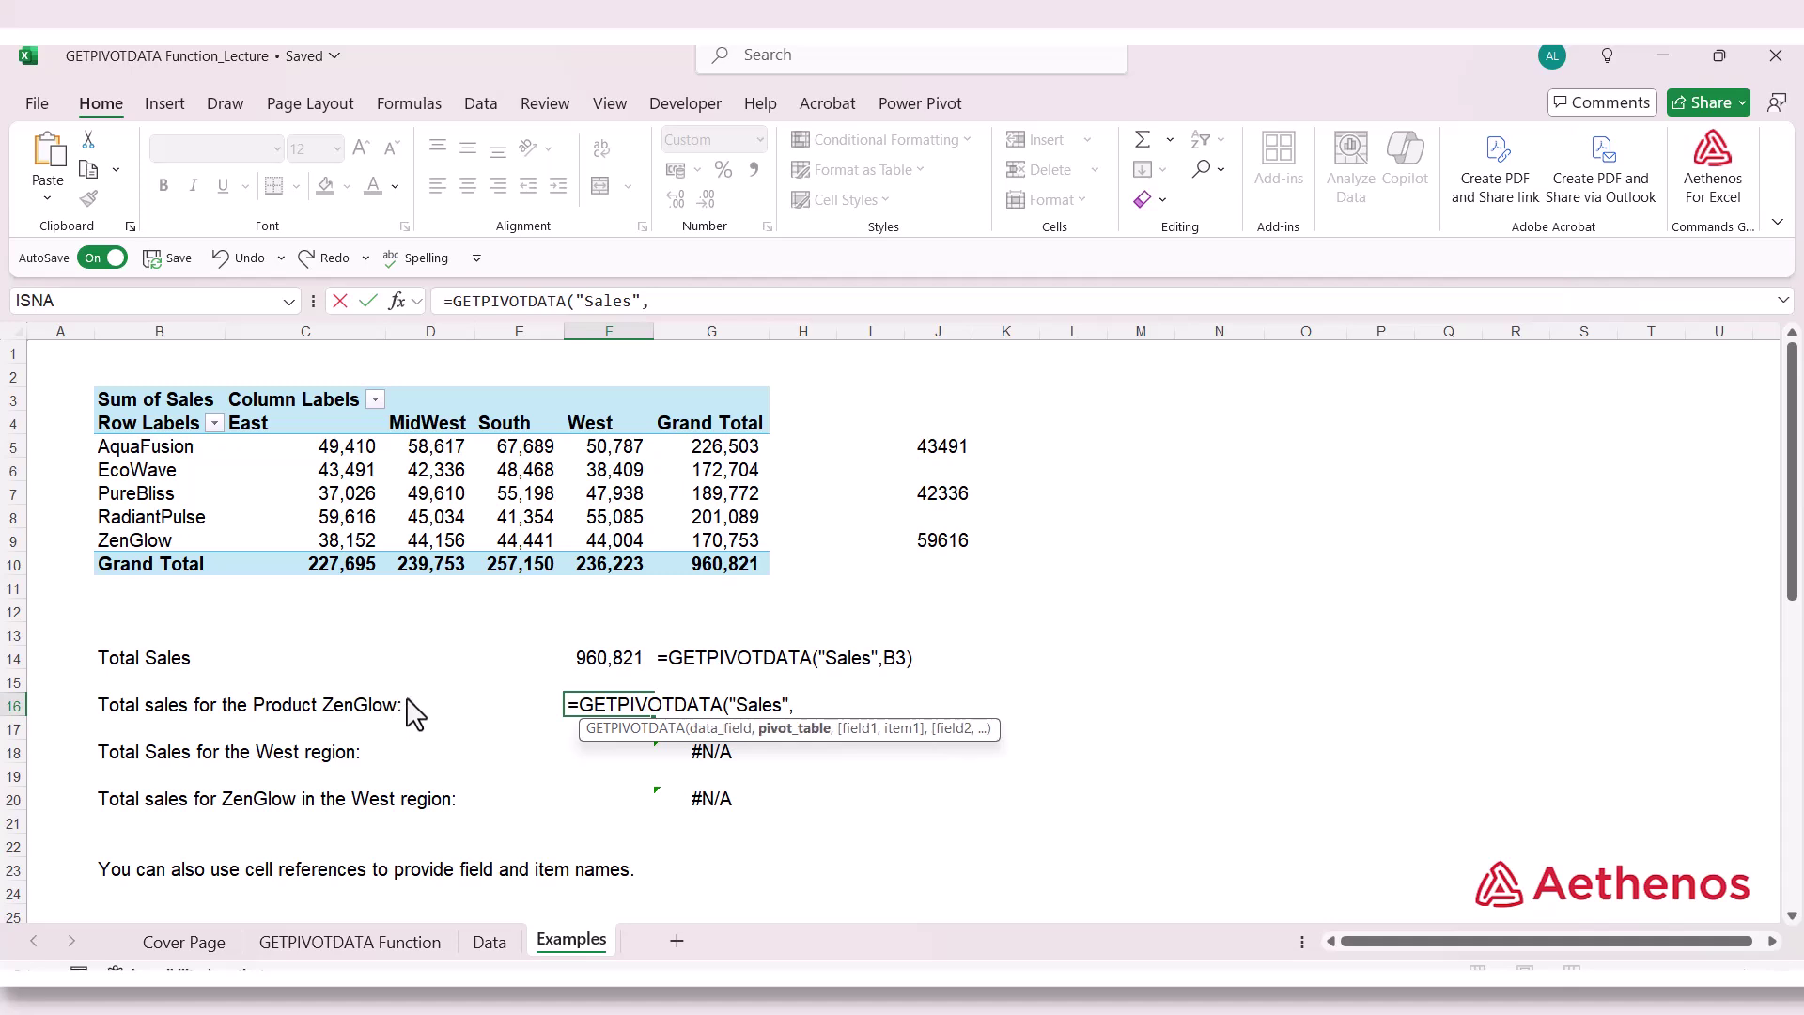
click(129, 401)
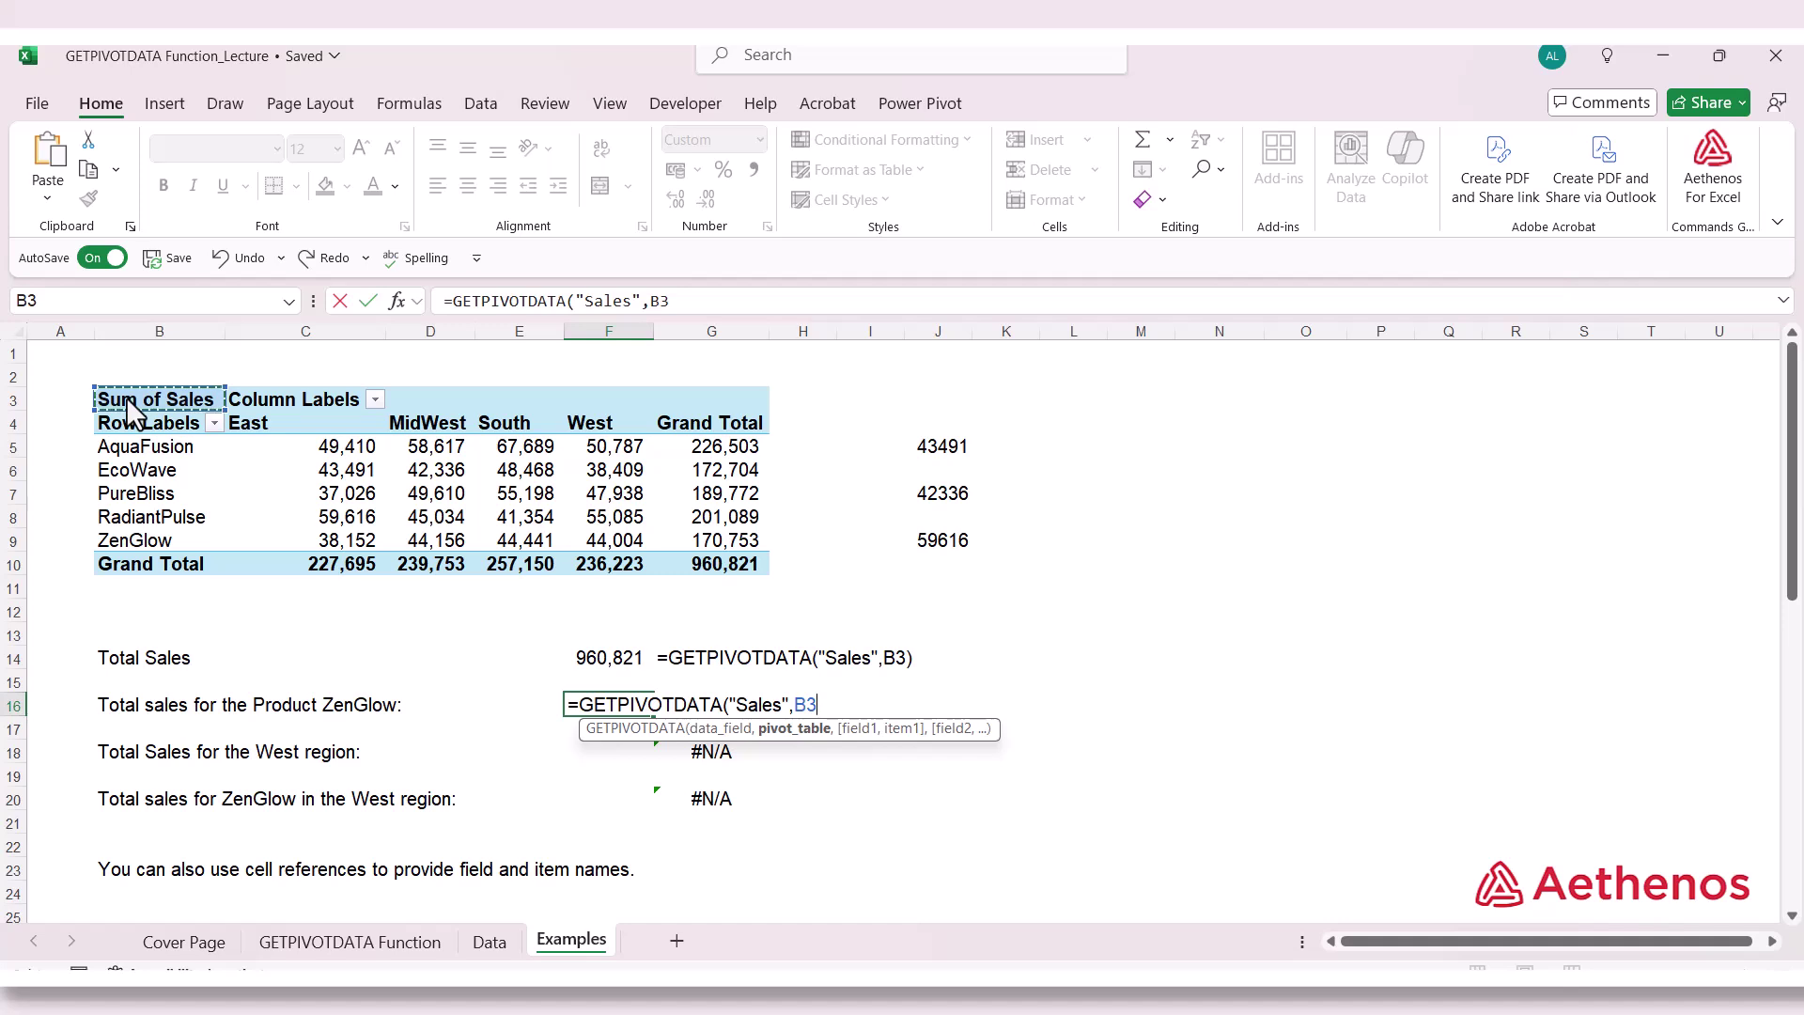
text(,)
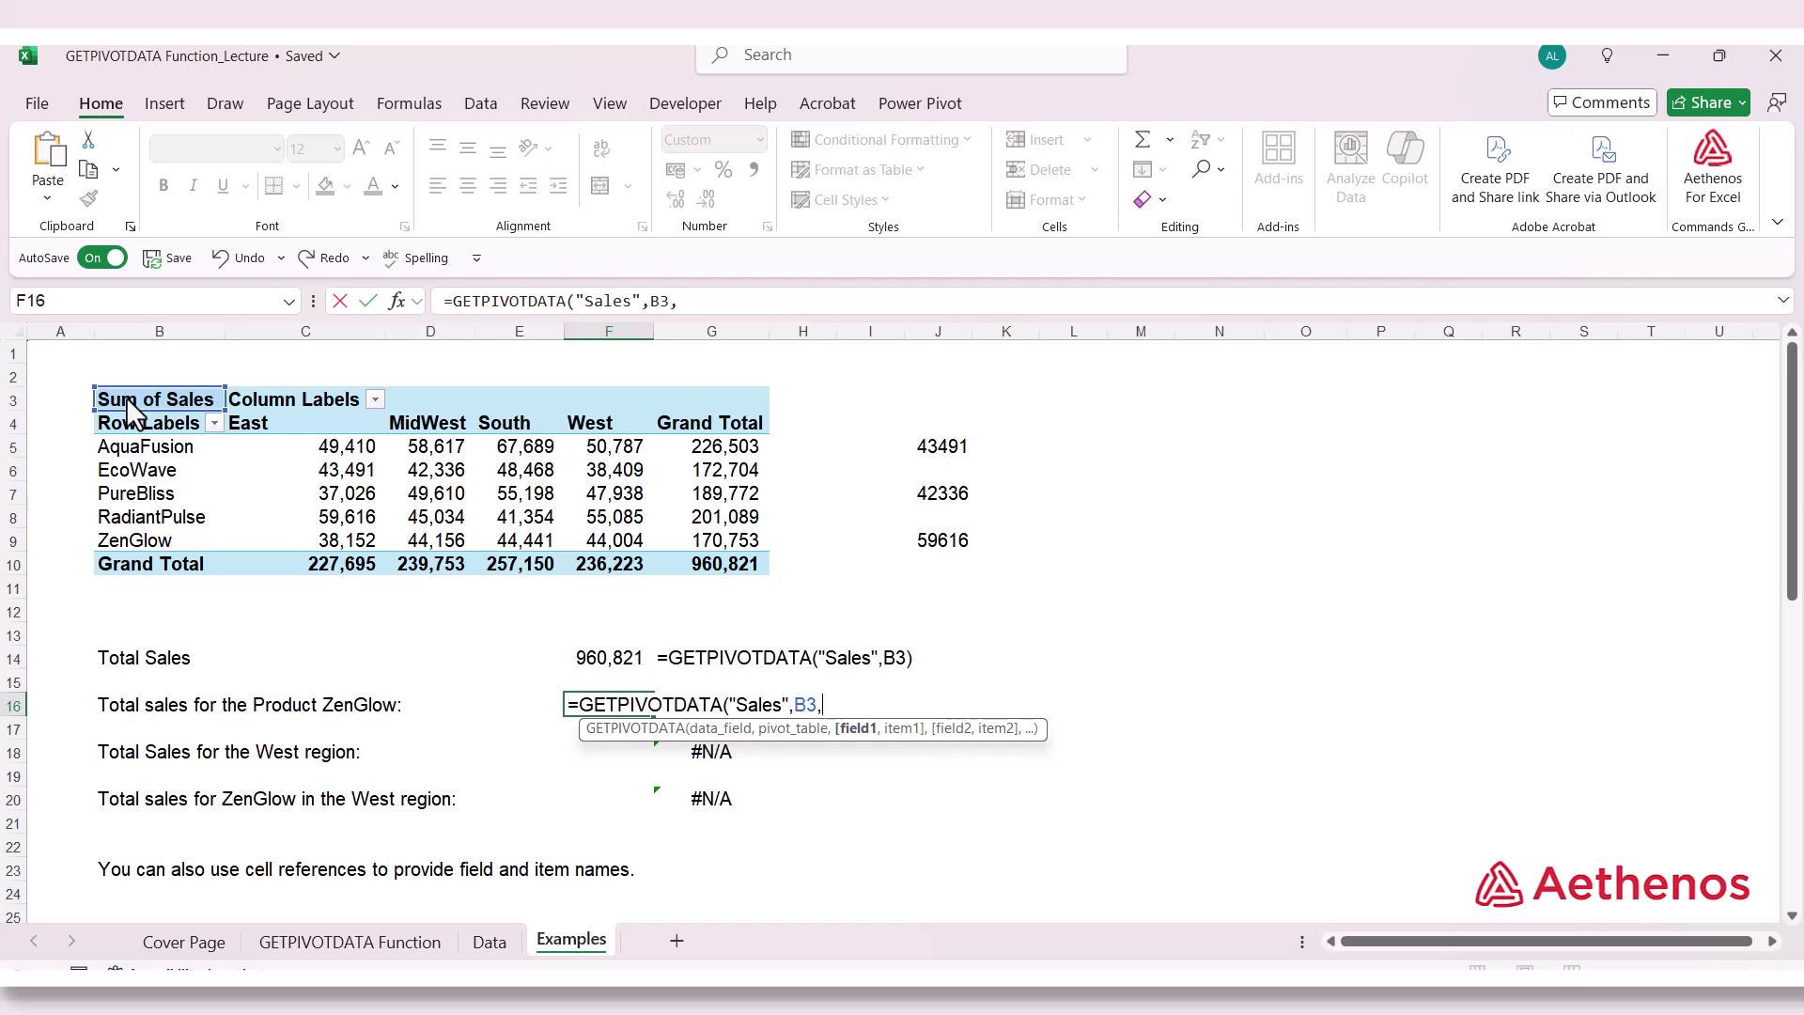
text(Prod)
text(uct)
key(BackSpace)
text(",)
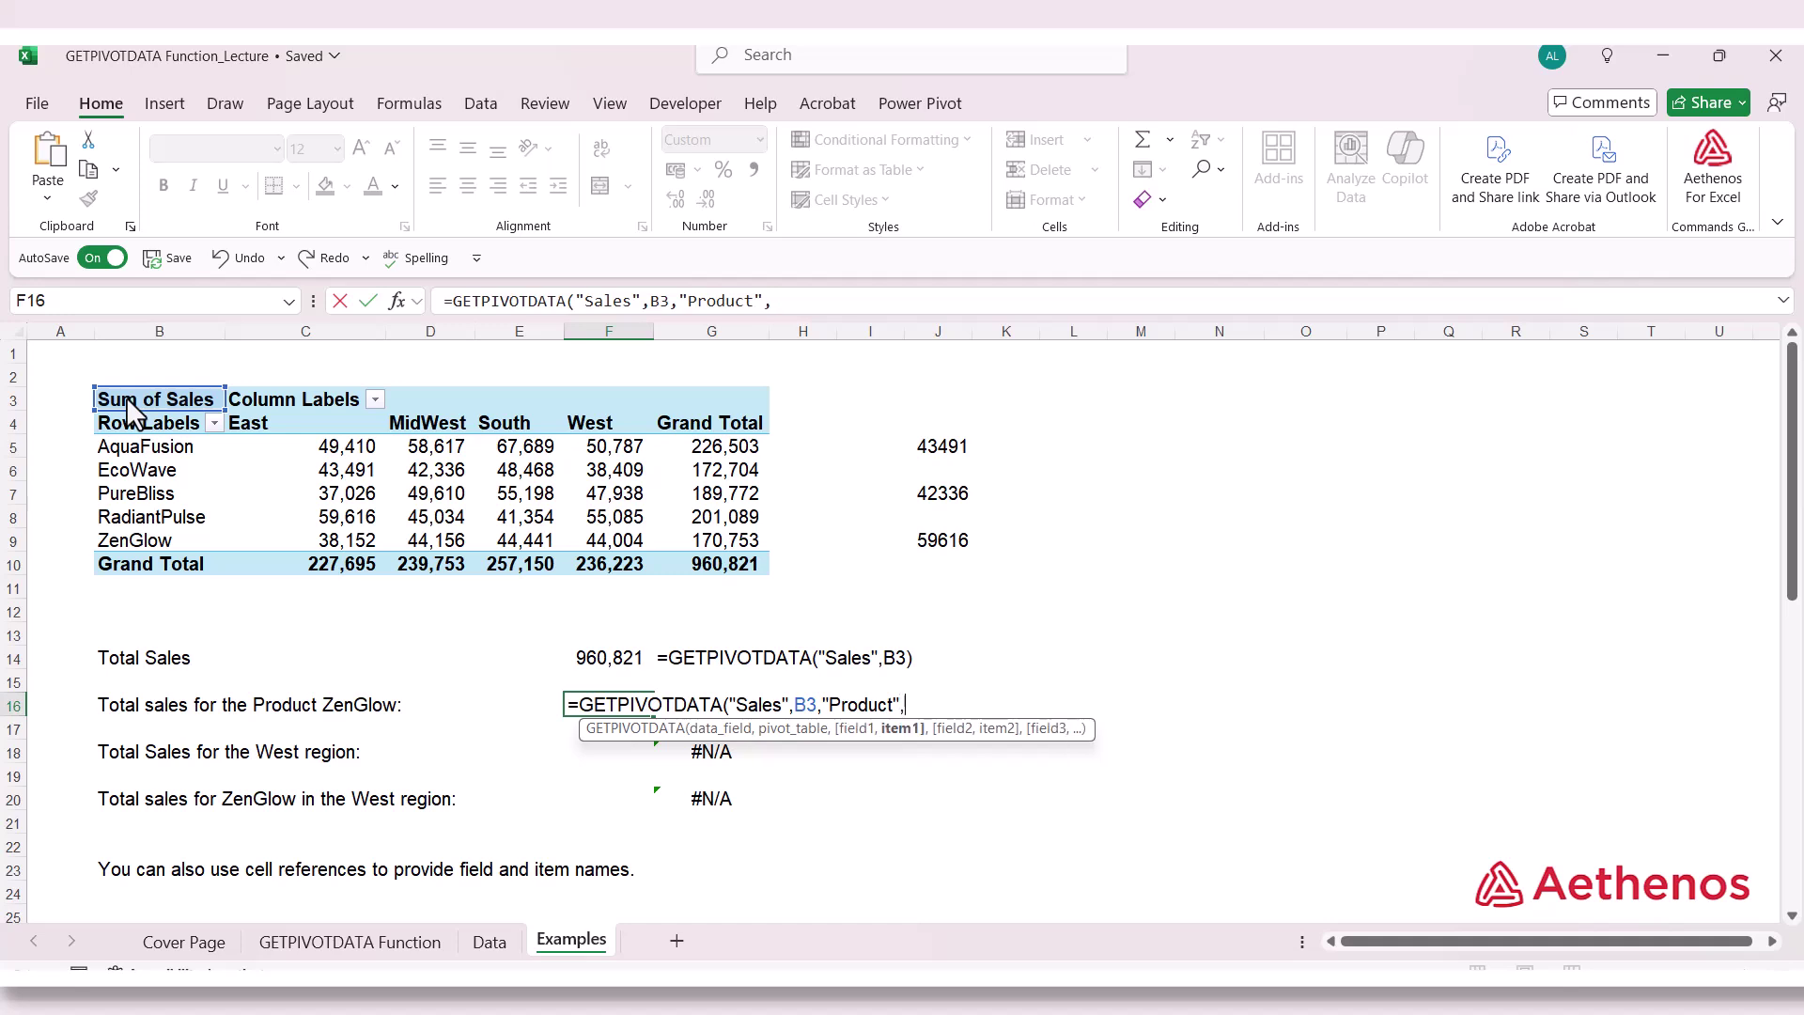
text("ZenGlow")
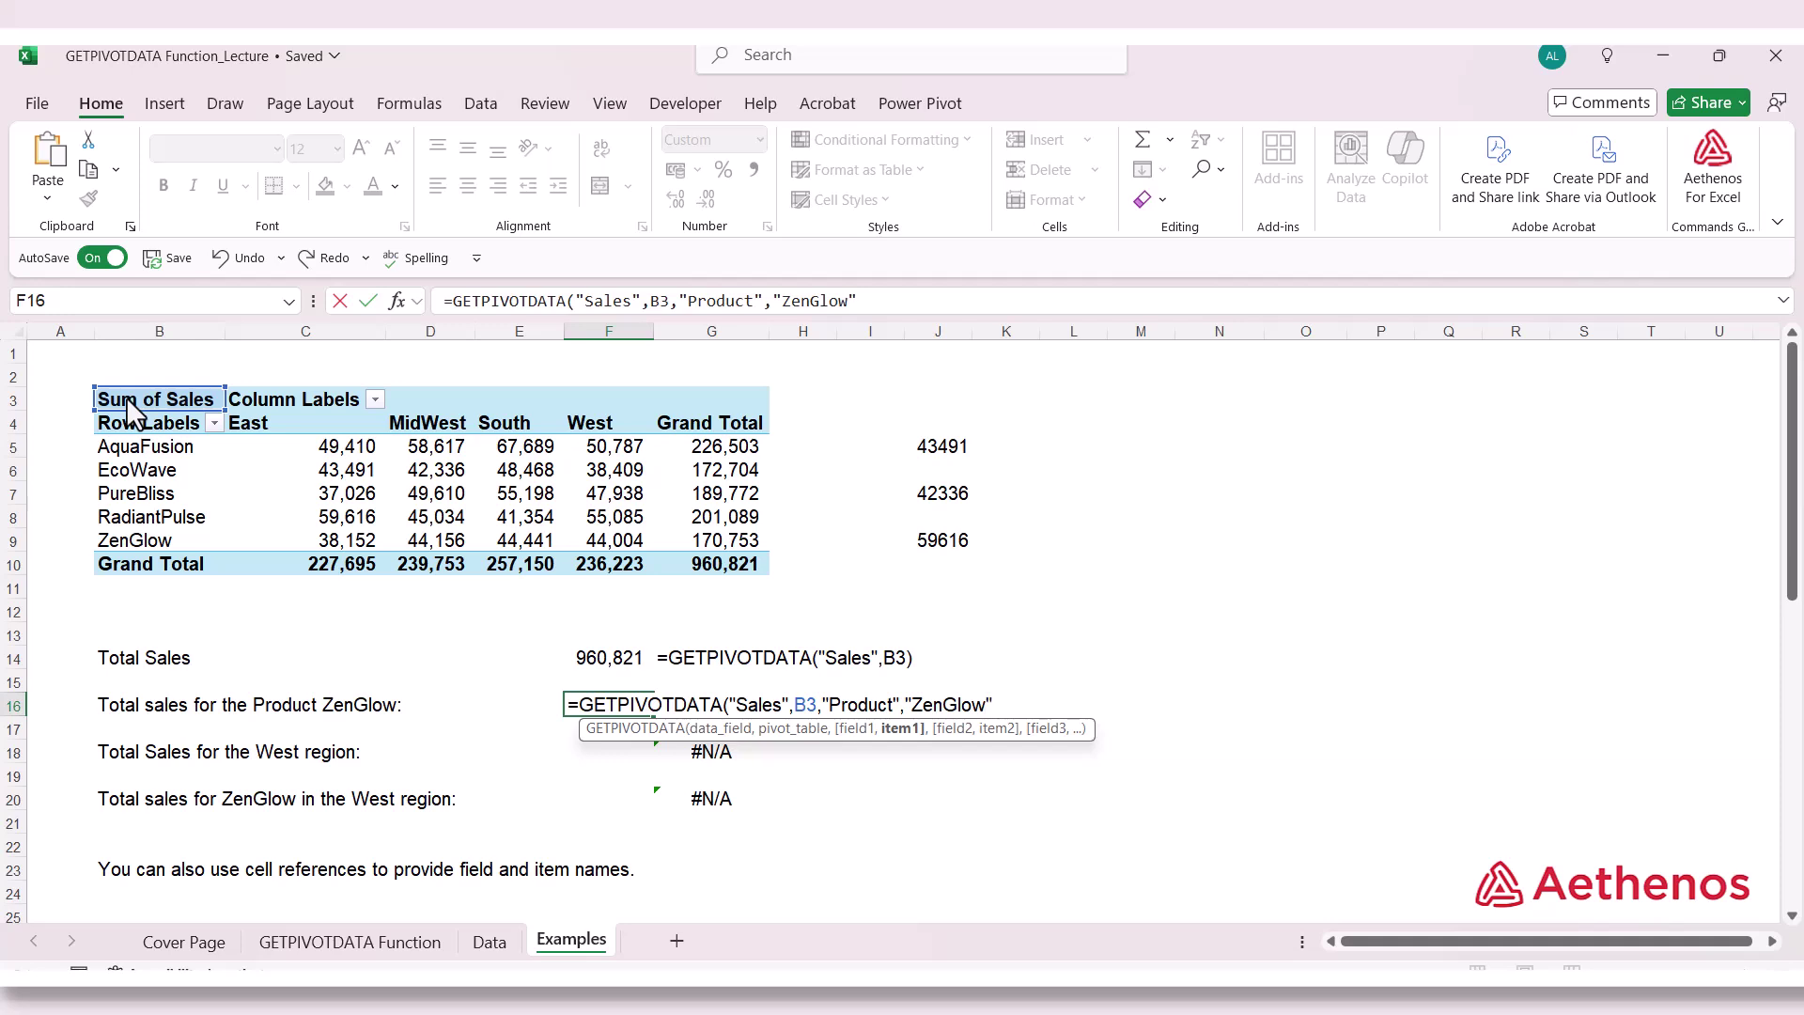
text())
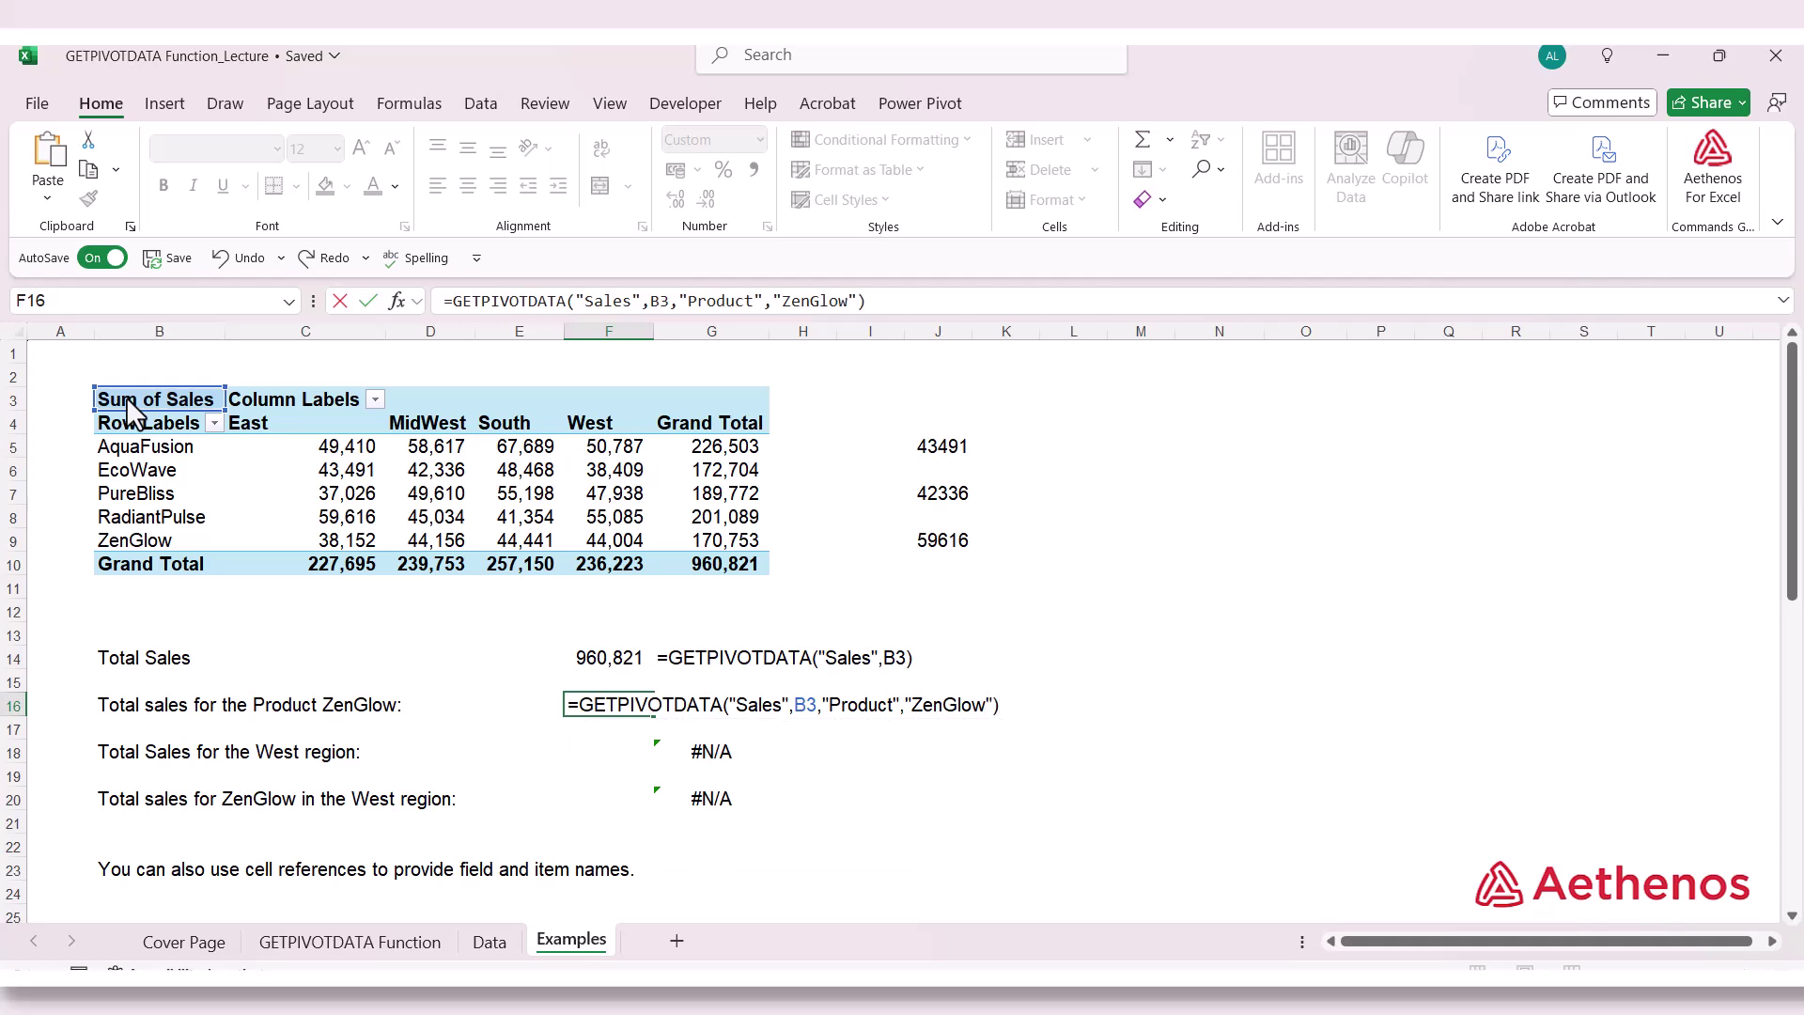
key(Return)
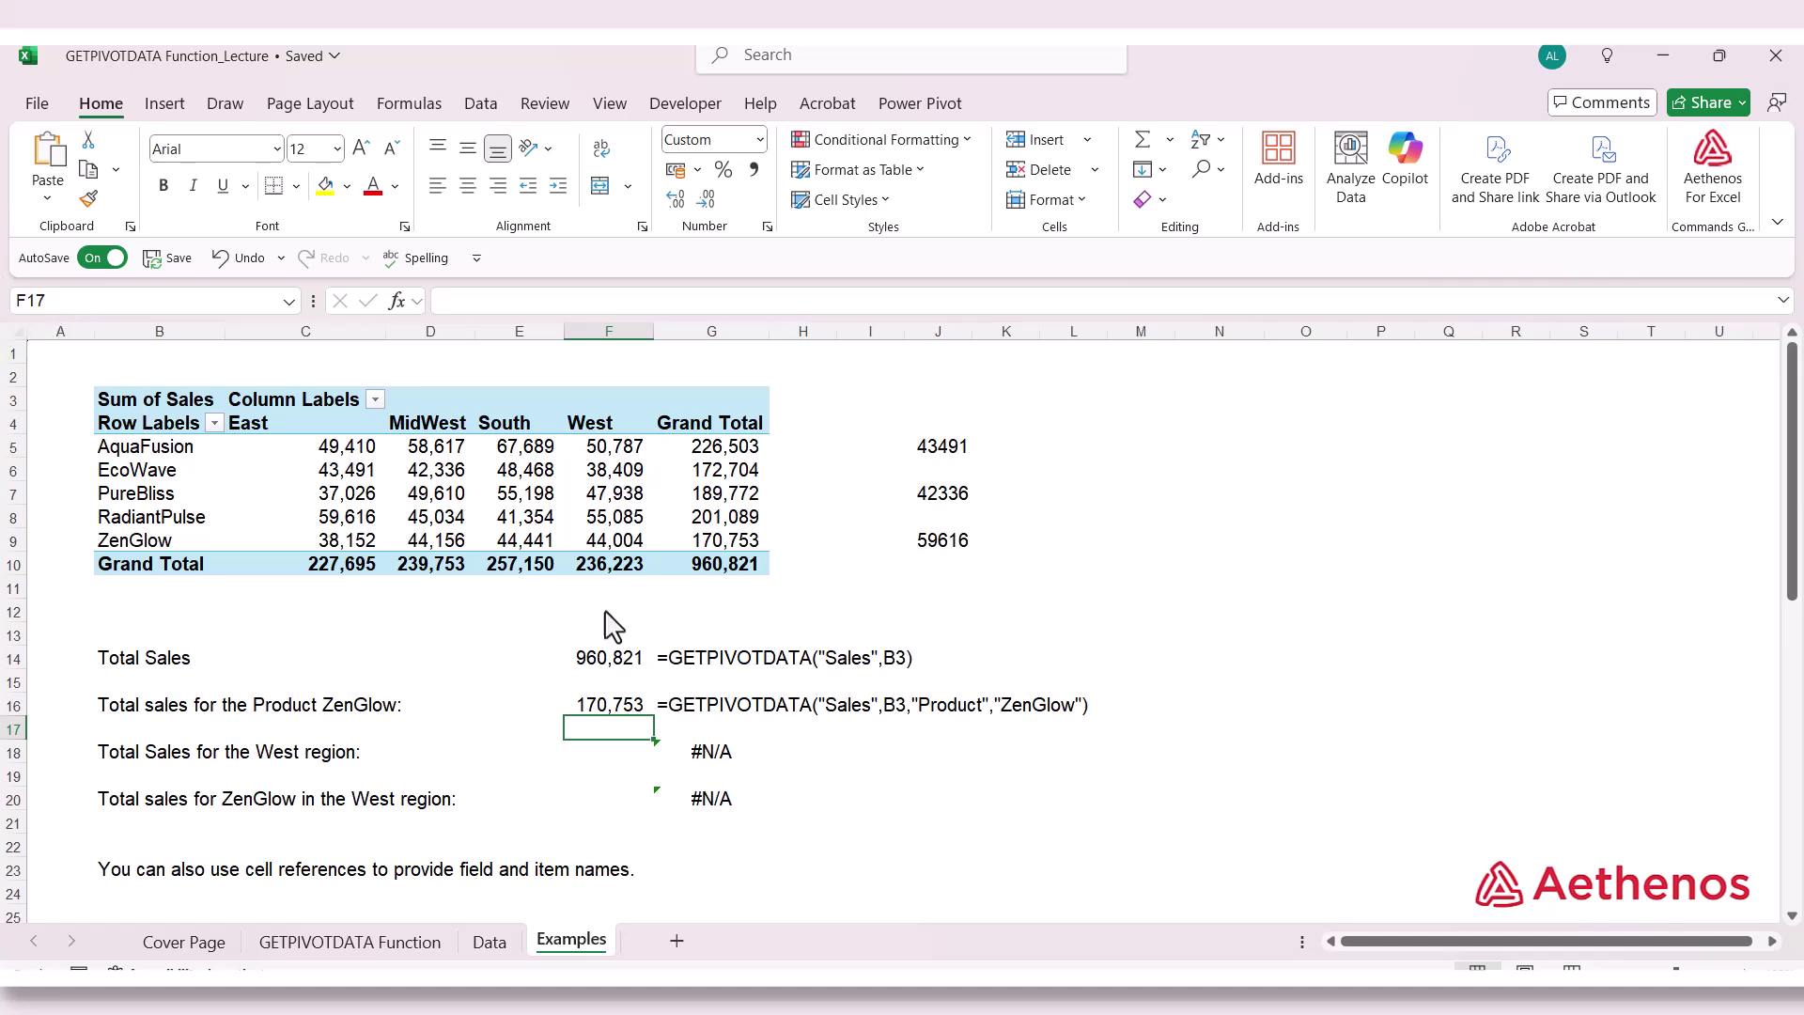
click(622, 707)
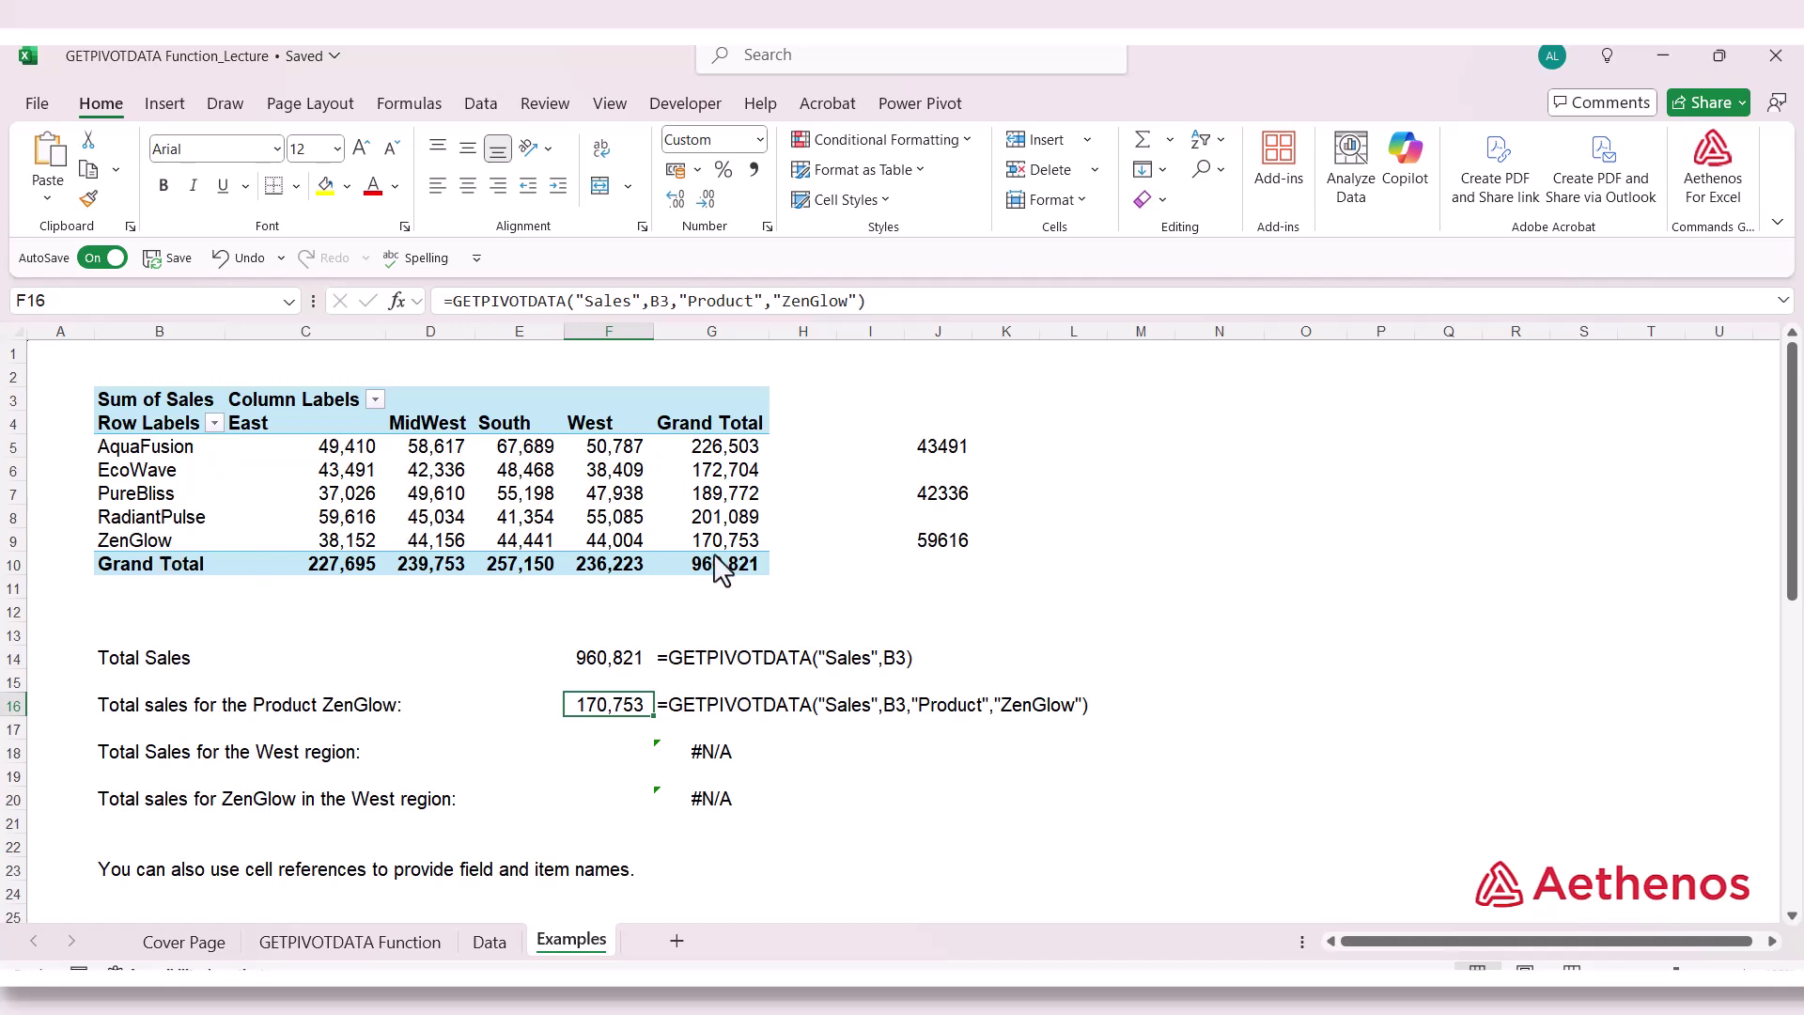
mouse_move(736, 543)
Calculate the West region's total sales in F18 with =GETPIVOTDATA("Sales",B3,"Region","West") and check it against the pivot table
click(624, 752)
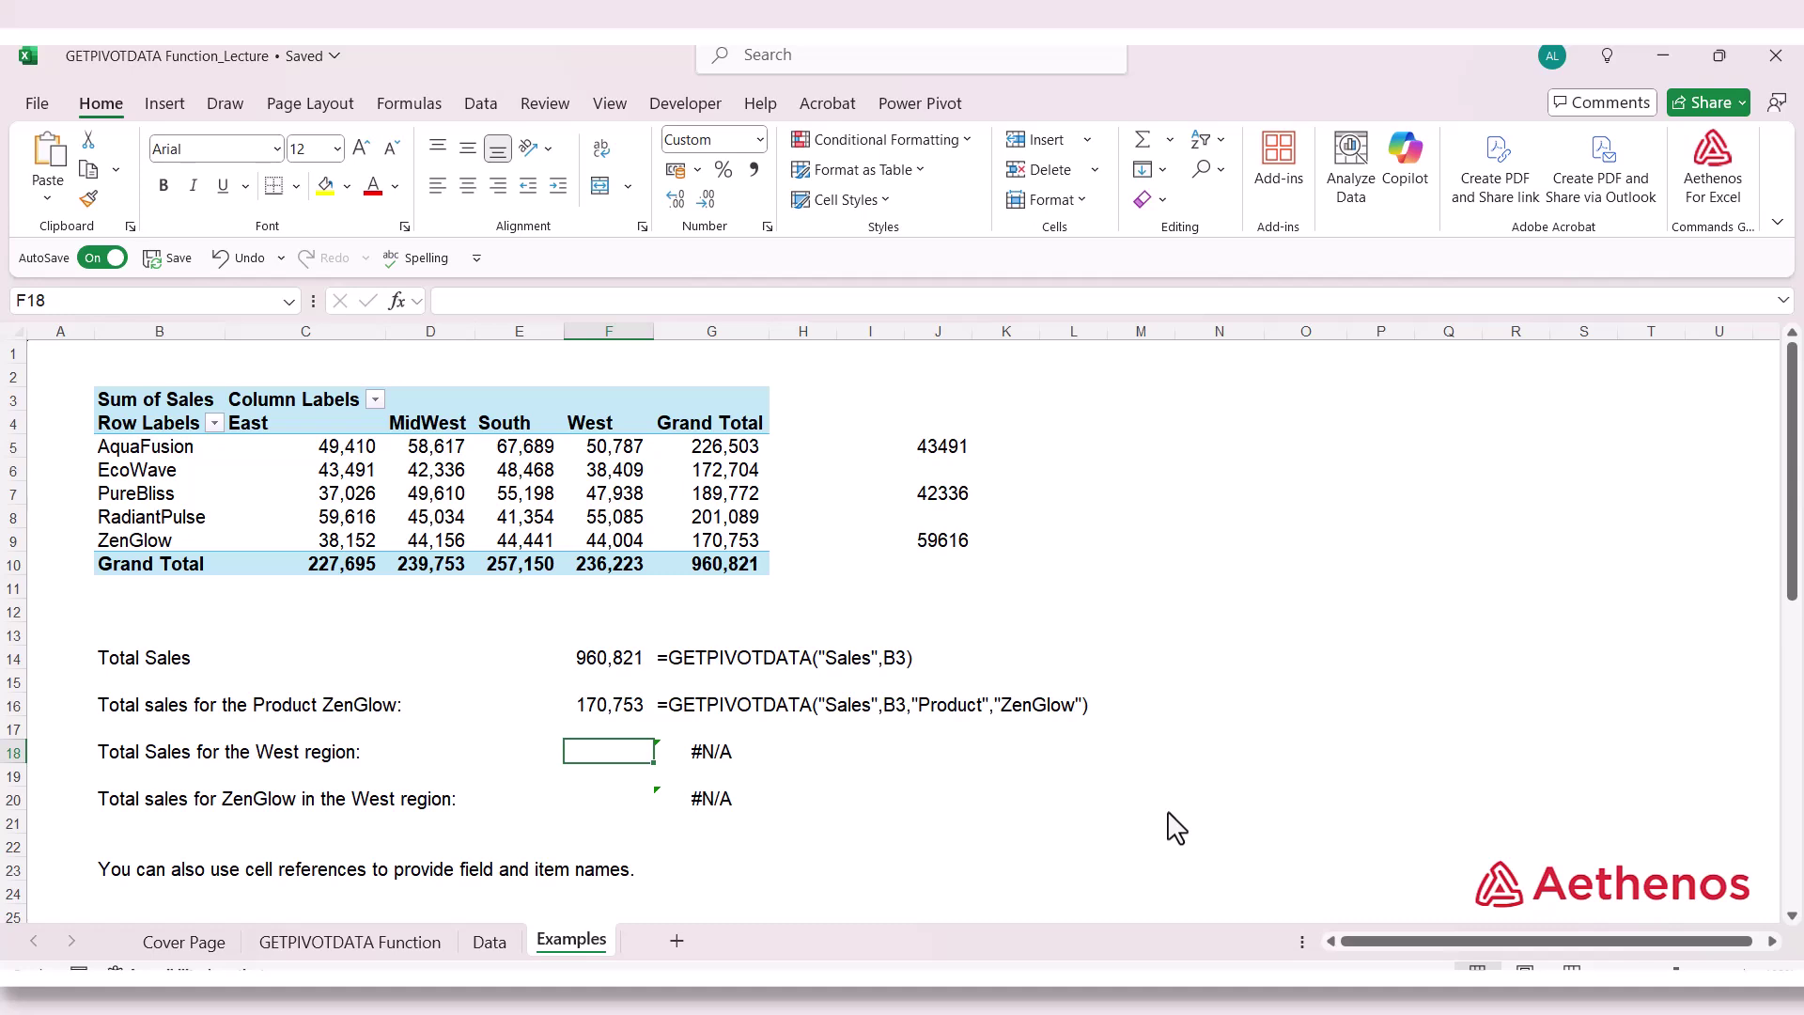
text(=get)
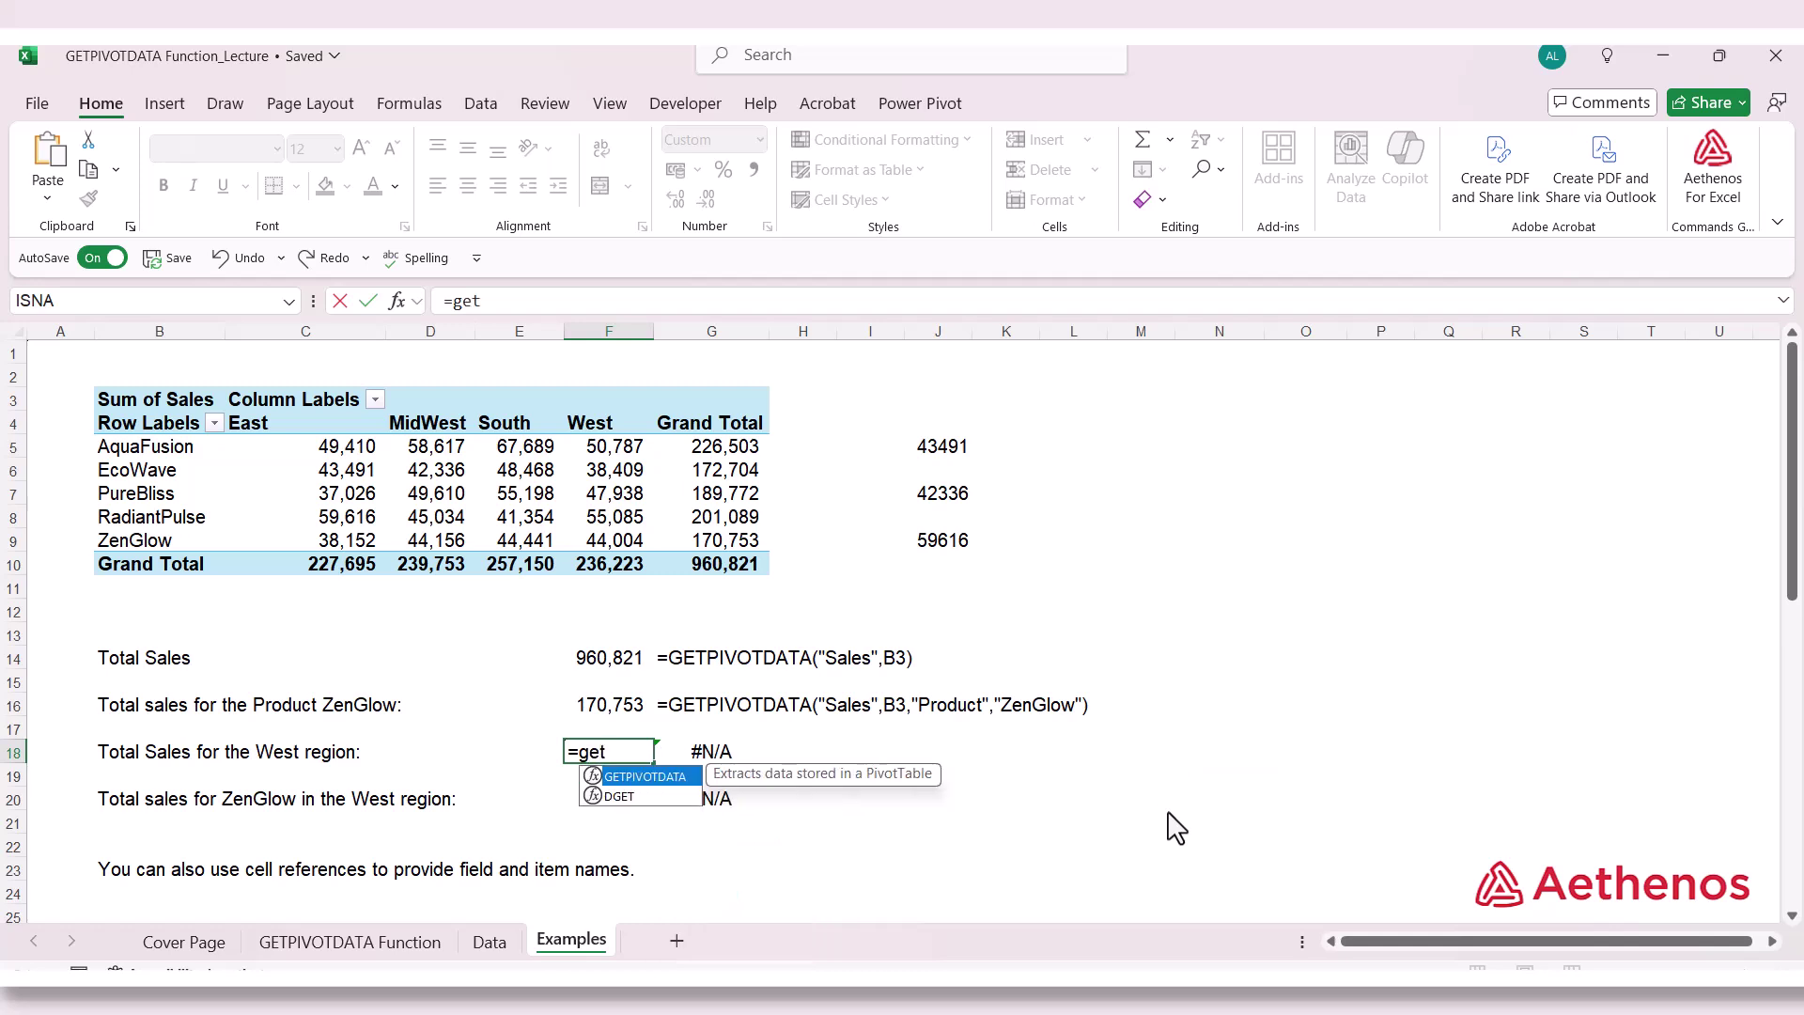
key(Tab)
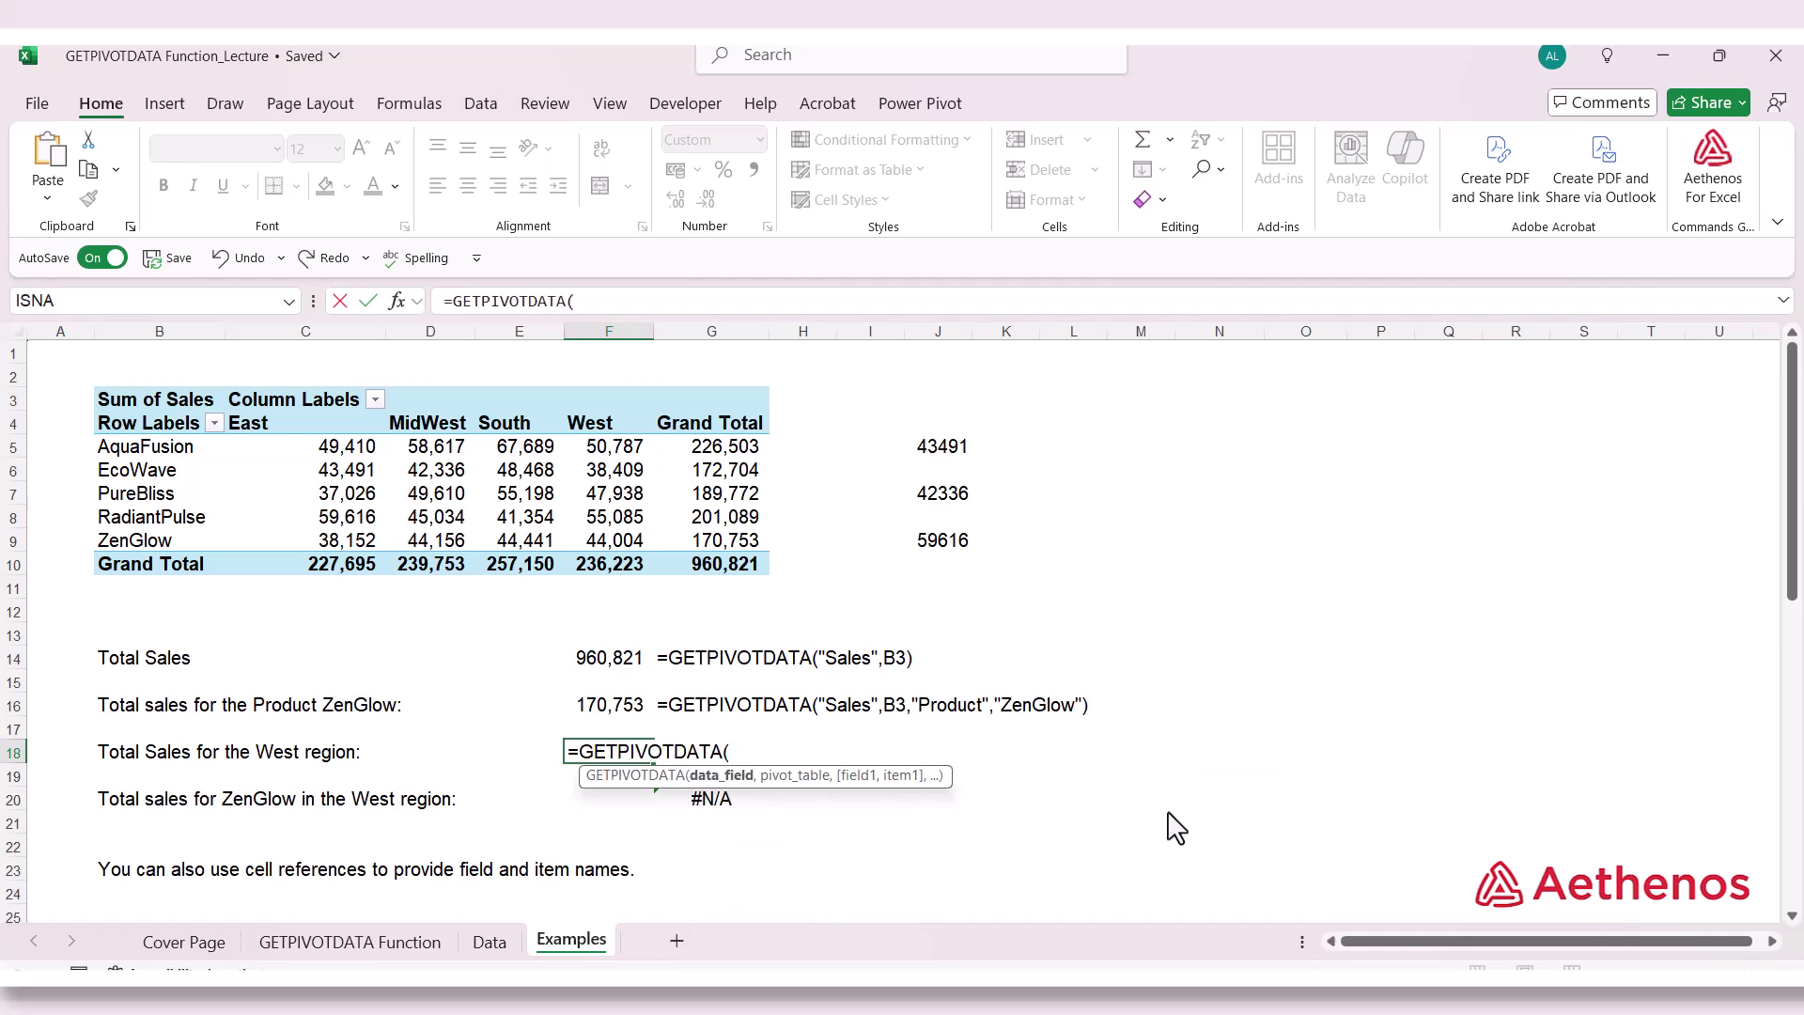
text("Sales",)
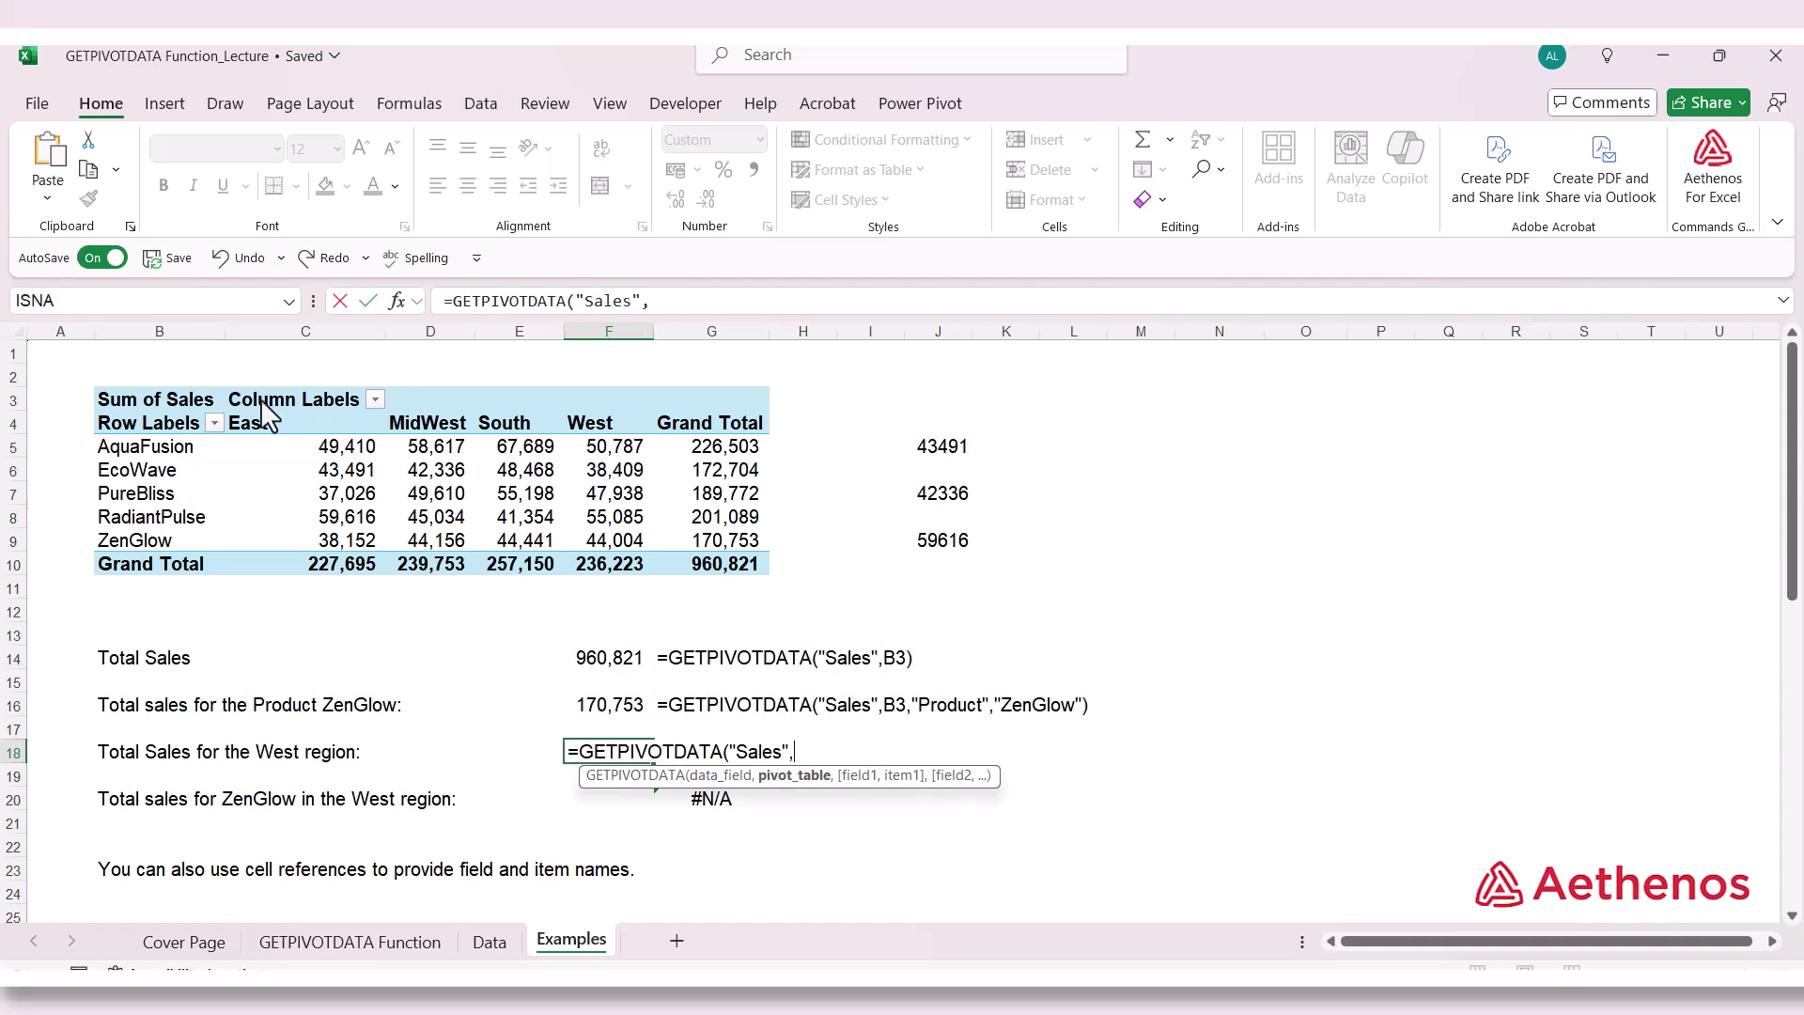
click(175, 398)
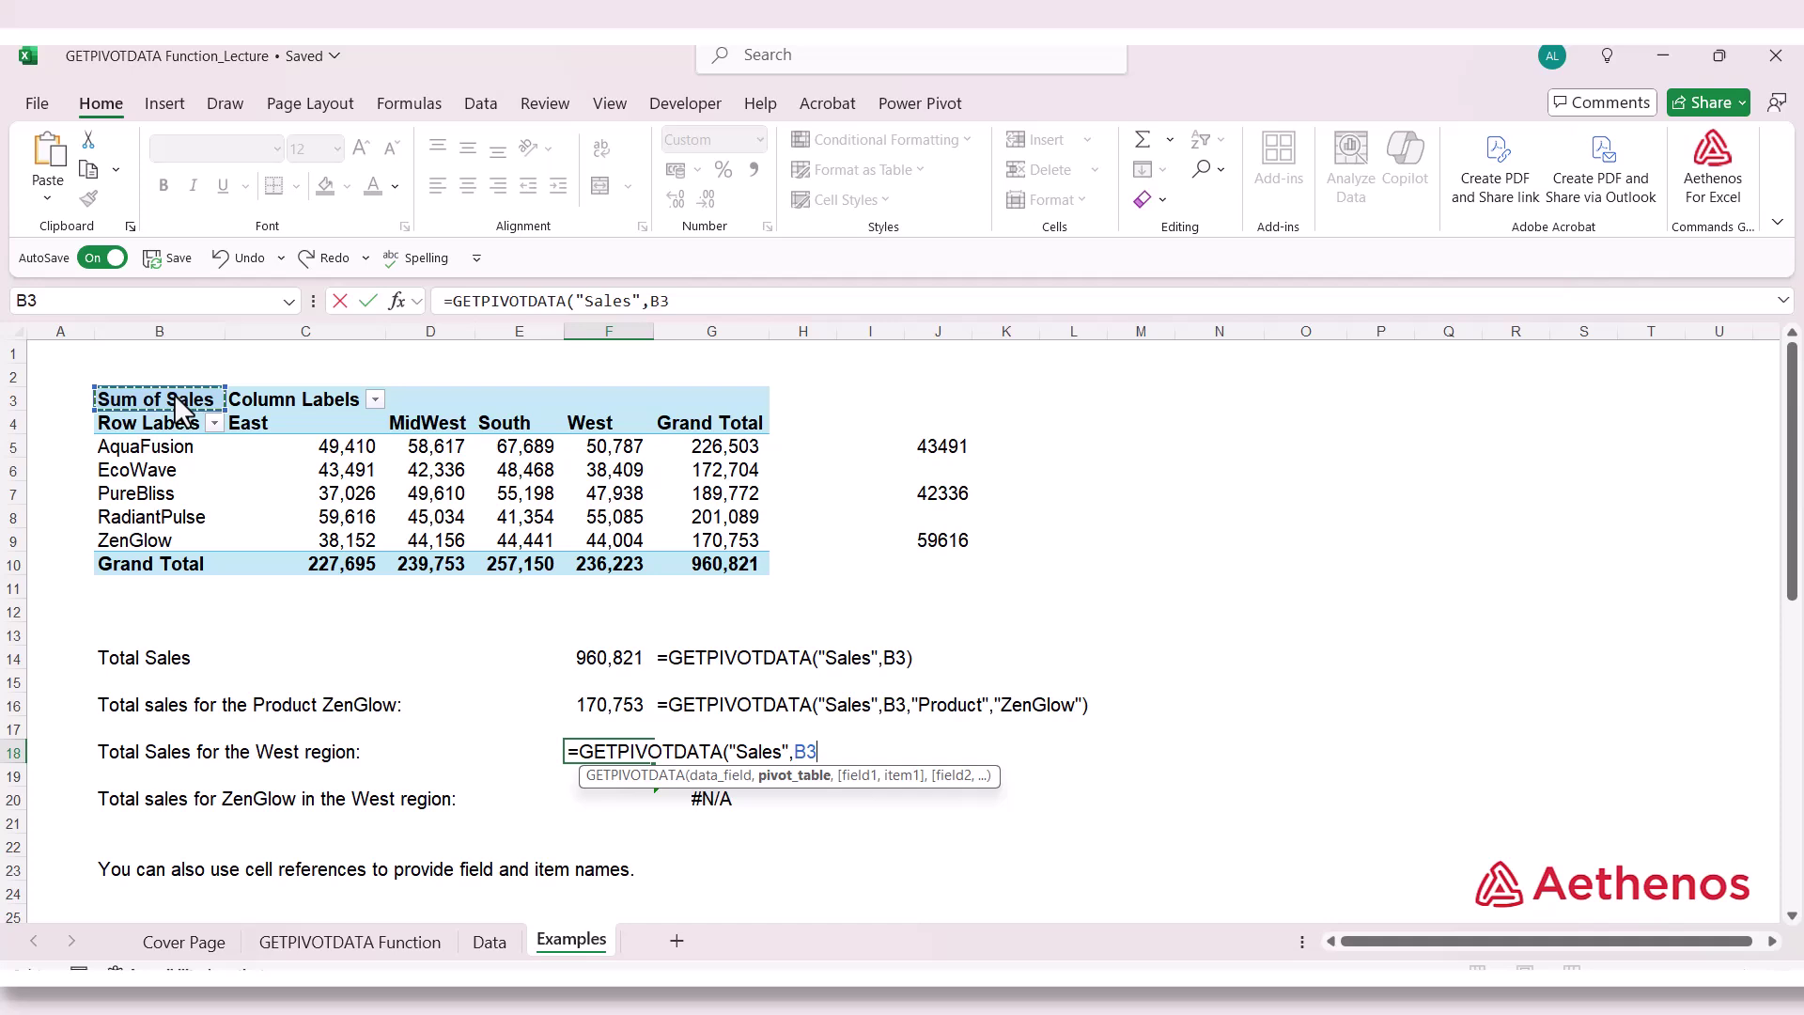
text(,)
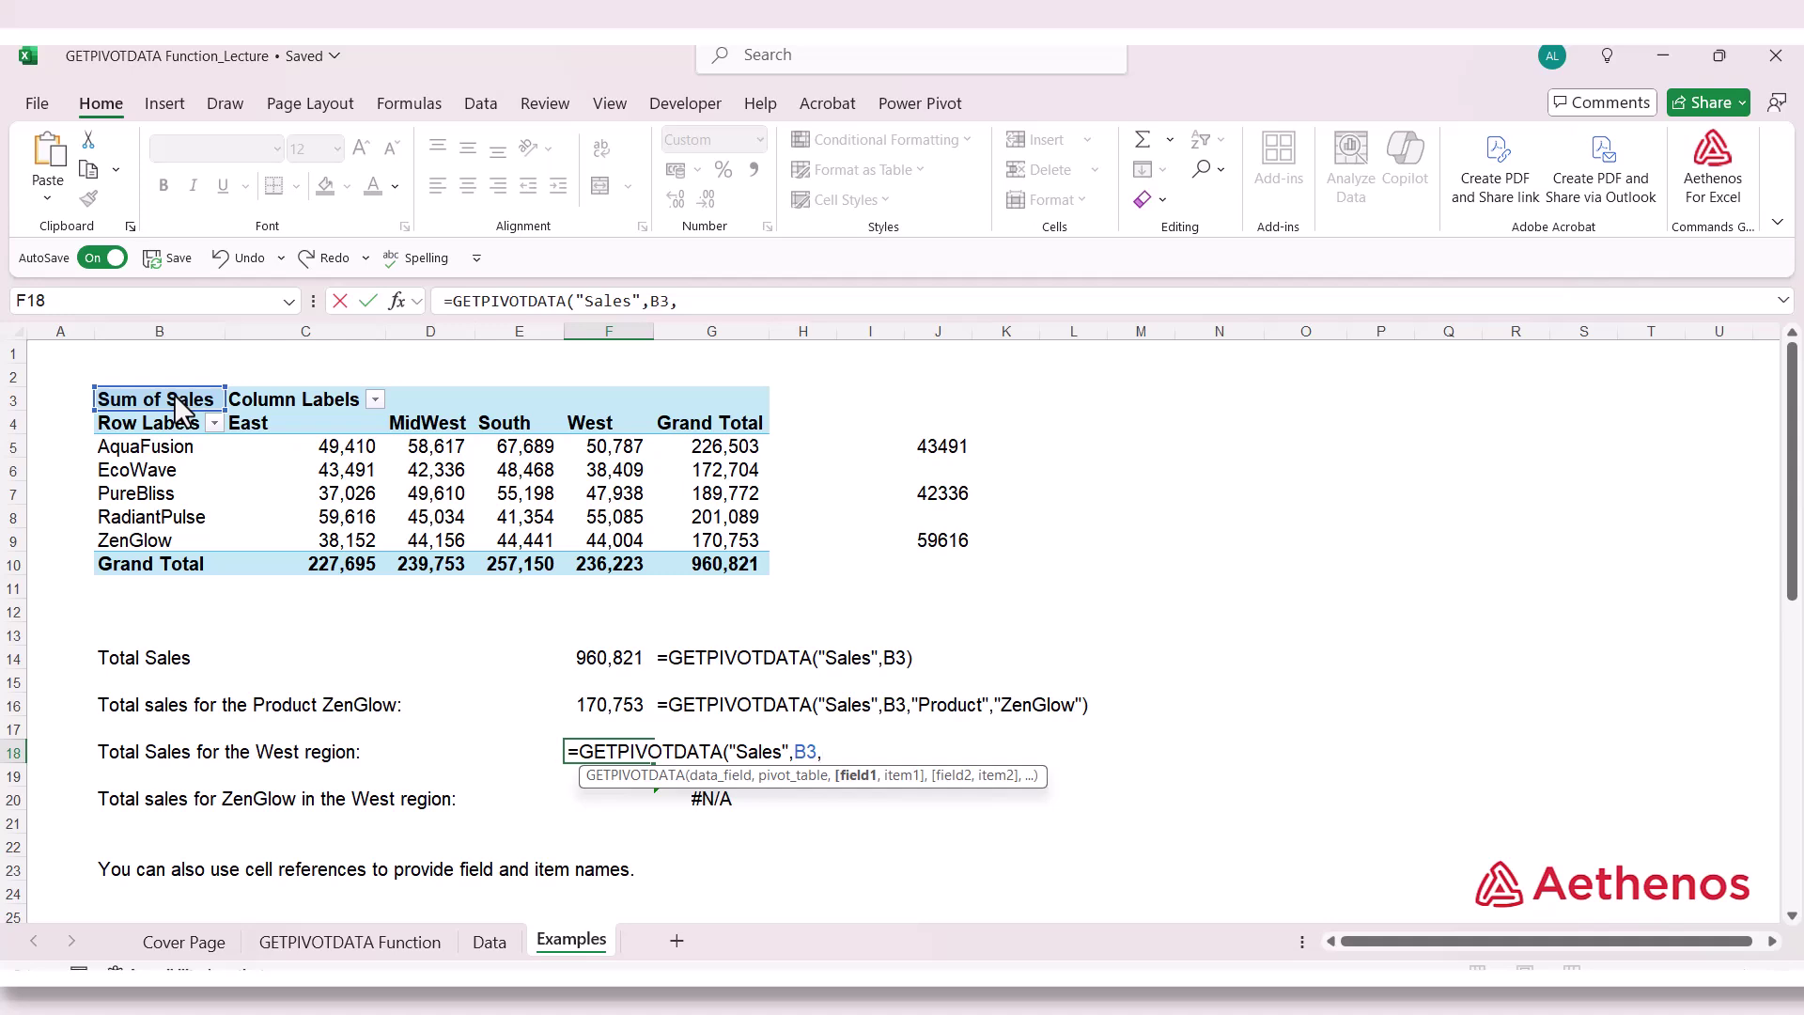
text("Region",)
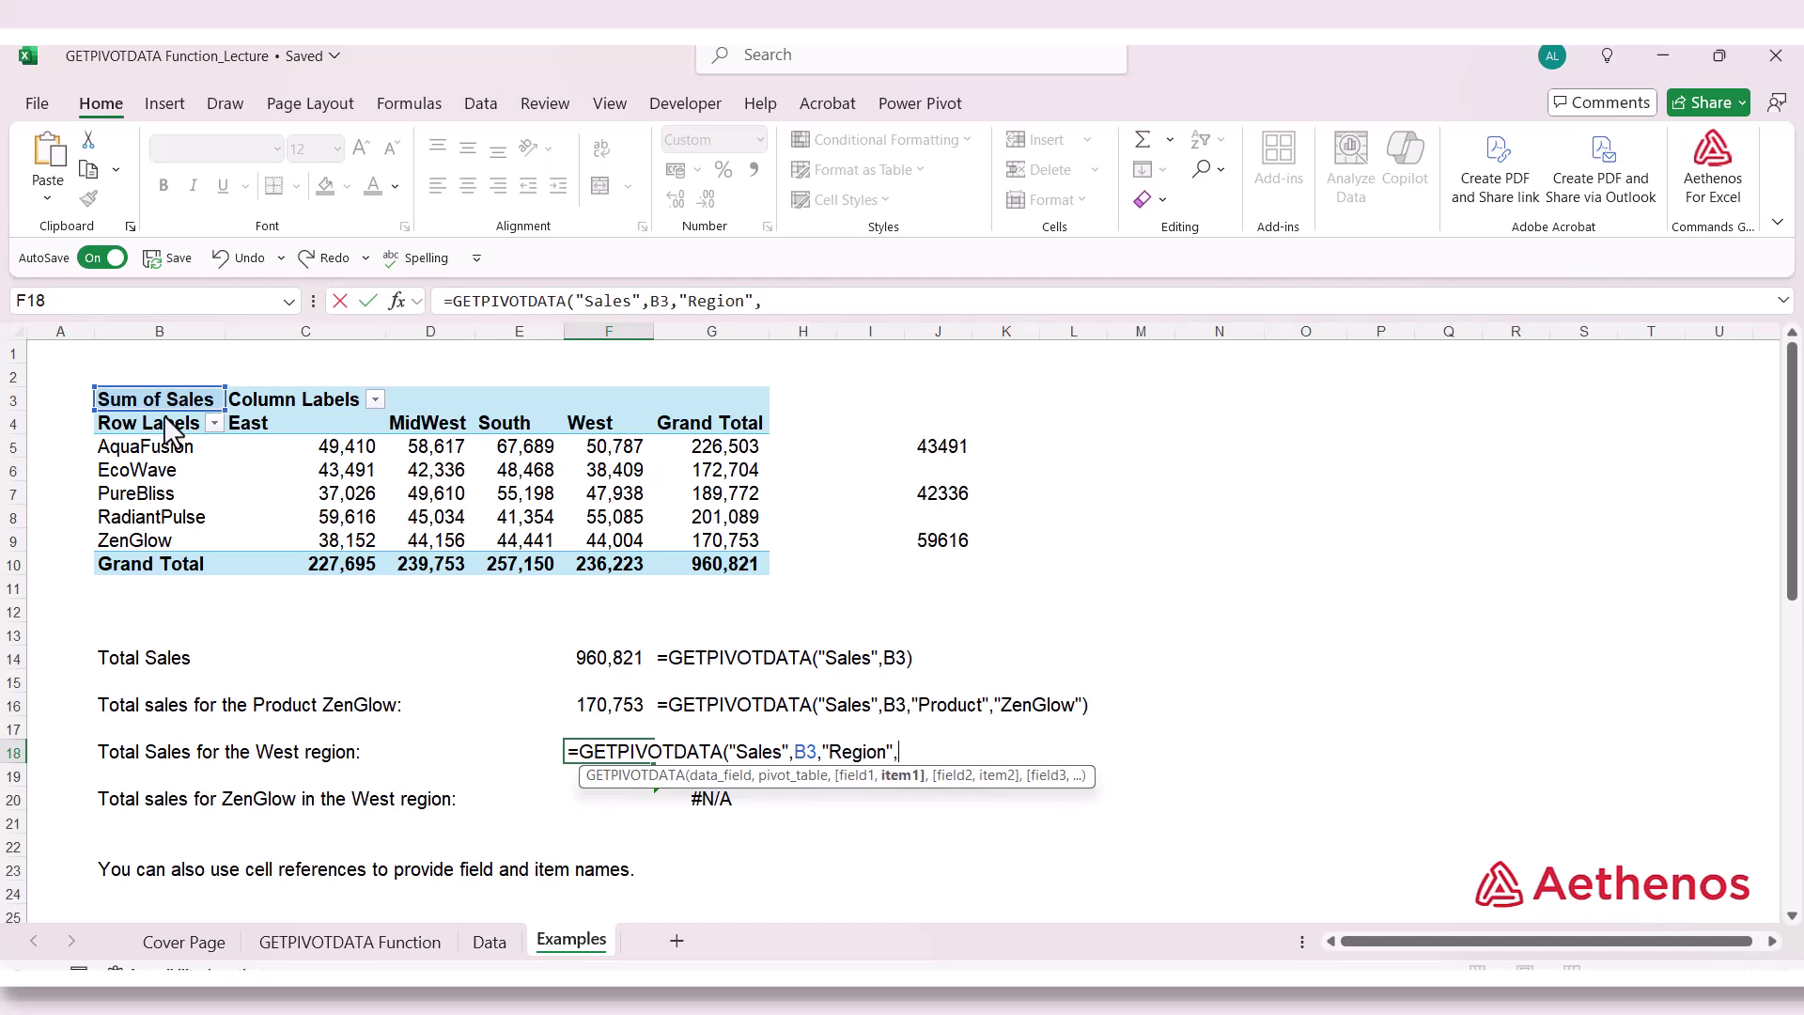
text(")
text(West)
text())
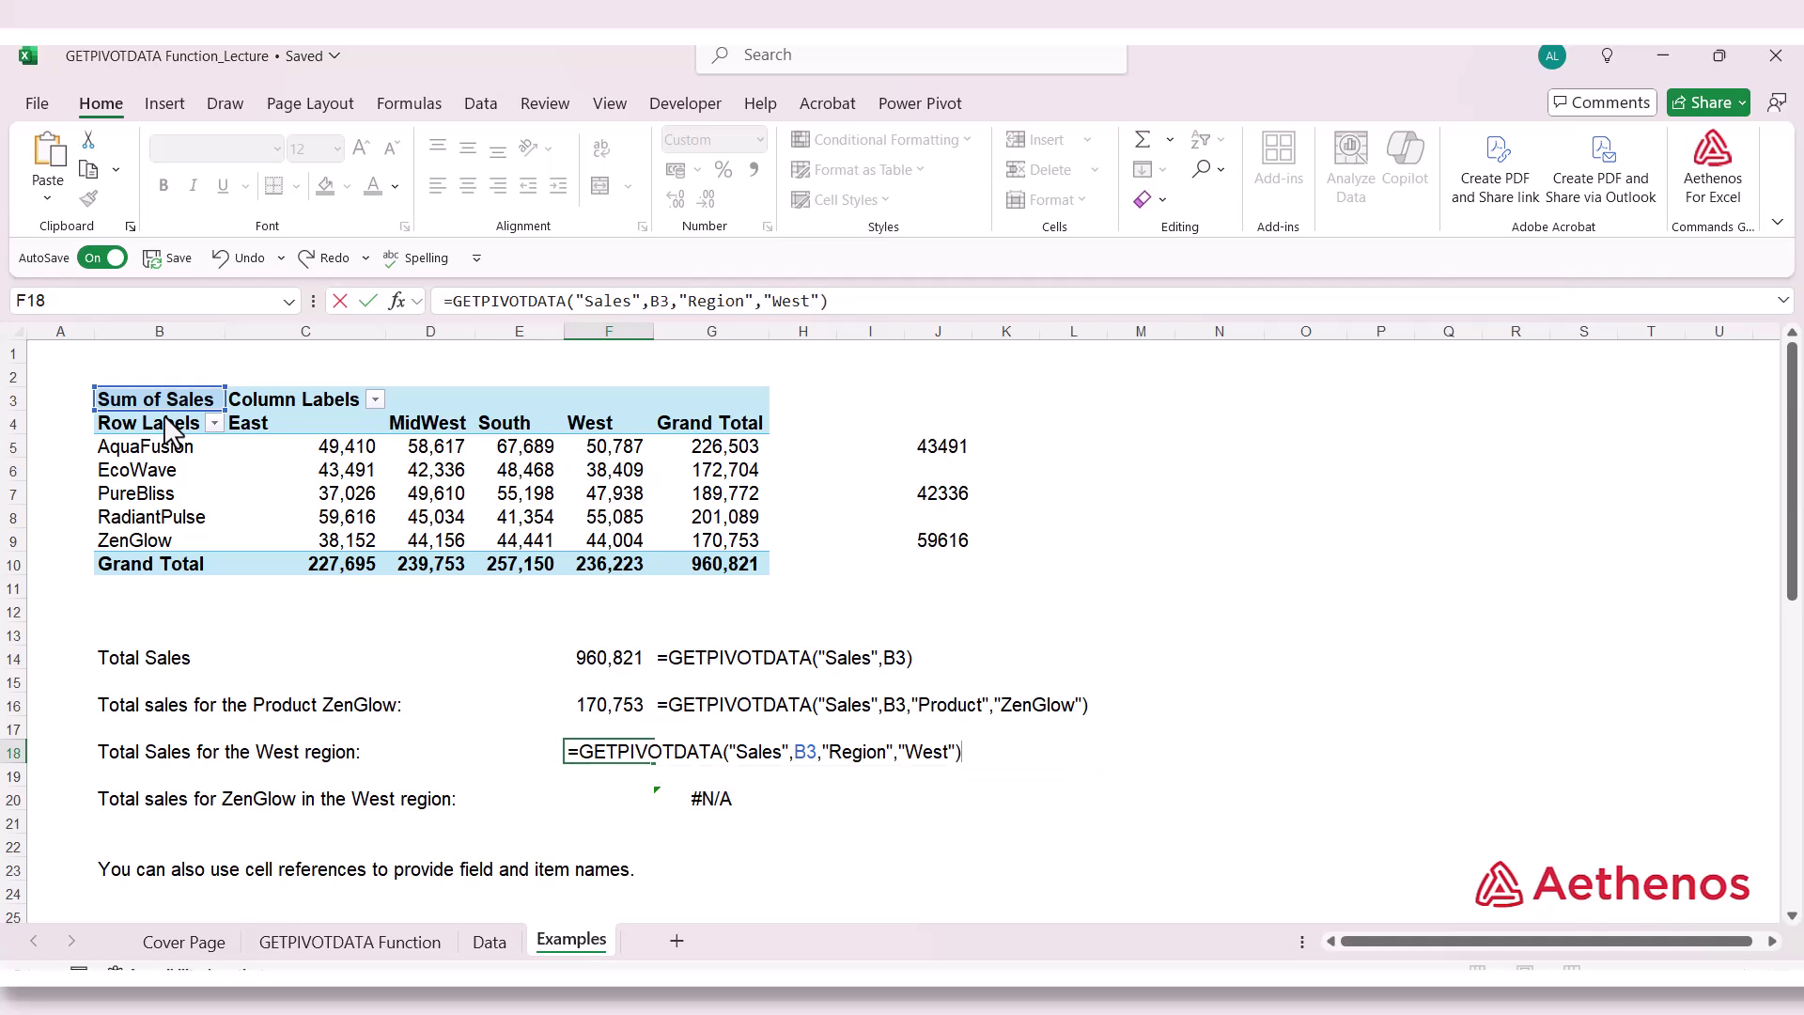
key(Return)
key(Up)
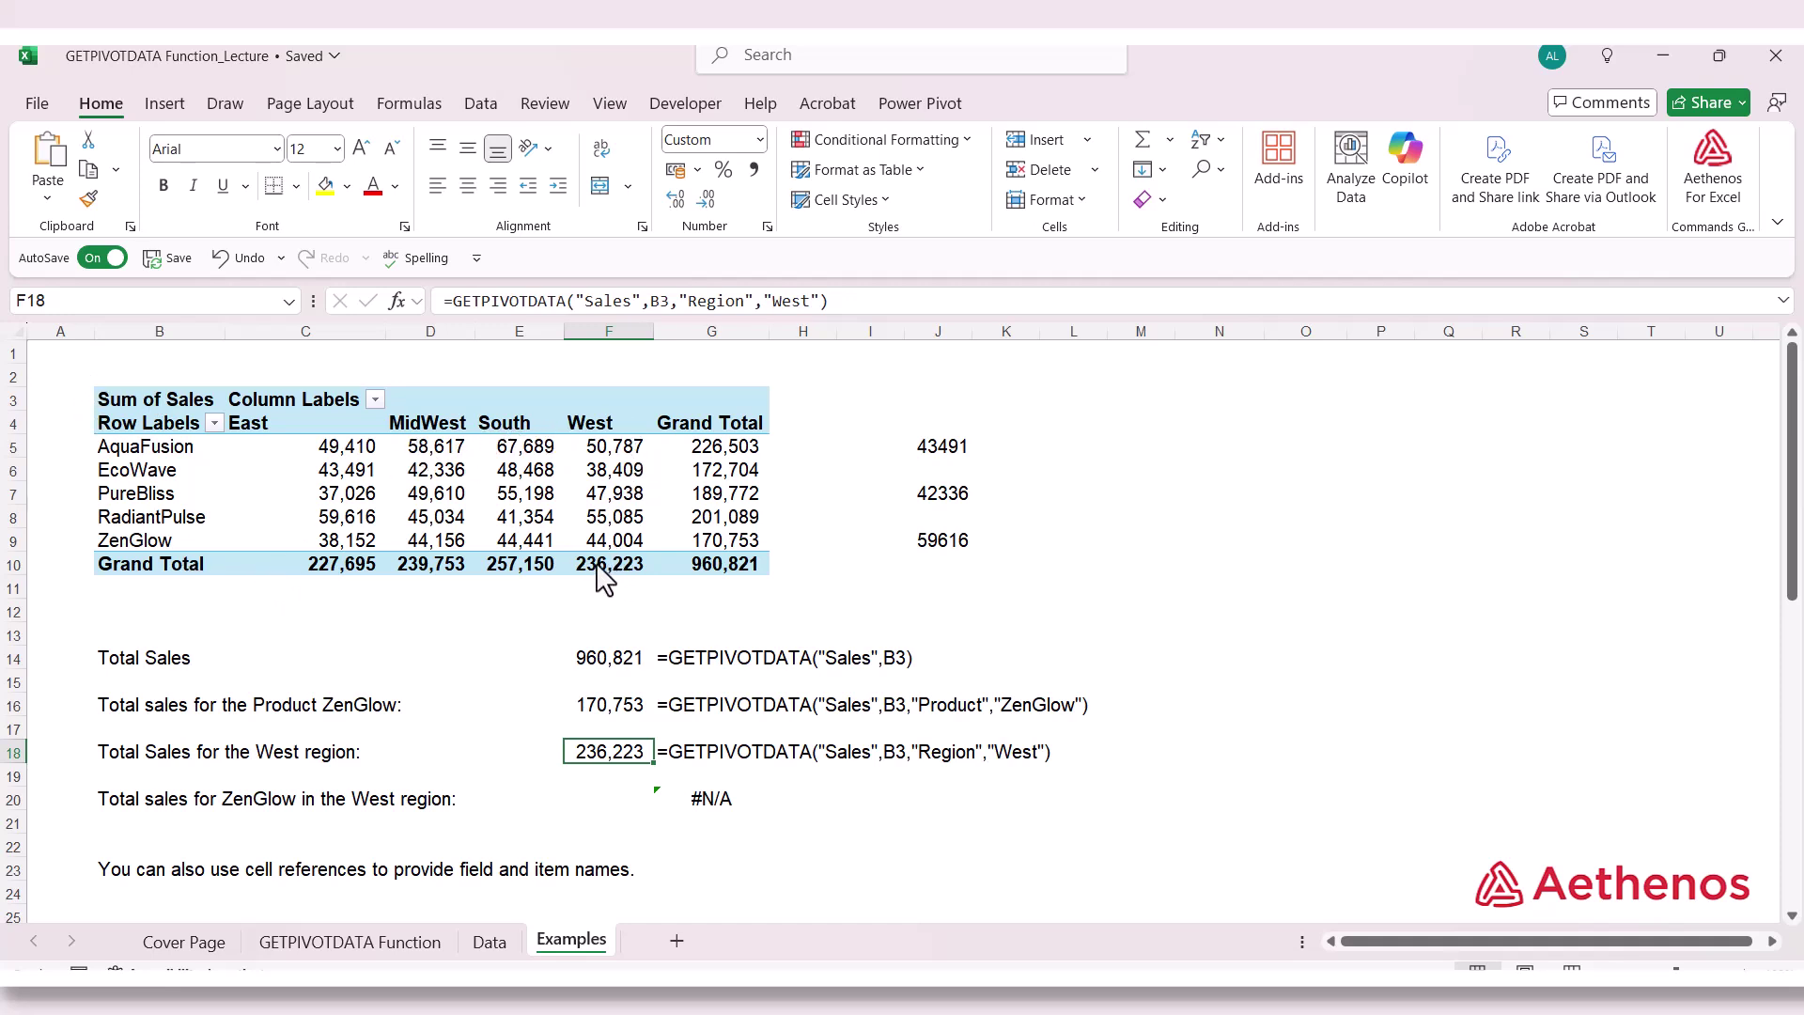
mouse_move(622, 583)
Calculate ZenGlow's sales in the West region in F20 with =GETPIVOTDATA("Sales",B3,"Product","ZenGlow","Region","West")
click(604, 806)
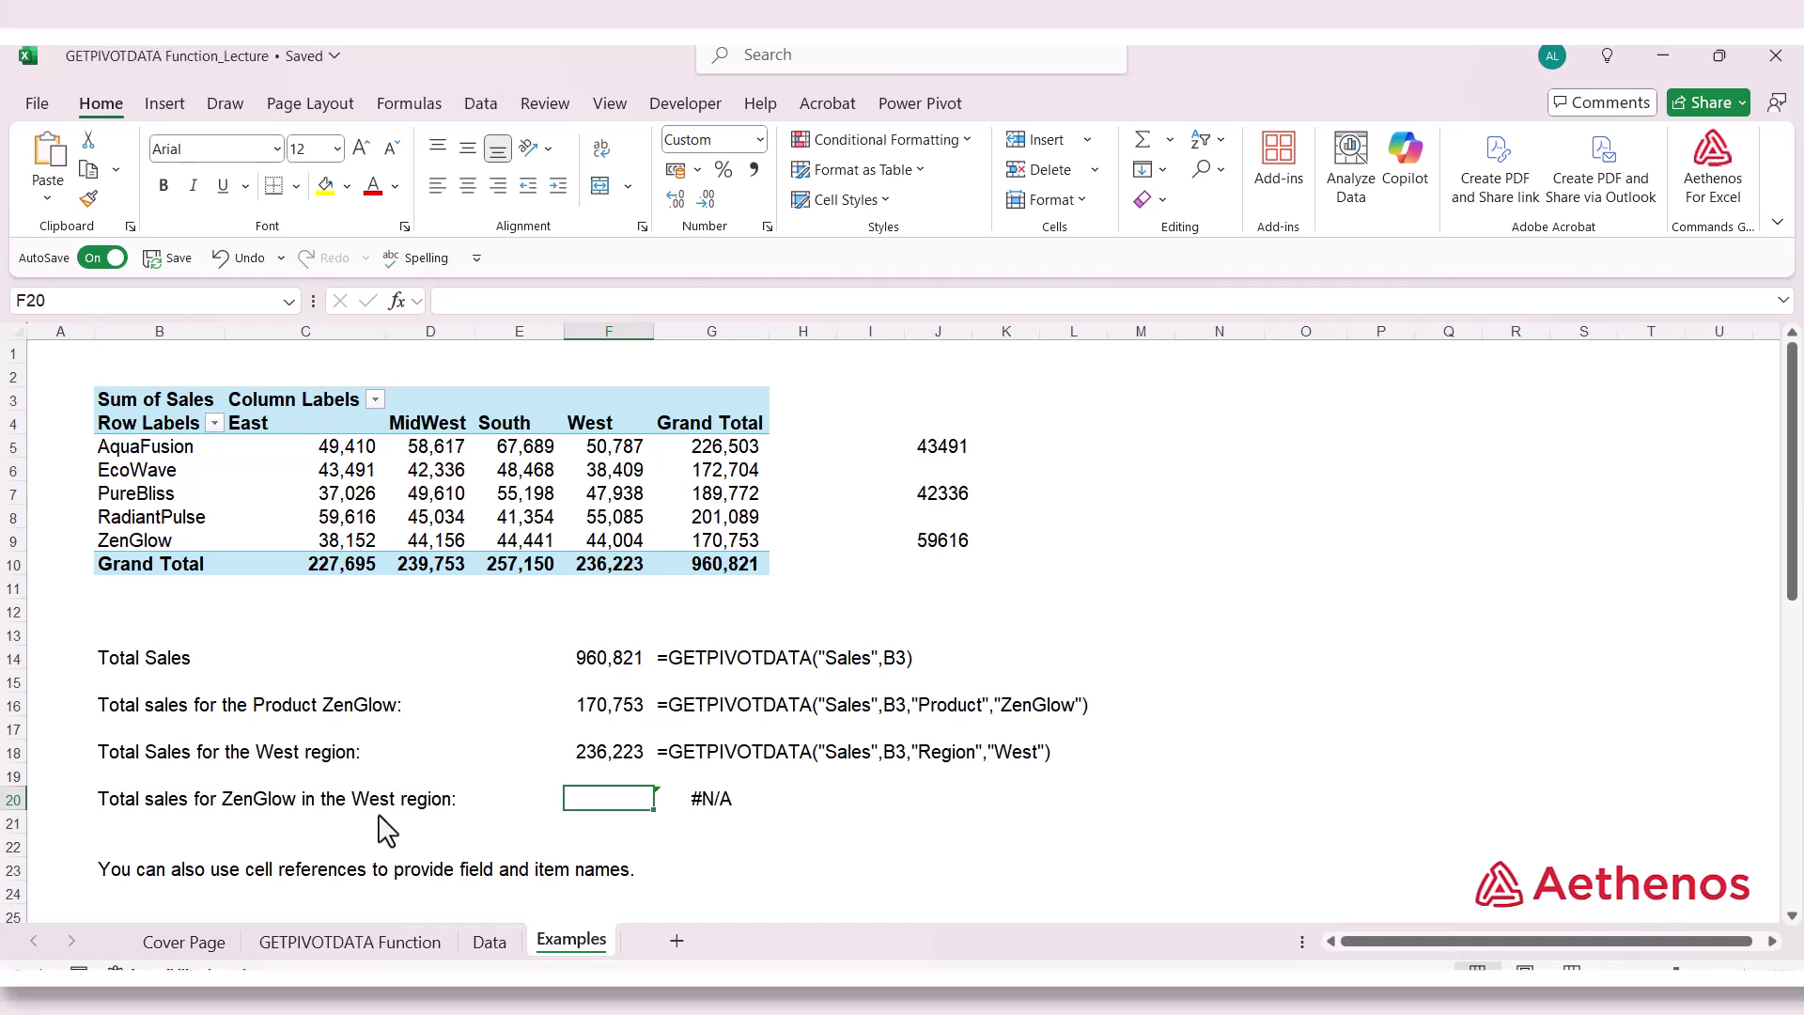
text(=)
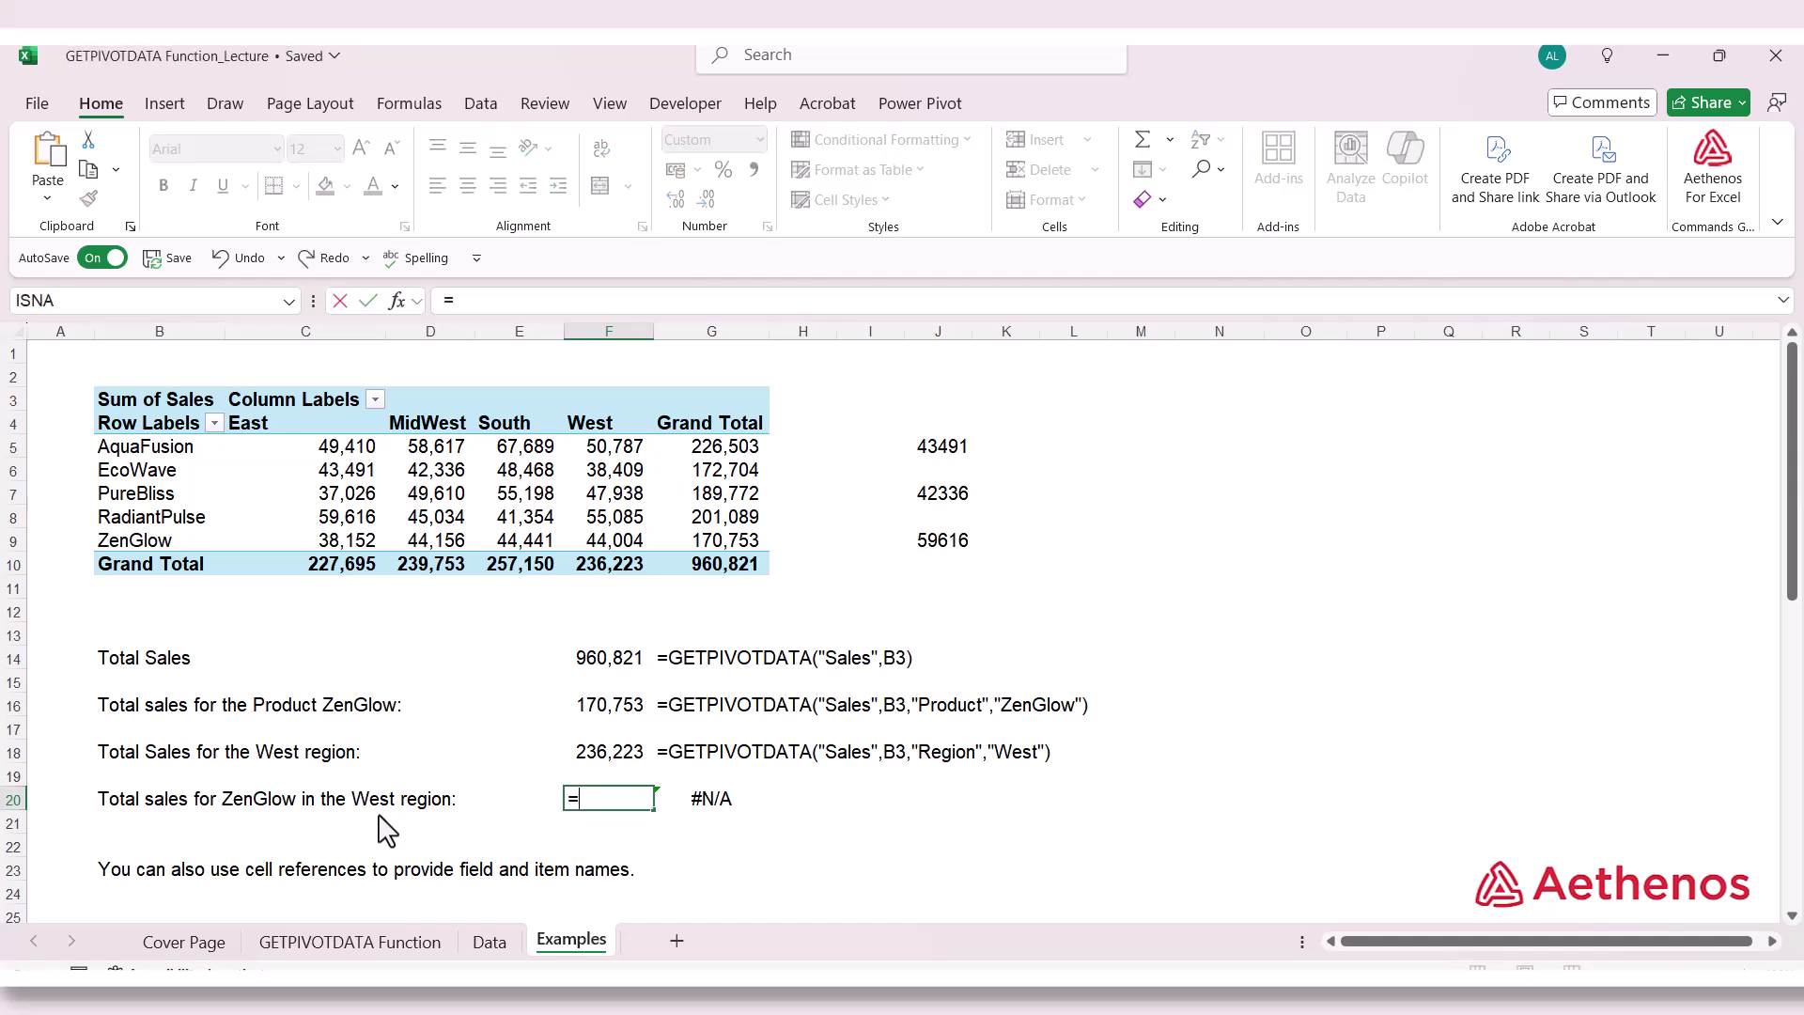
text(GET)
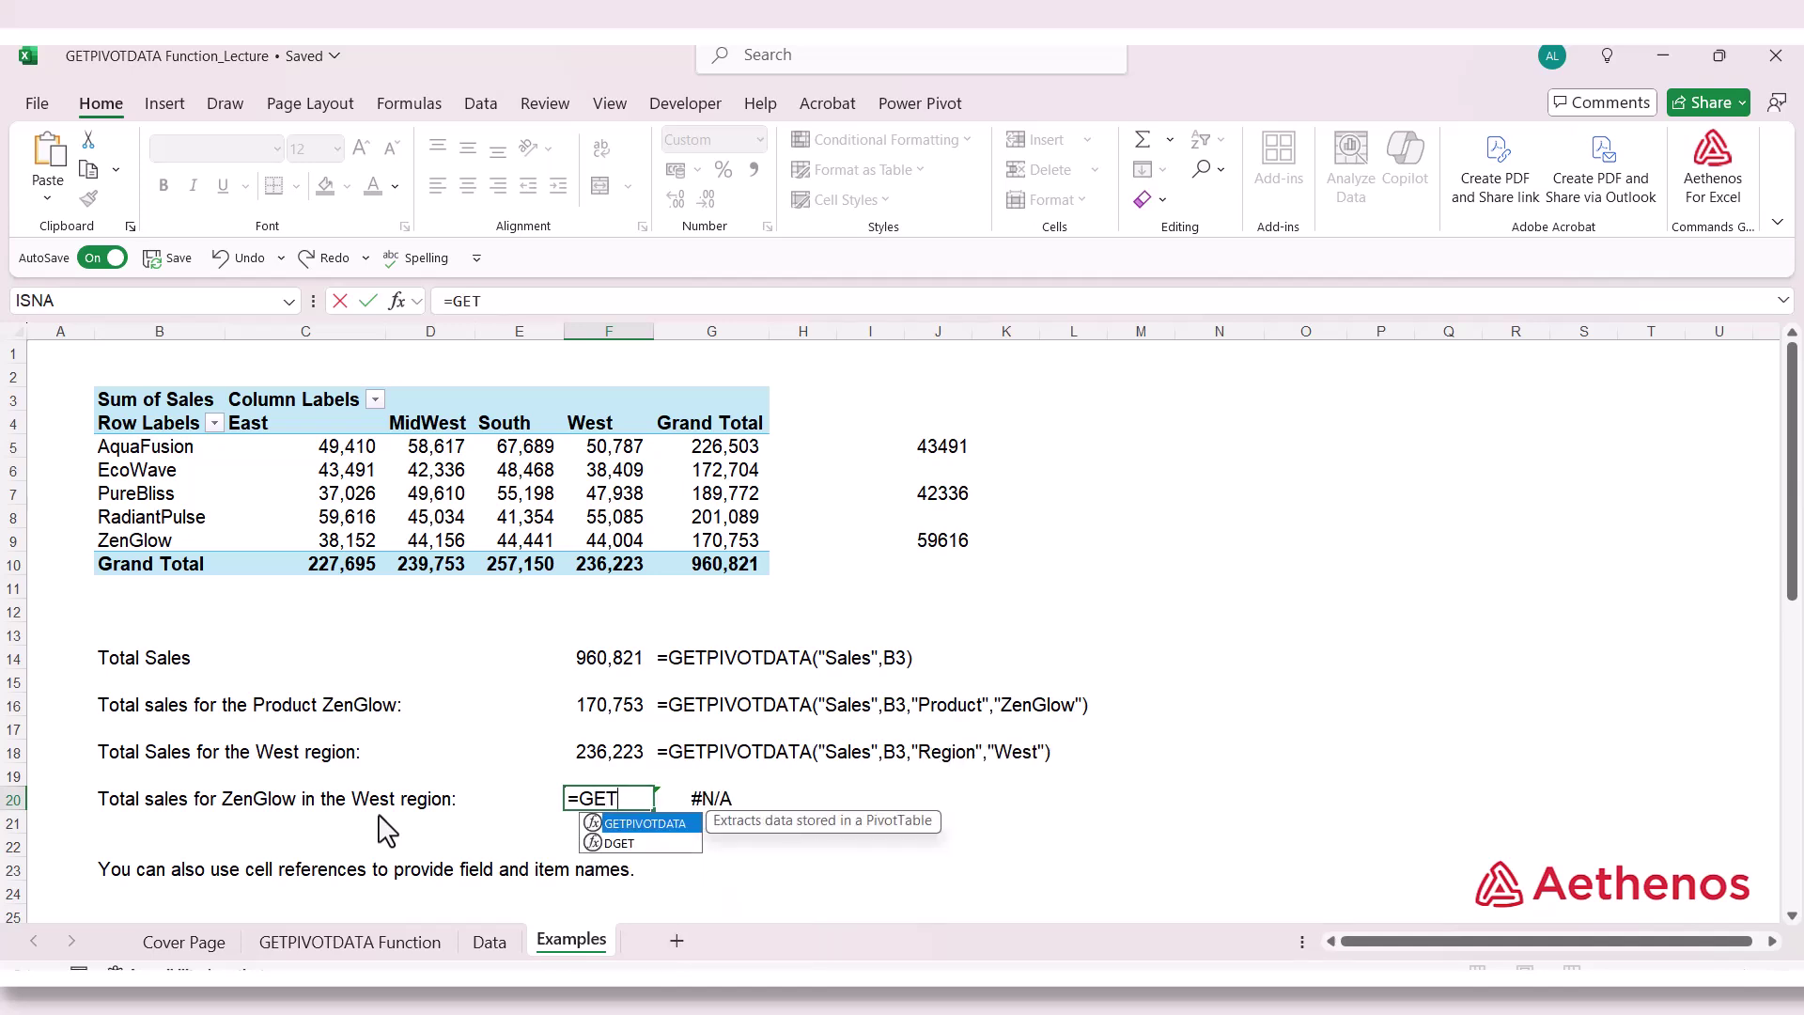
key(Tab)
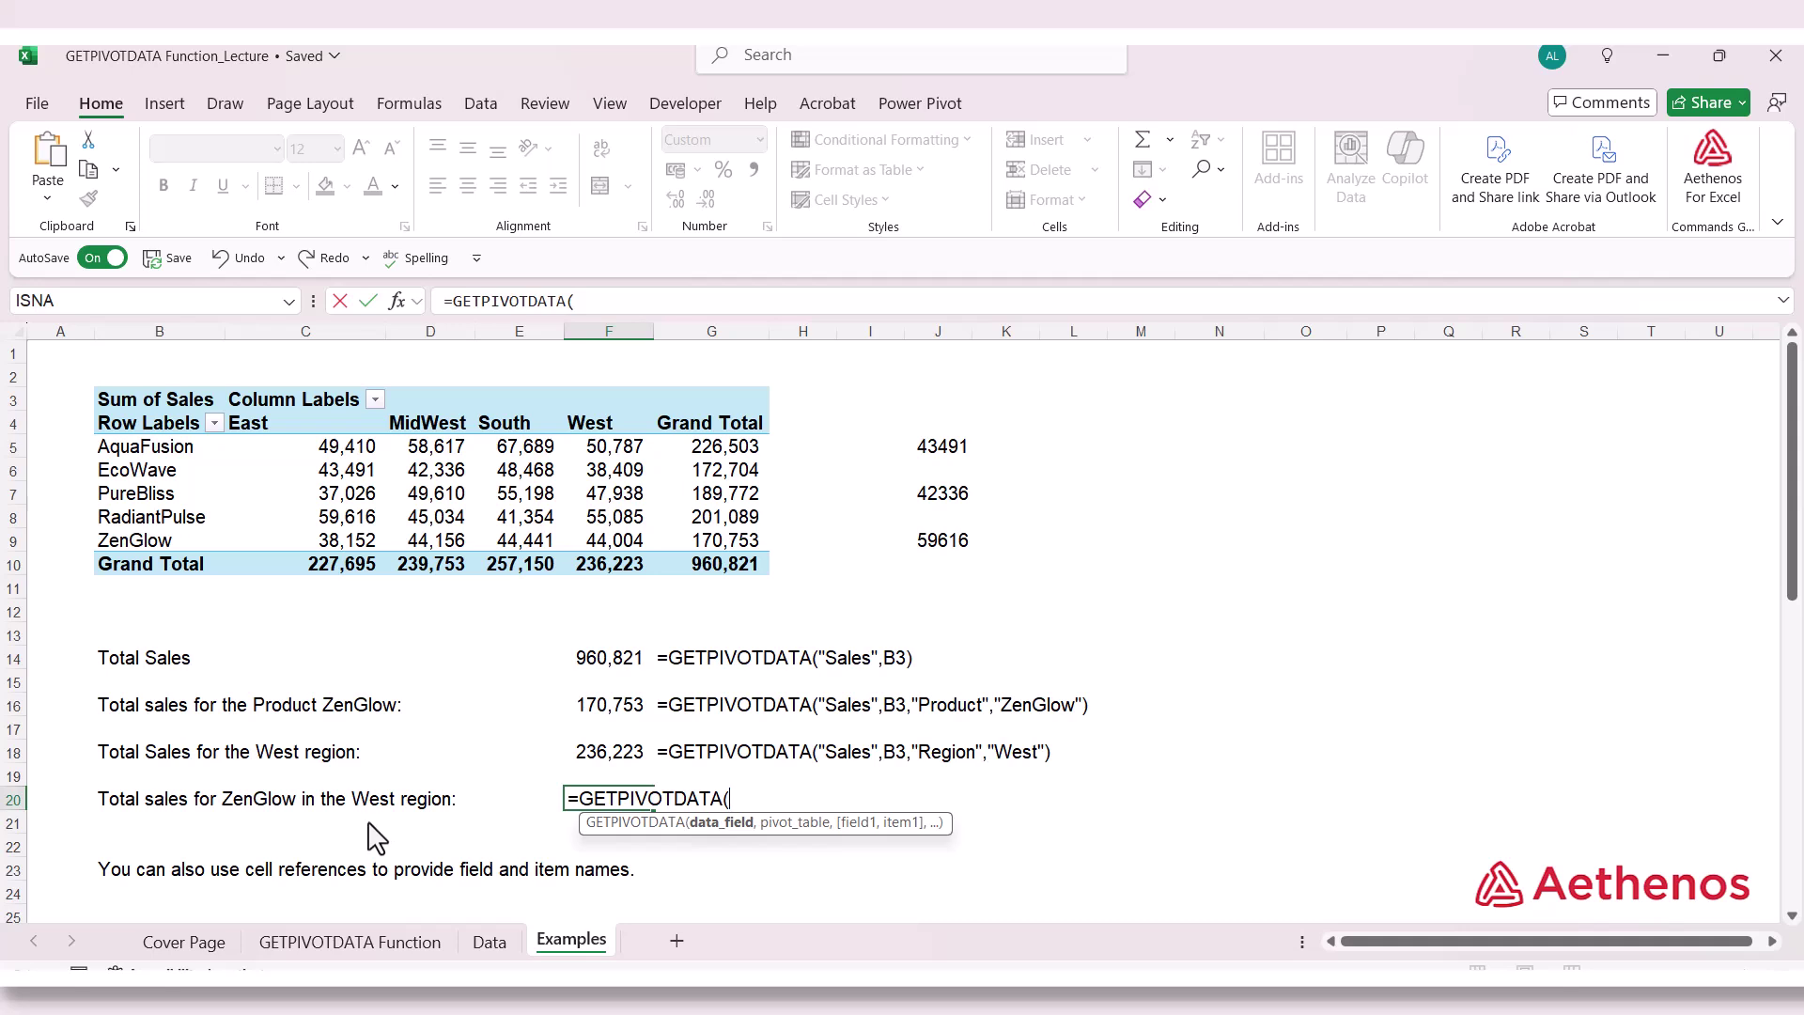
text("Sales",)
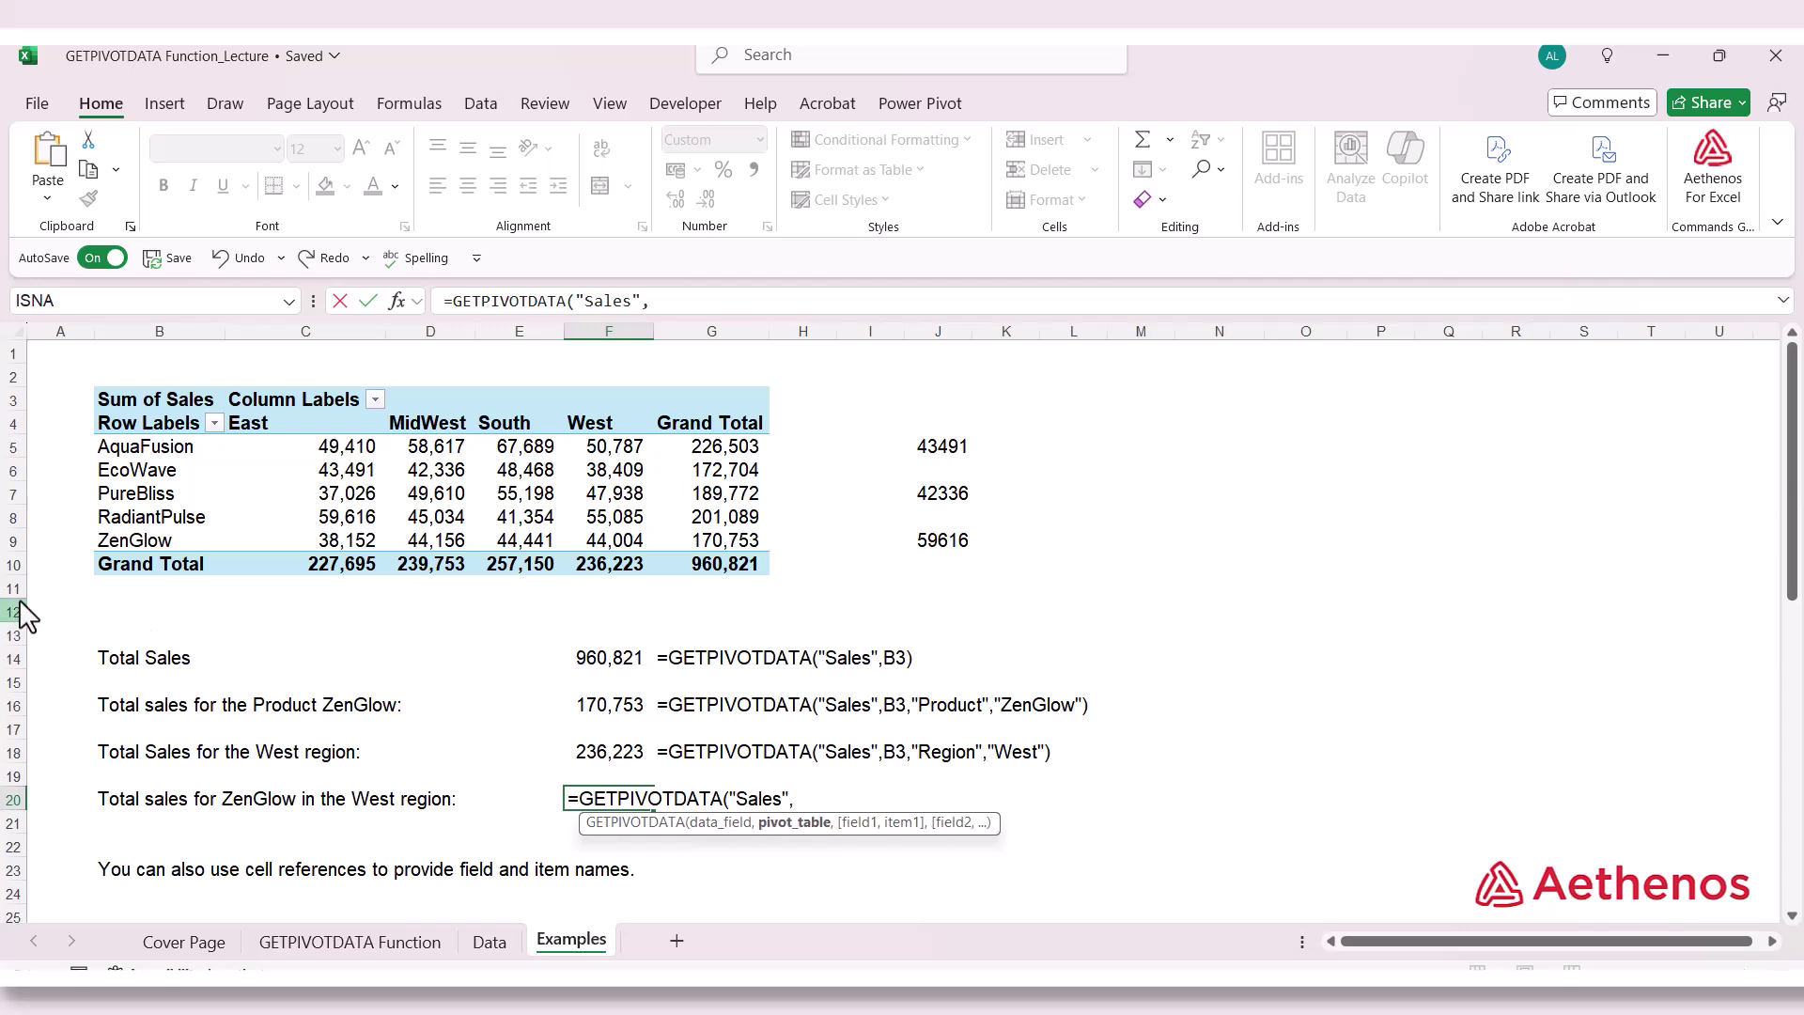
click(129, 404)
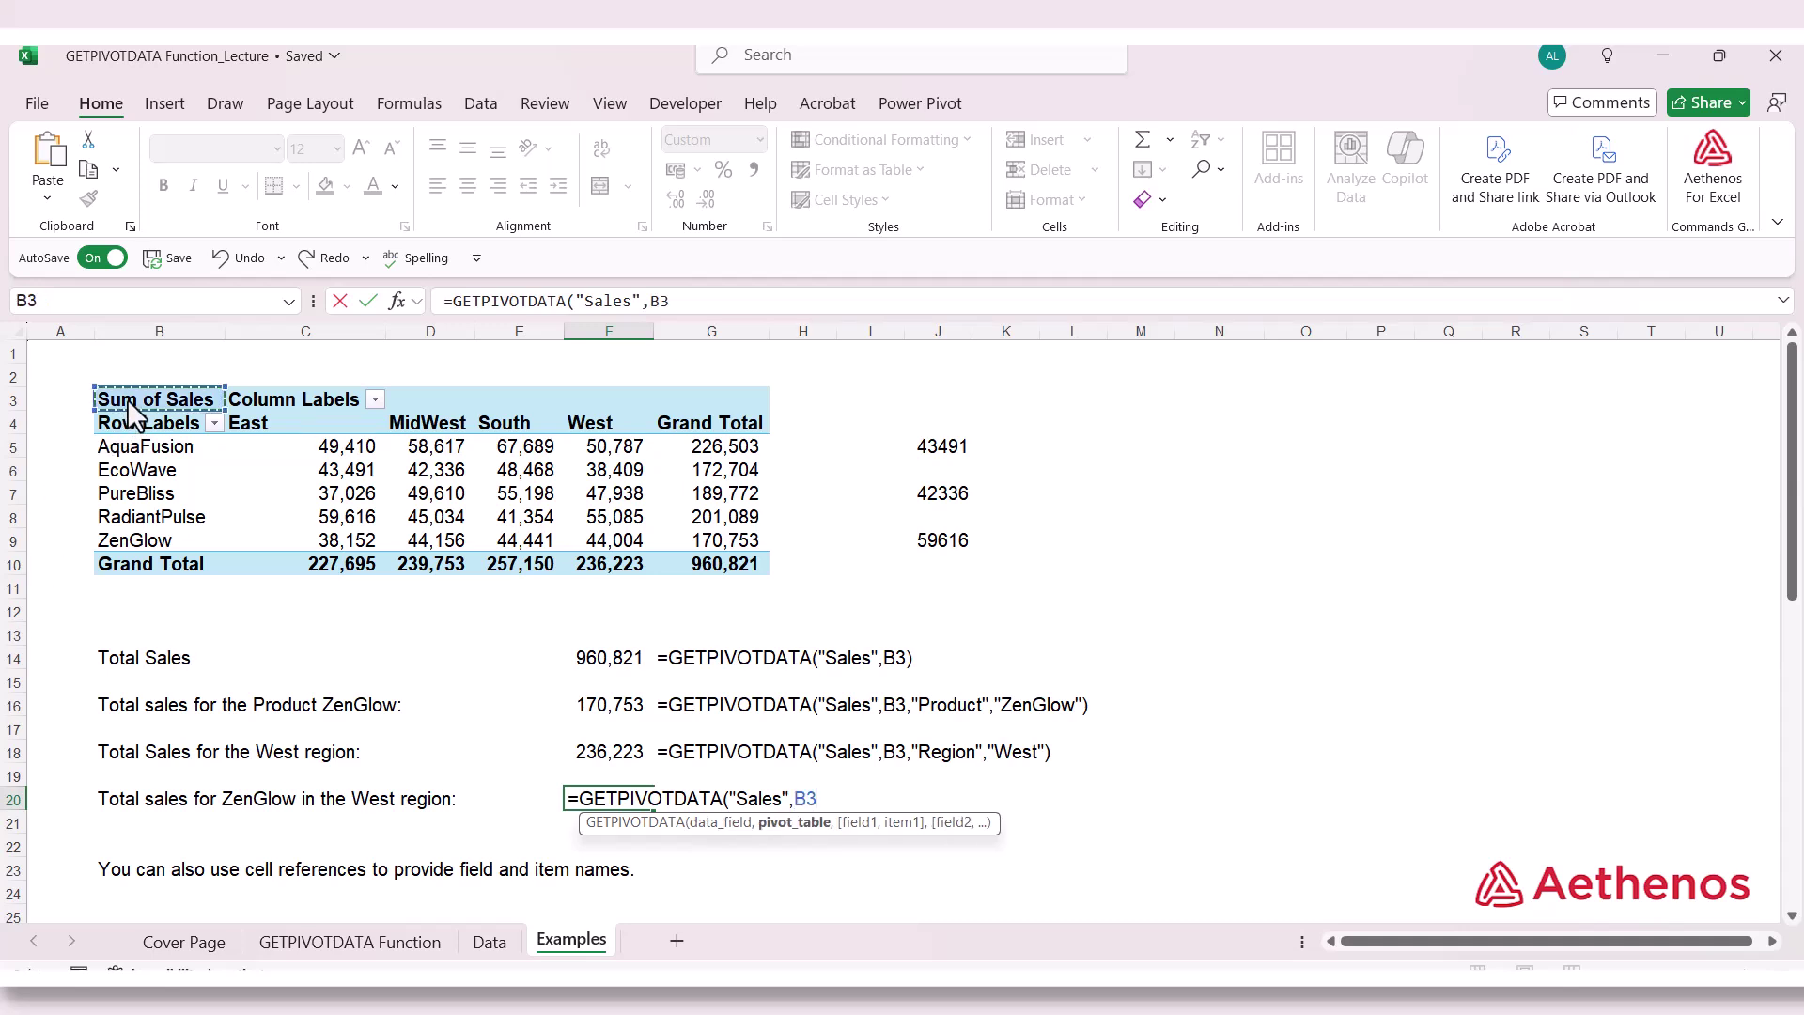
text(,)
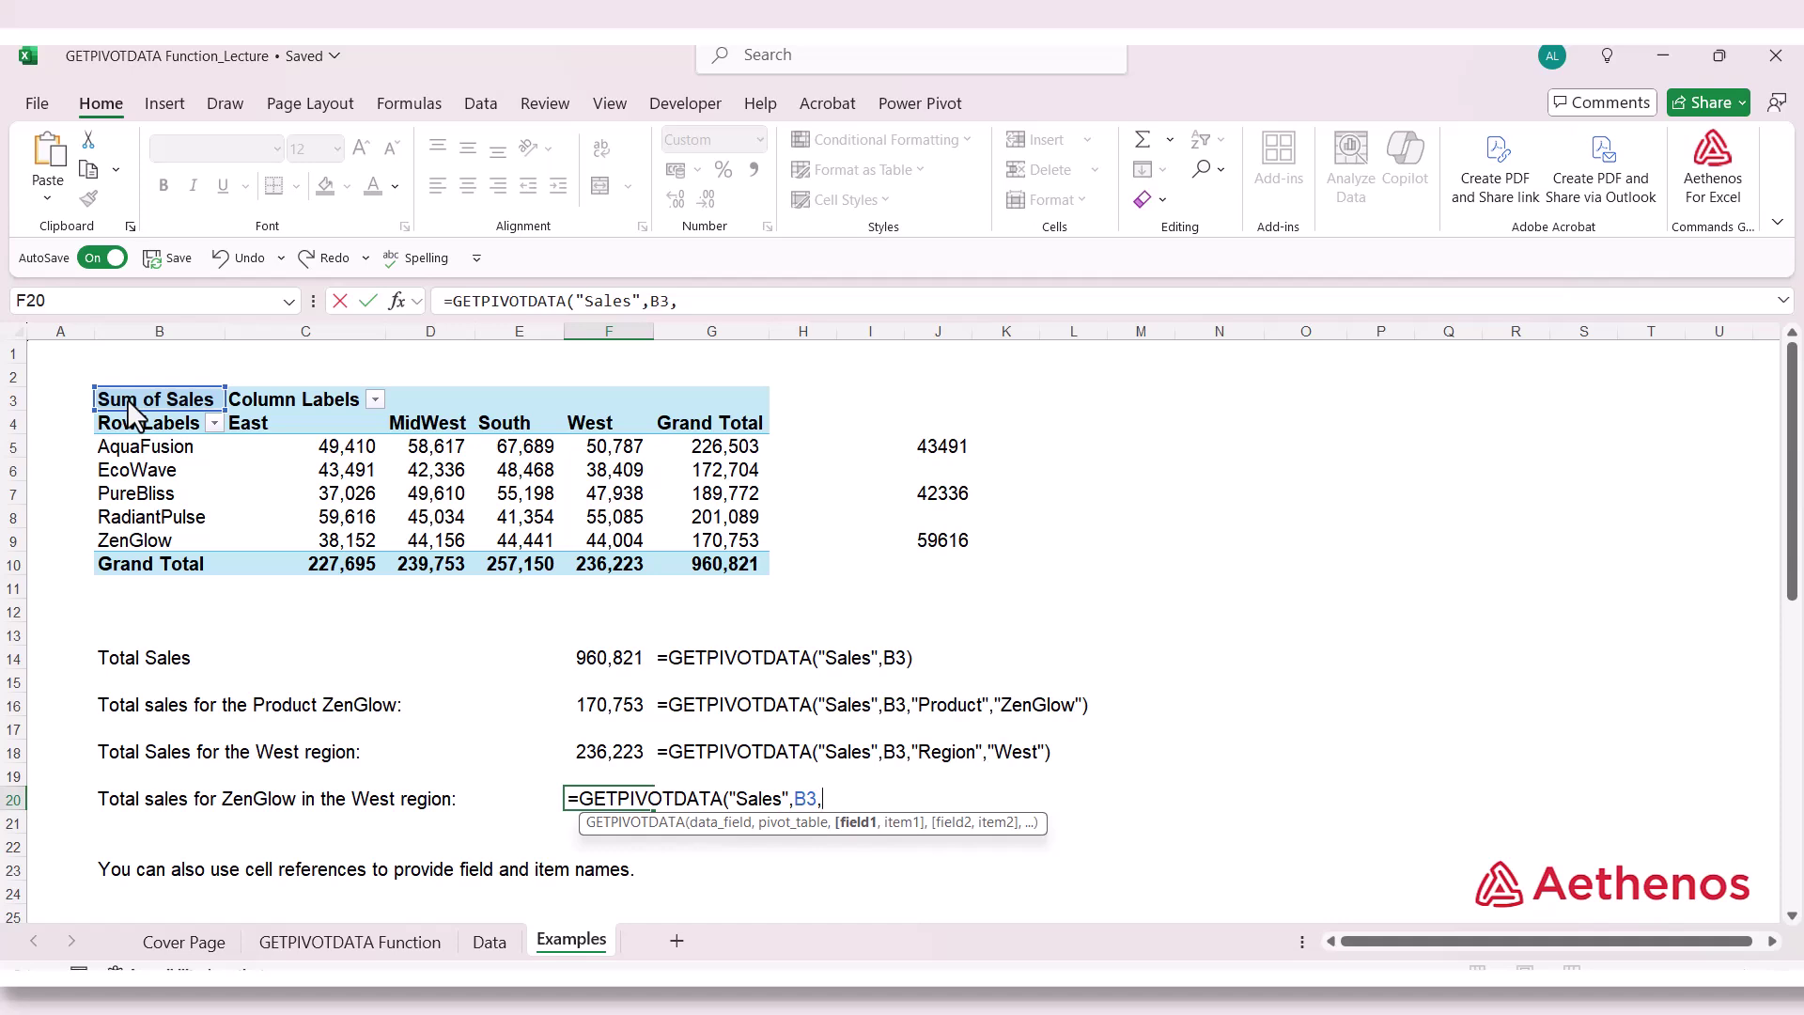
text(")
text(Product",)
text(")
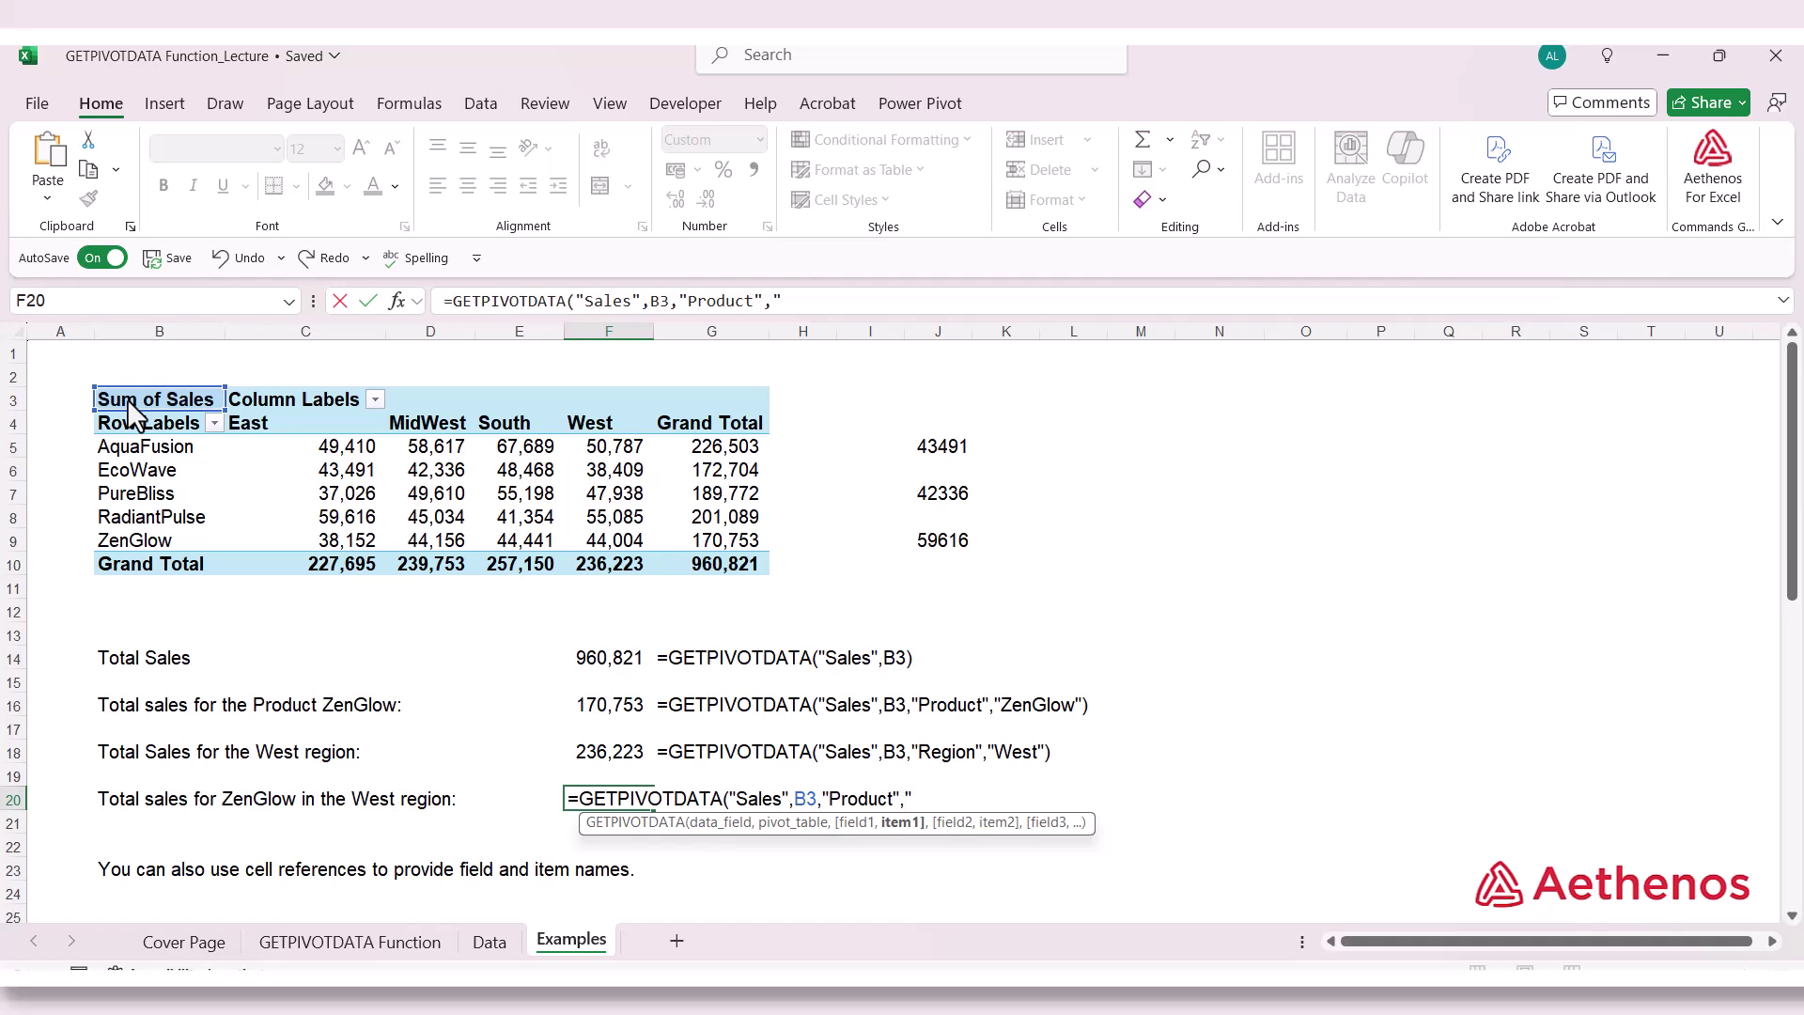
text(ZenGlow",)
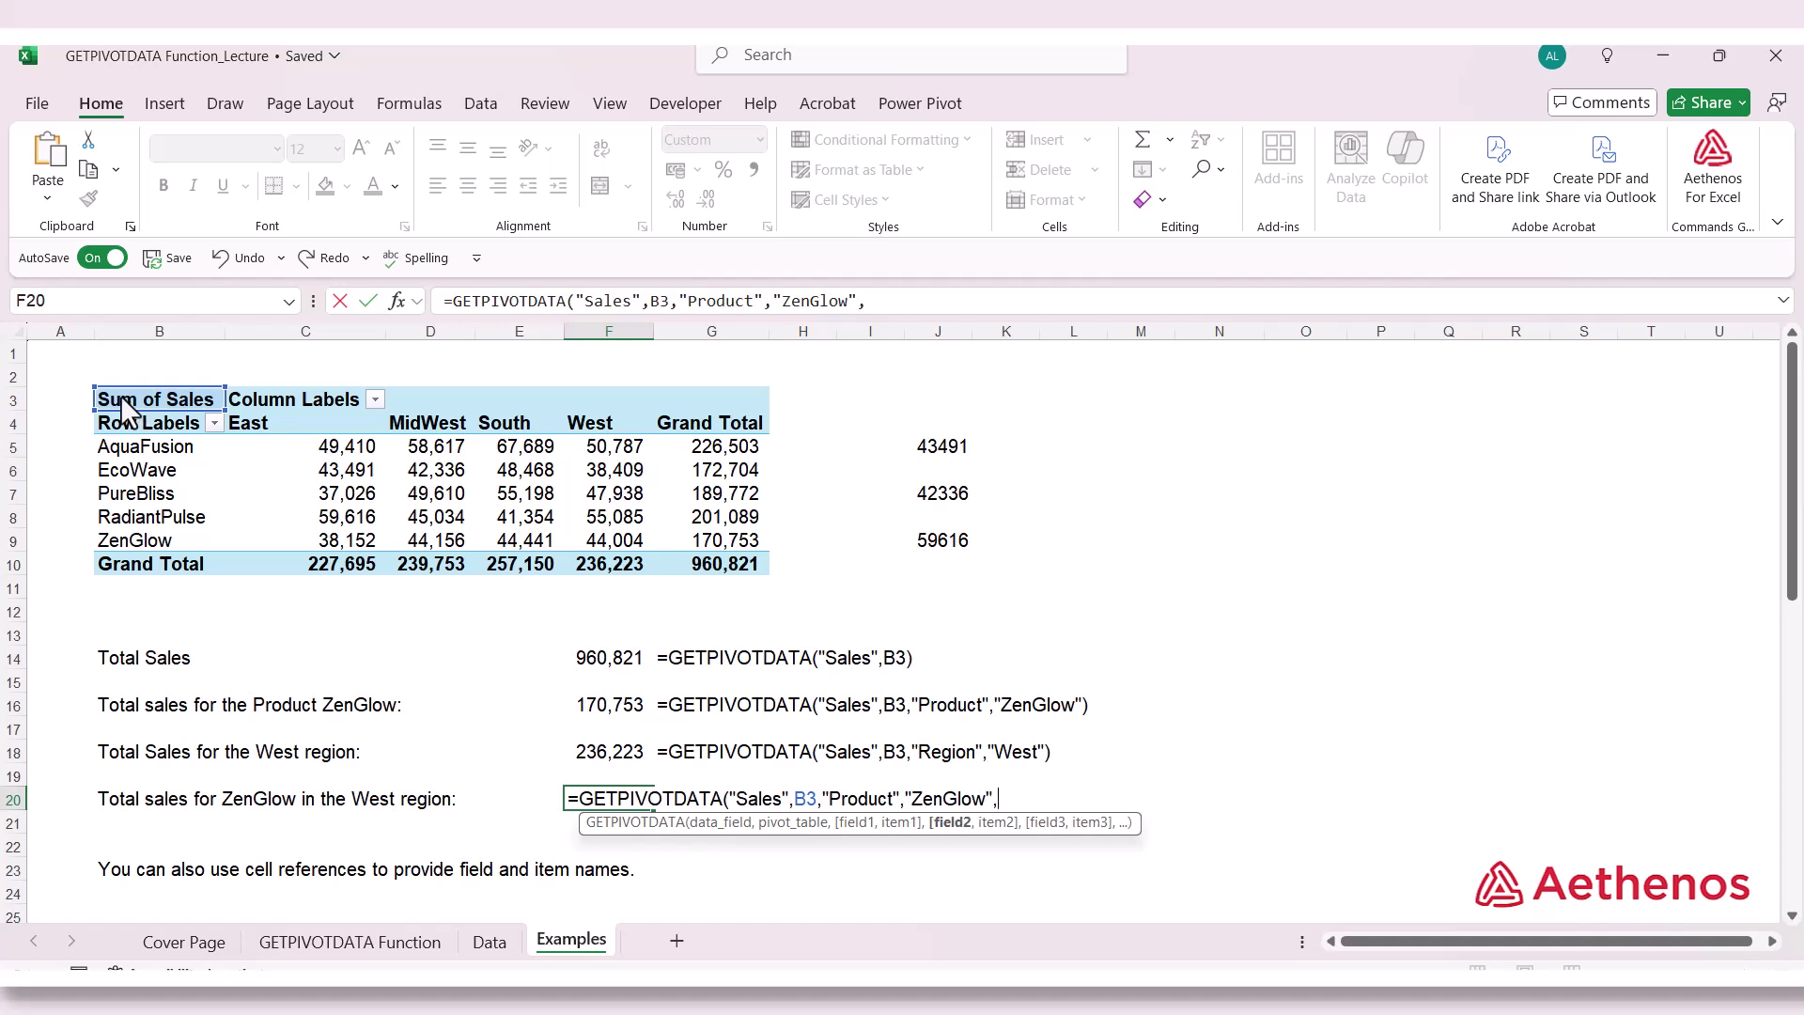
text("Region",)
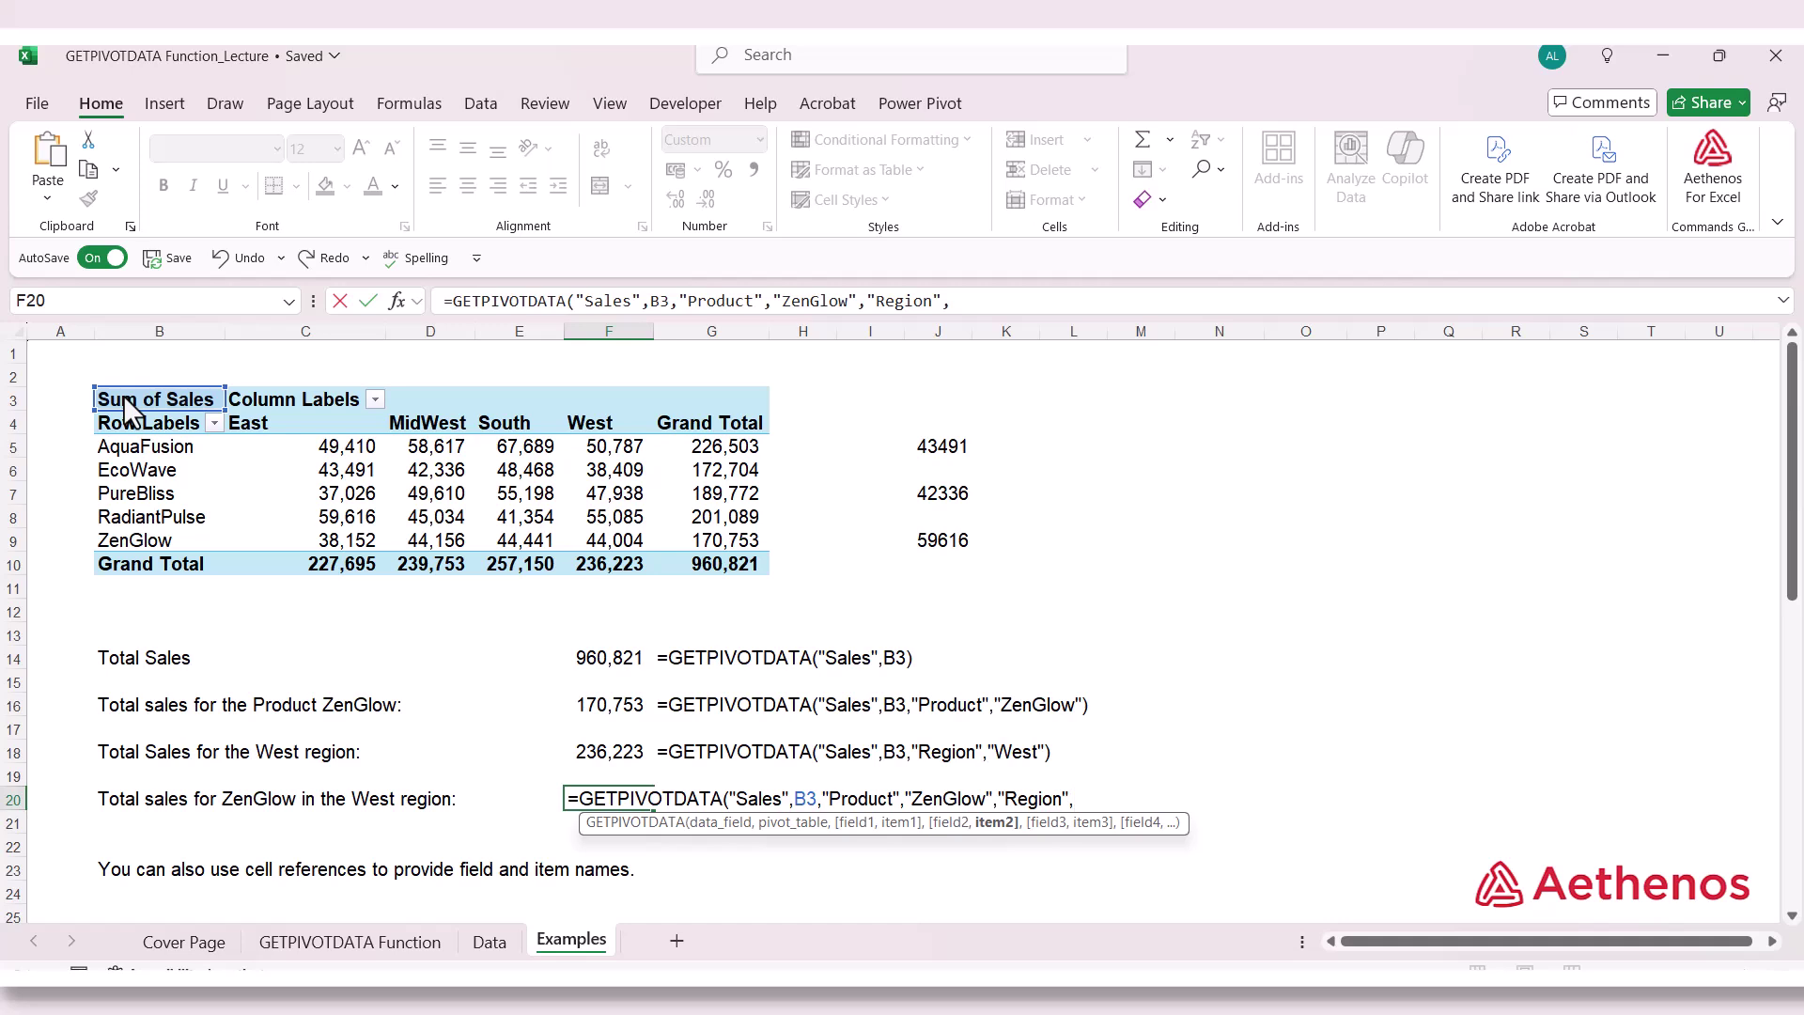
text("West"))
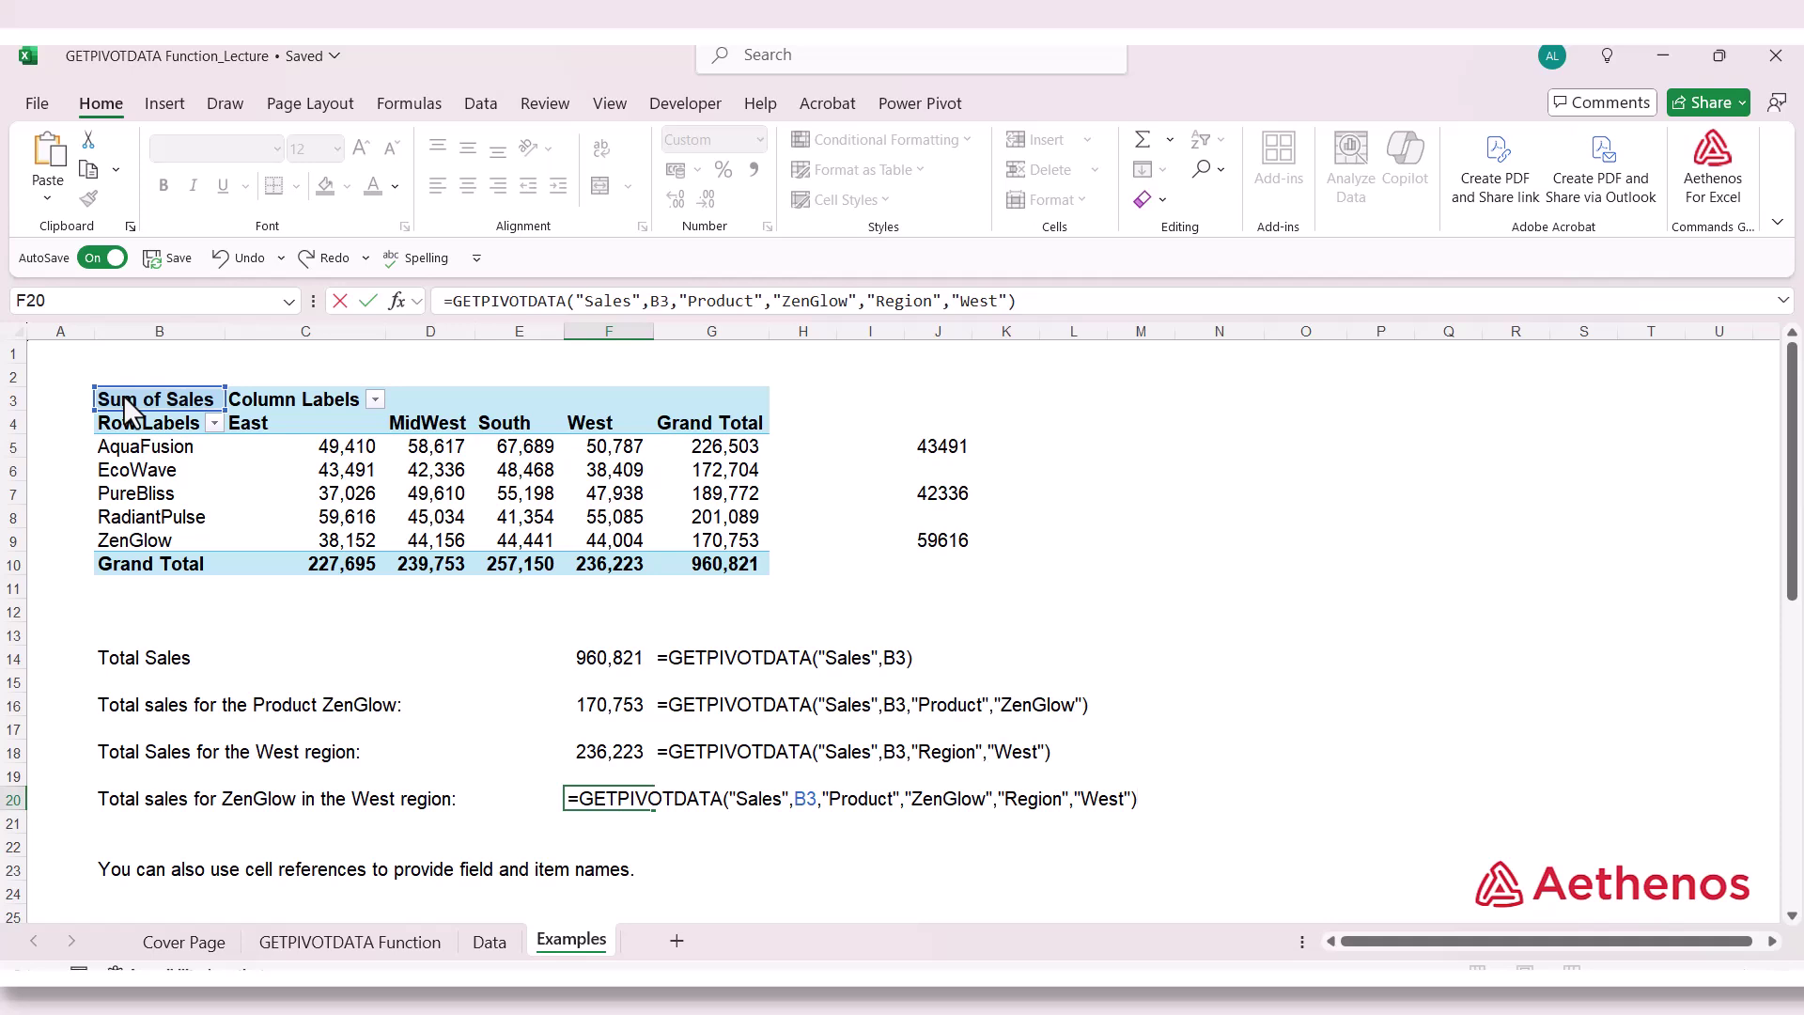
key(Return)
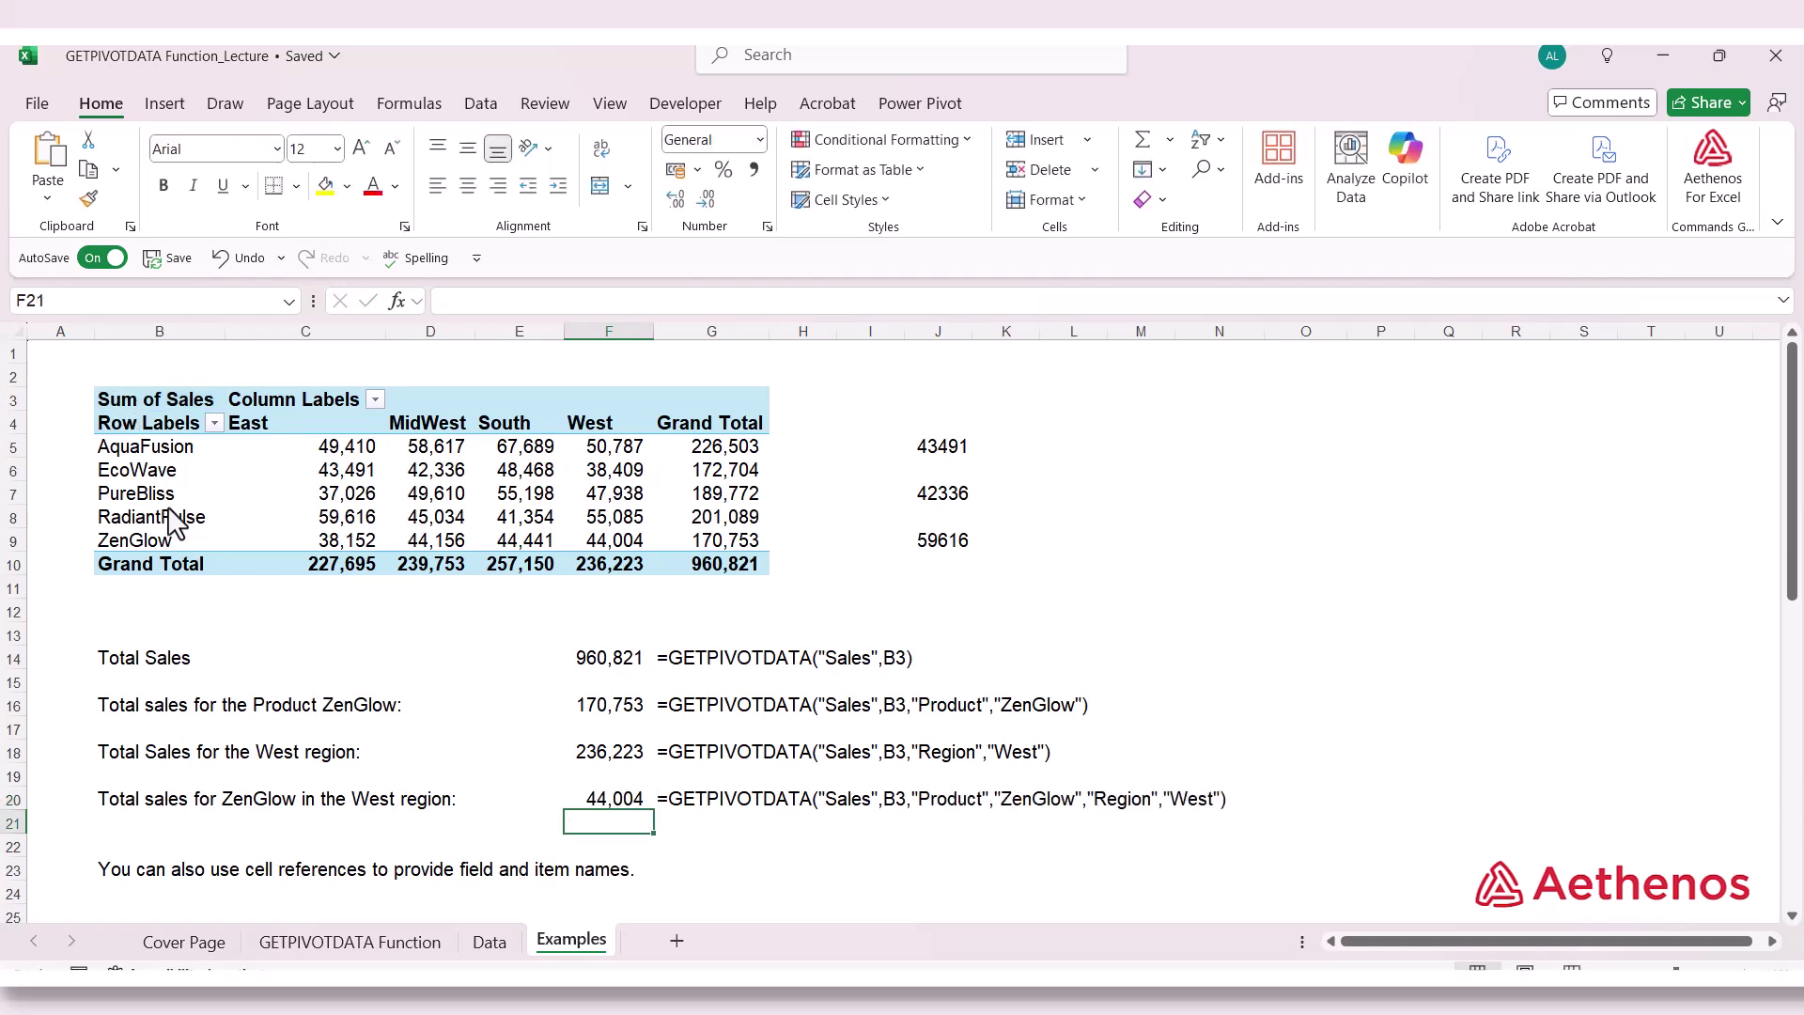
Compare F20 with the pivot table's ZenGlow value for West and examine the field and item pairs in the formula text beside it
click(158, 543)
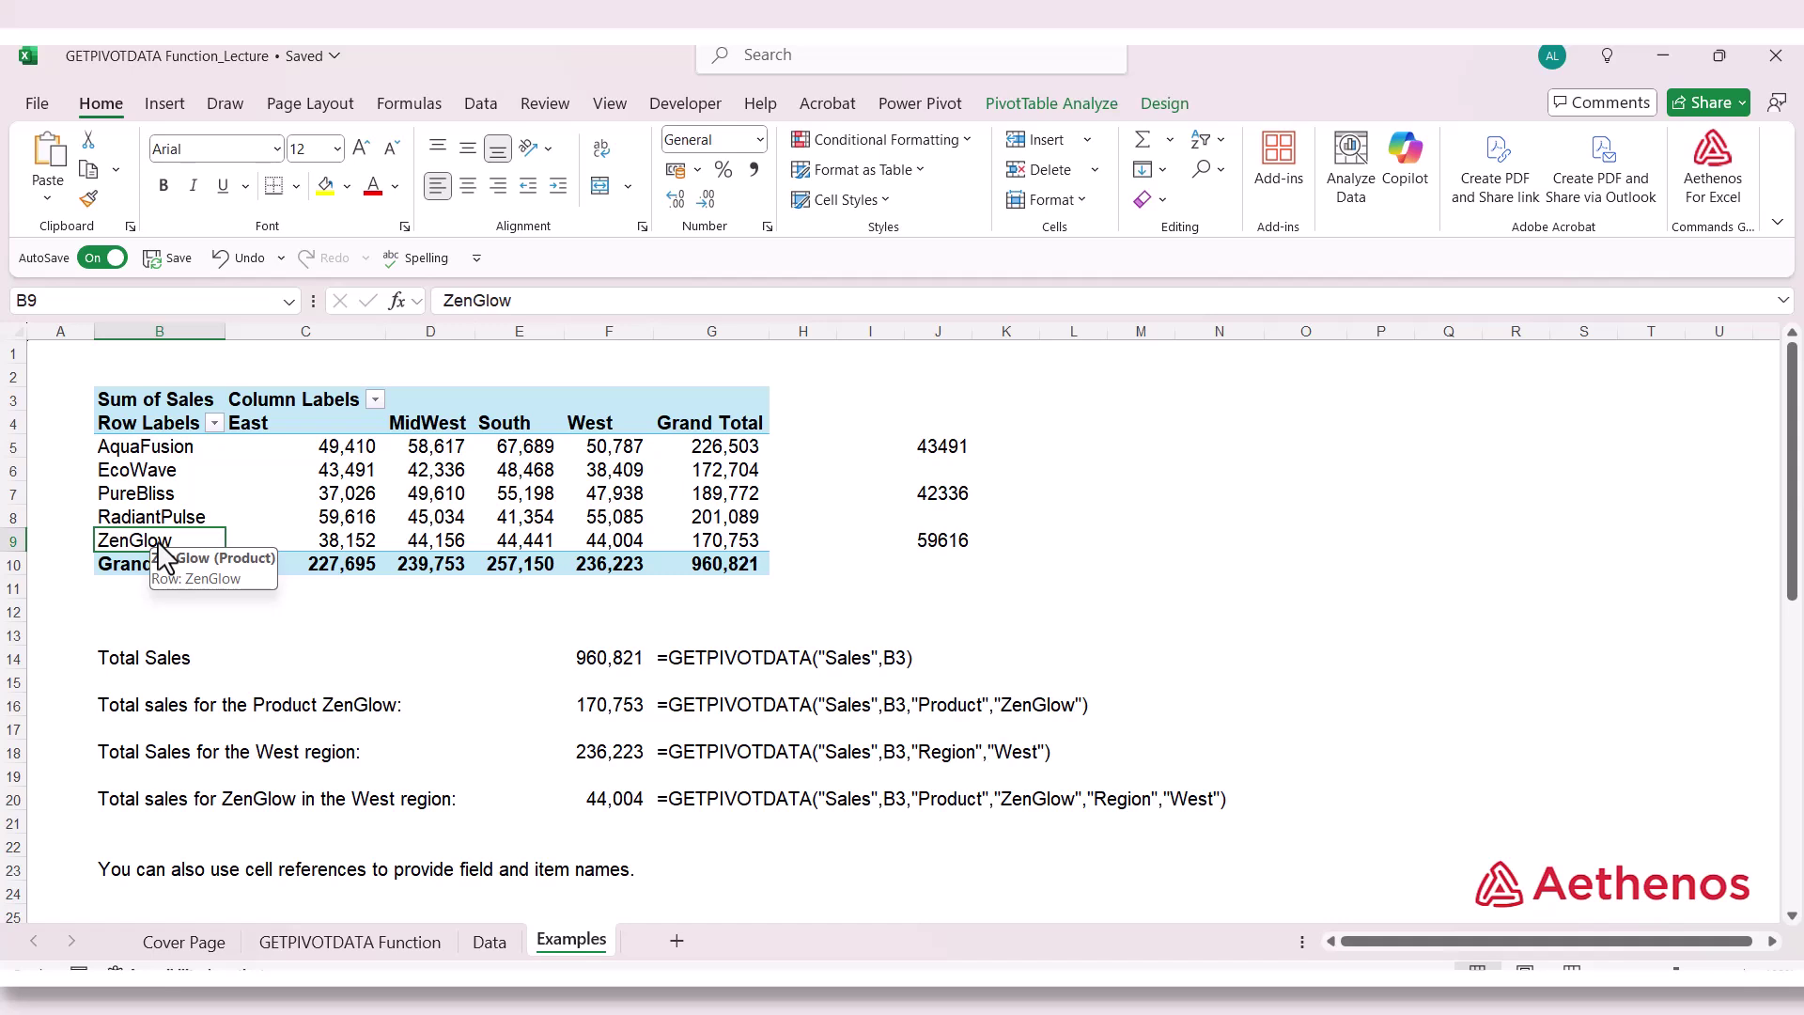
click(594, 545)
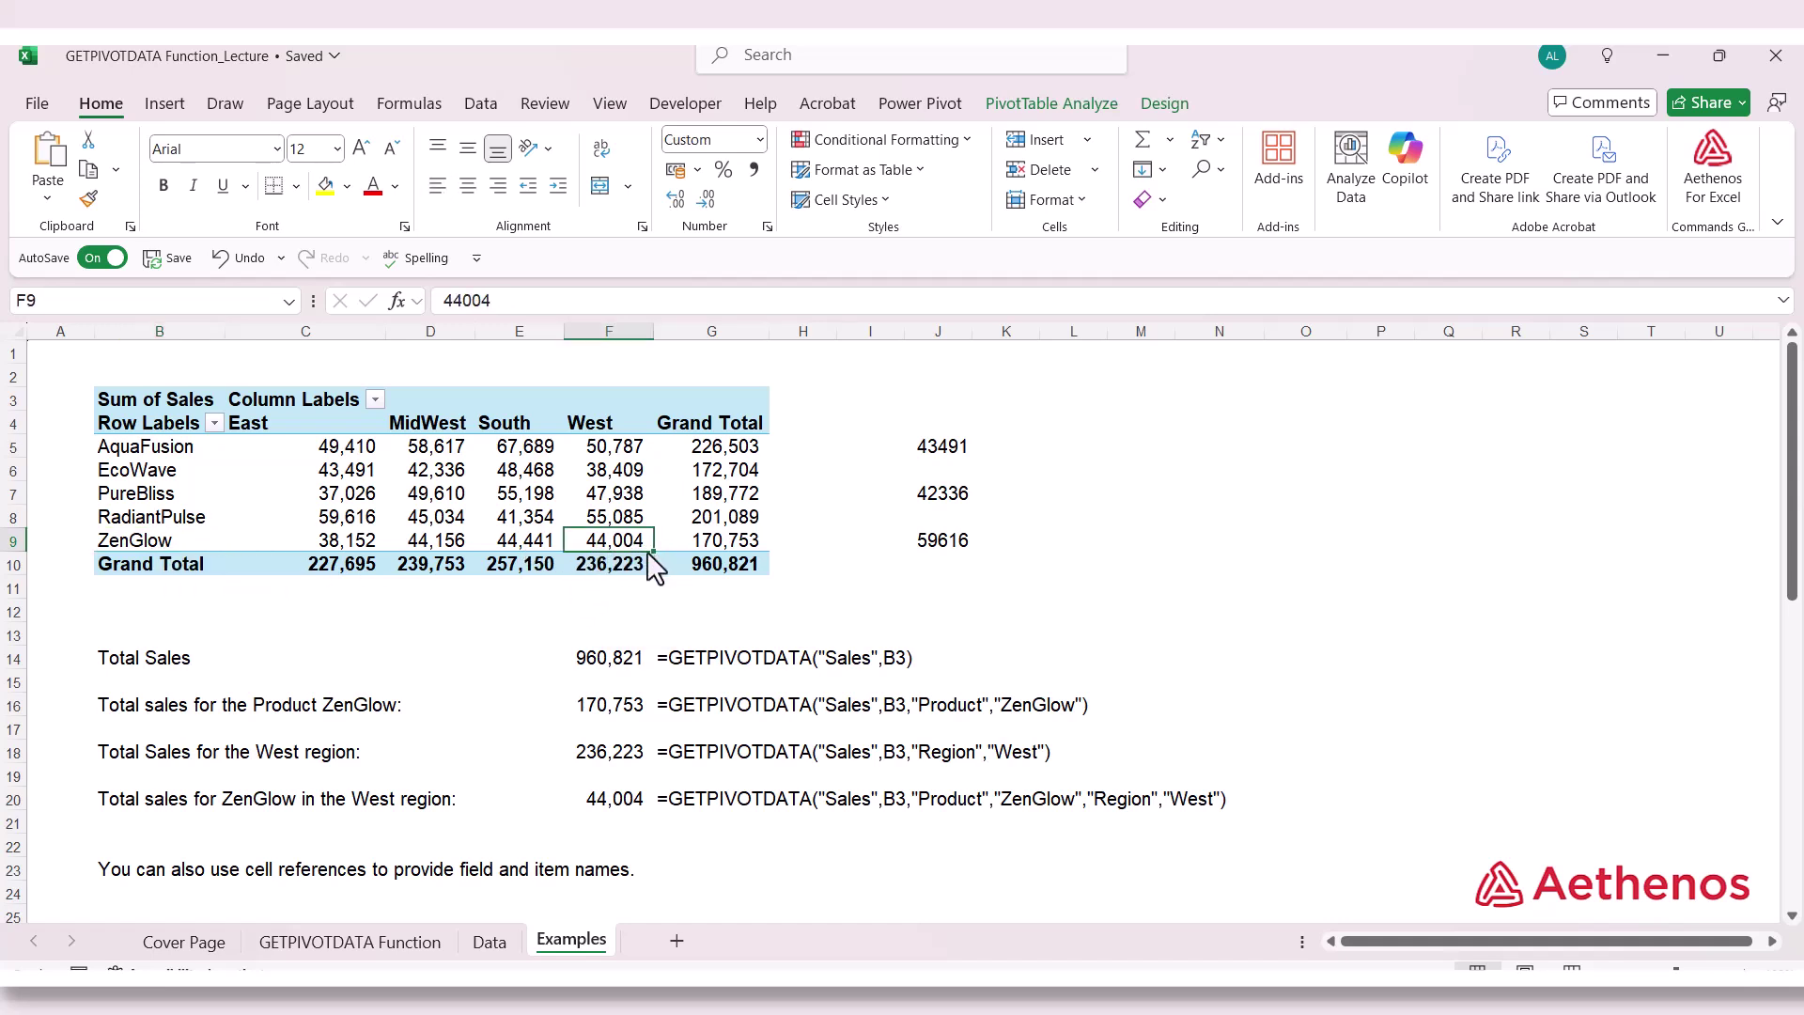
click(612, 796)
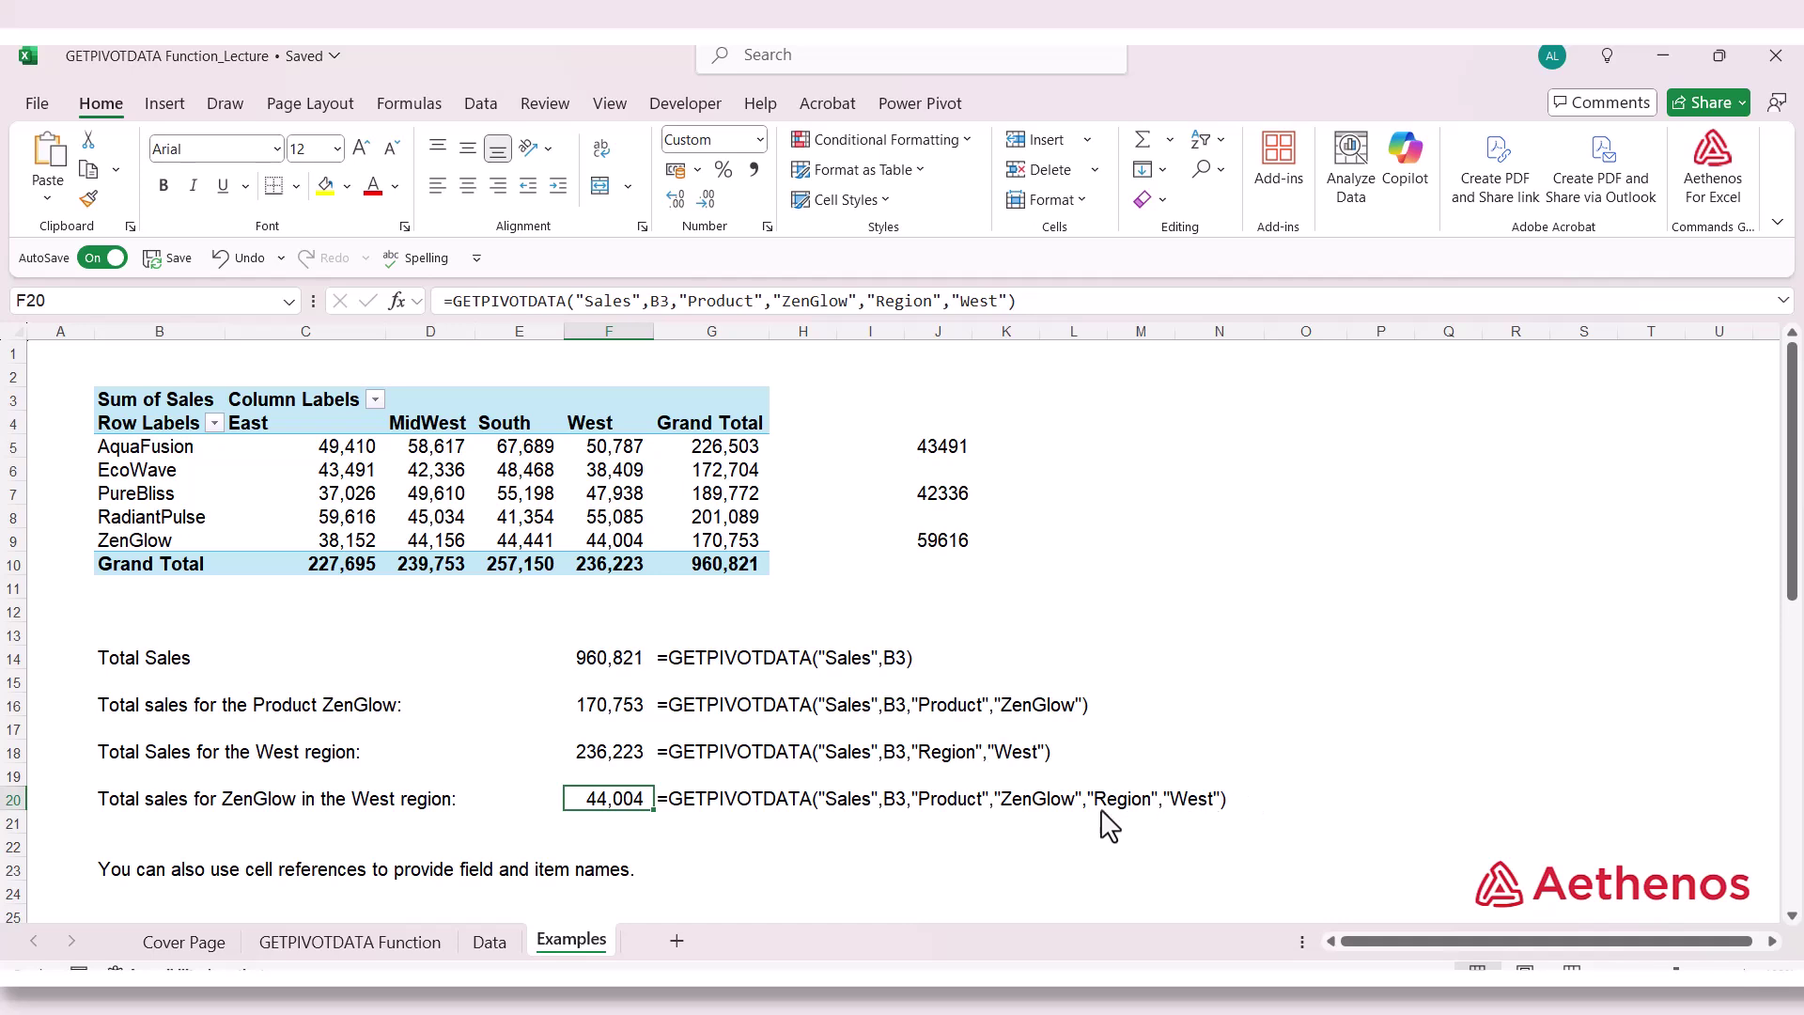
click(957, 805)
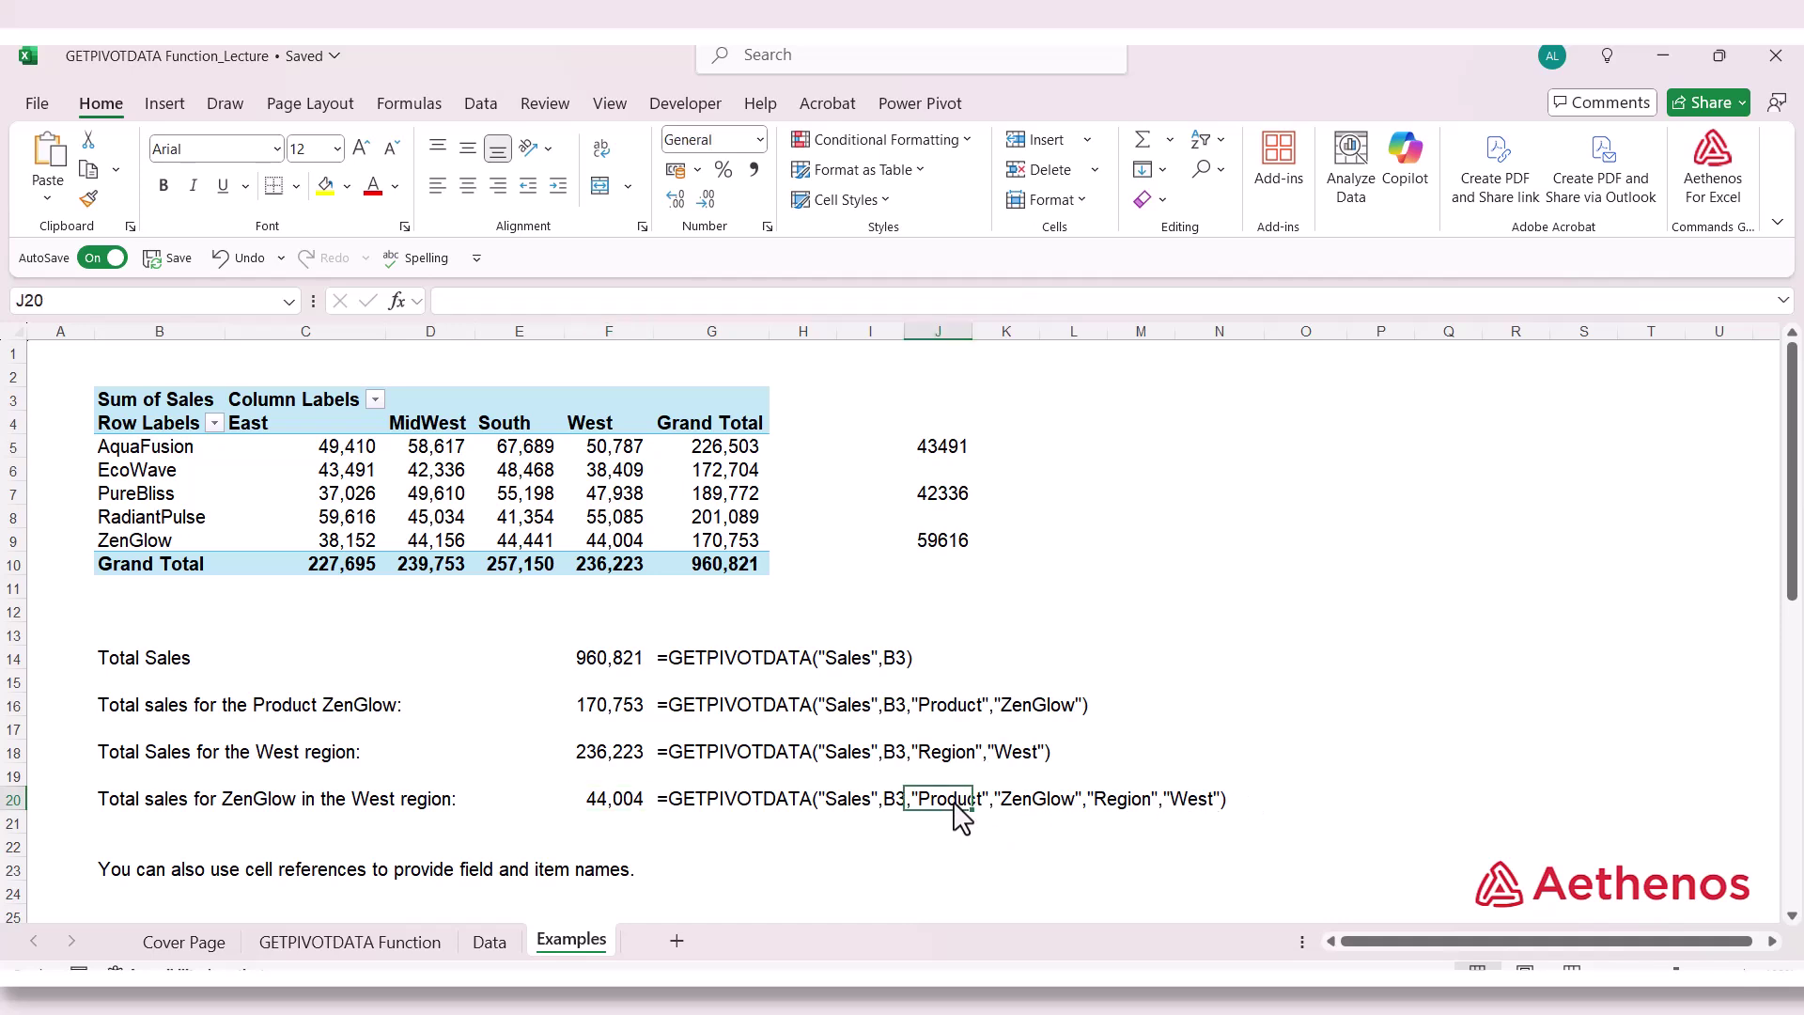
click(1025, 810)
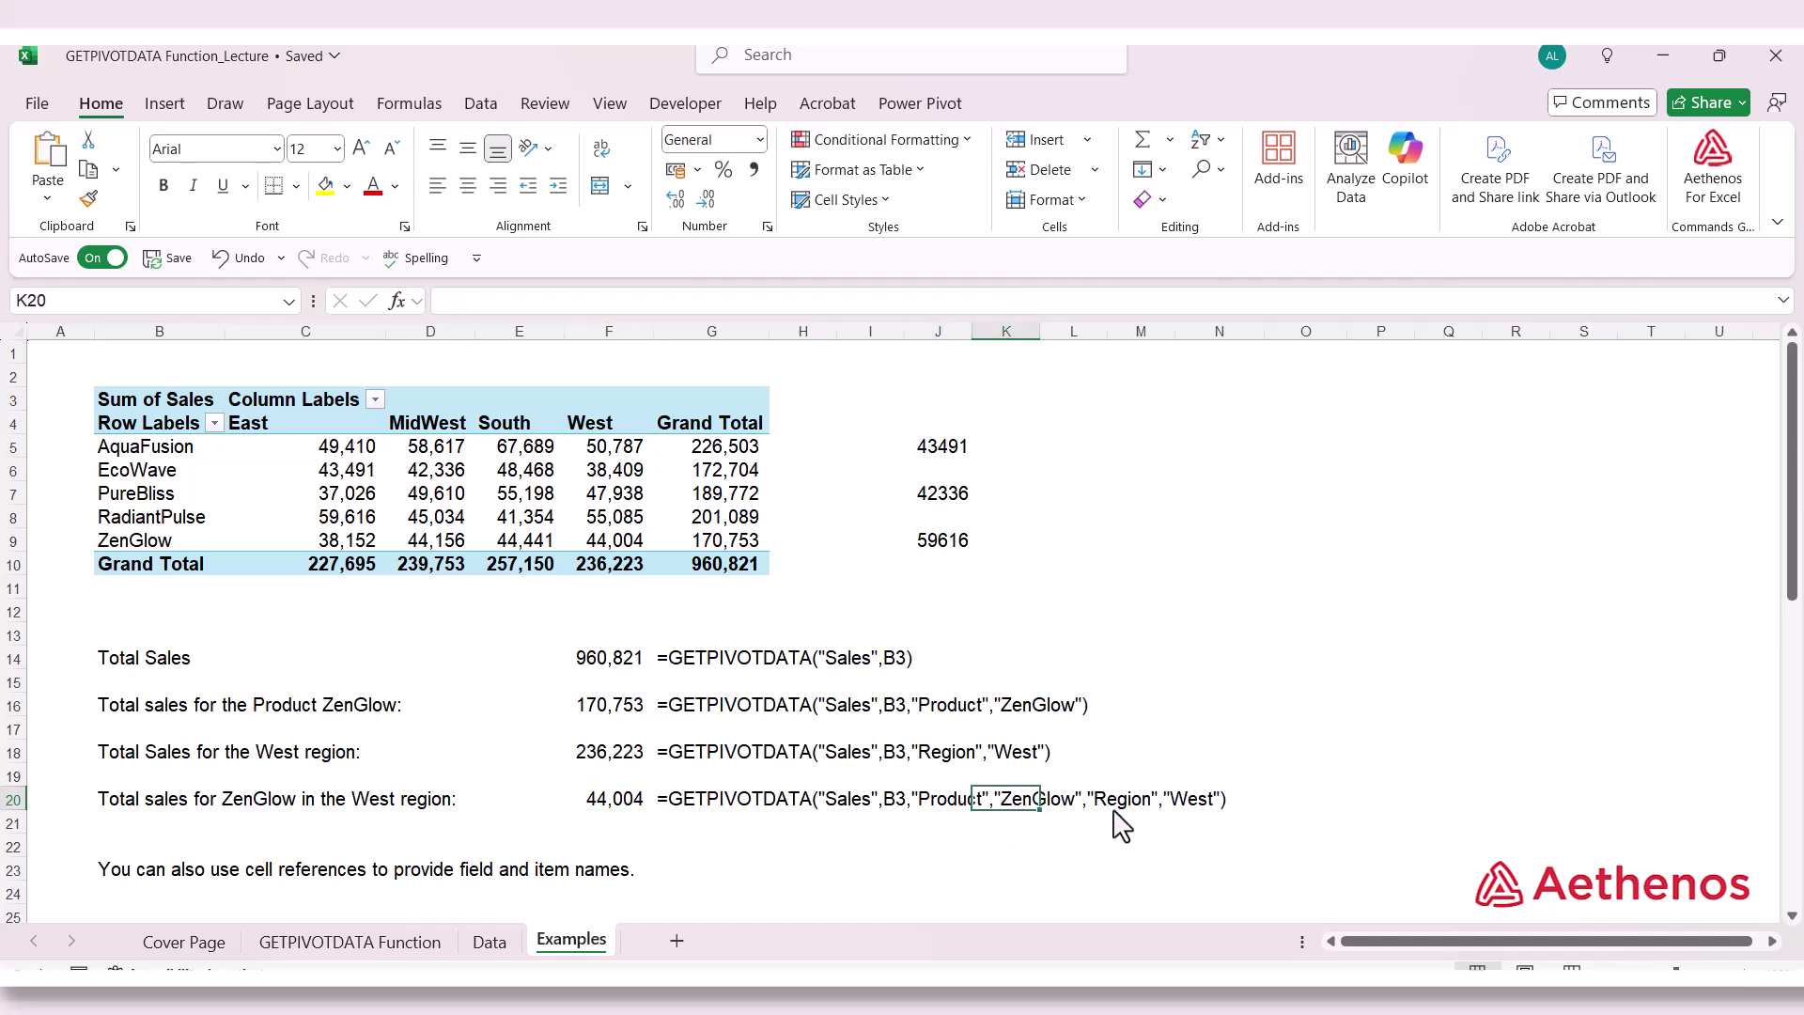
click(960, 805)
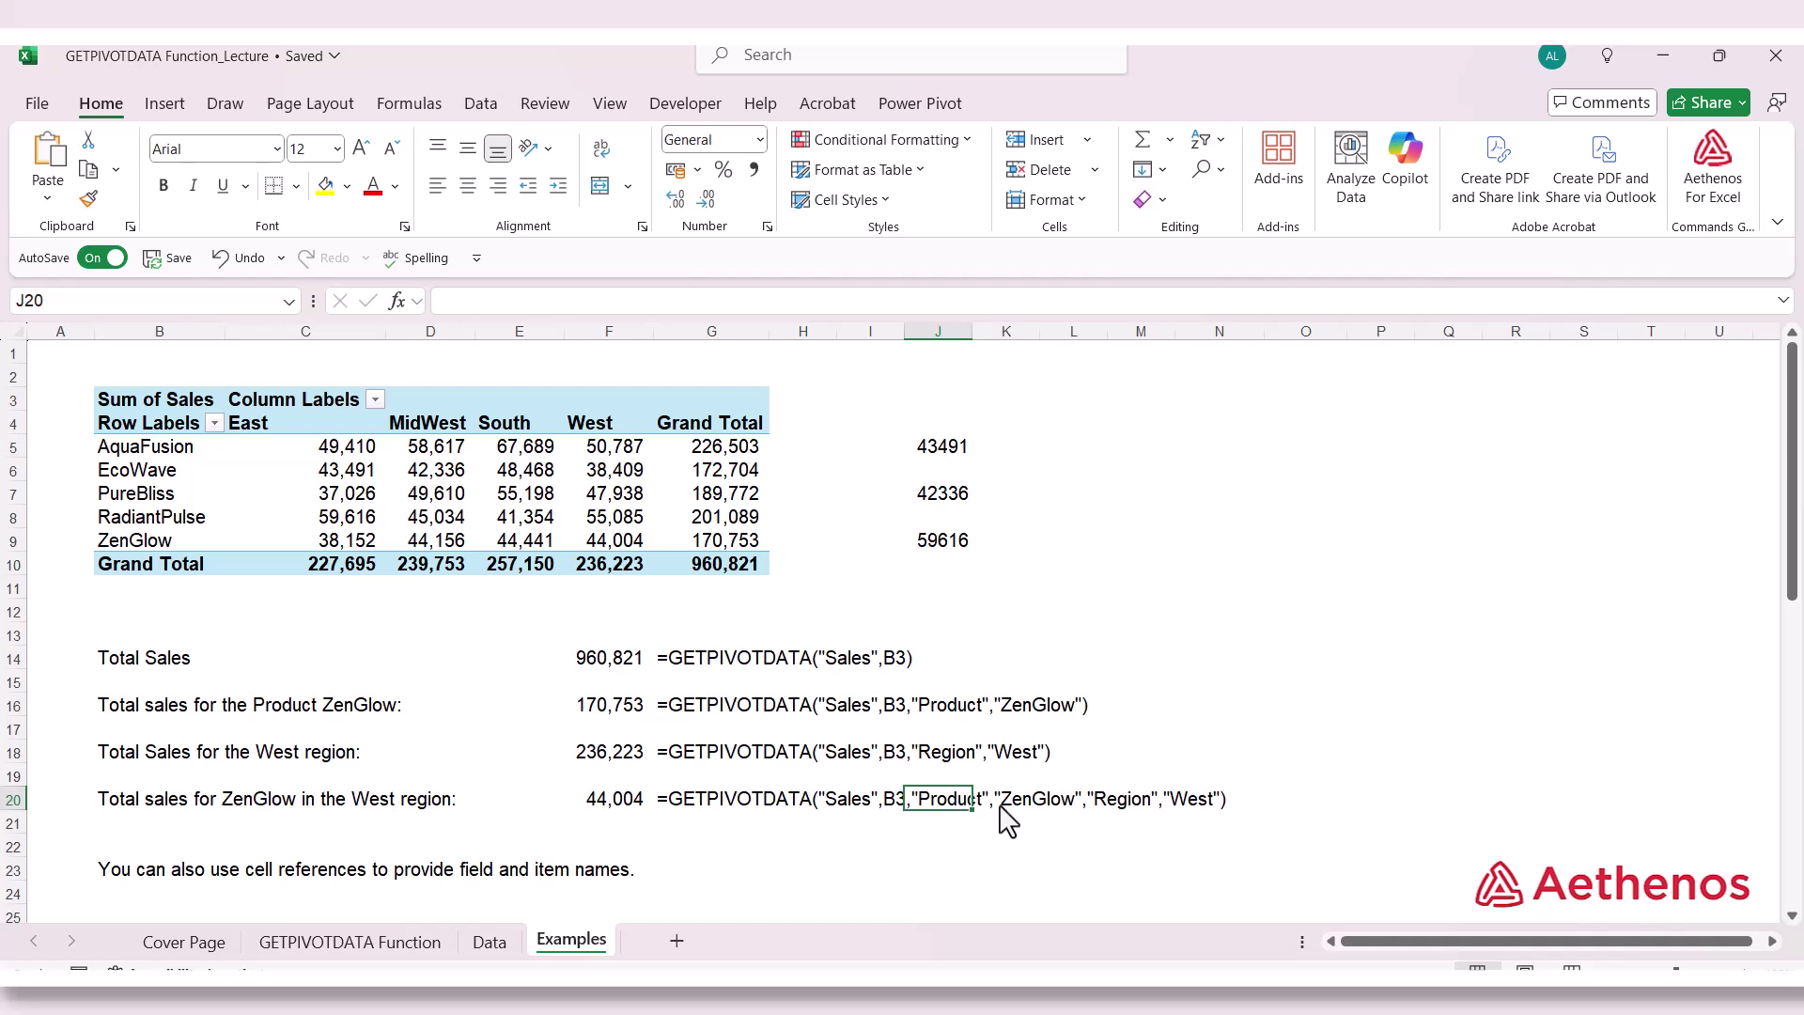
click(1038, 806)
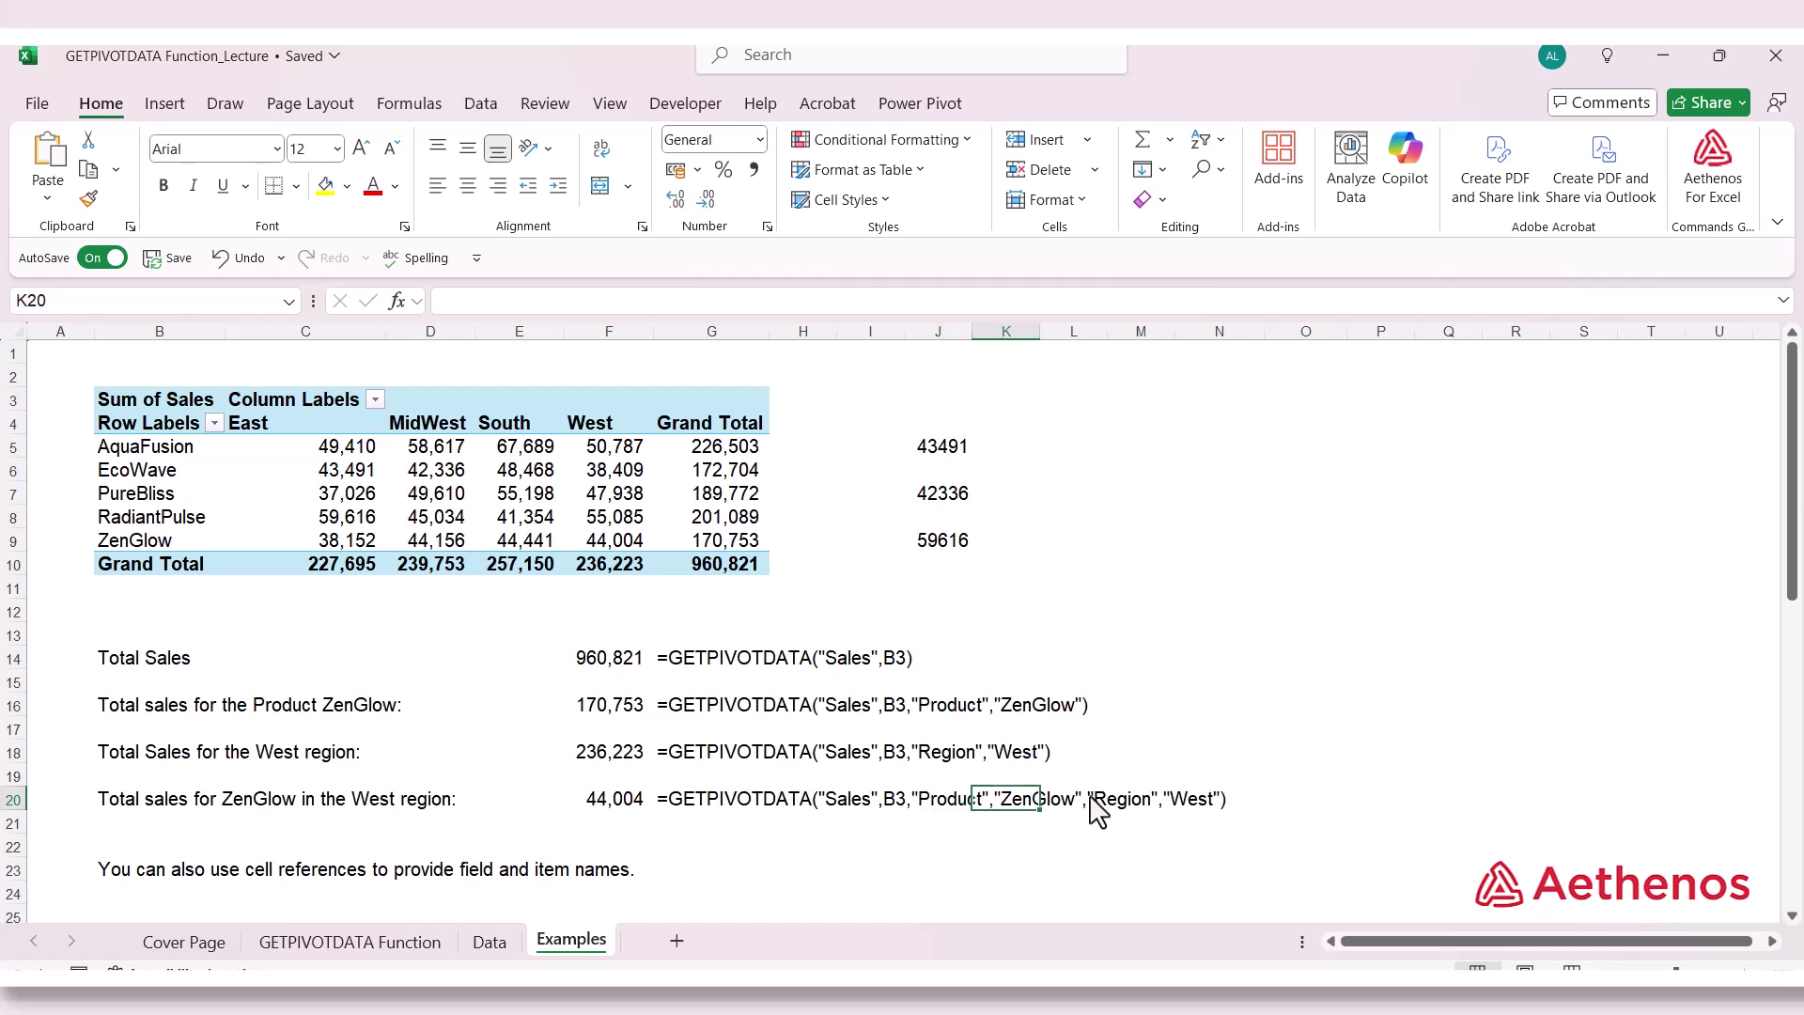
click(1118, 813)
click(1195, 814)
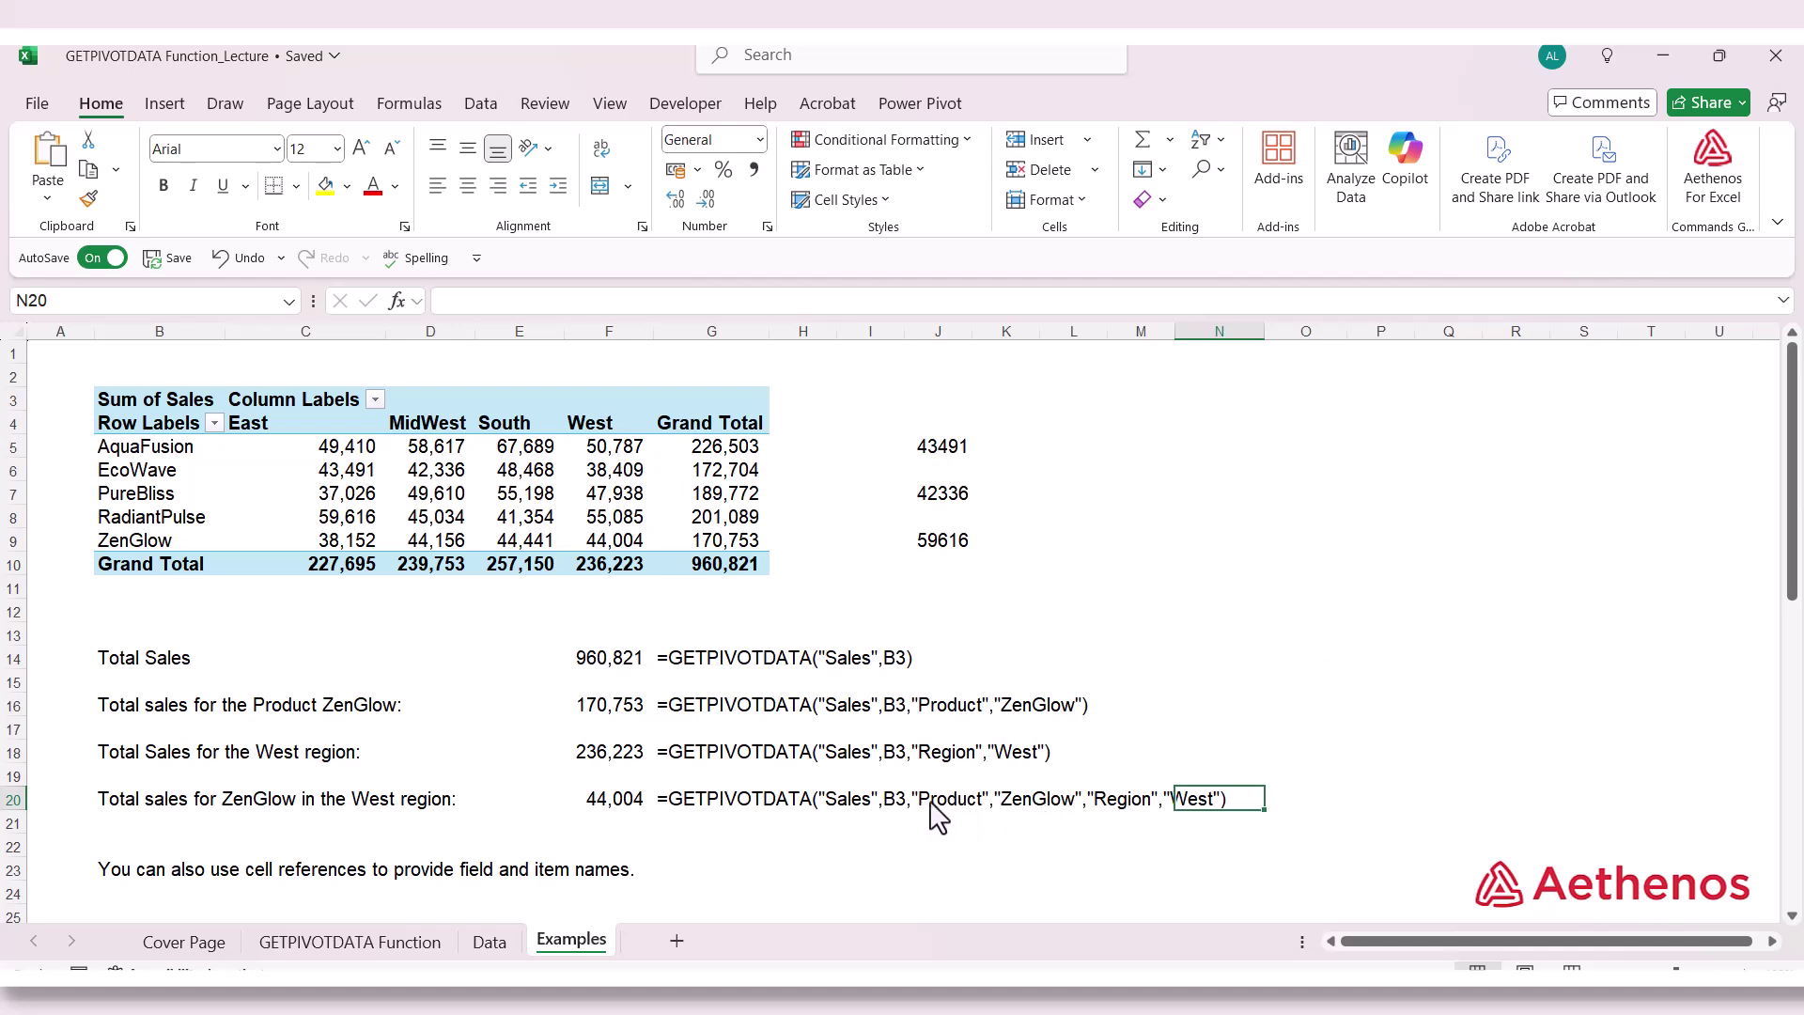
click(1339, 714)
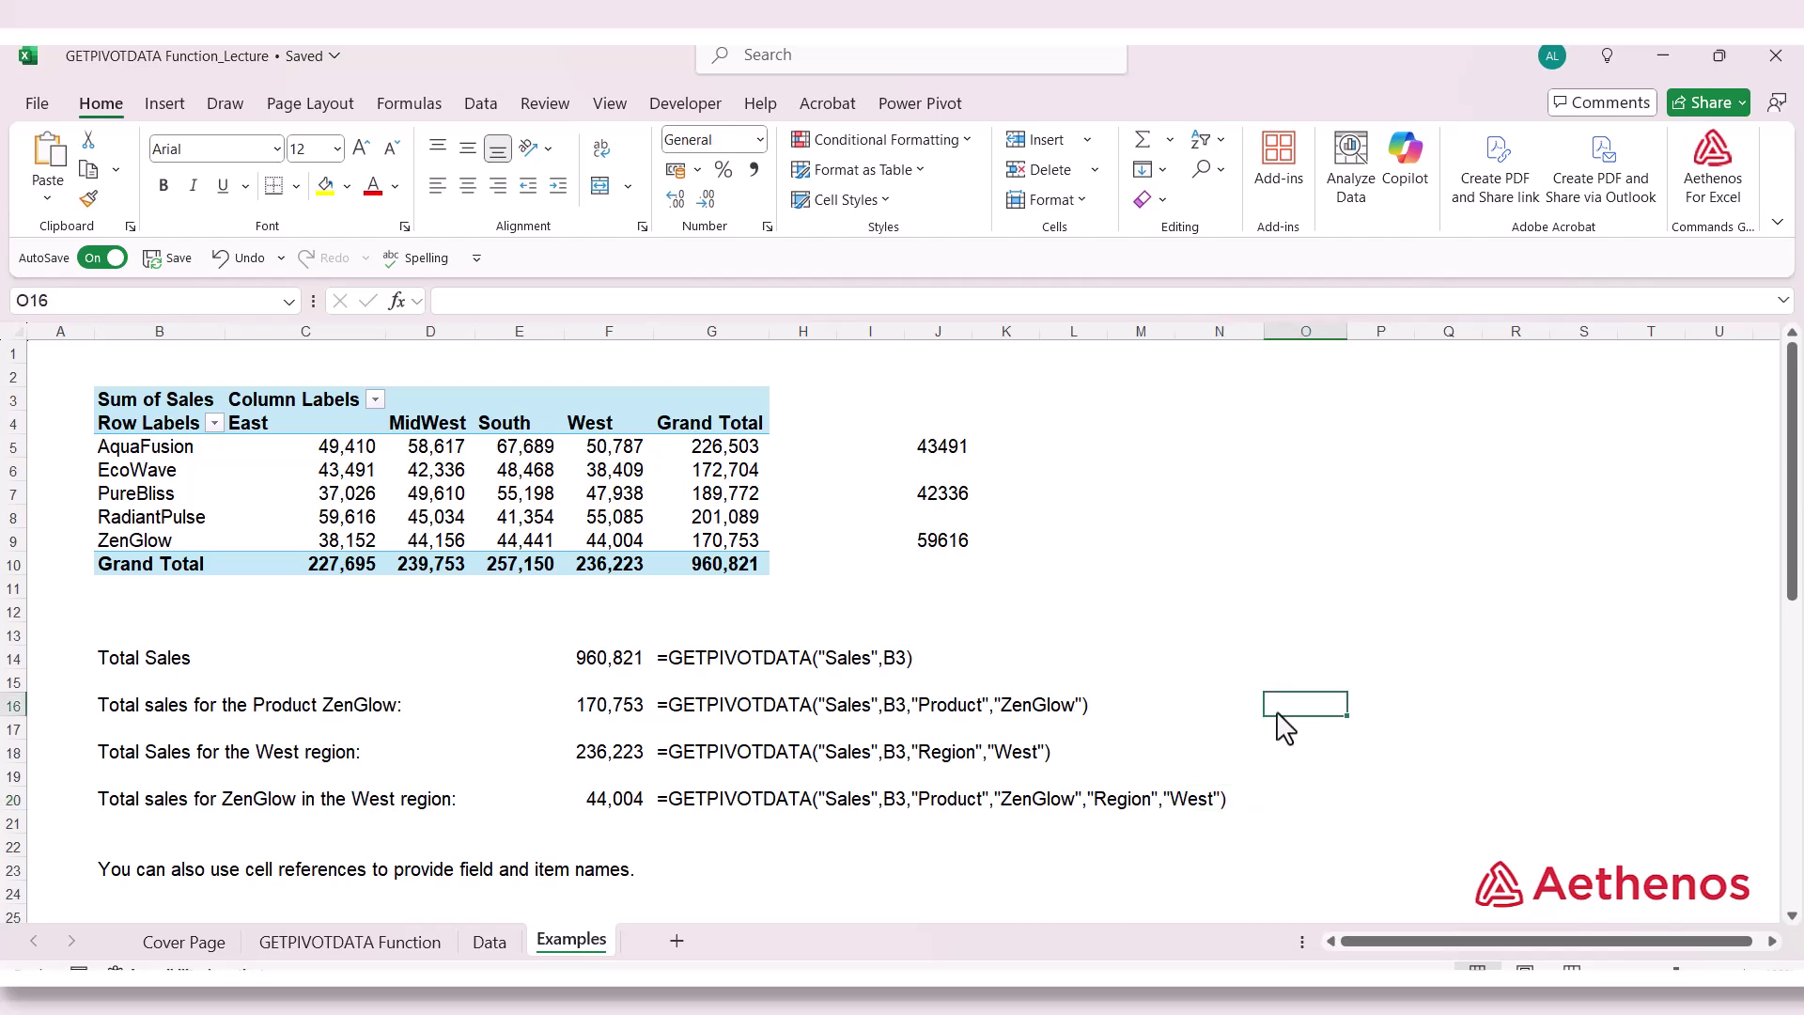
Calculate the ZenGlow product's total sales in F29 with cell references, using =GETPIVOTDATA("Sales",B3,F26,F27)
scroll(1116, 709, down, 4)
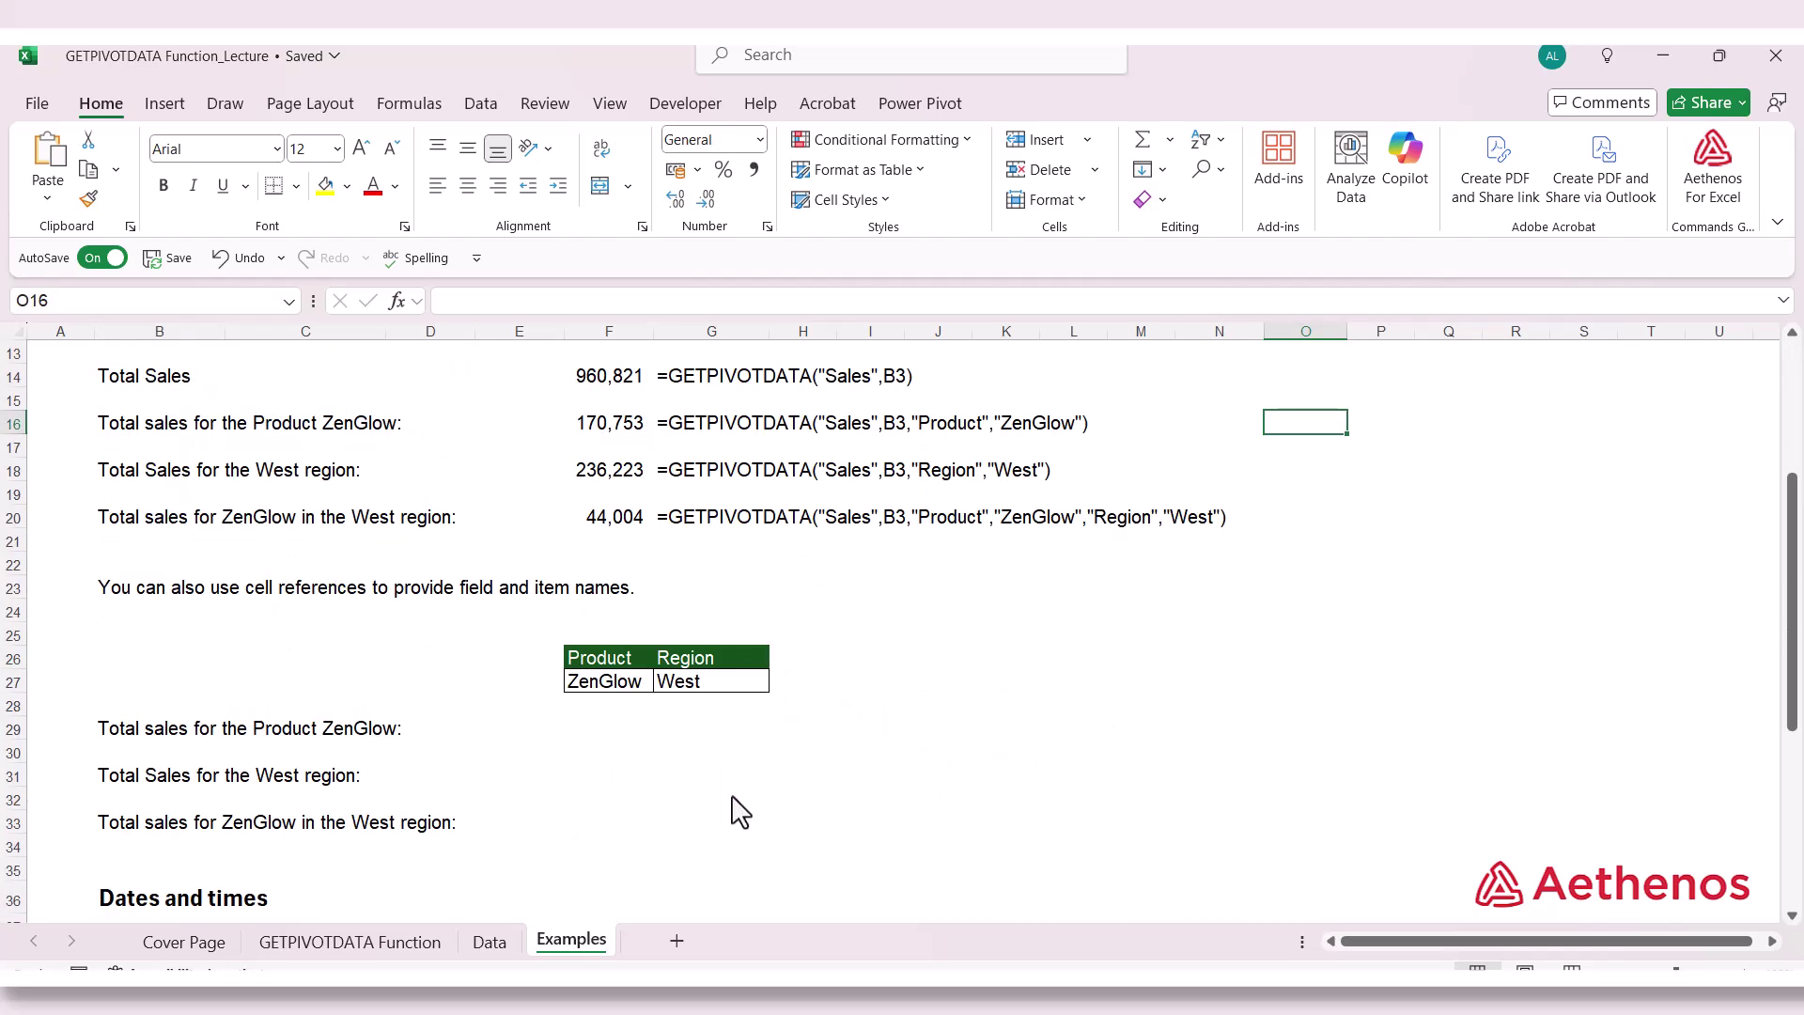
click(605, 688)
click(703, 684)
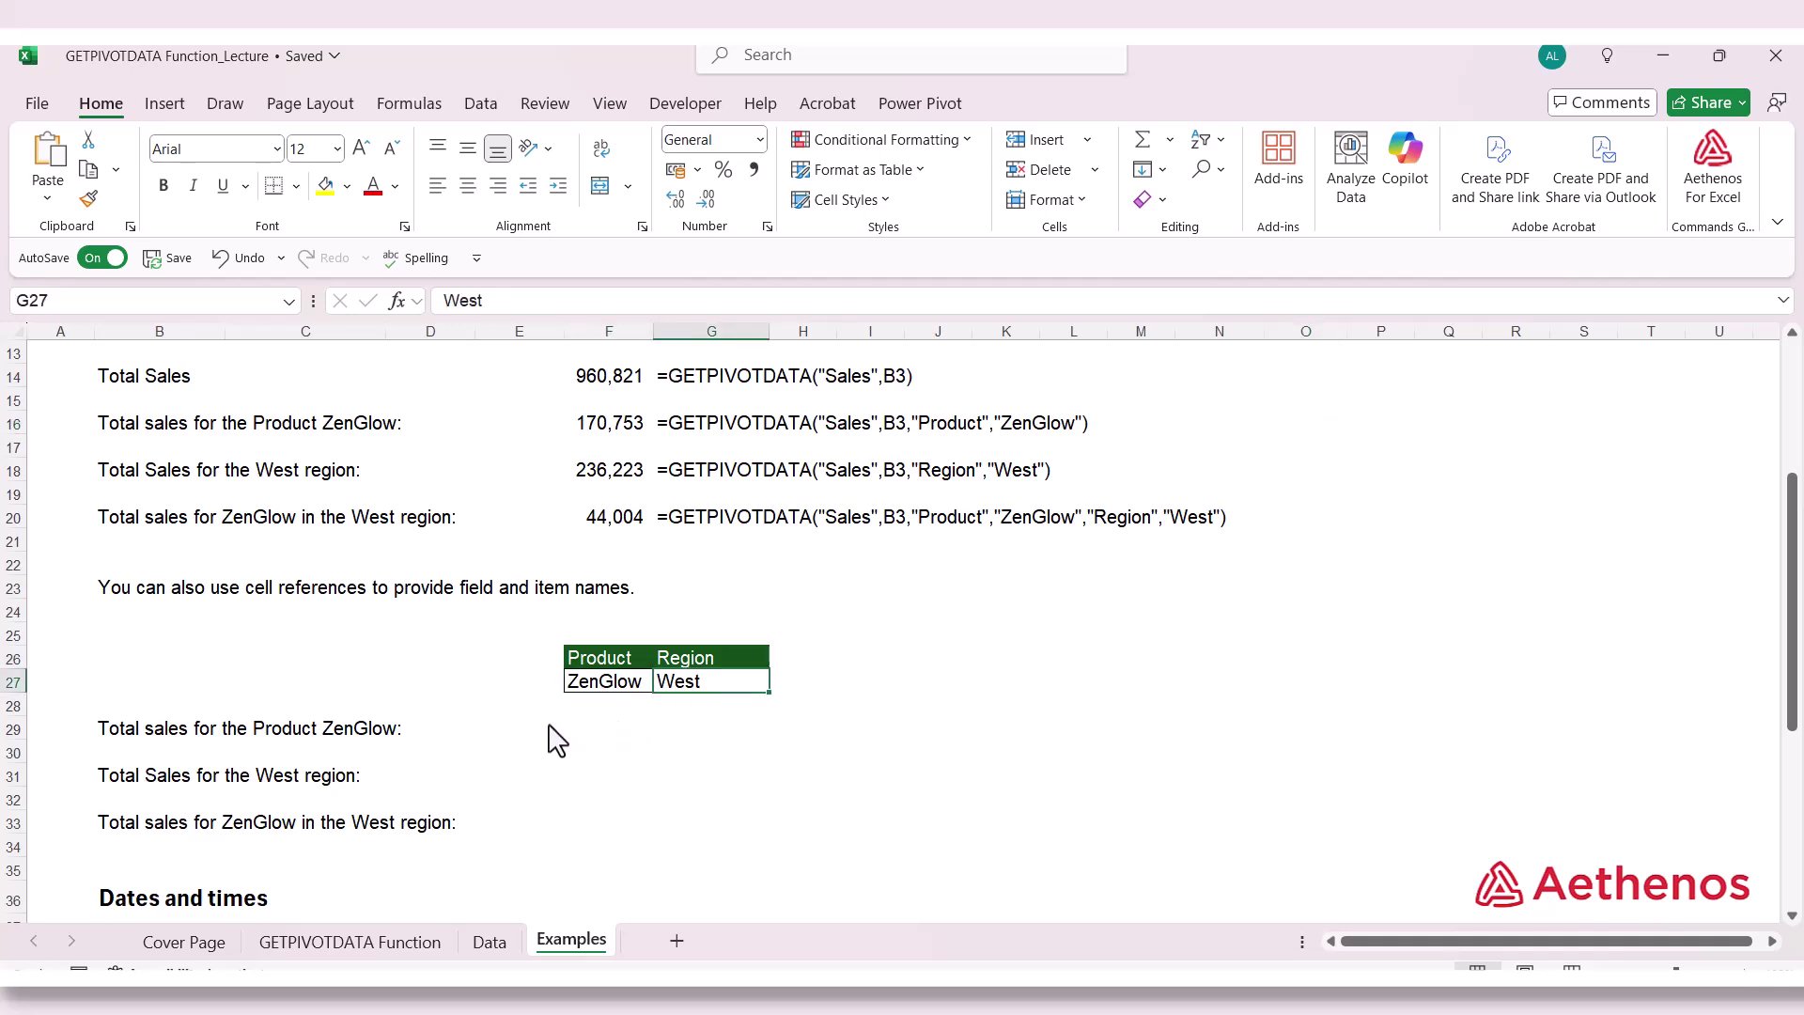
click(590, 729)
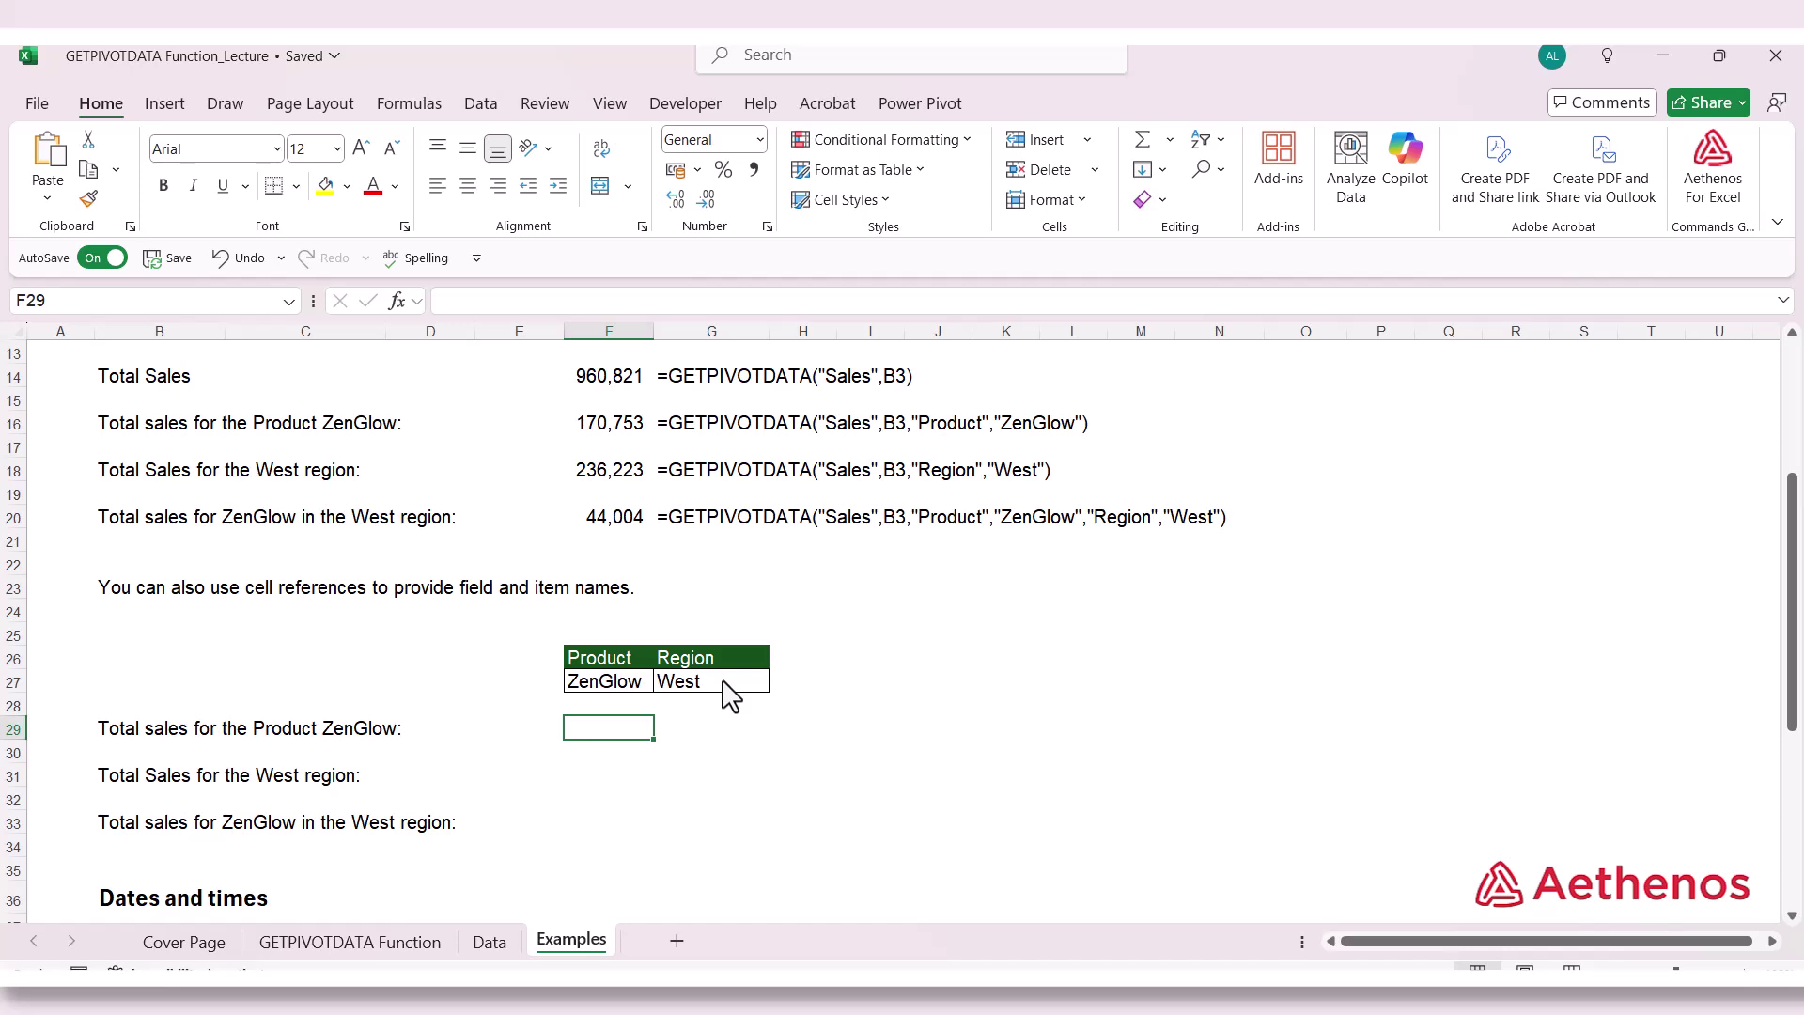
text(=getp)
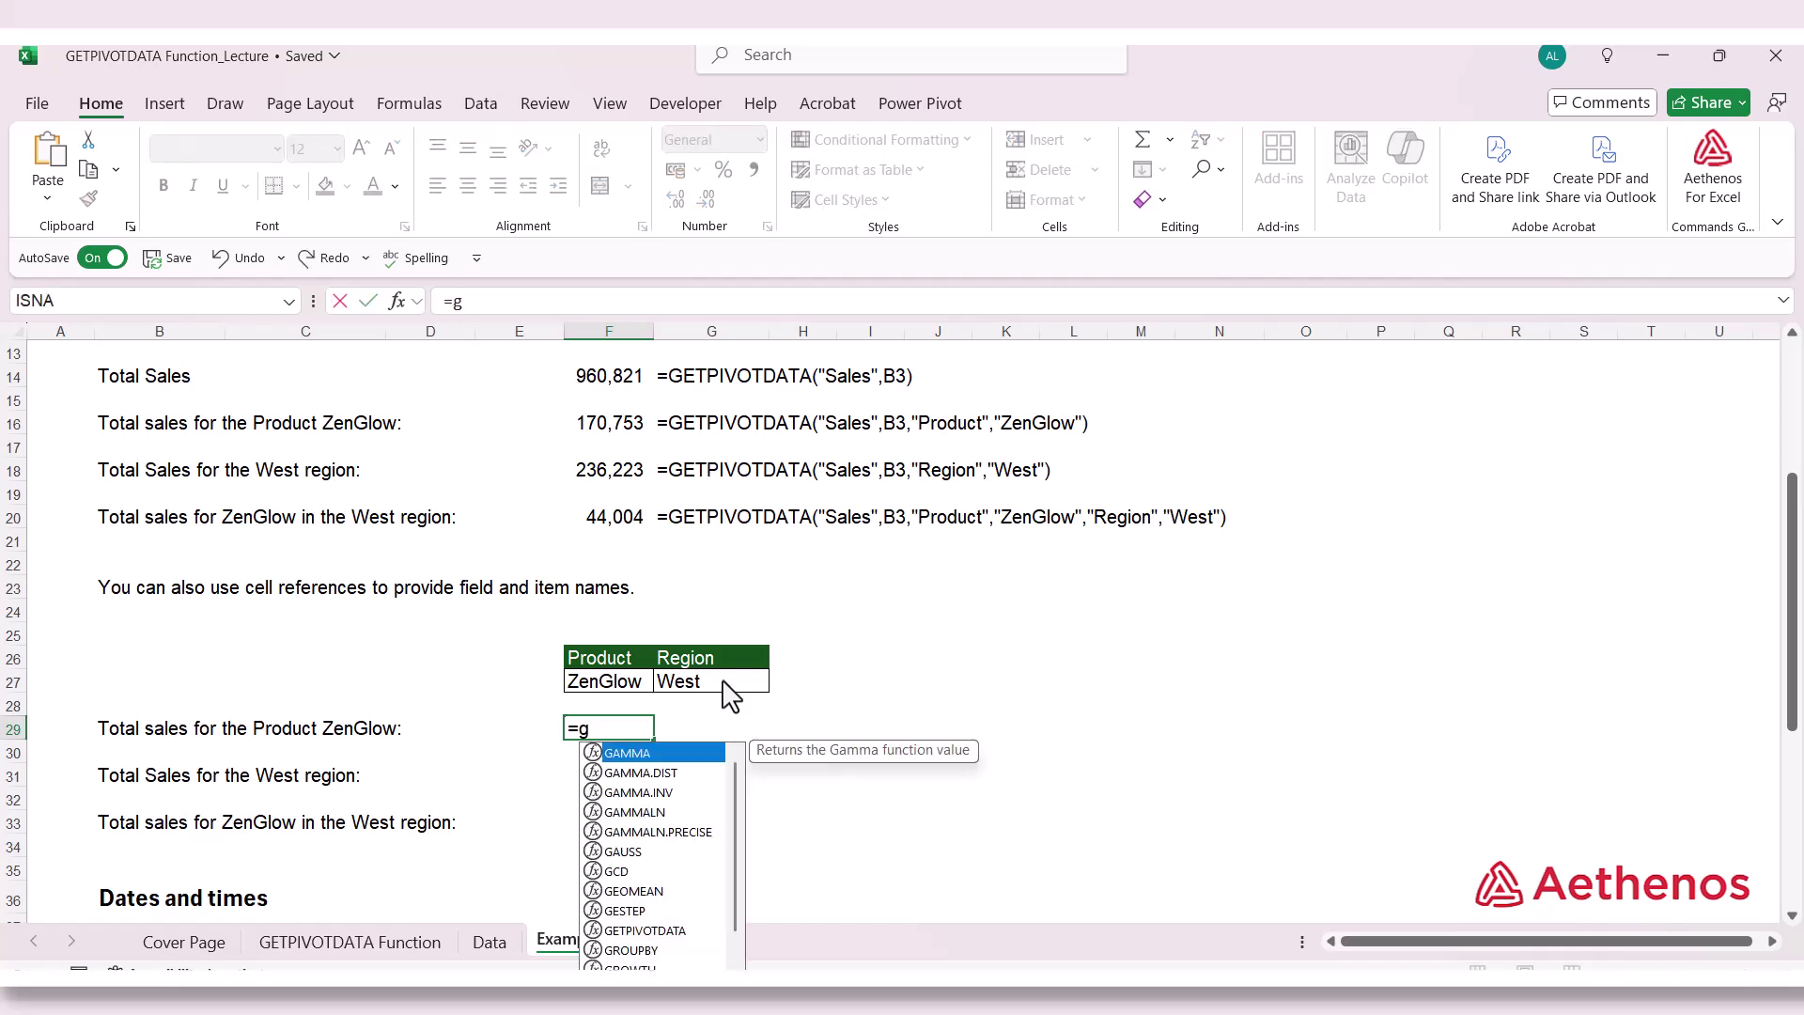
key(Tab)
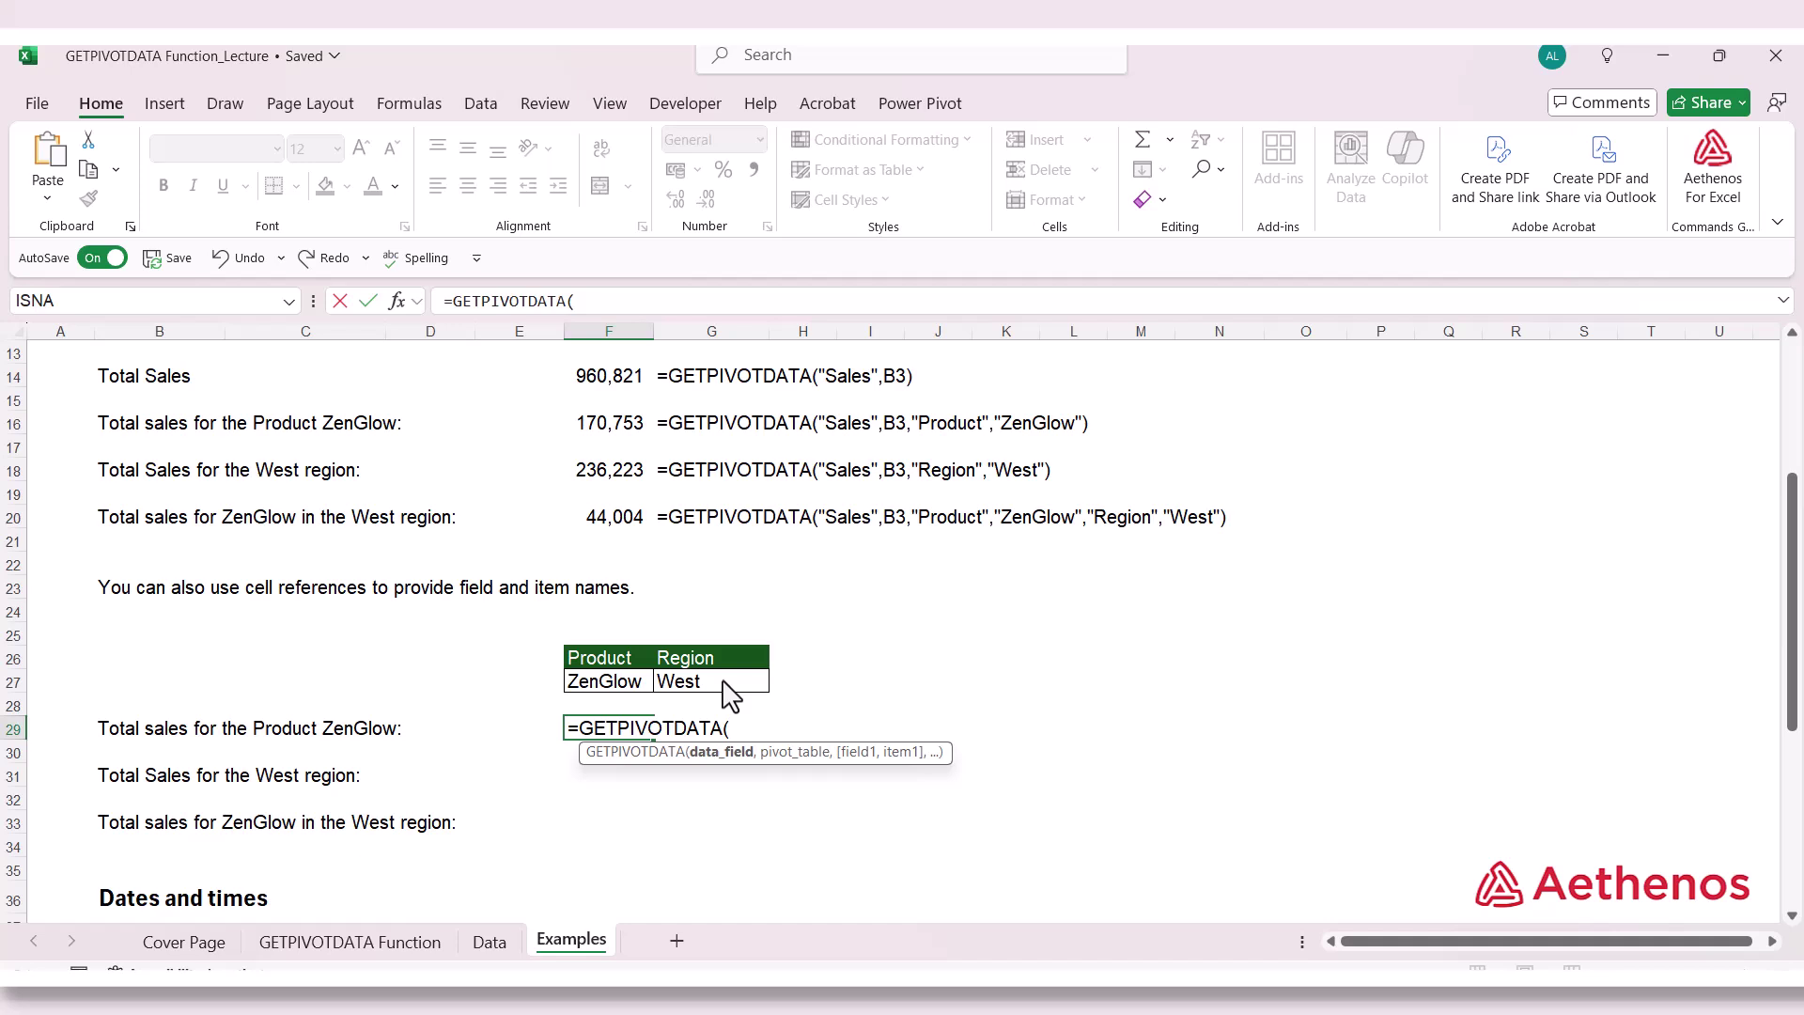
text("Sales",B)
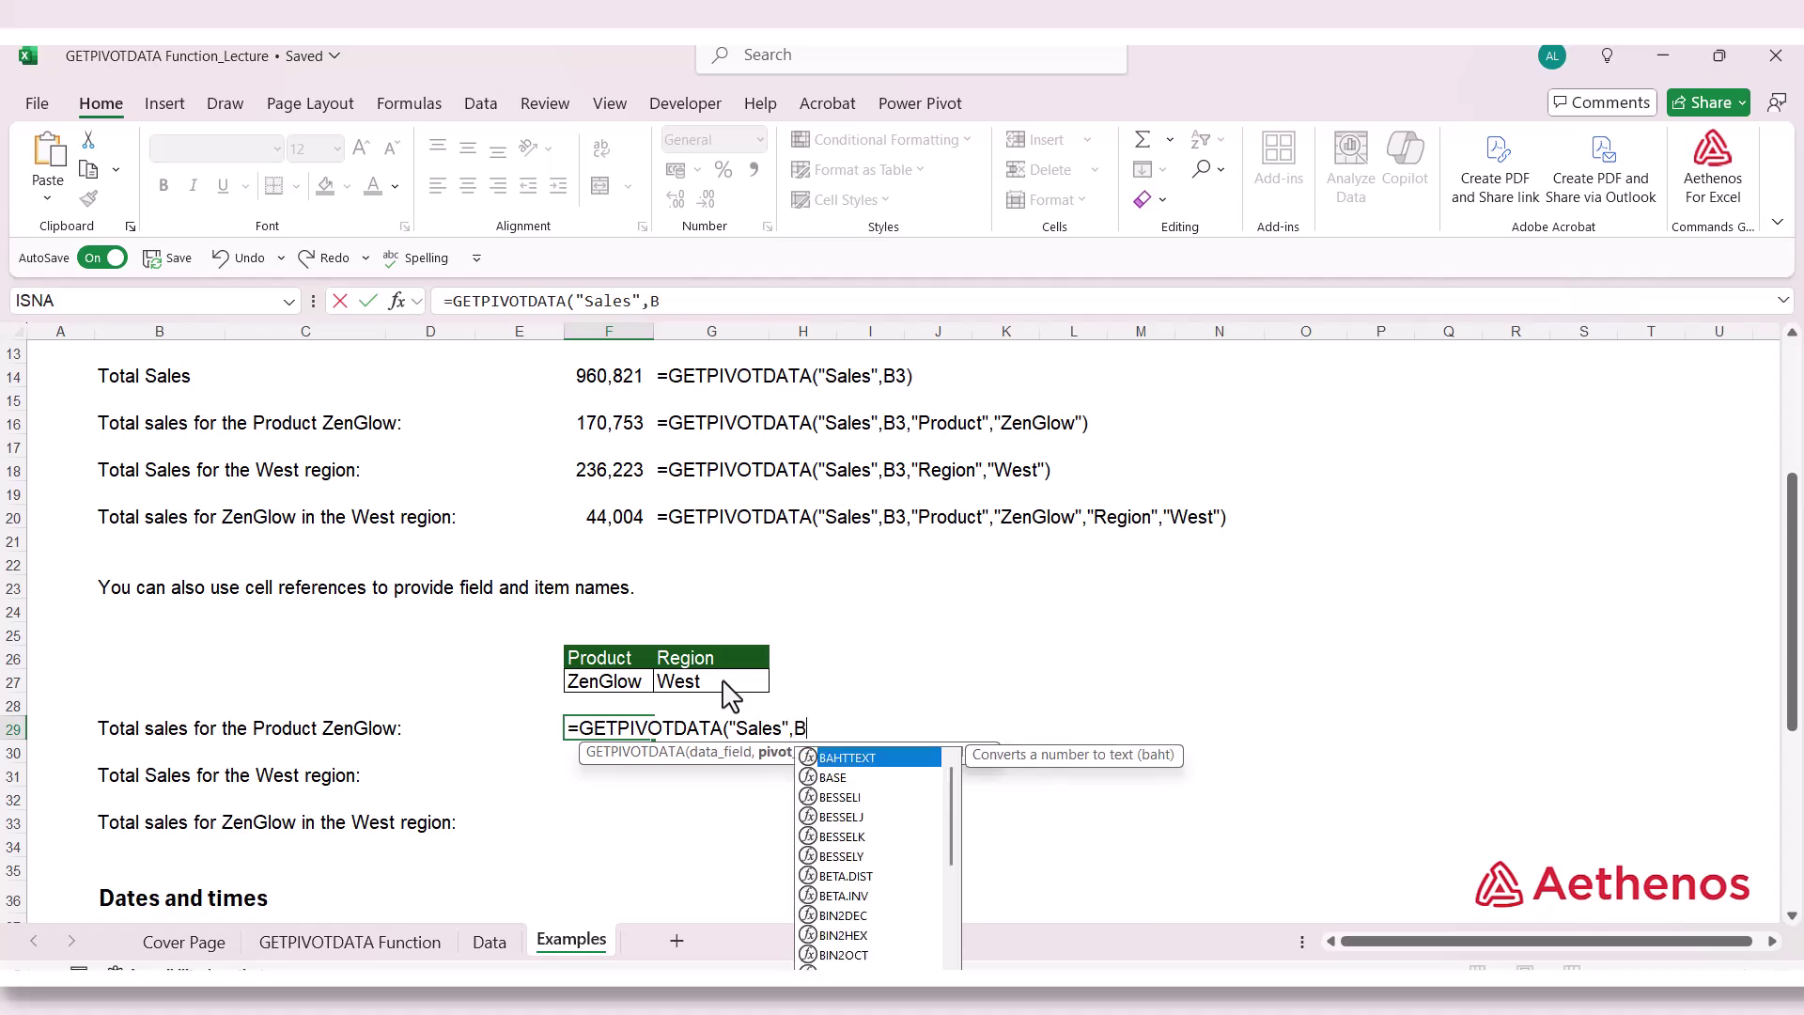
text(3,)
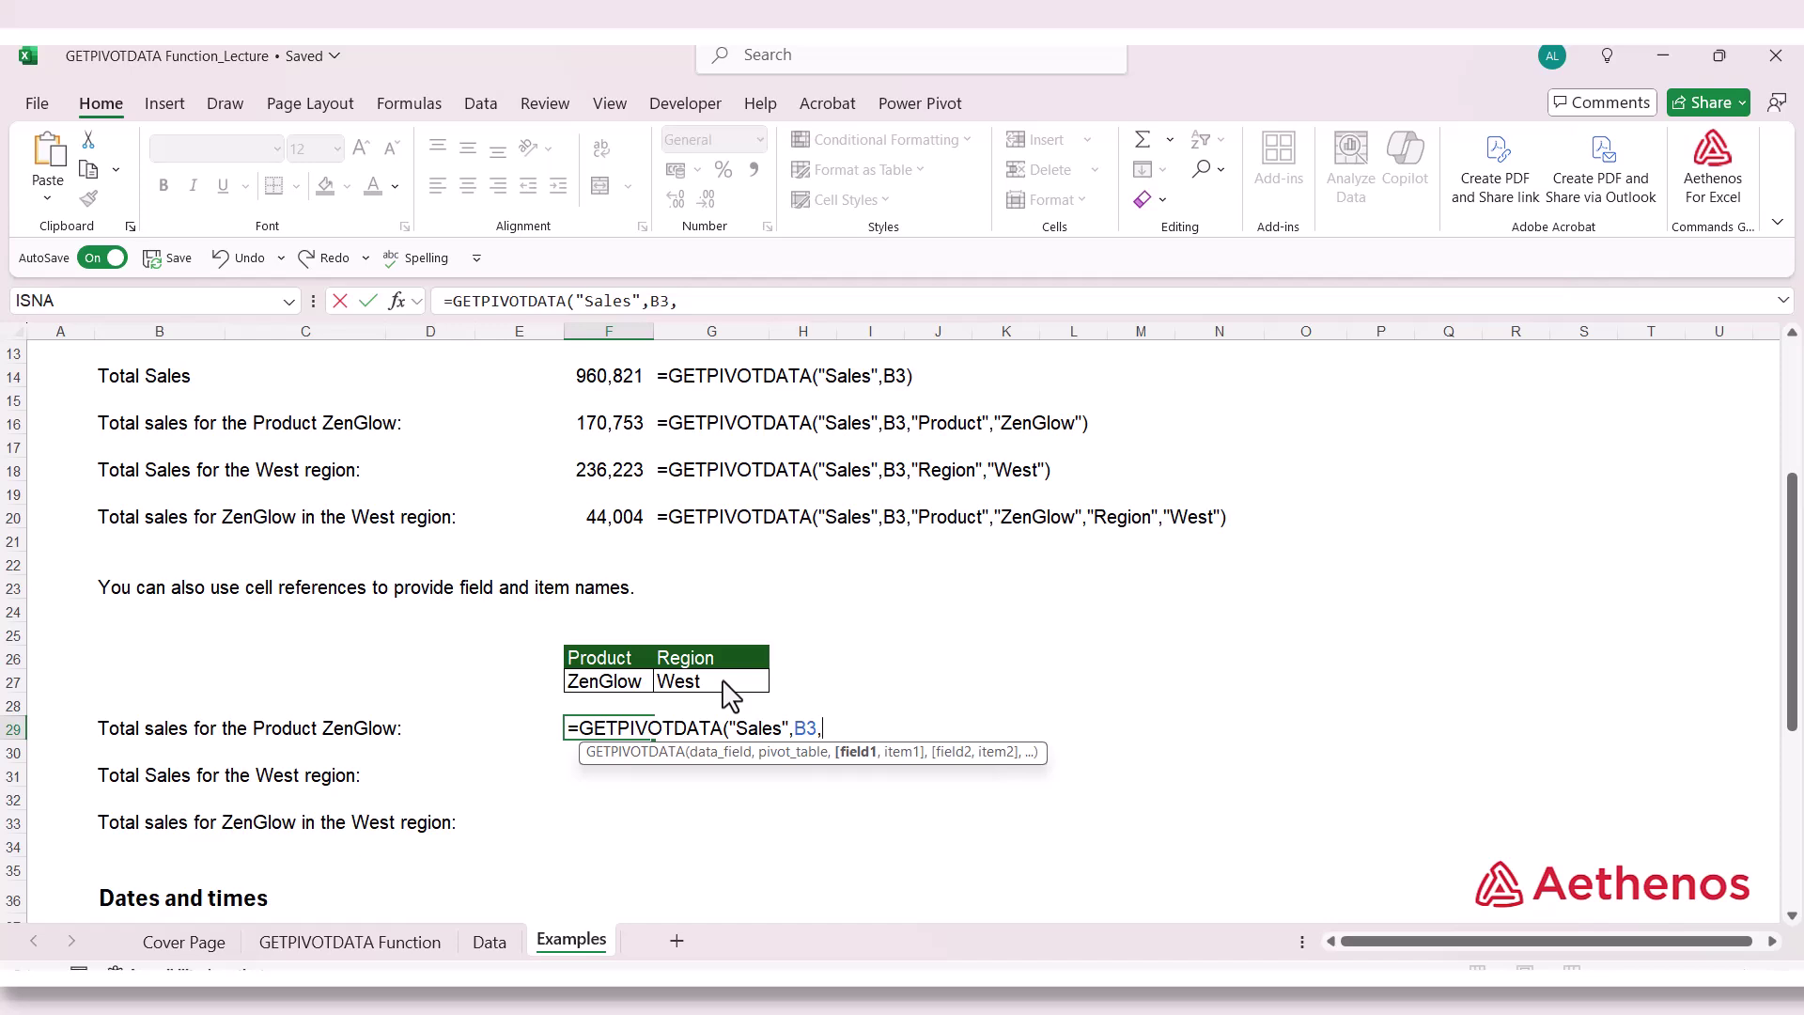
click(634, 656)
text(,)
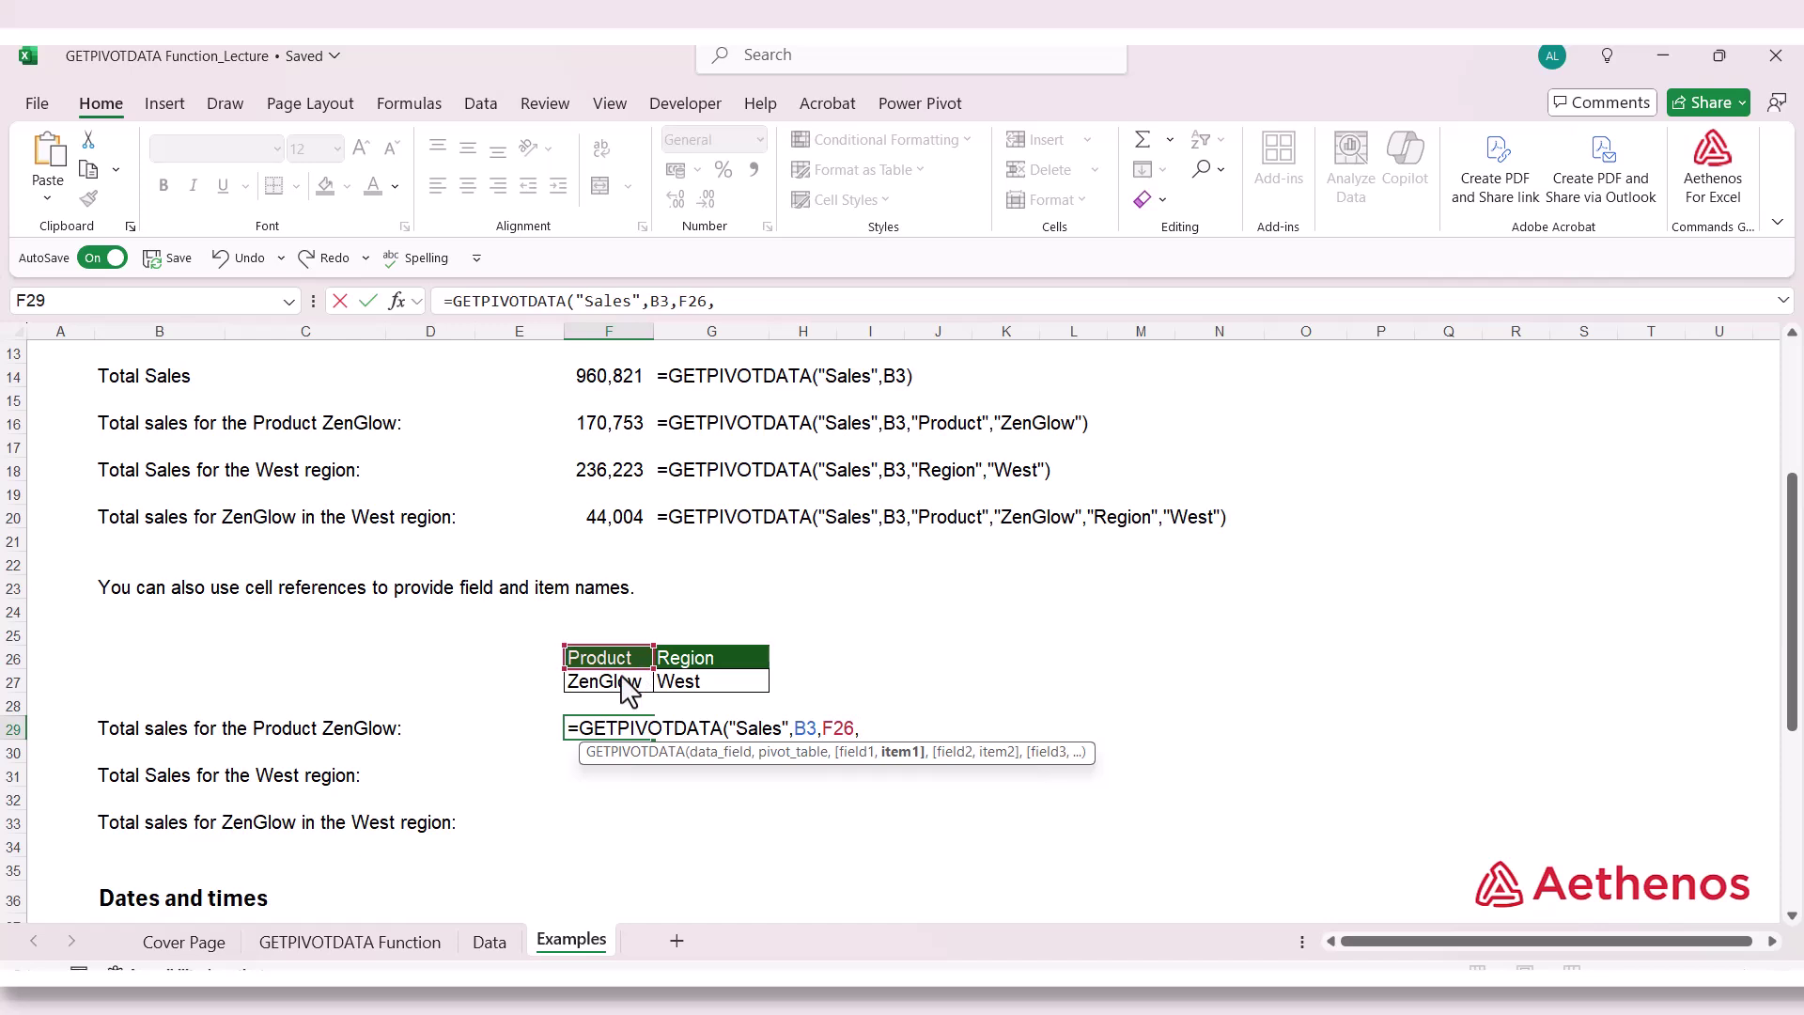
click(621, 681)
key(Return)
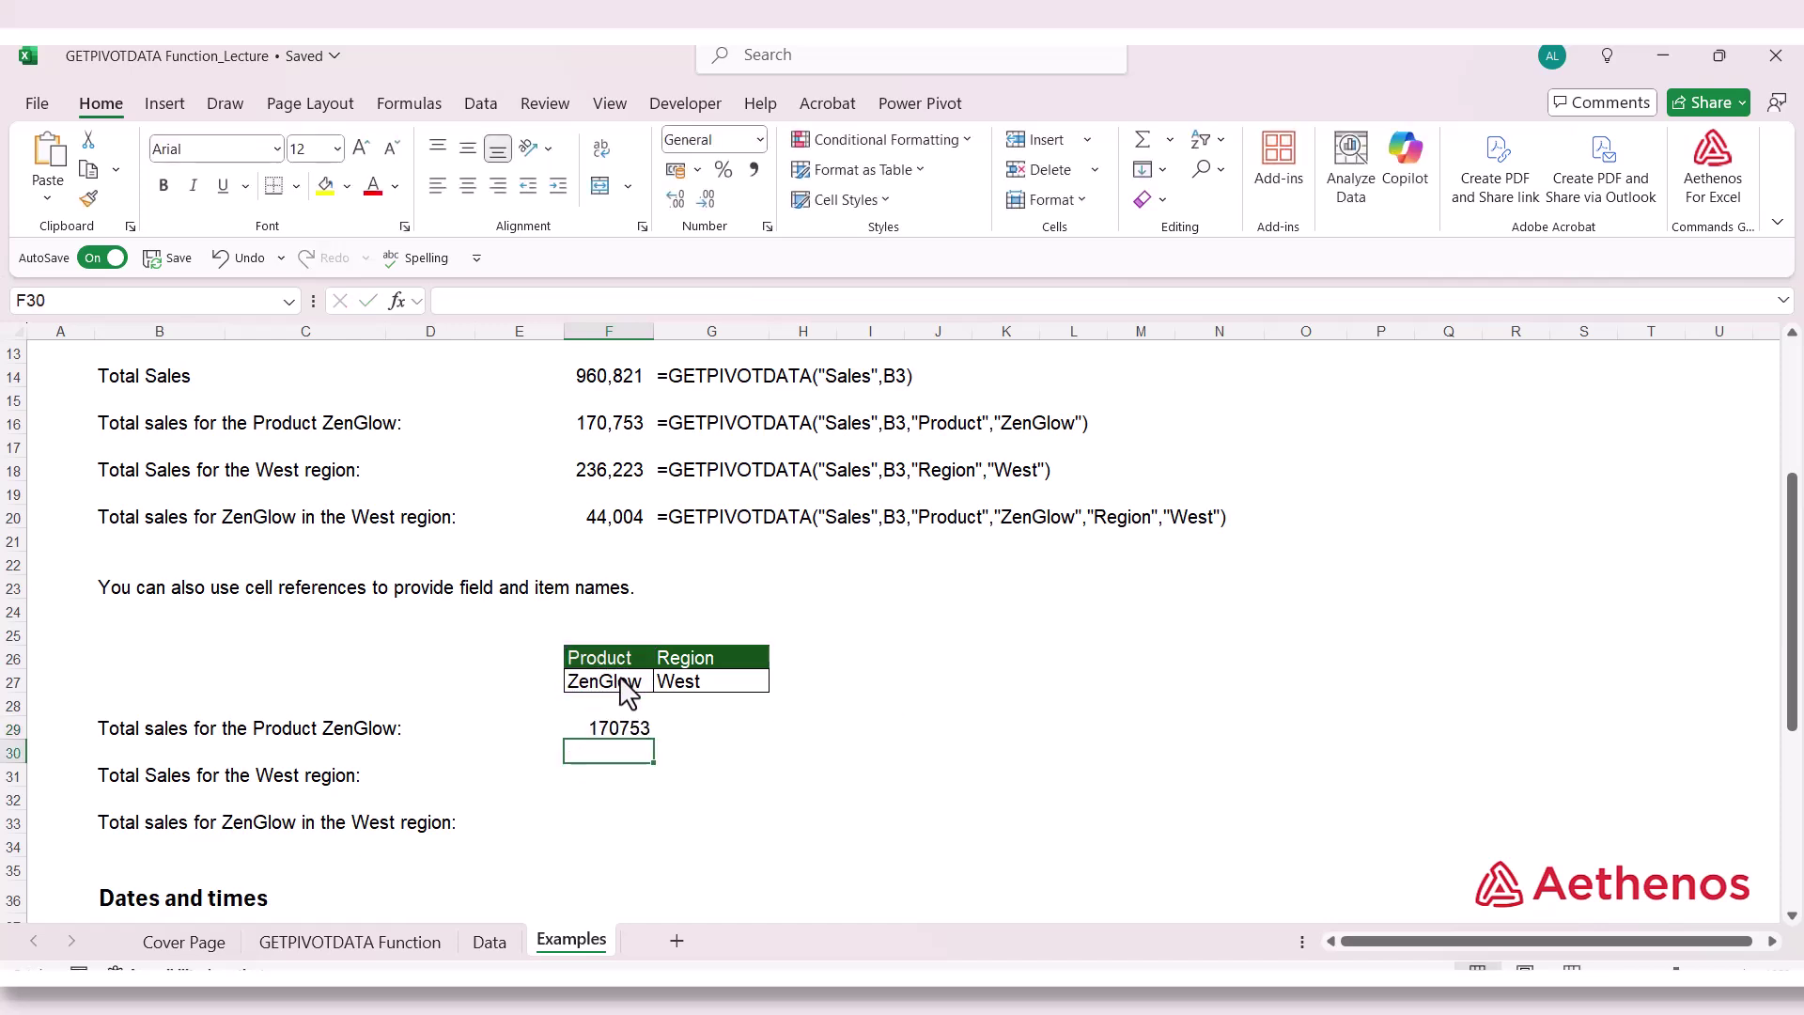
Inspect the cell references in F29's formula and compare them with the typed field and item names in the row 16 formula
key(Up)
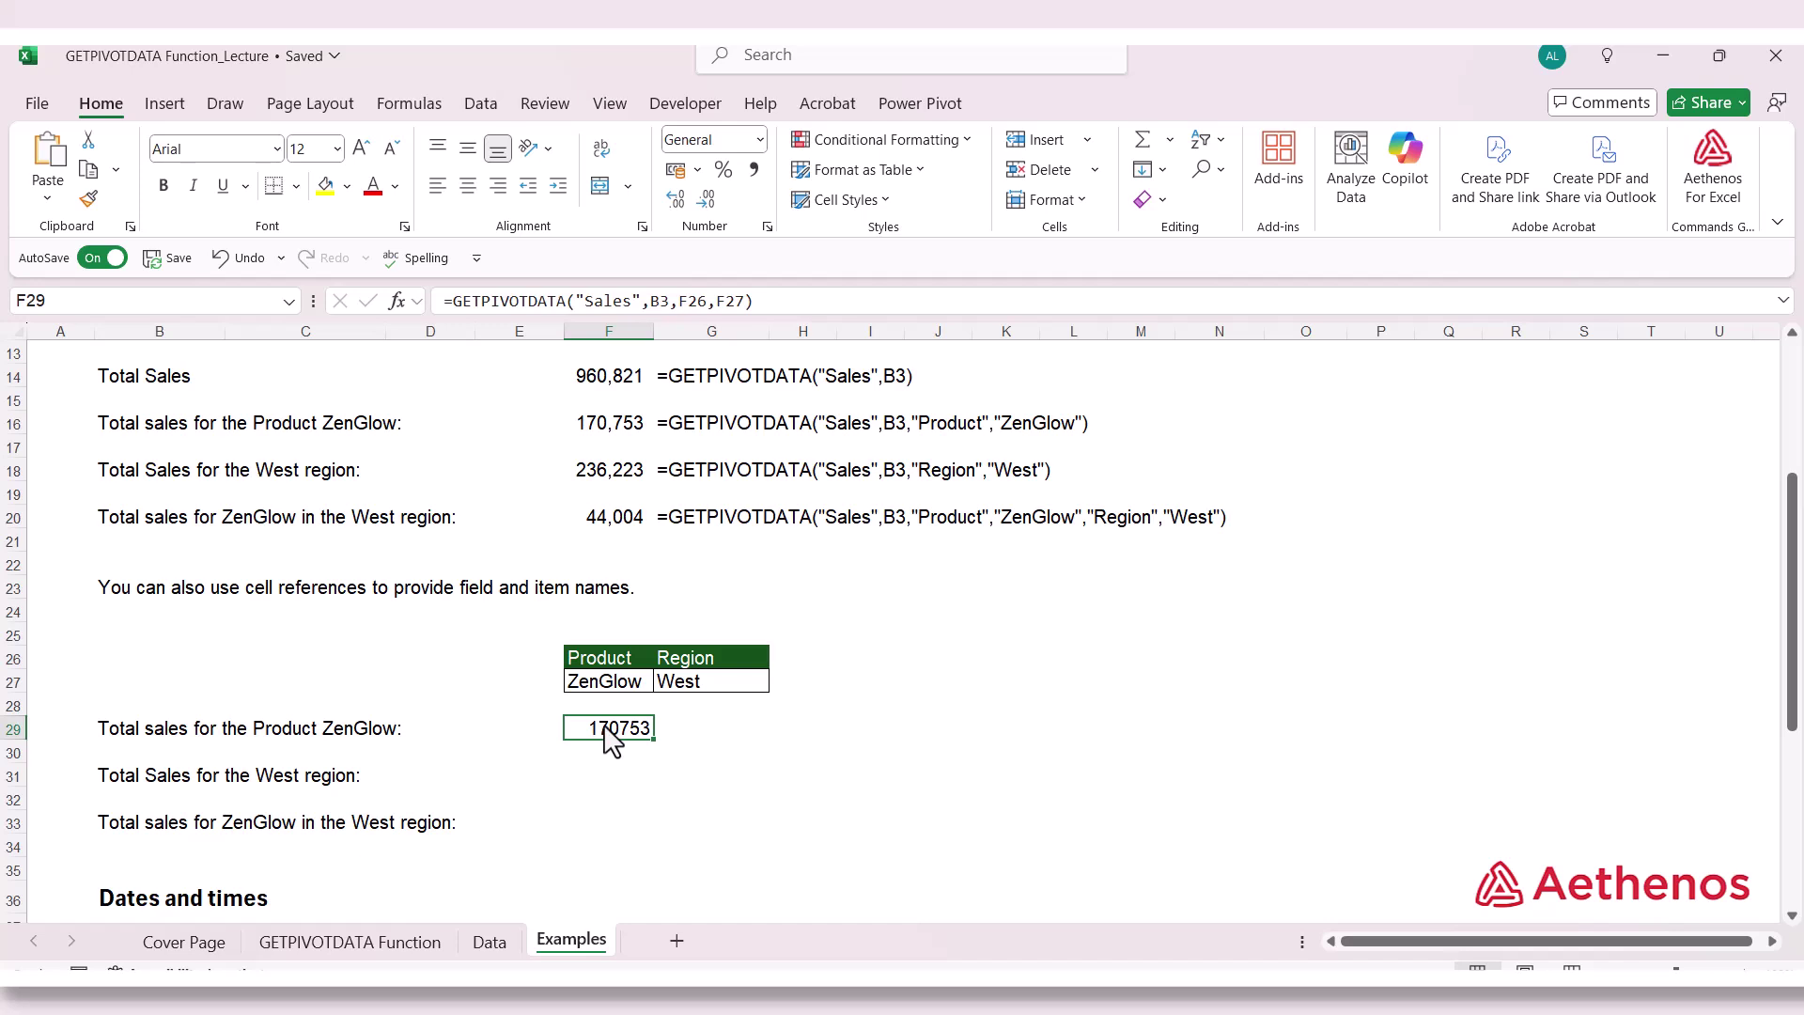
double_click(606, 731)
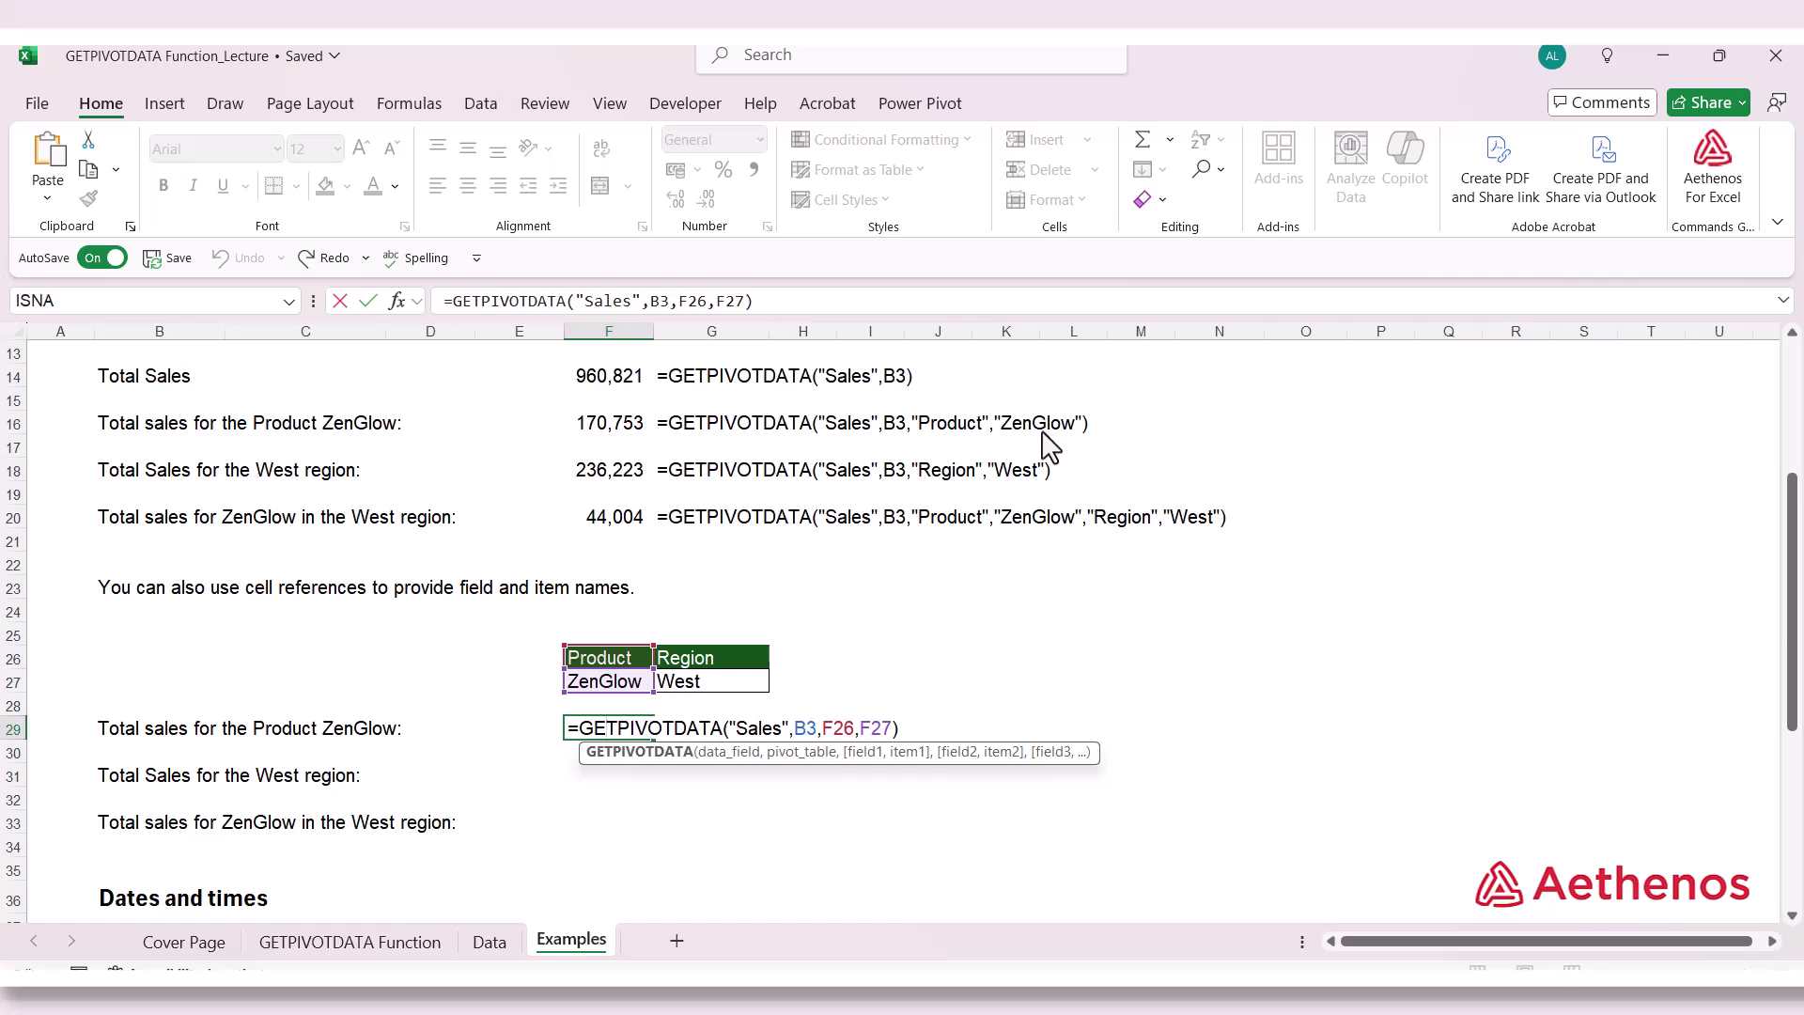
key(ctrl+Return)
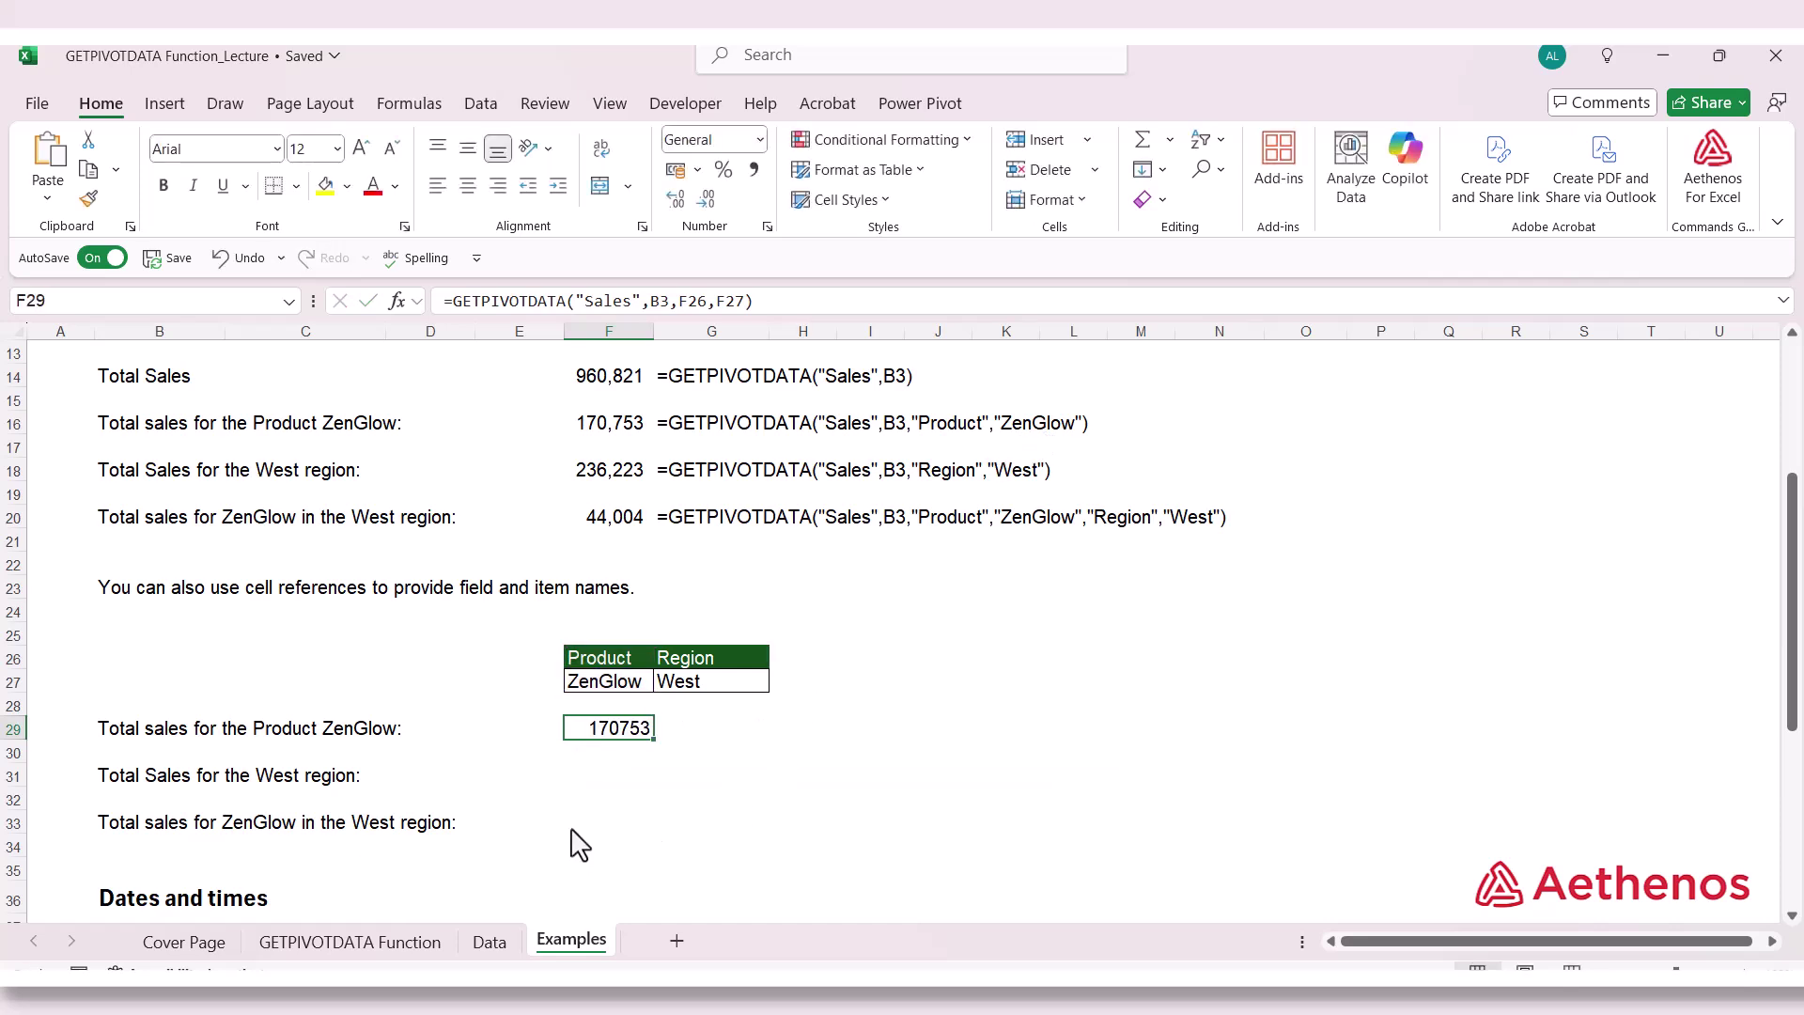
Calculate the West region's total sales in F31 with =GETPIVOTDATA("Sales",B3,G26,G27) and inspect the references in the finished formula
click(602, 778)
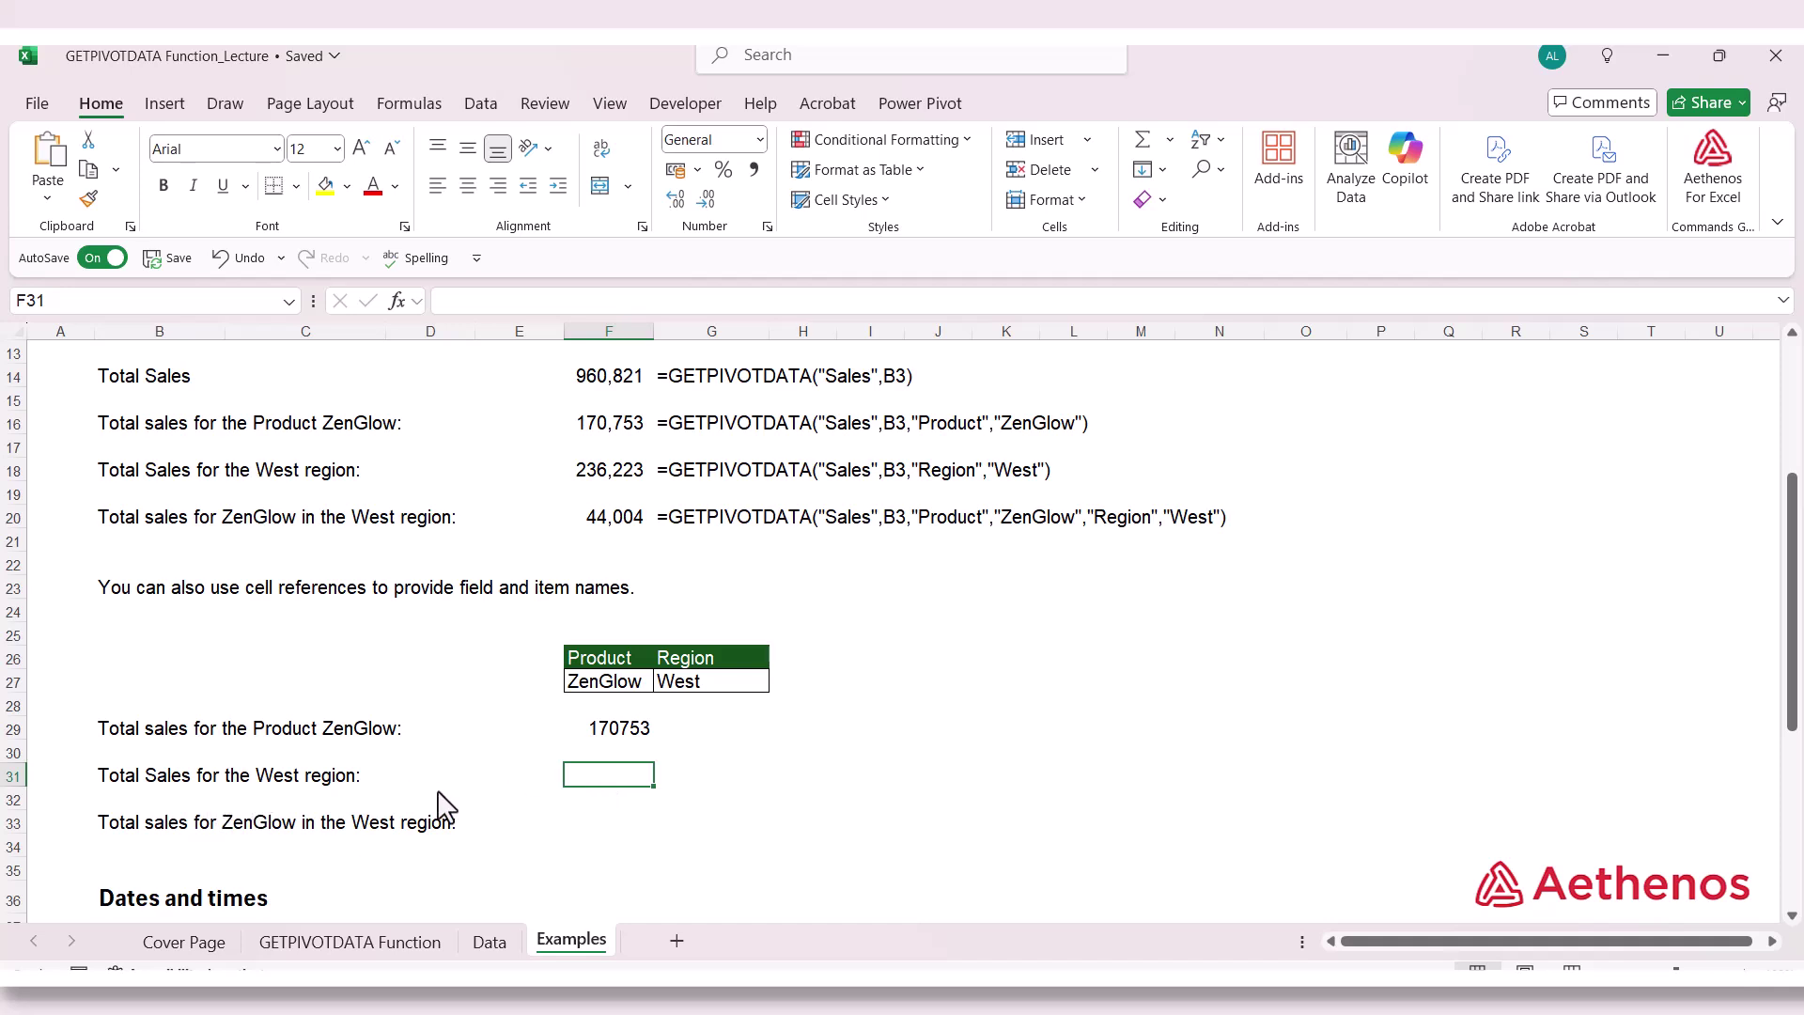
text(=)
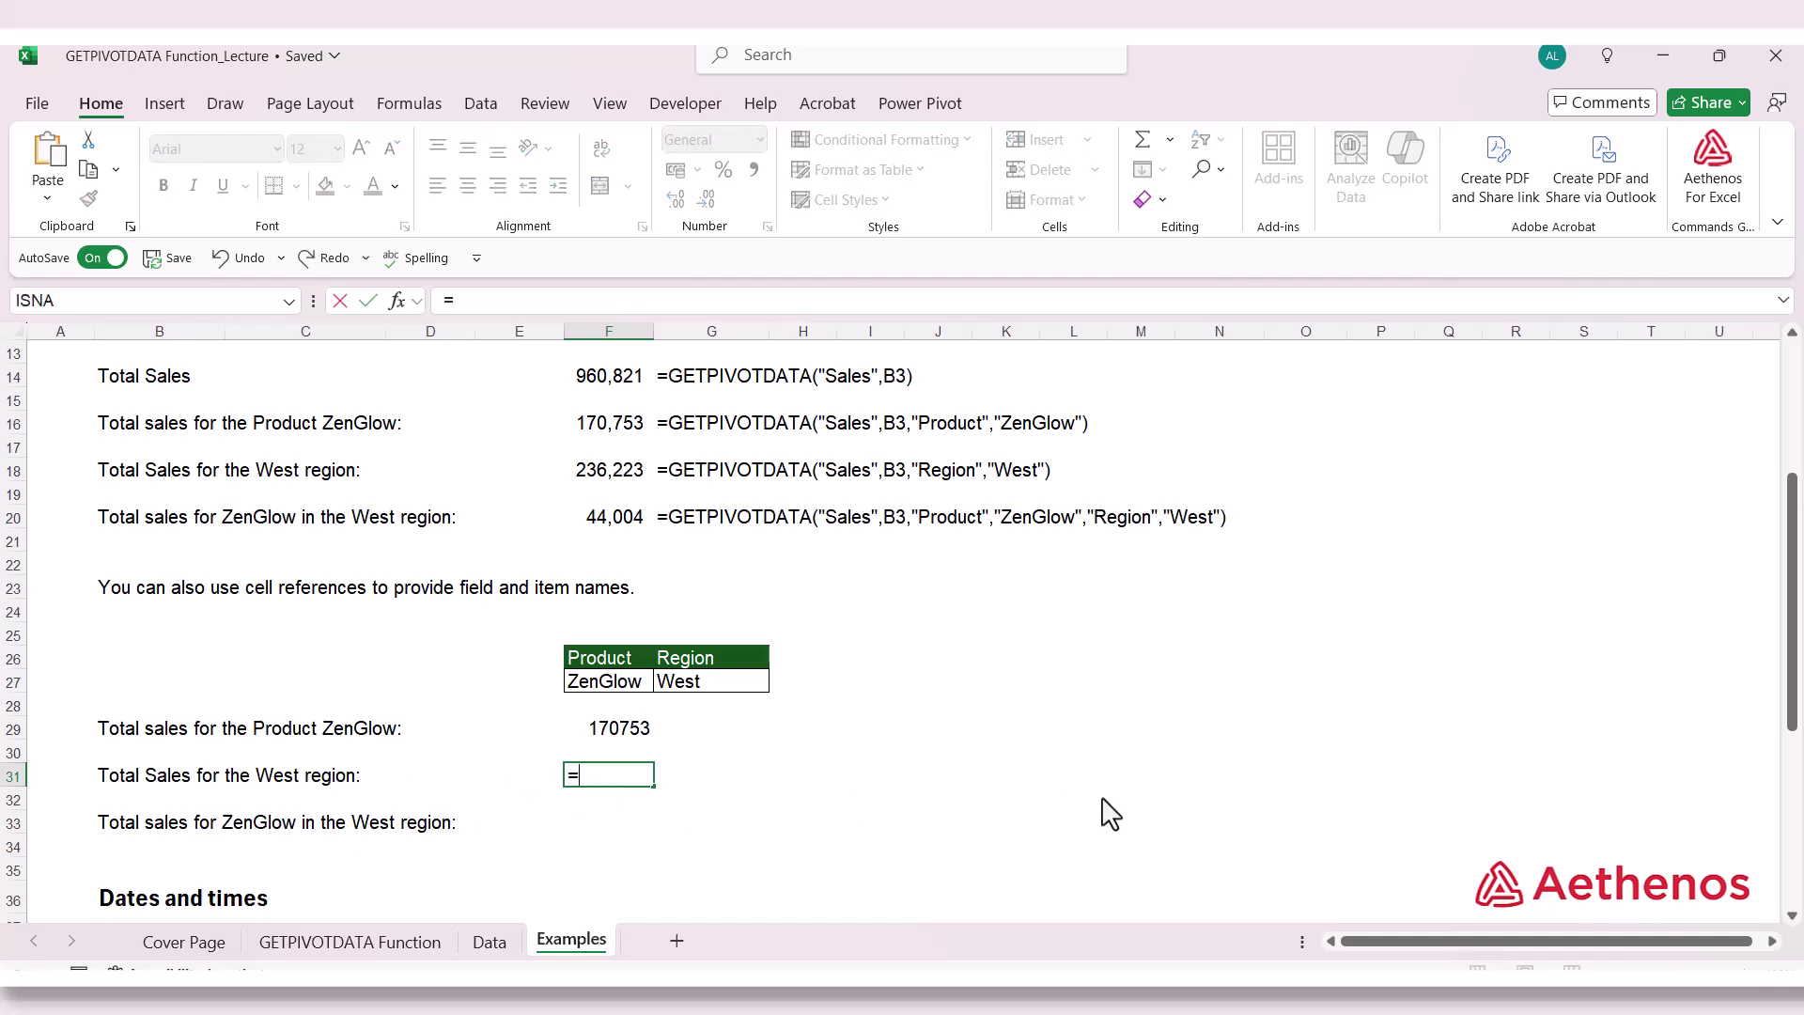
text(getp)
key(Tab)
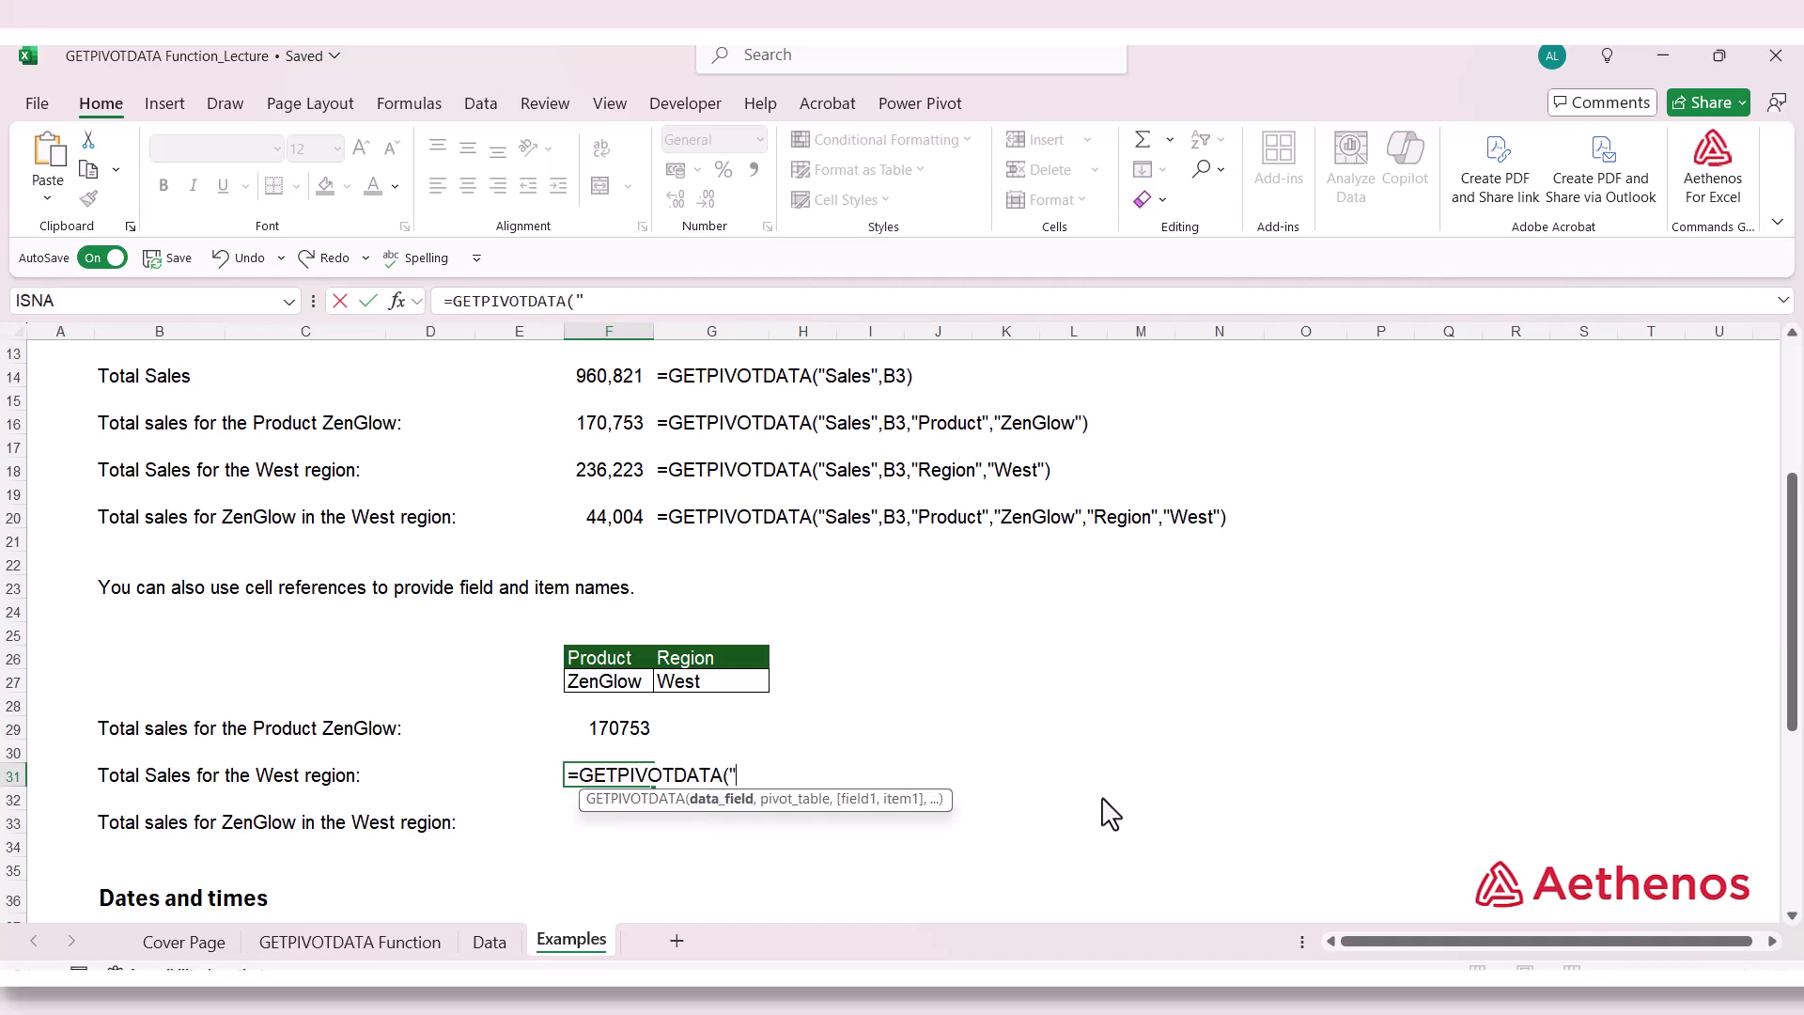
text("Sales", )
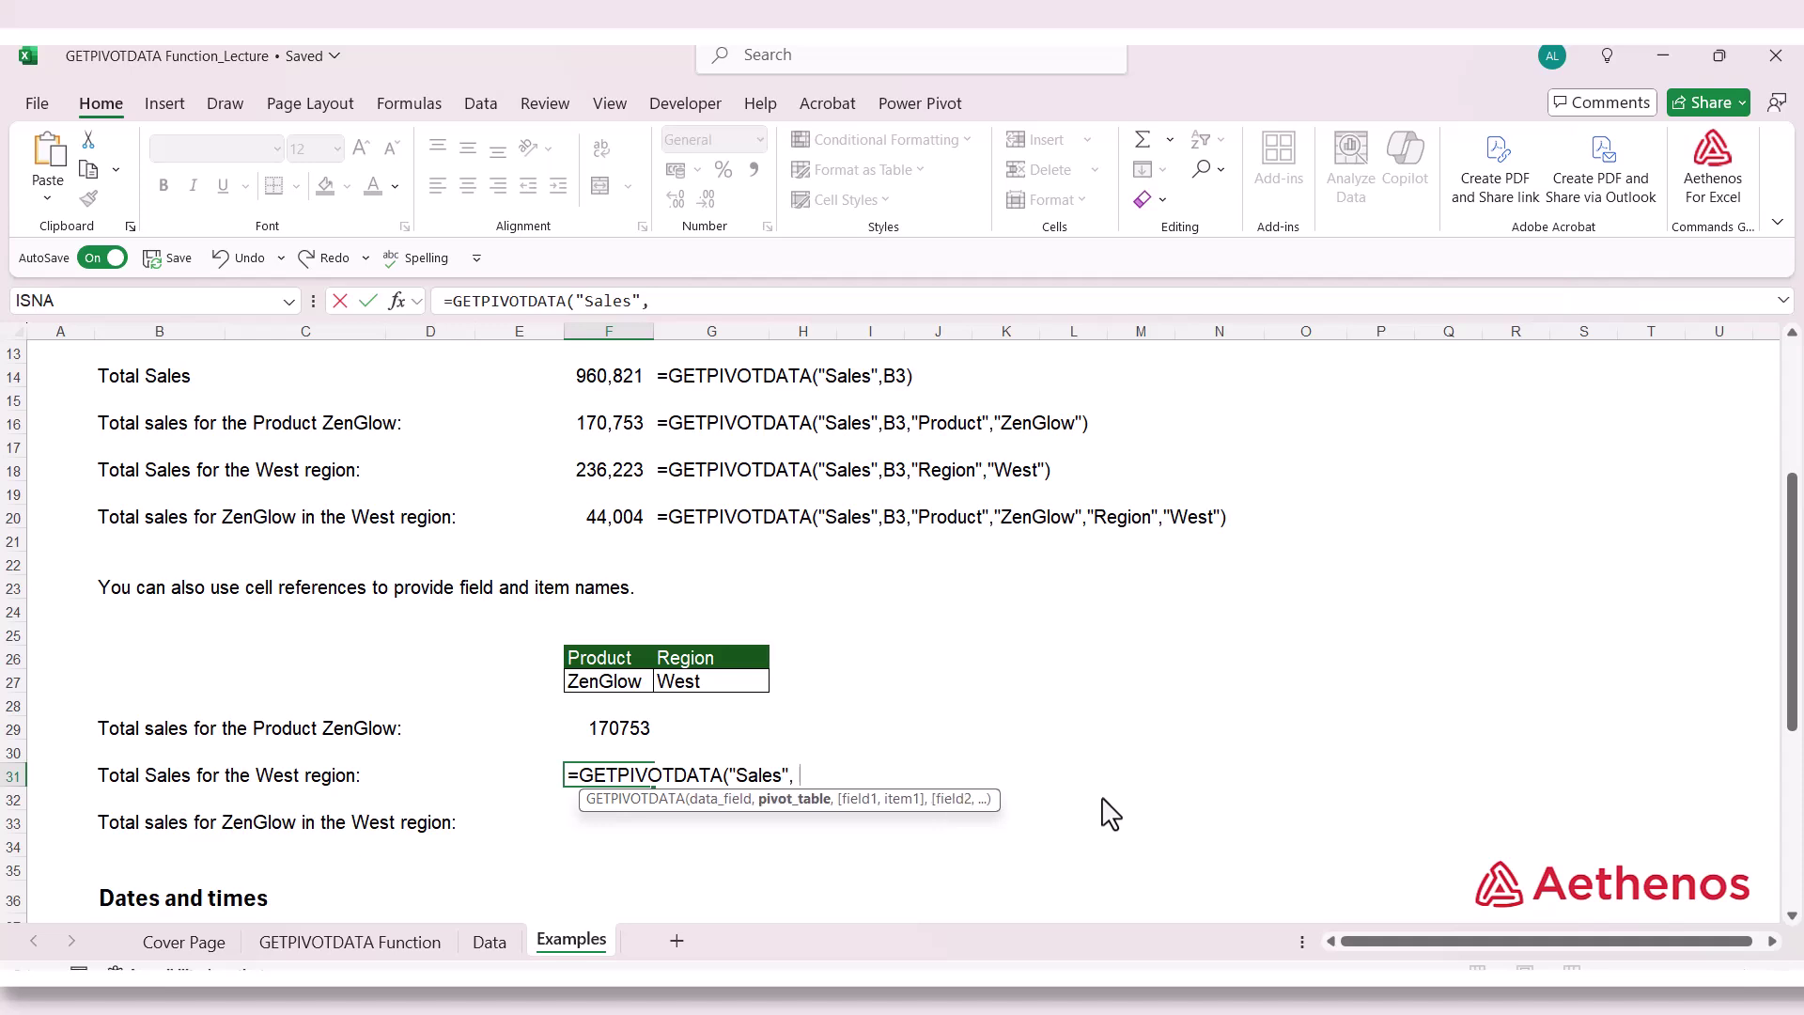
text(B)
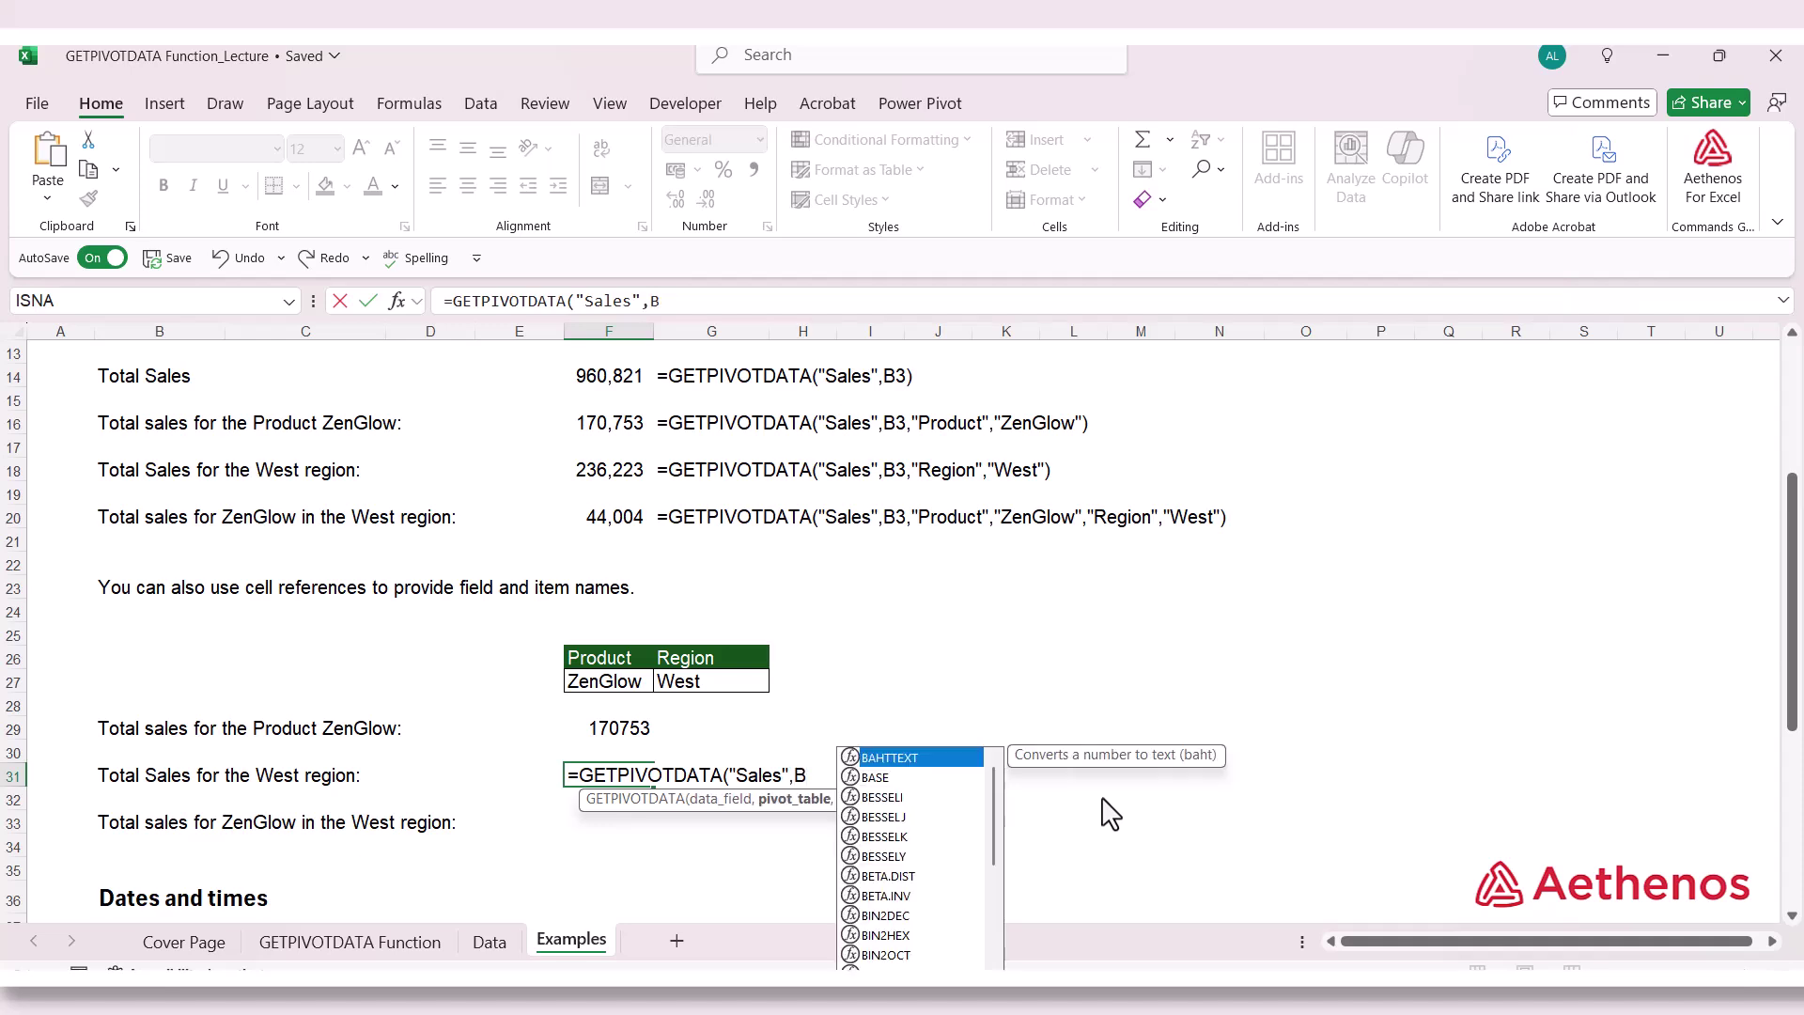
text(3,)
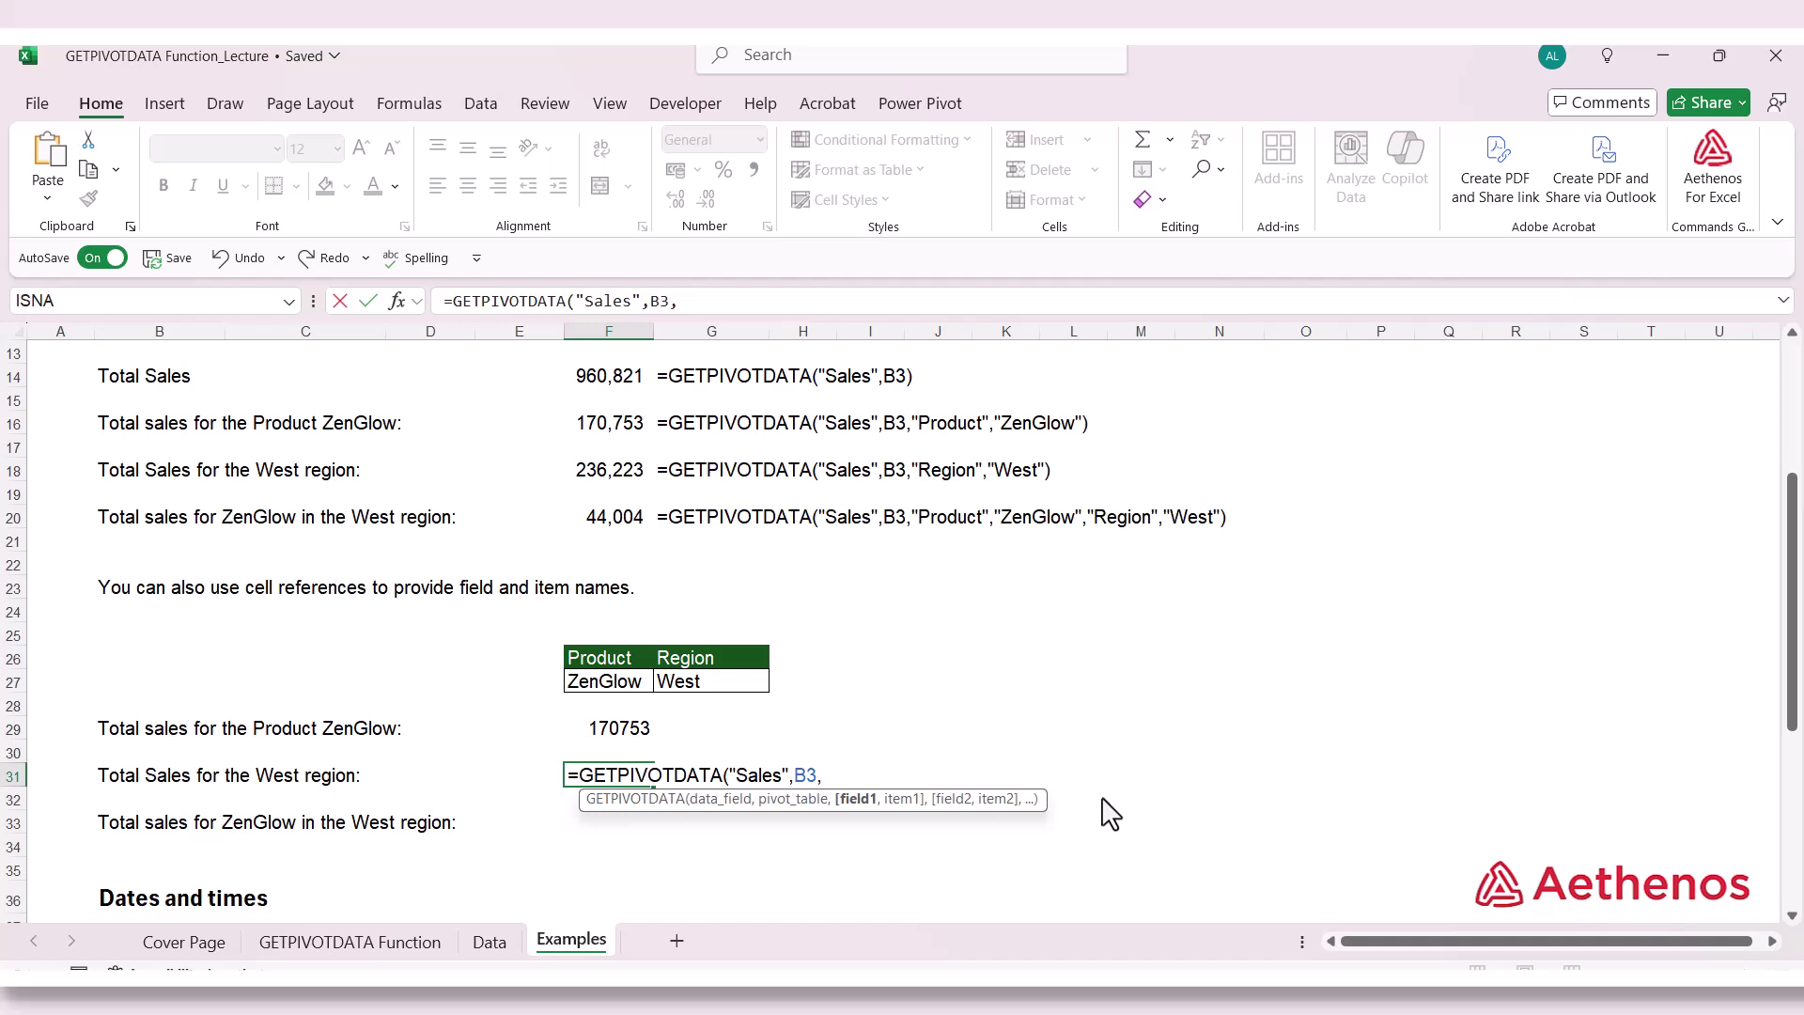
click(744, 664)
text(,)
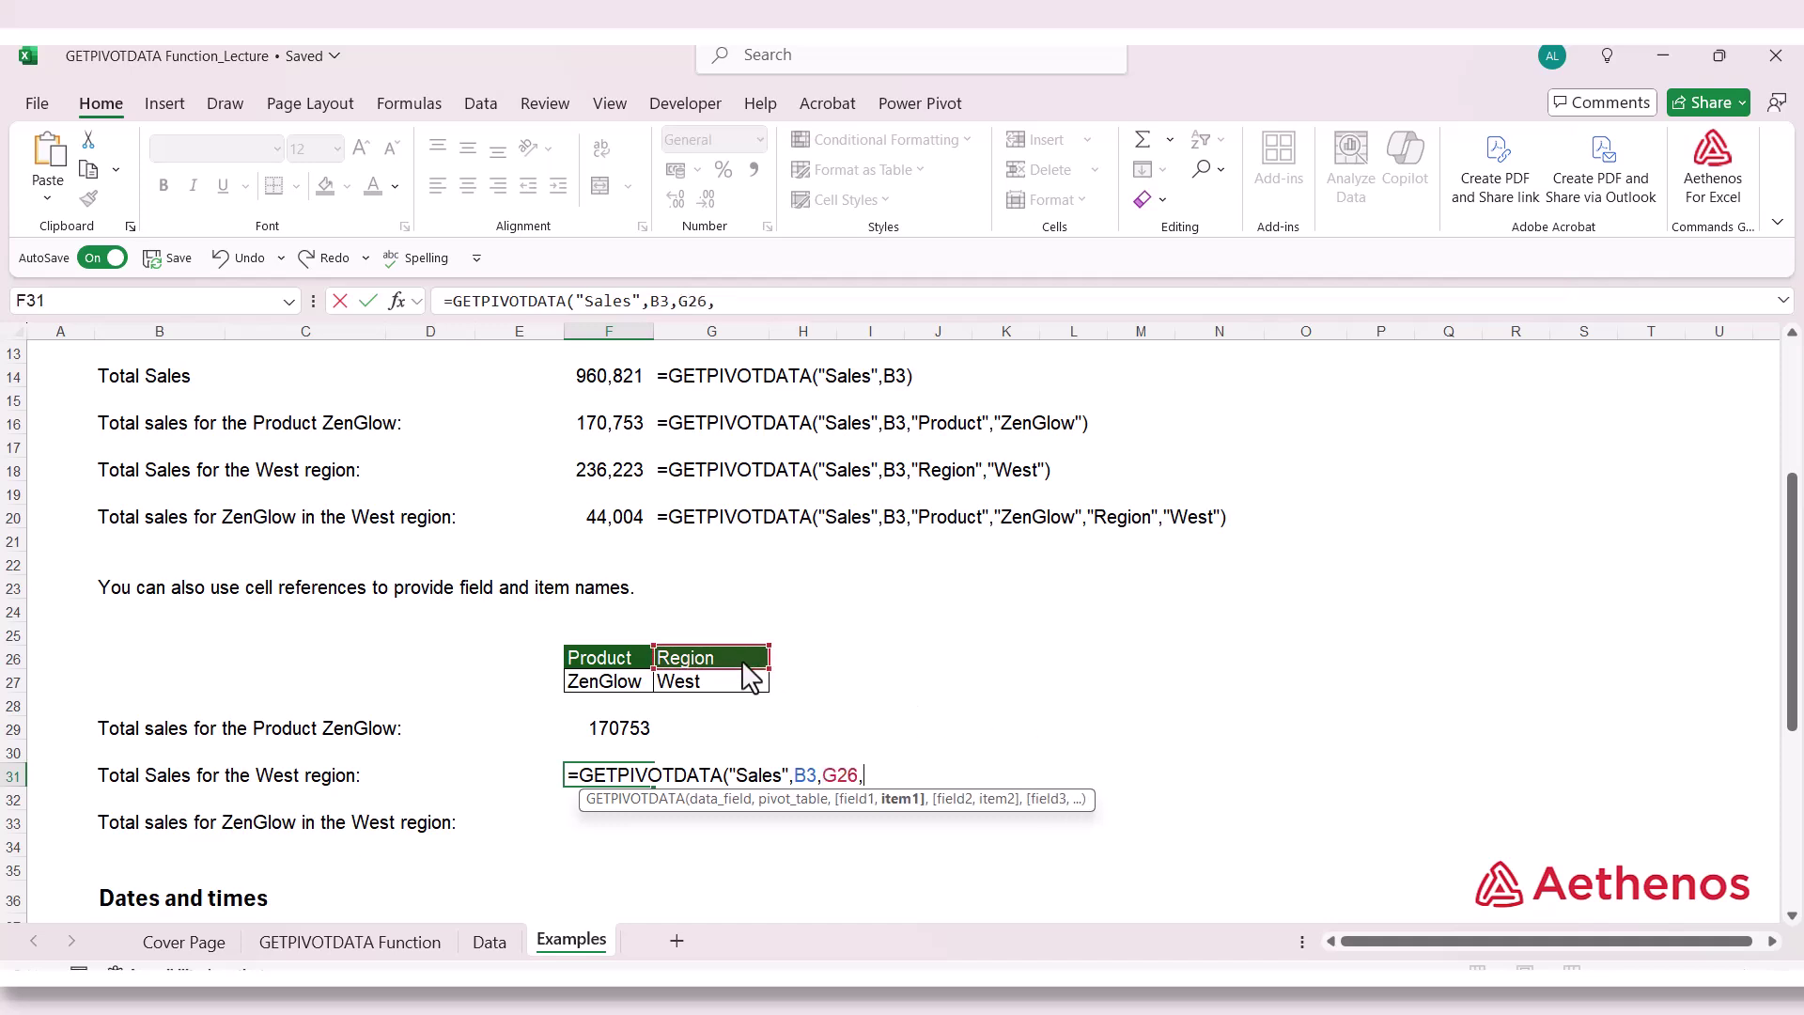
click(738, 697)
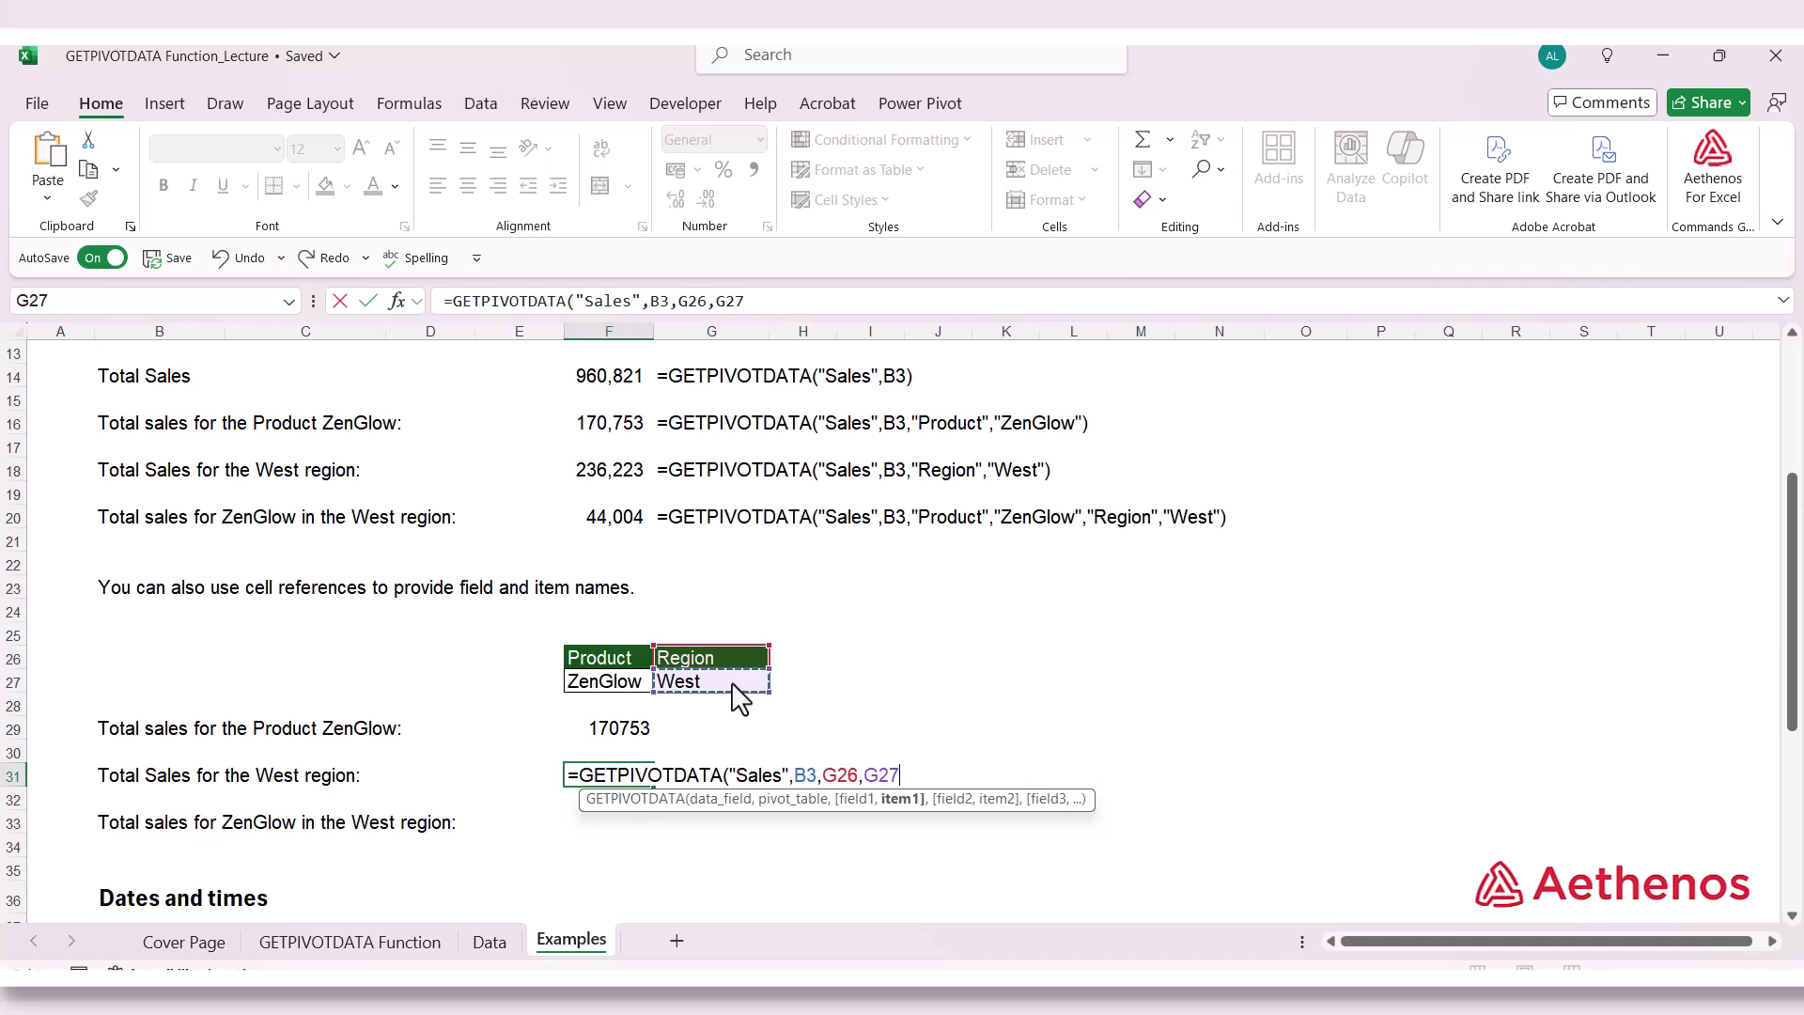
text())
key(Return)
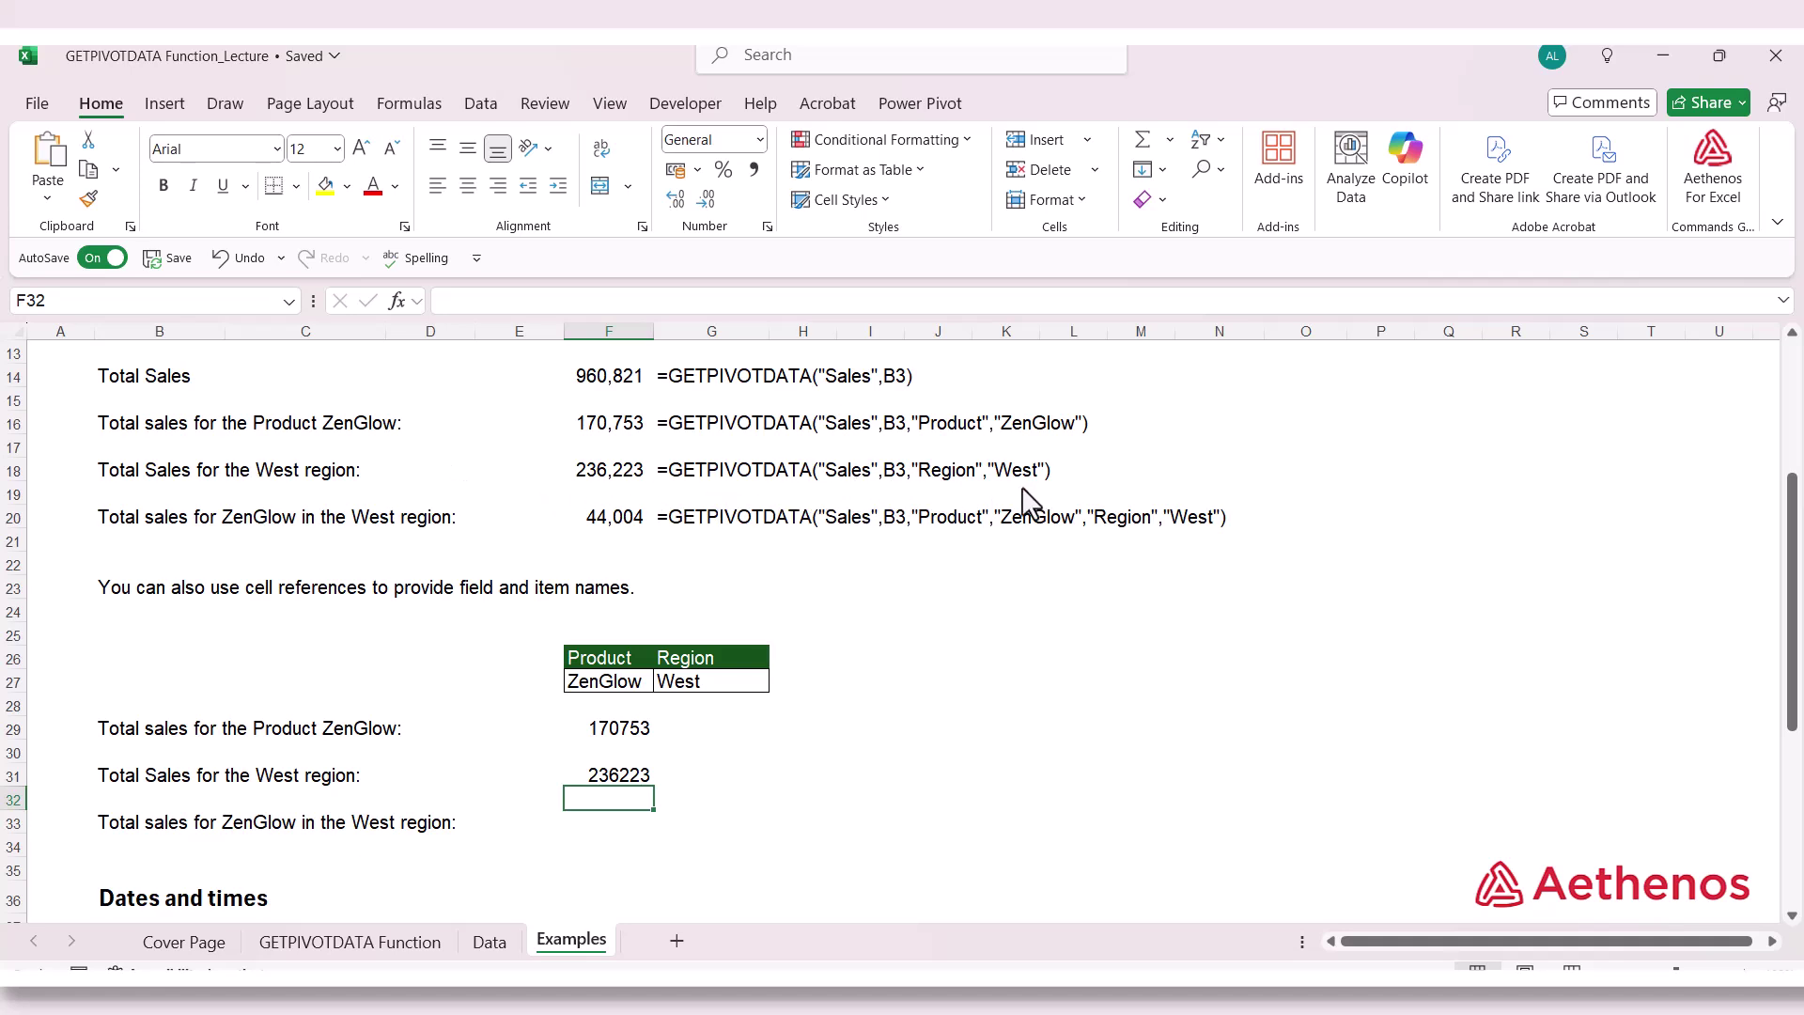
double_click(635, 787)
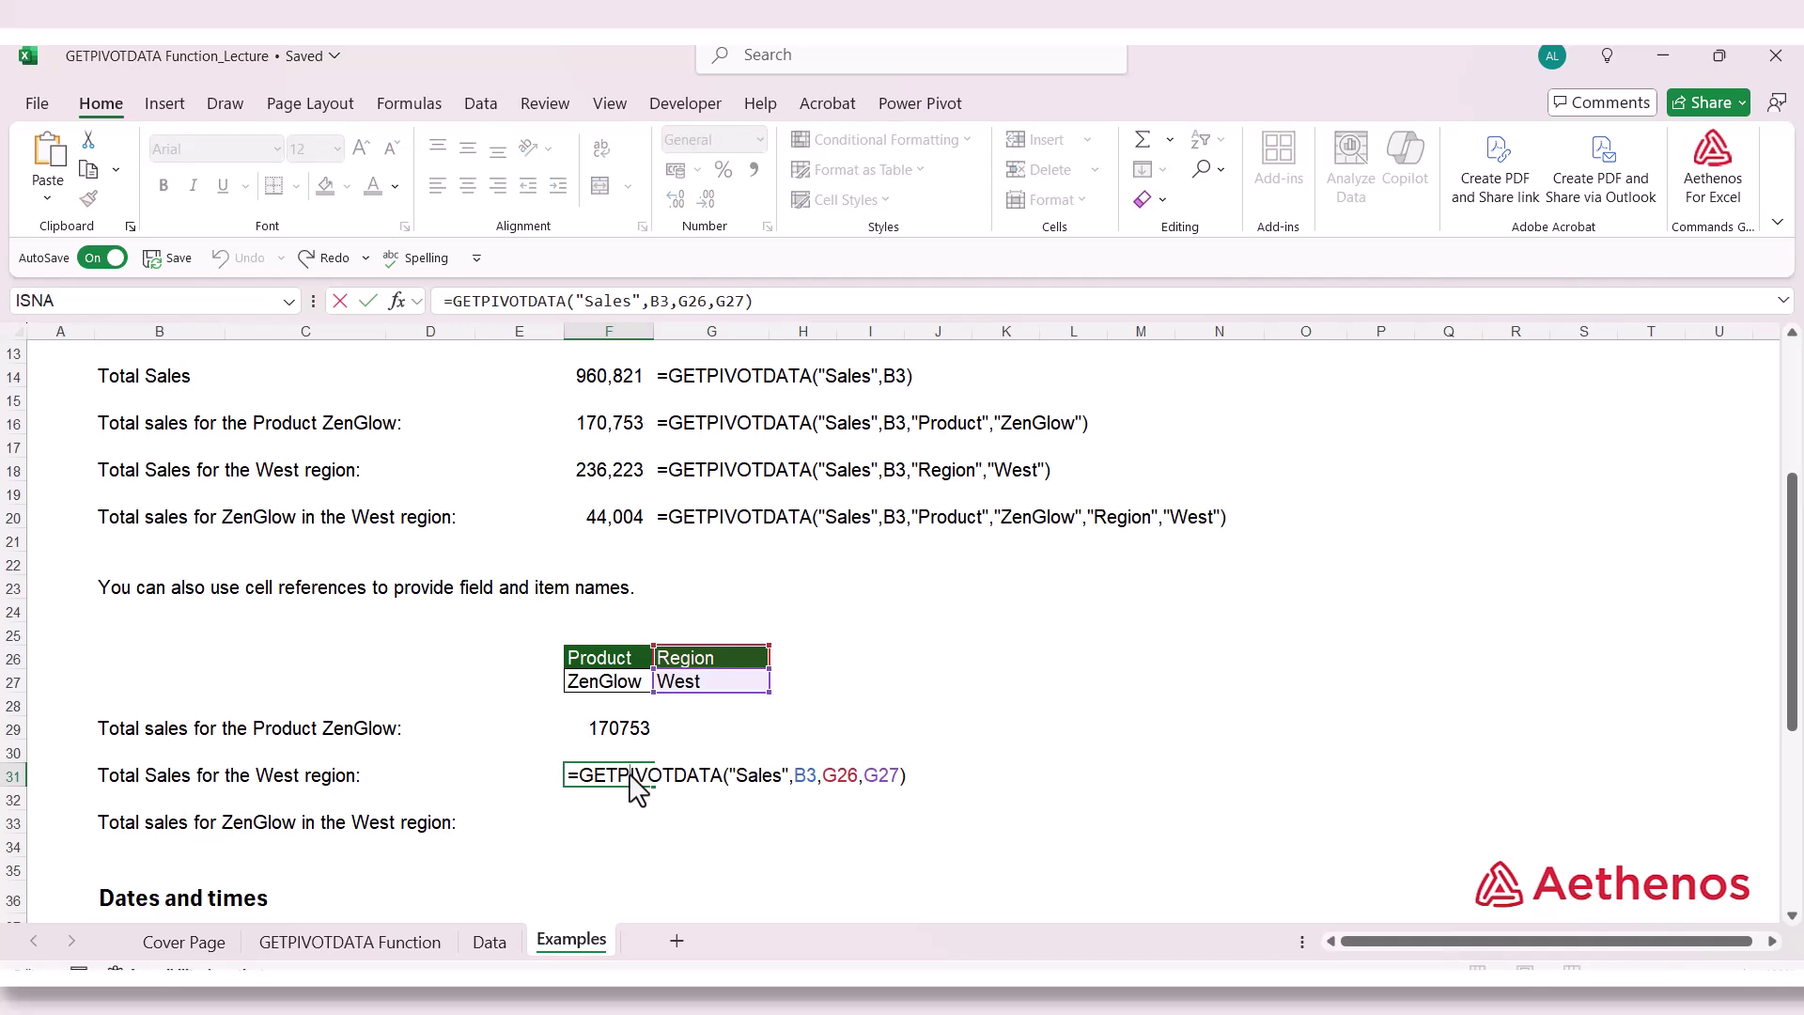
key(ctrl+Return)
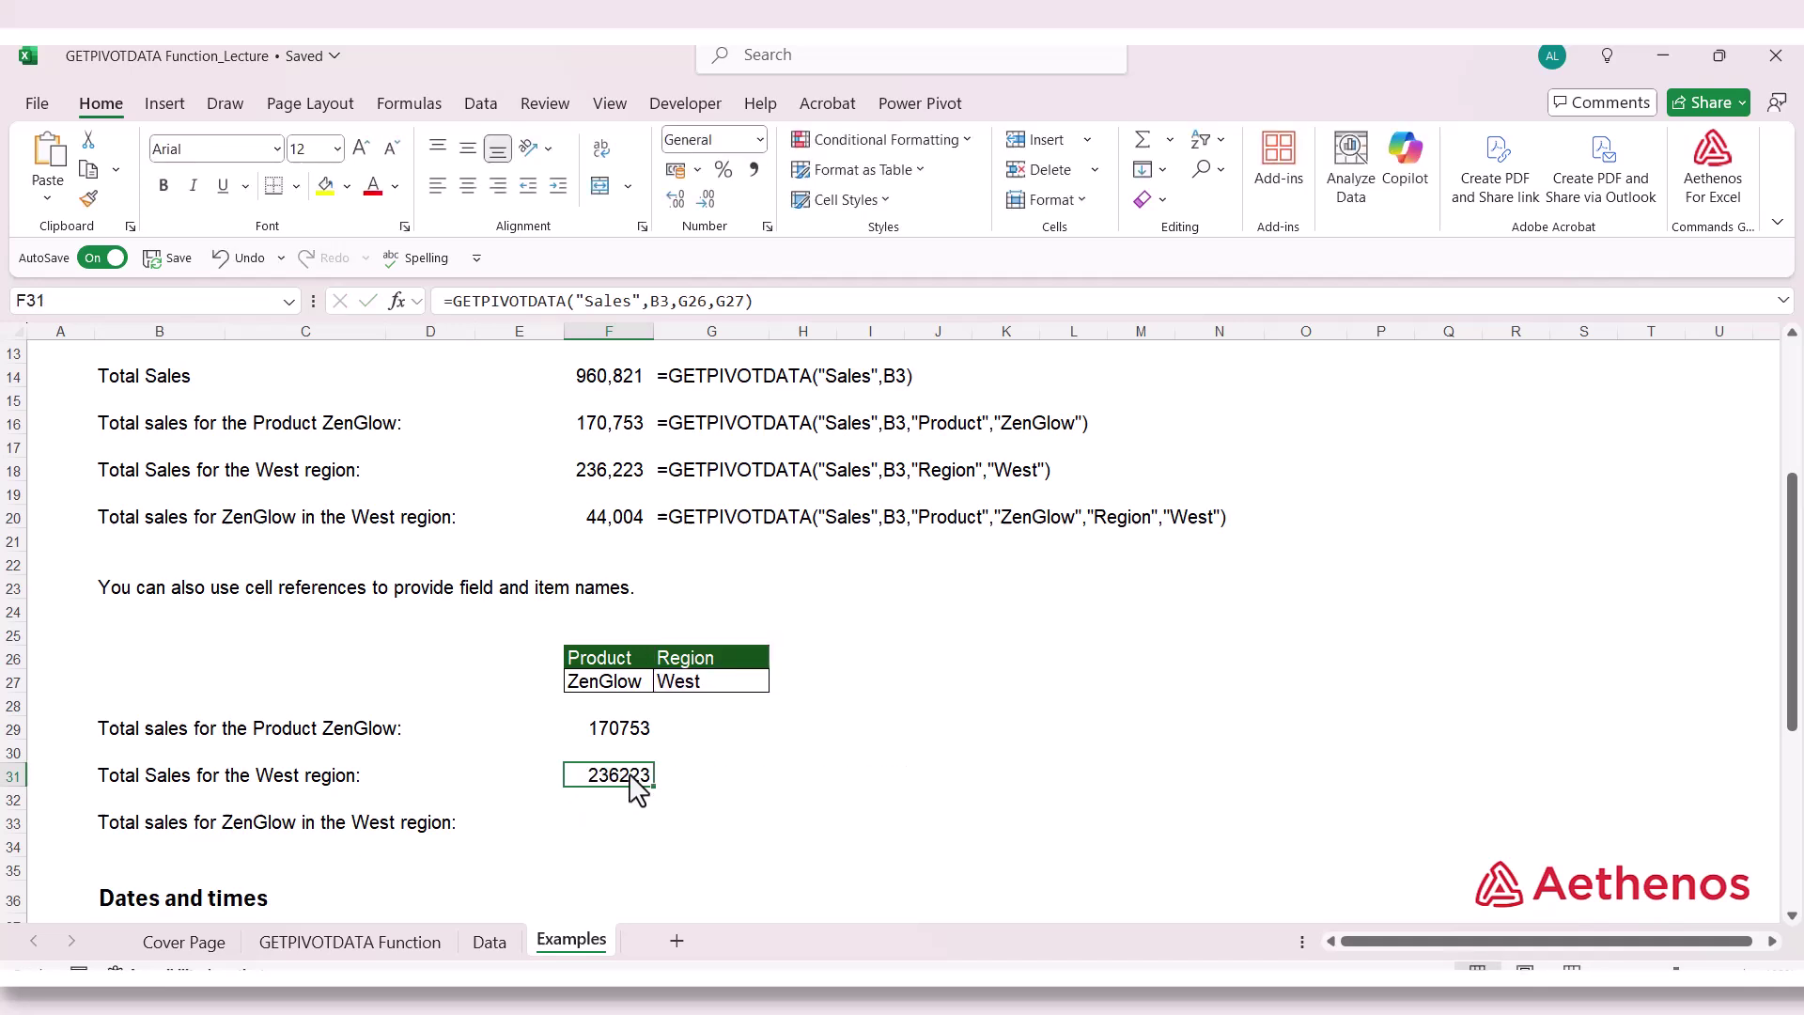
Calculate ZenGlow's sales in the West region in F33 with =GETPIVOTDATA("Sales",B3,F26,F27,G26,G27)
click(628, 825)
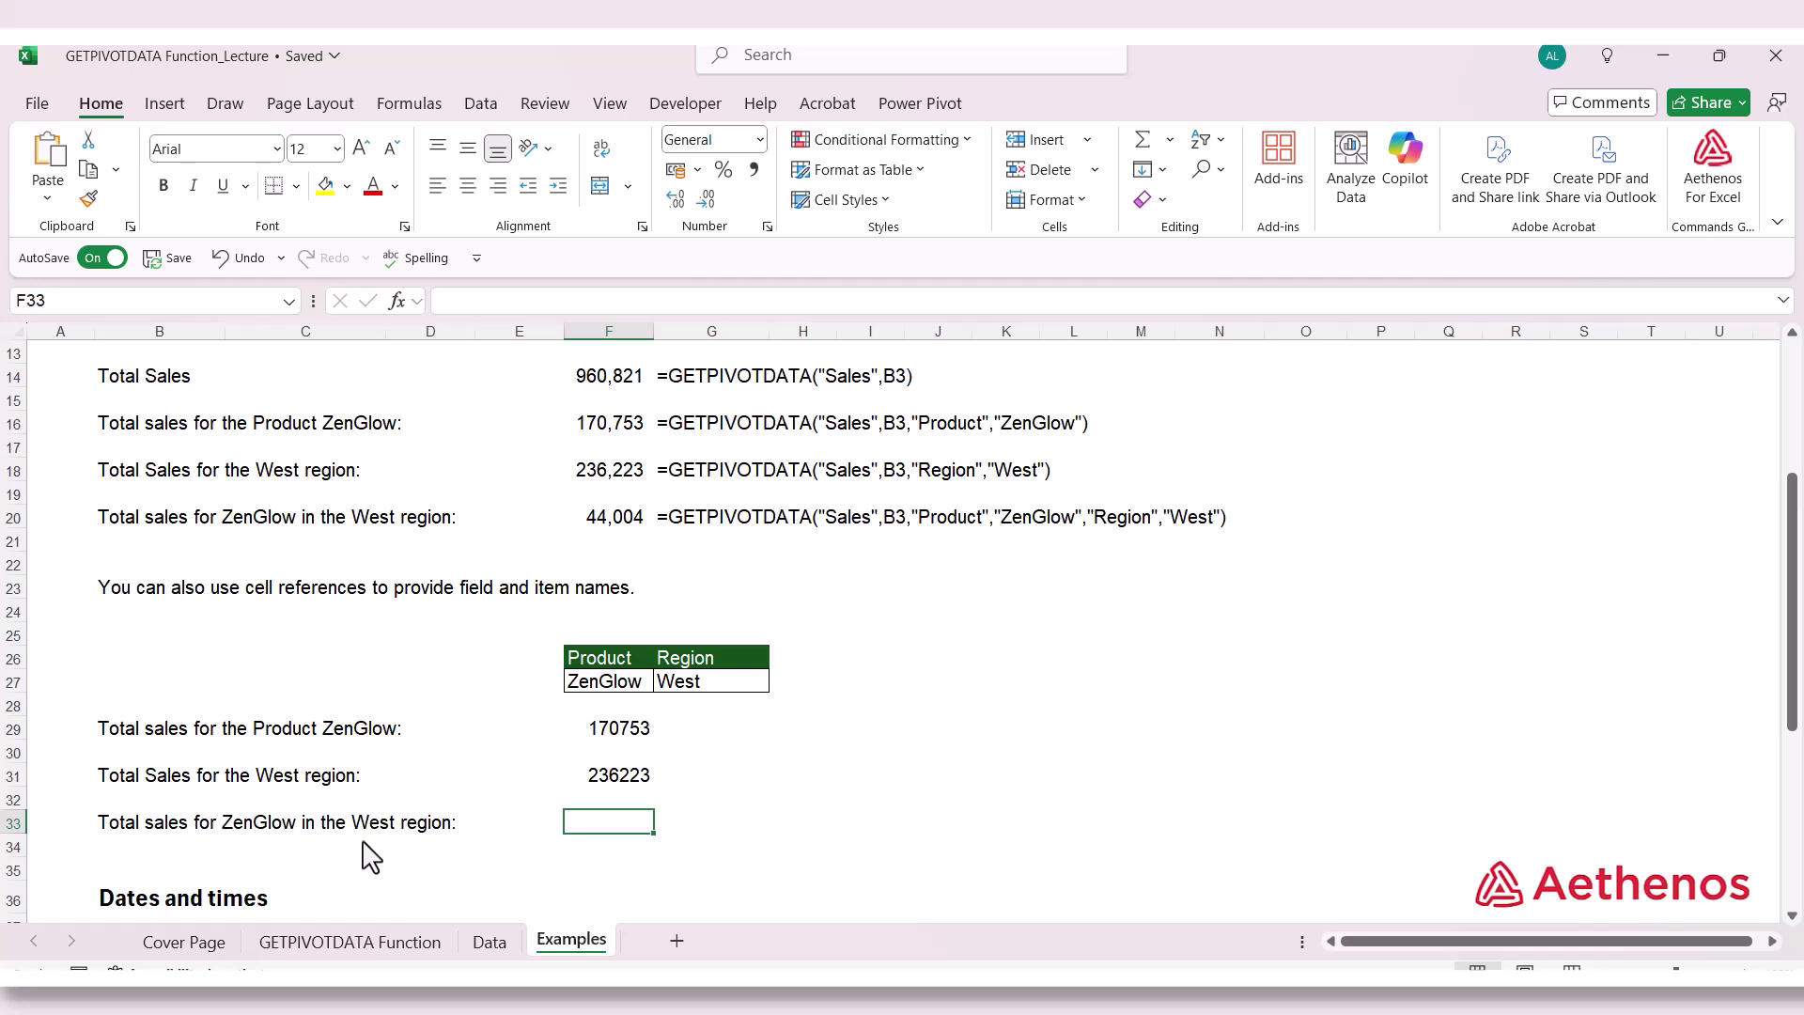
text(=)
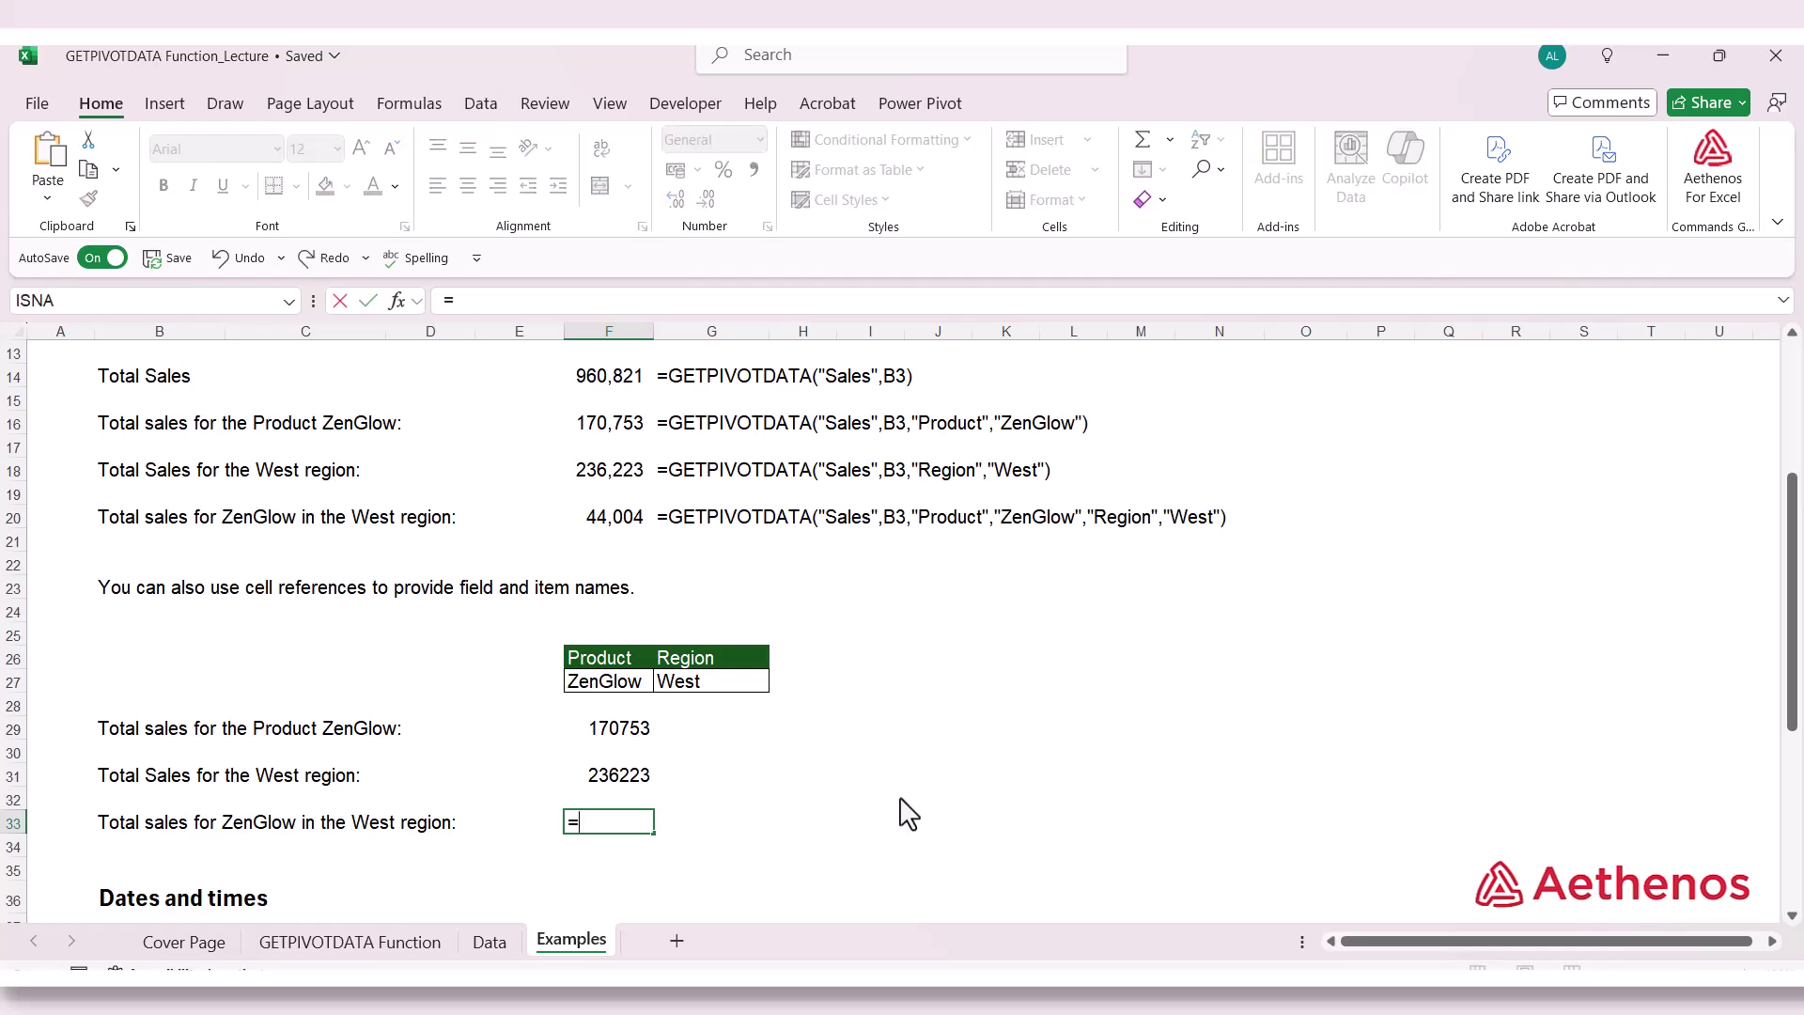
text(get)
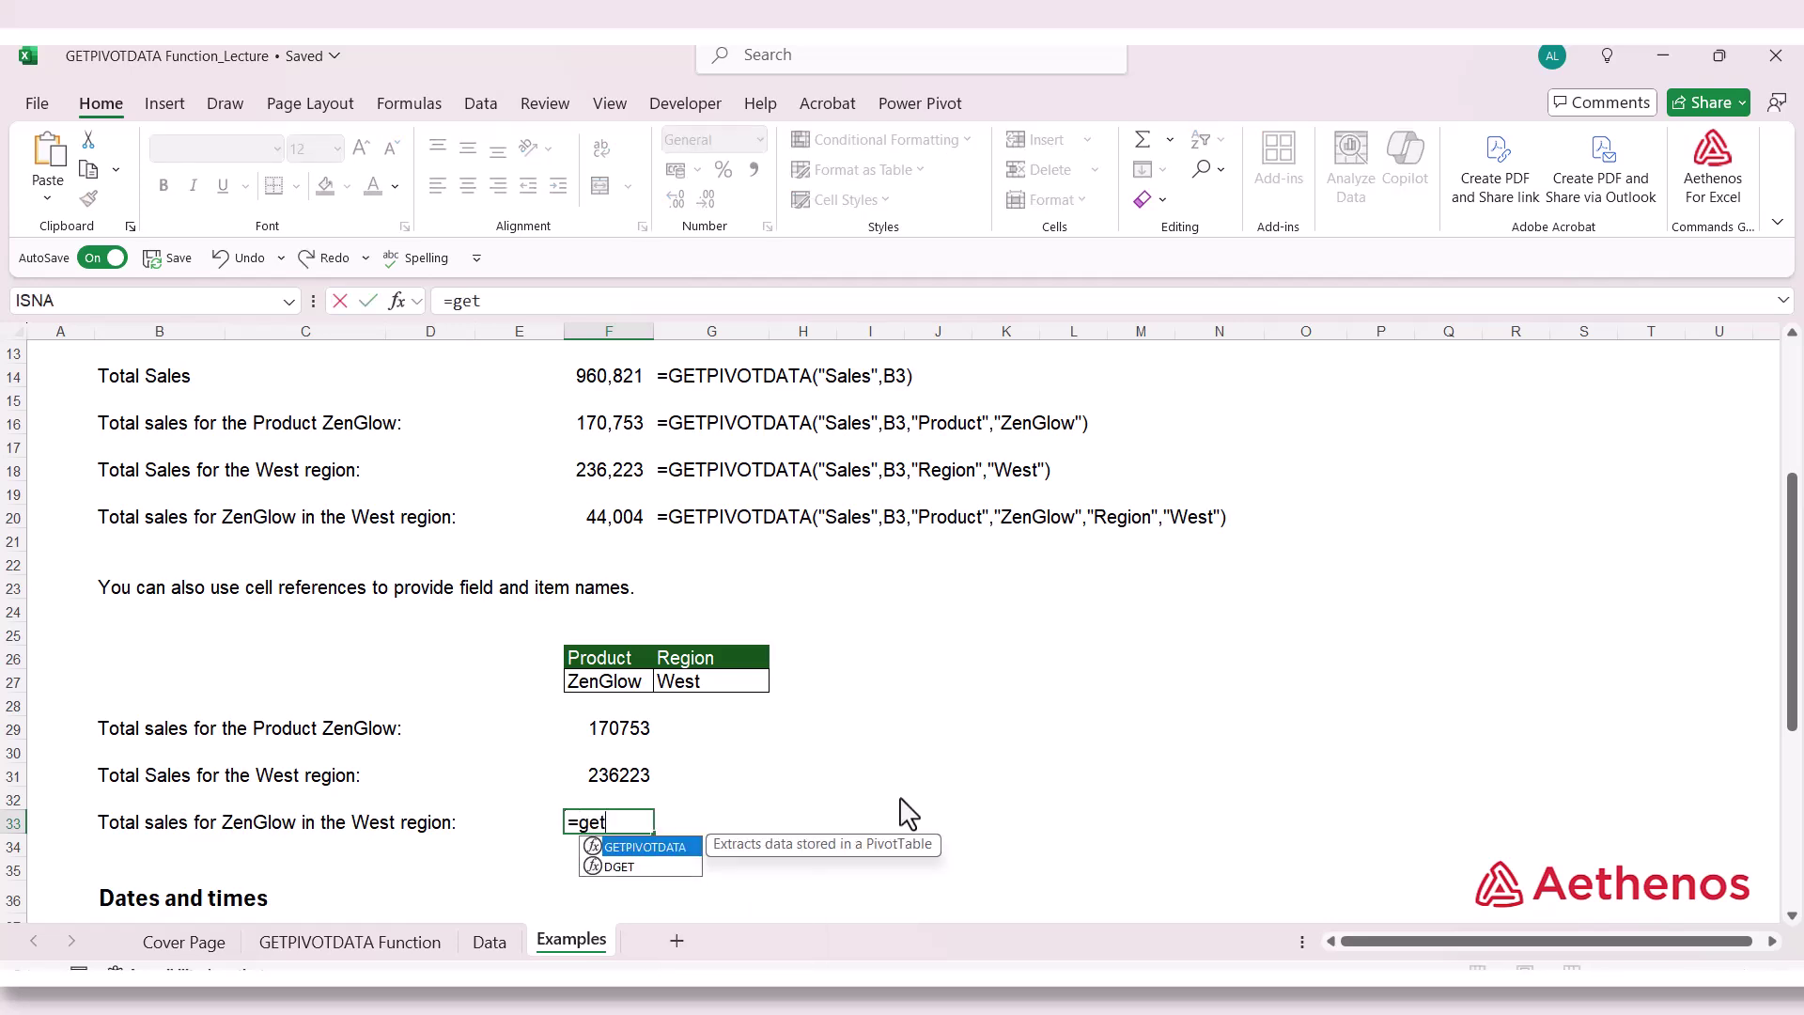
key(Tab)
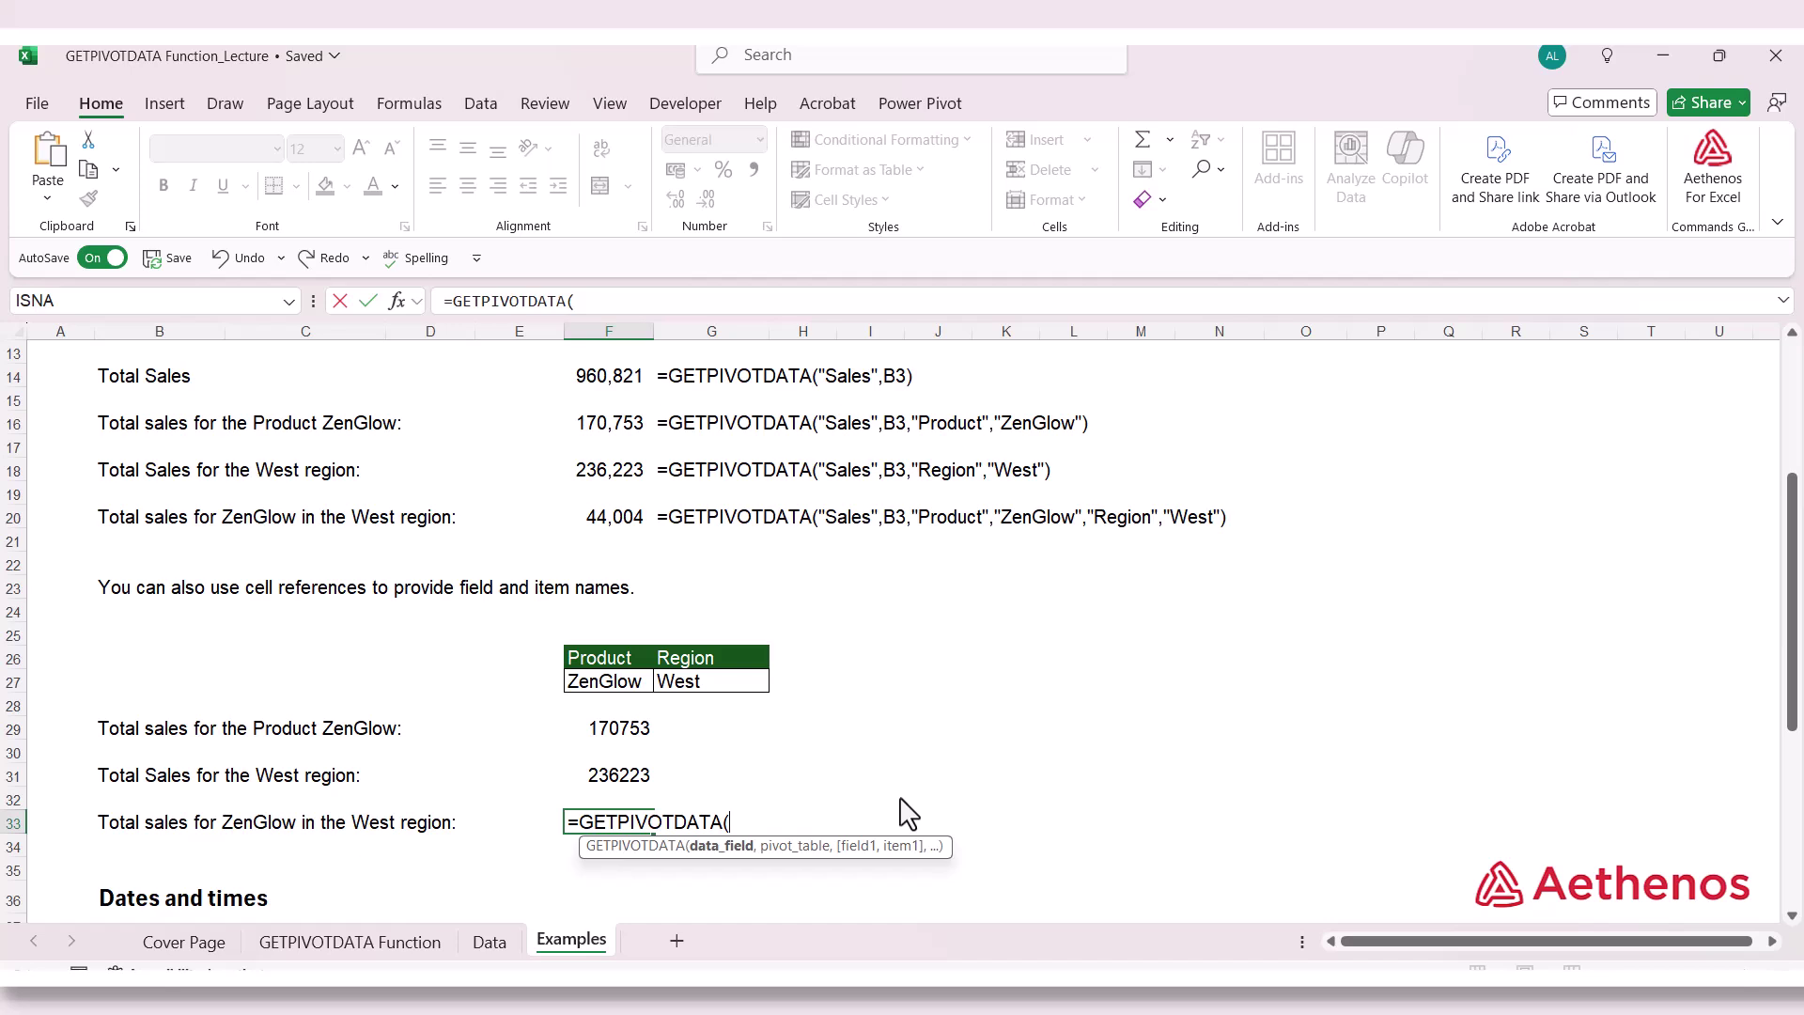
text("Sales",B3)
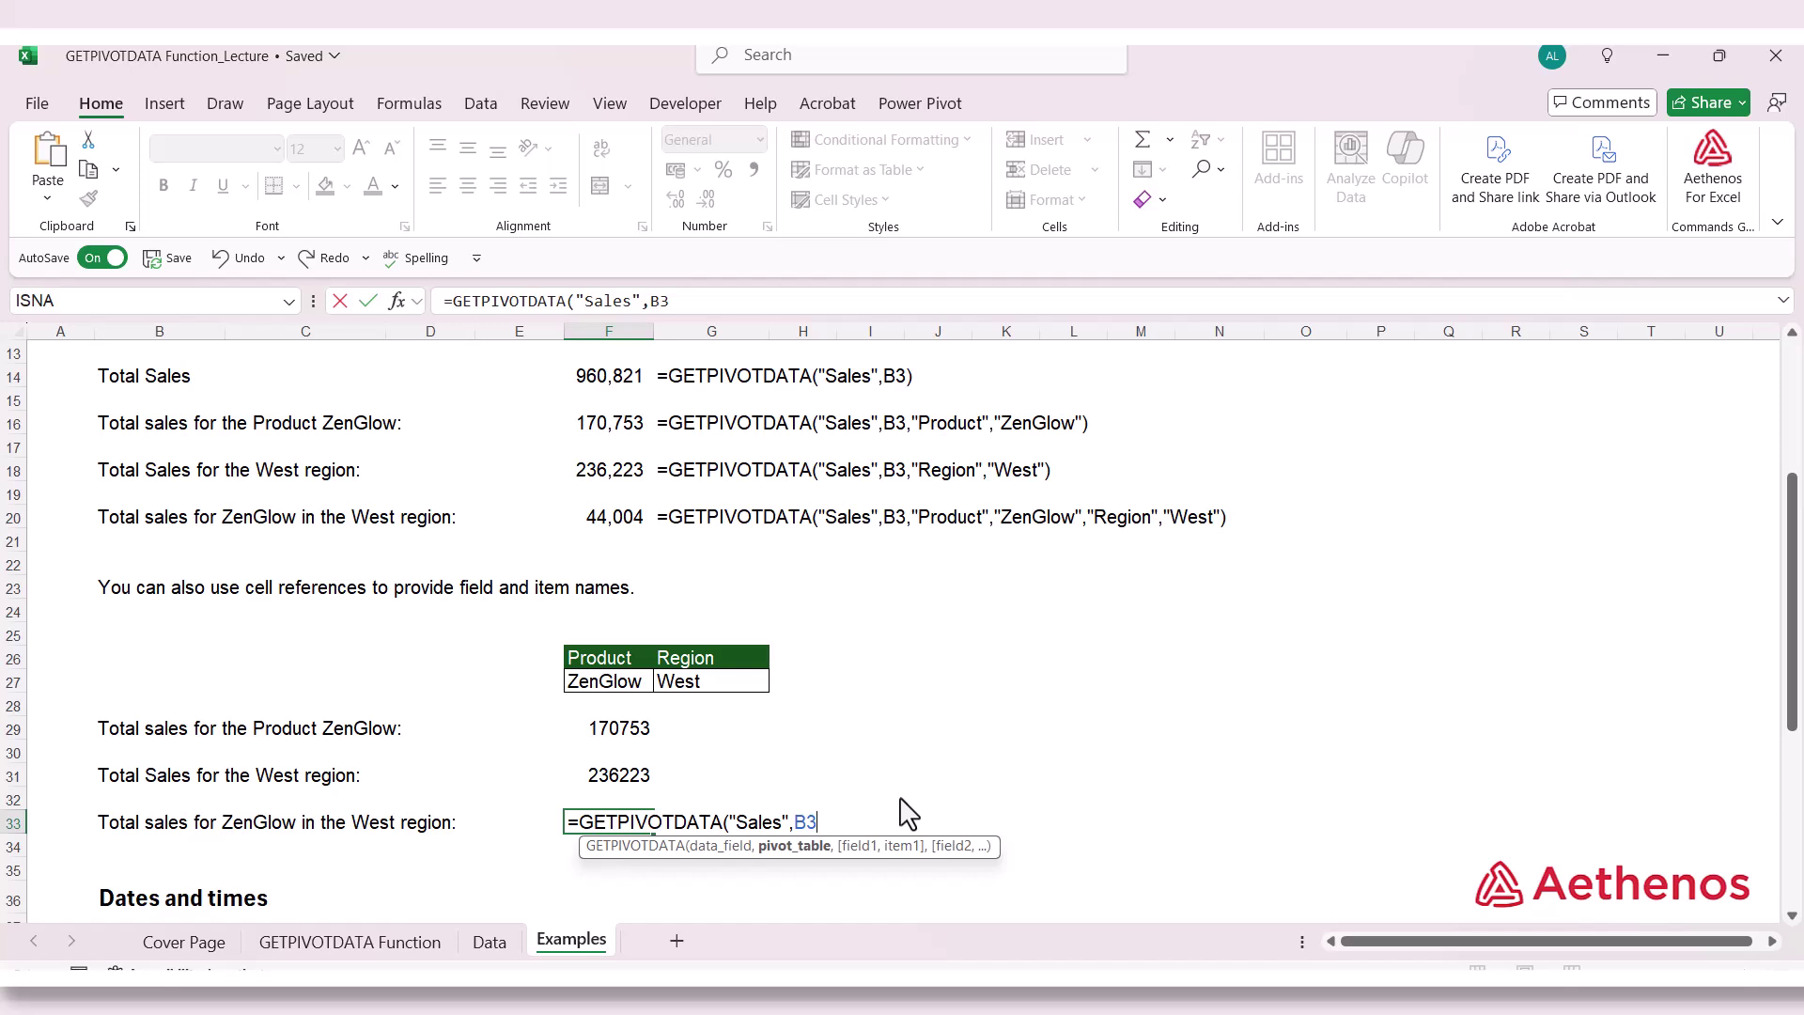
text(,)
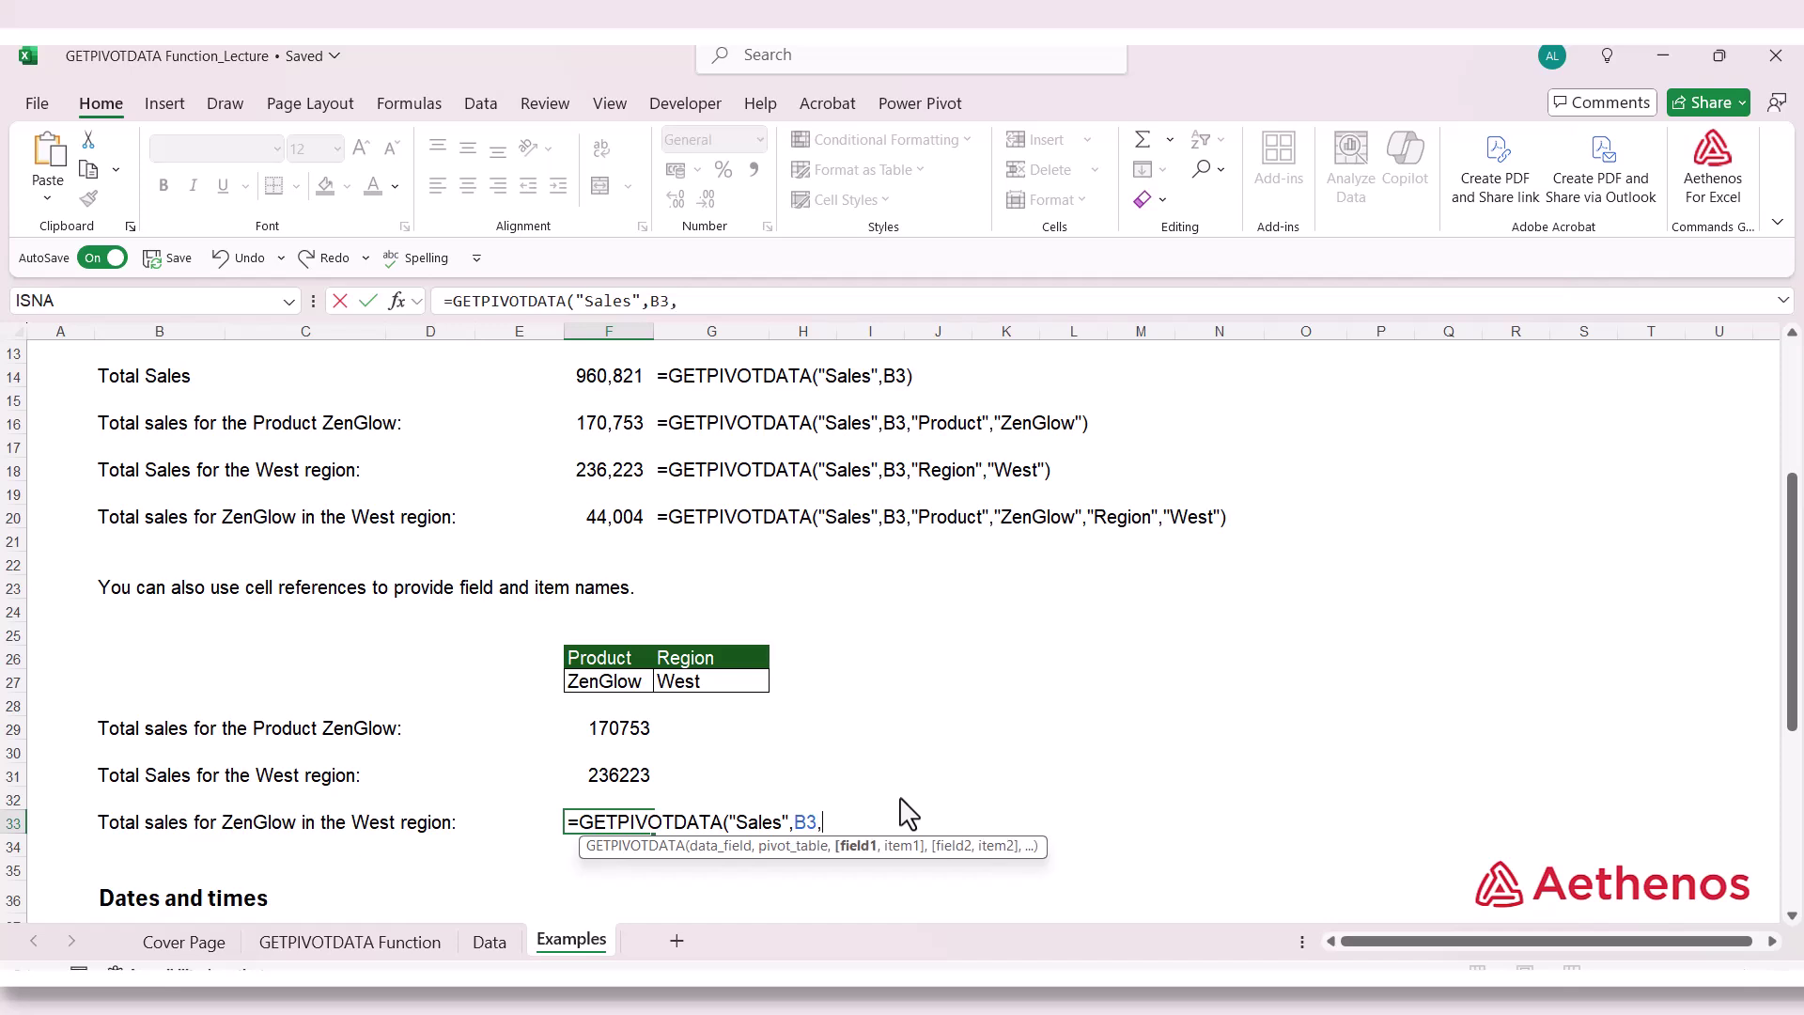
click(583, 651)
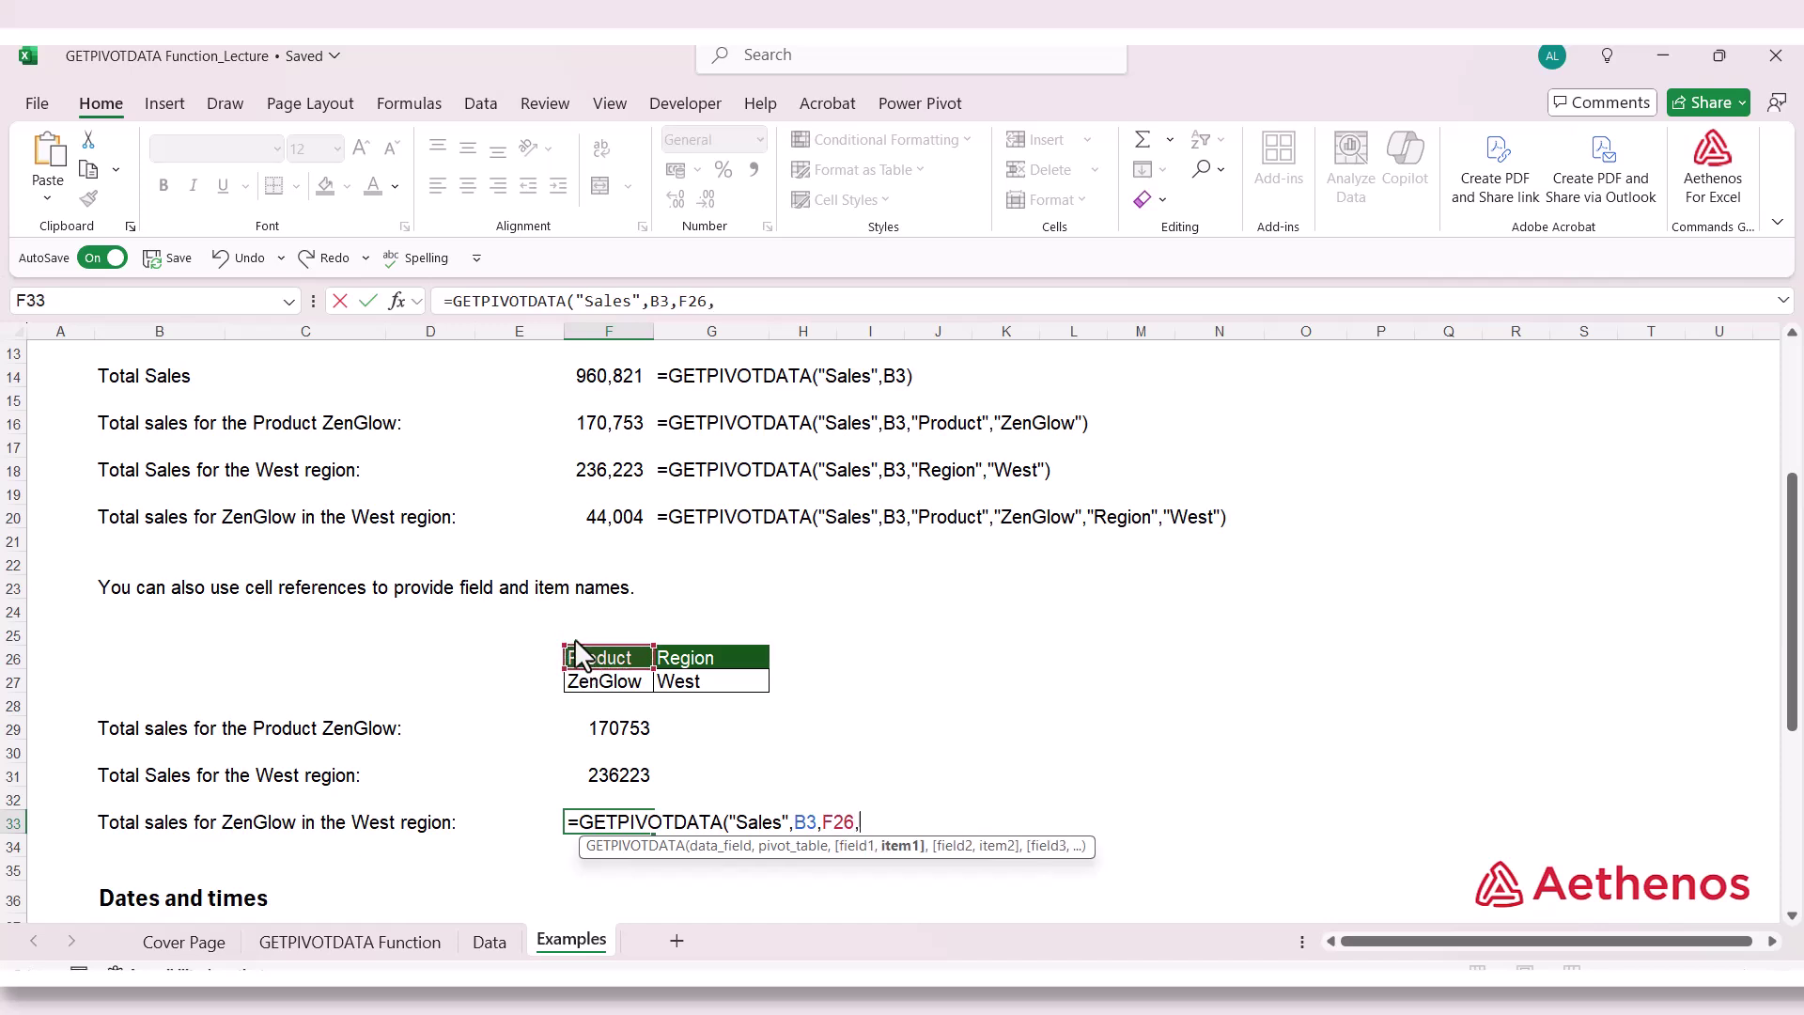
click(580, 689)
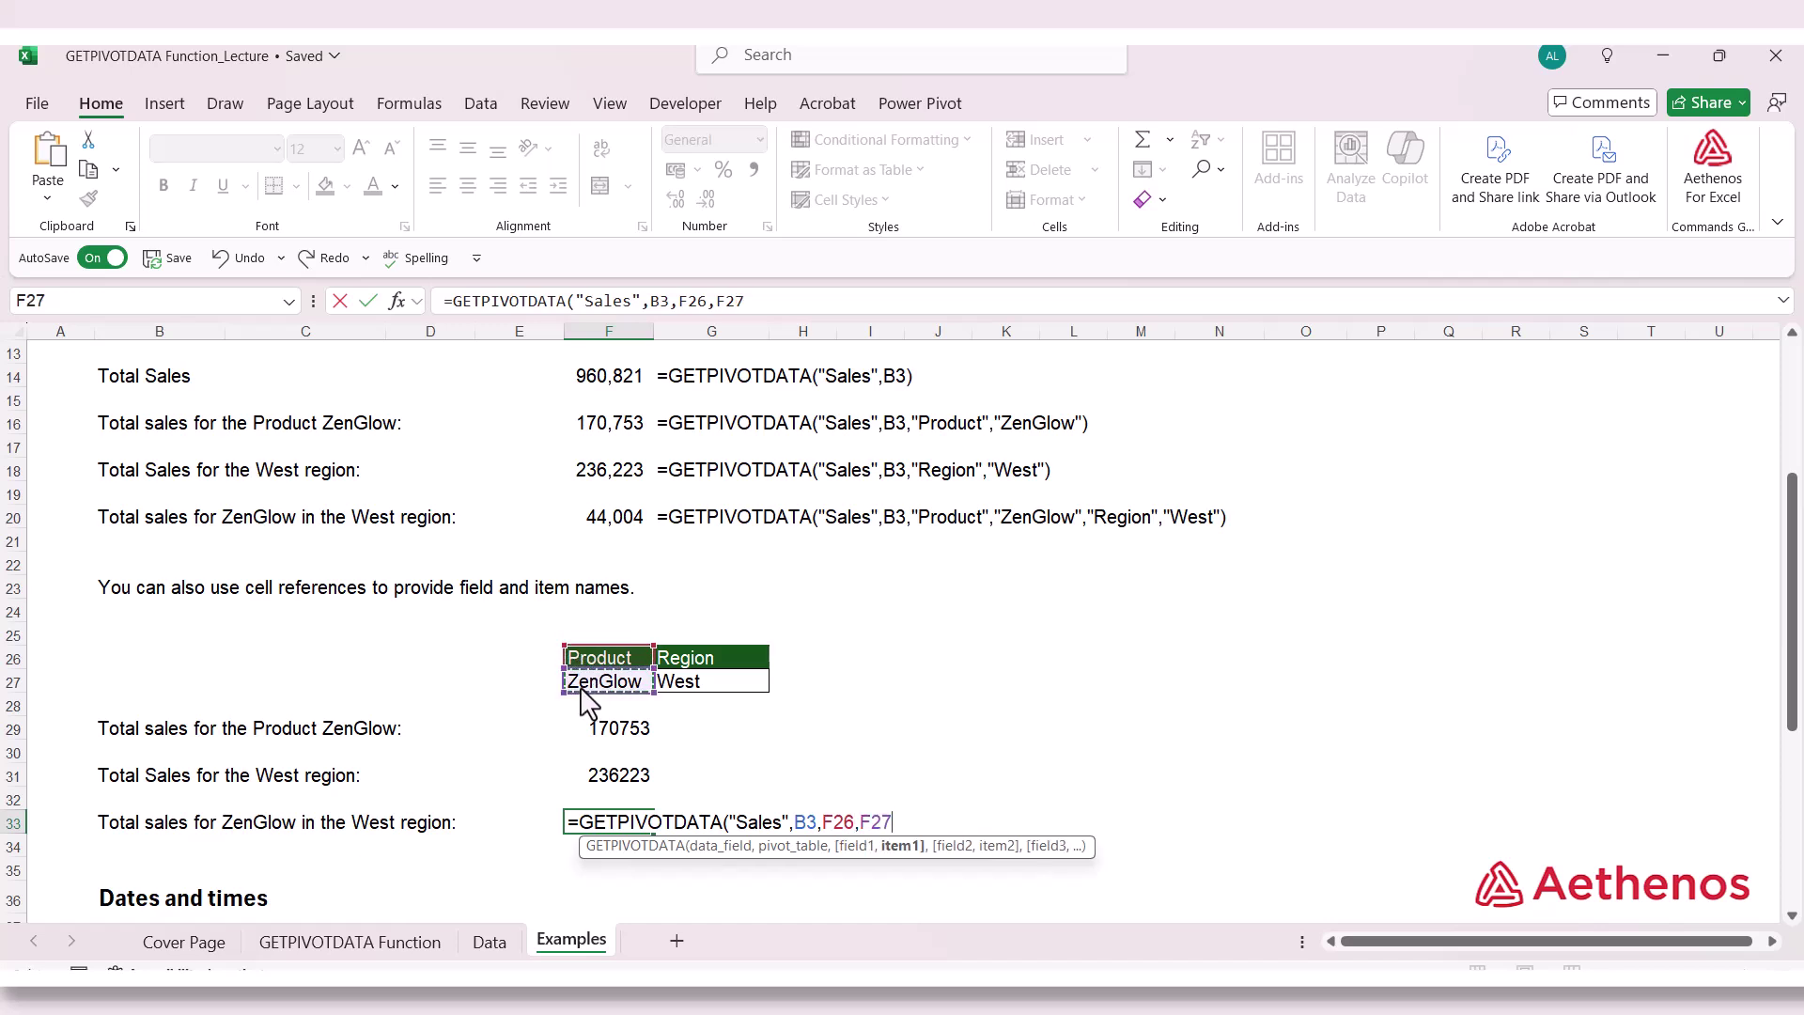
text(,)
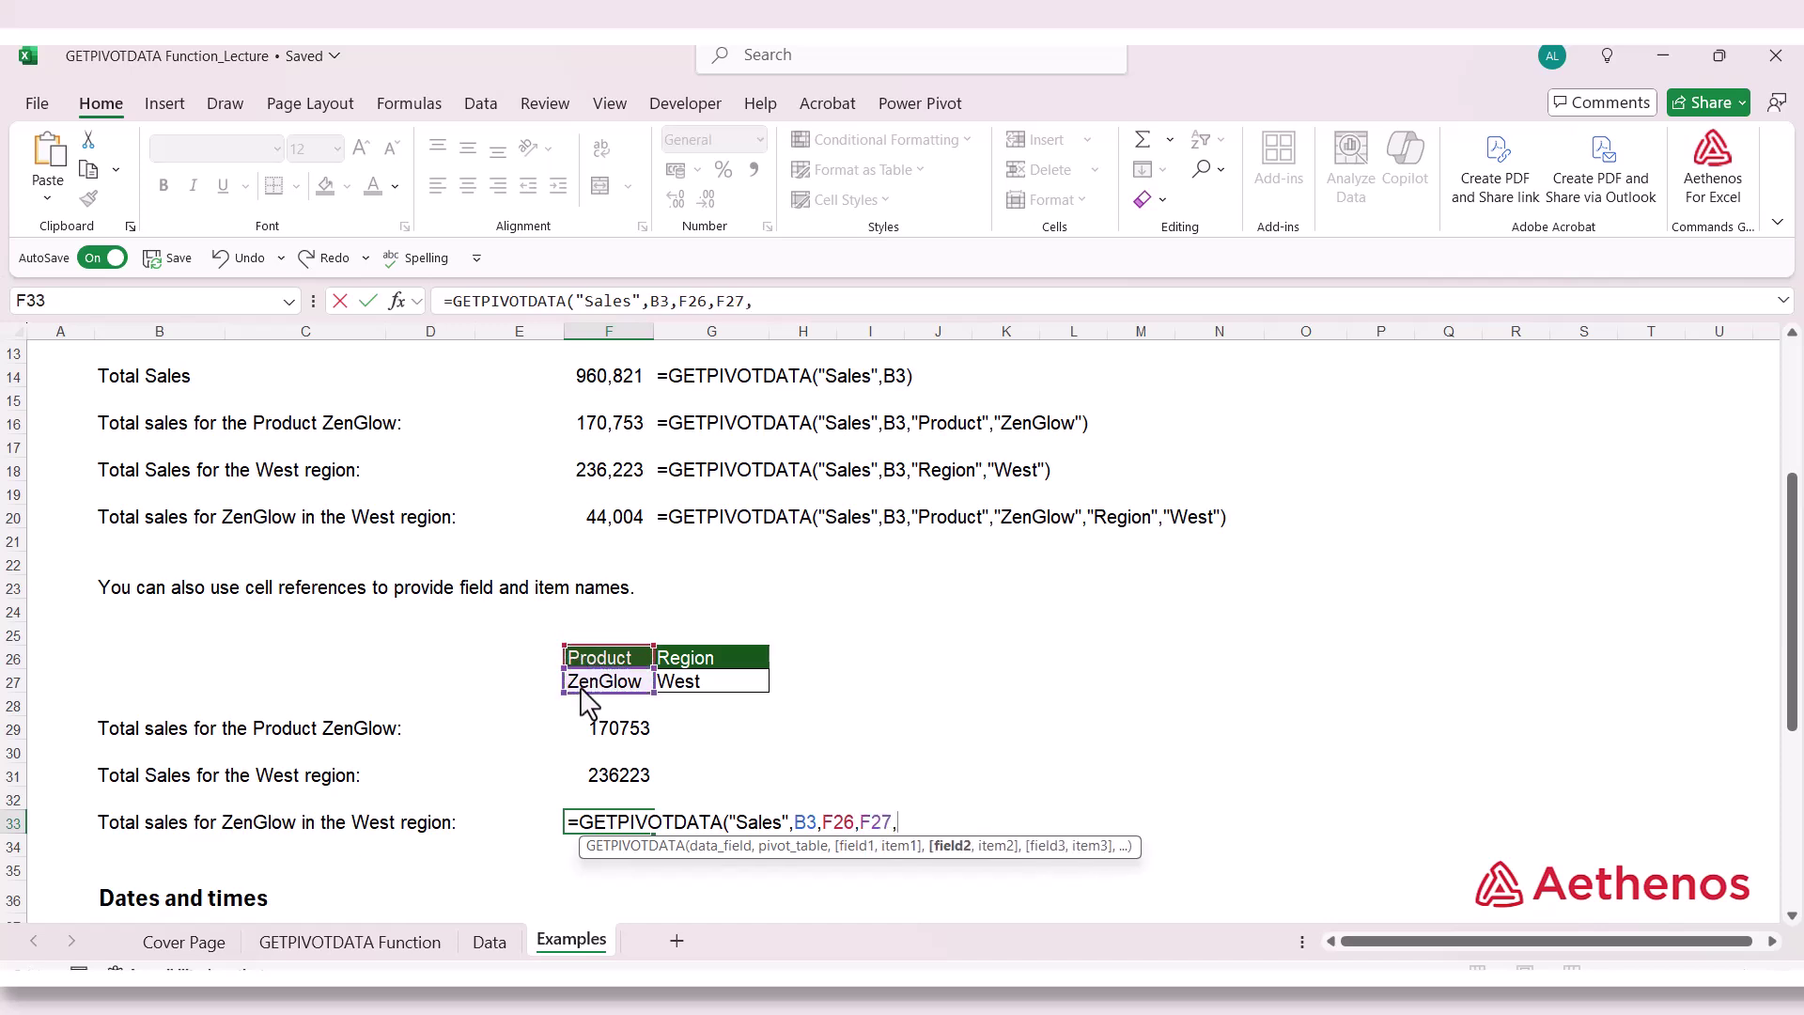
click(680, 660)
text(,)
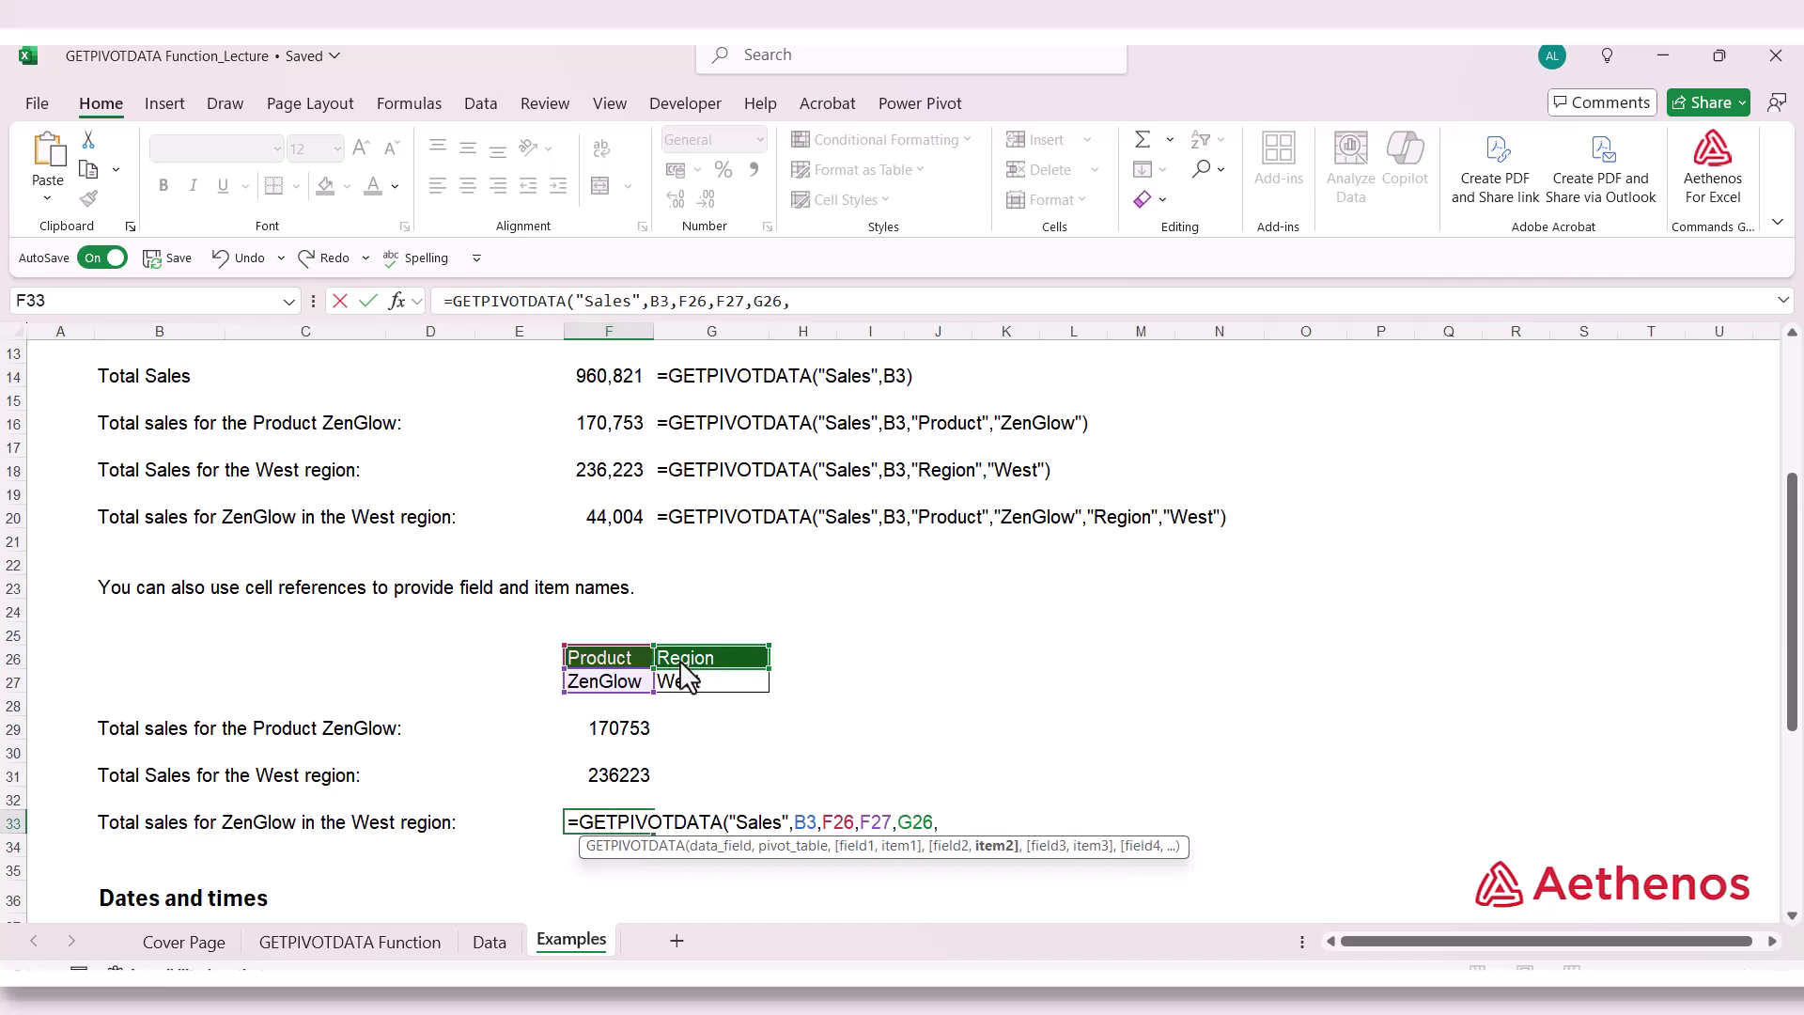
click(686, 688)
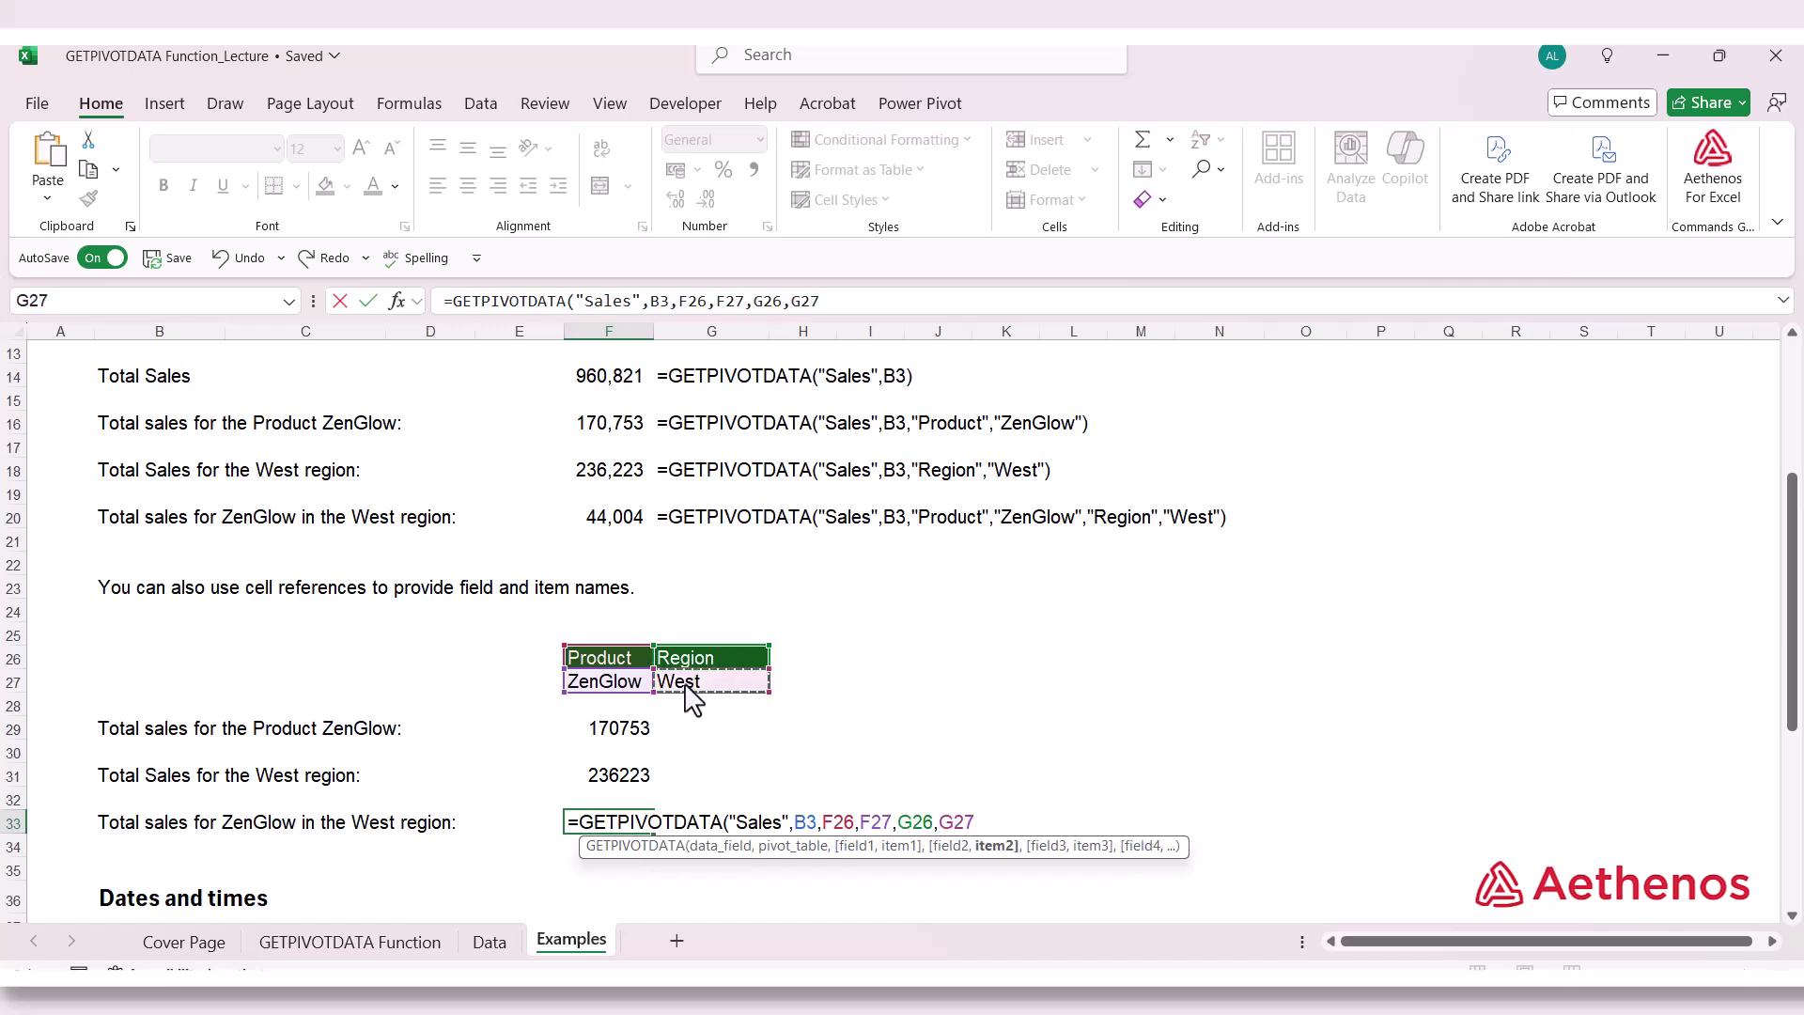
key(Return)
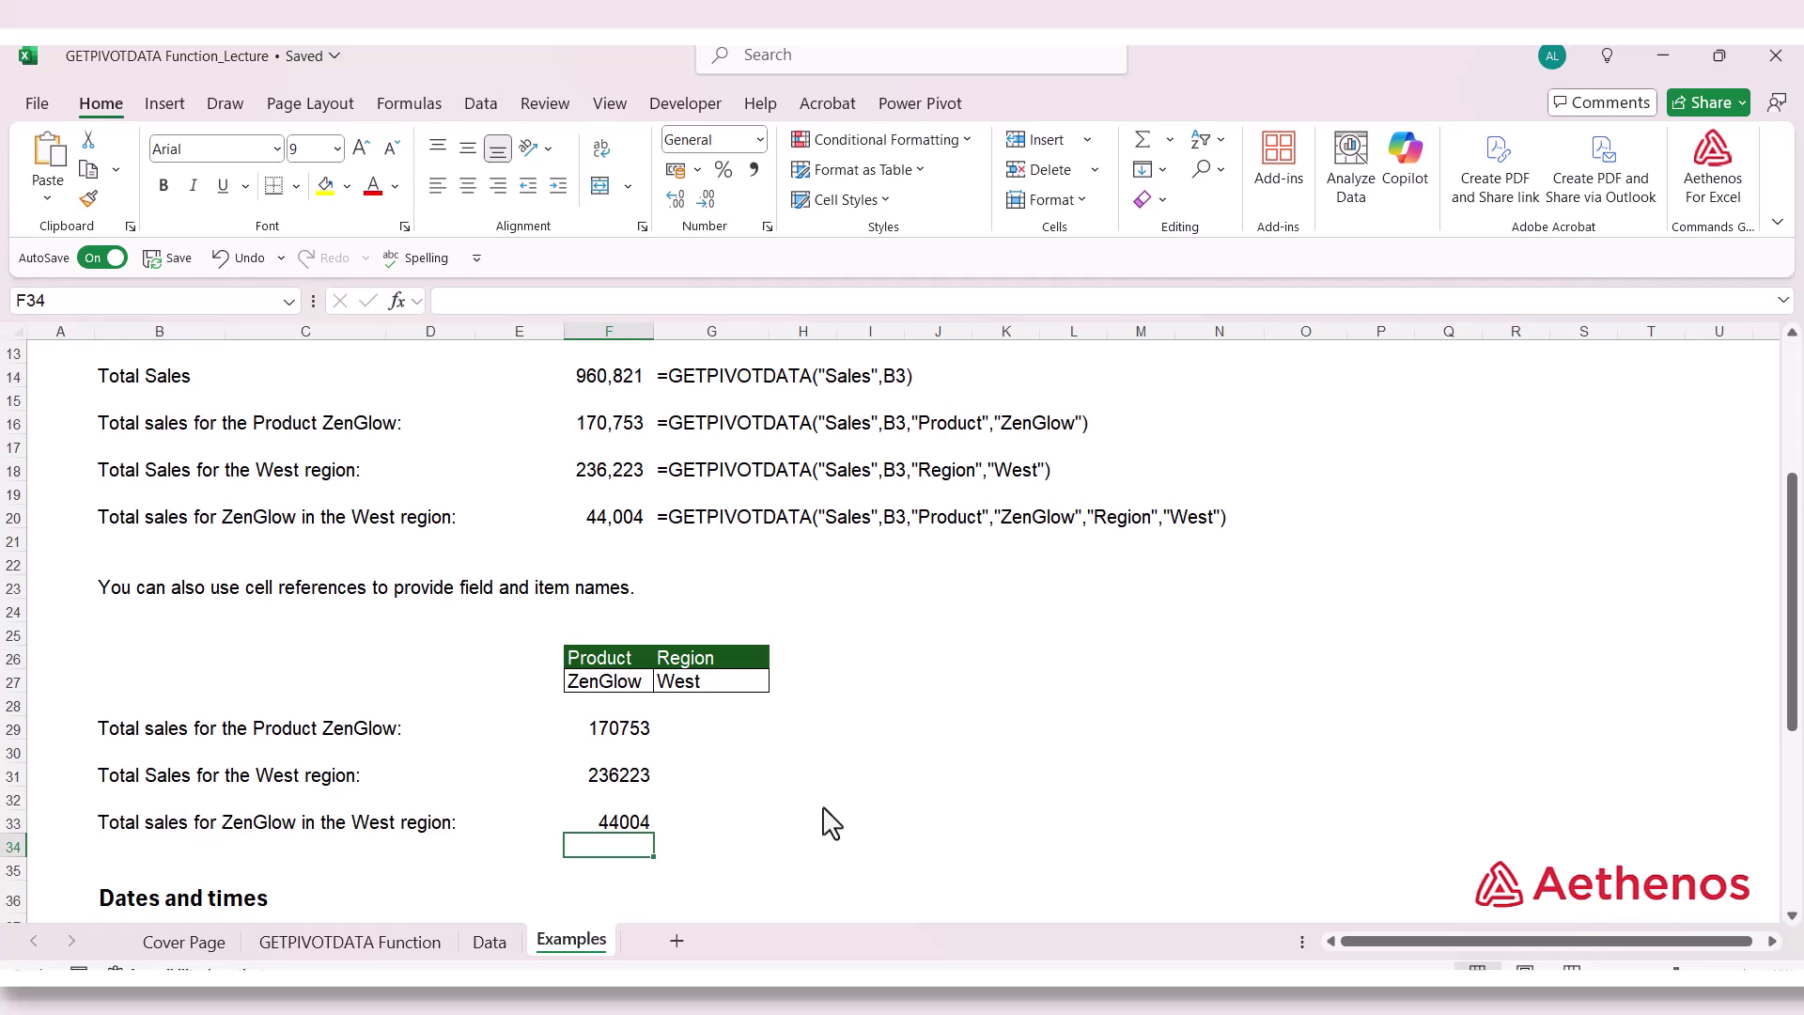
Read the guidance on date arguments and the Notes section below the cell-reference examples
scroll(822, 806, down, 4)
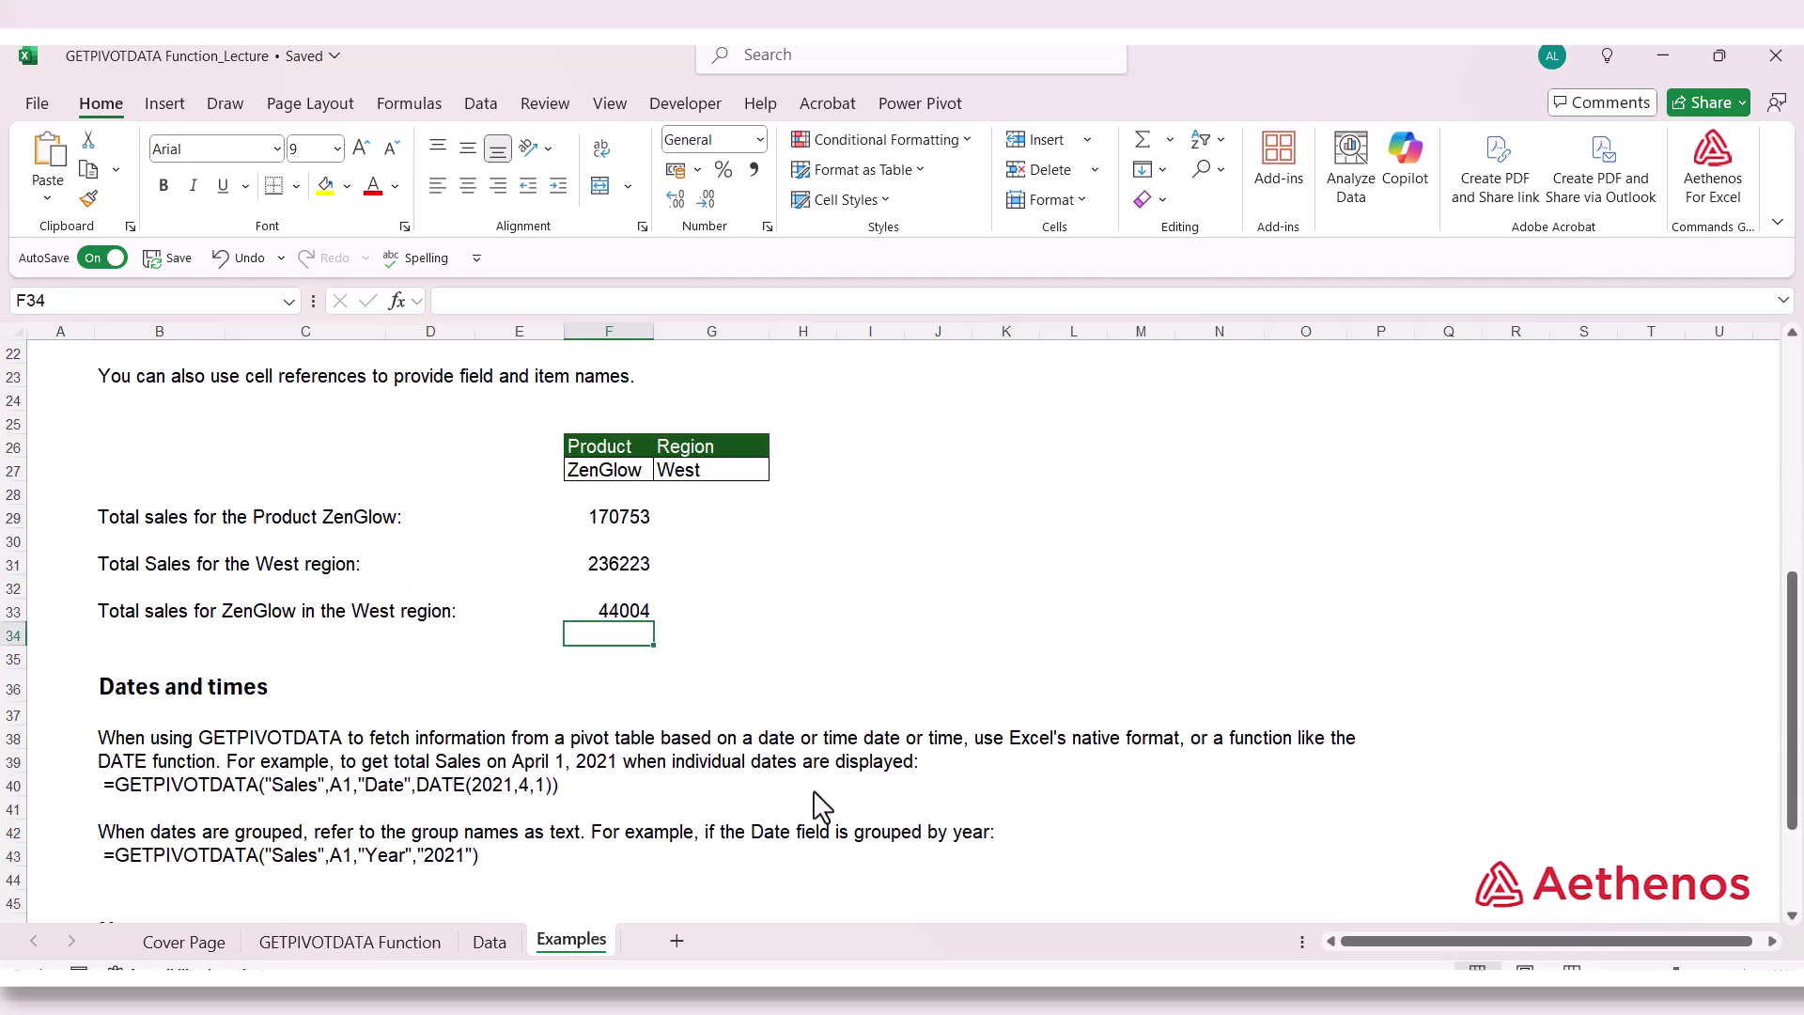
click(453, 618)
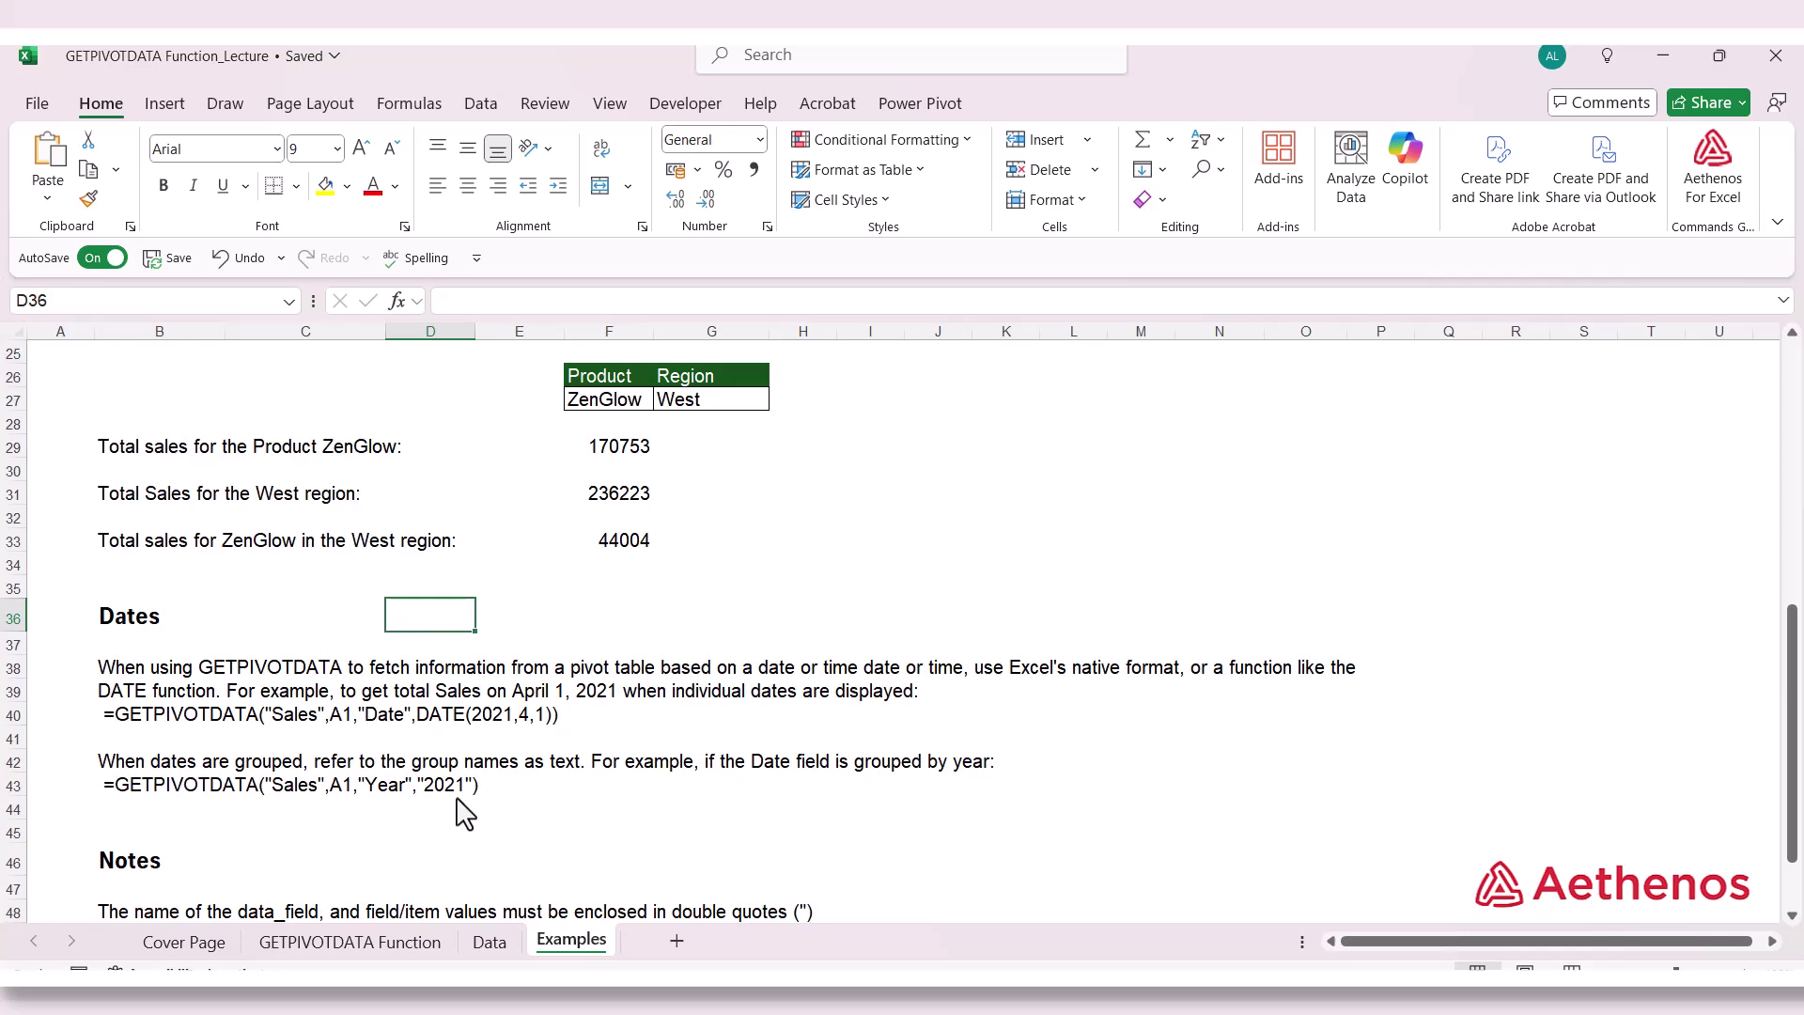
scroll(465, 814, down, 4)
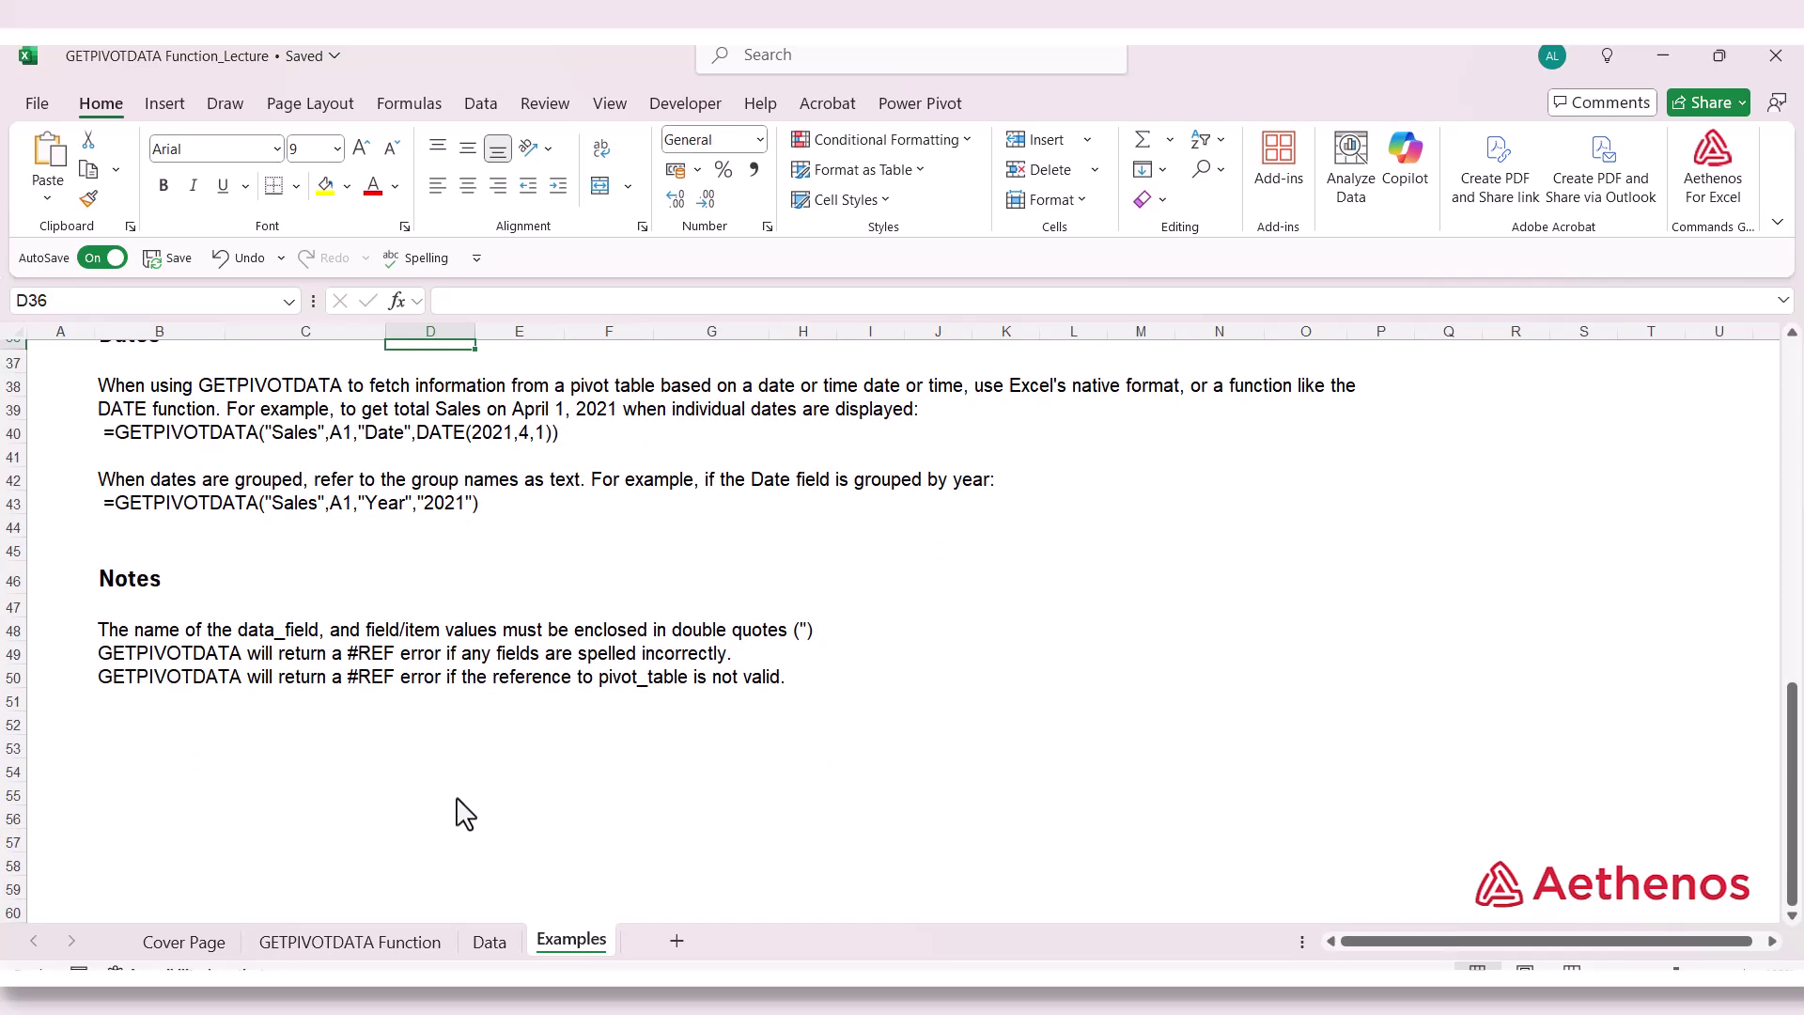